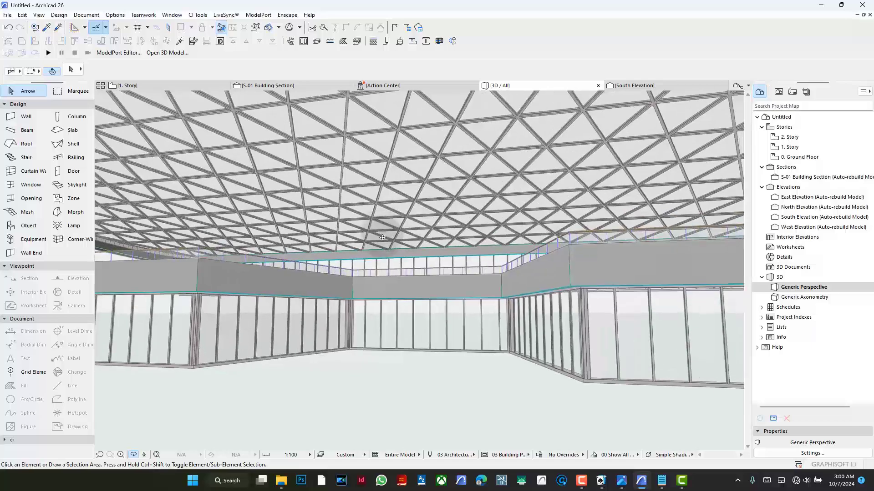
- Examine the canopy model from several angles in 3D and compare it with the reference photo on the 1. Story plan
left_click_drag(427, 261, 456, 271)
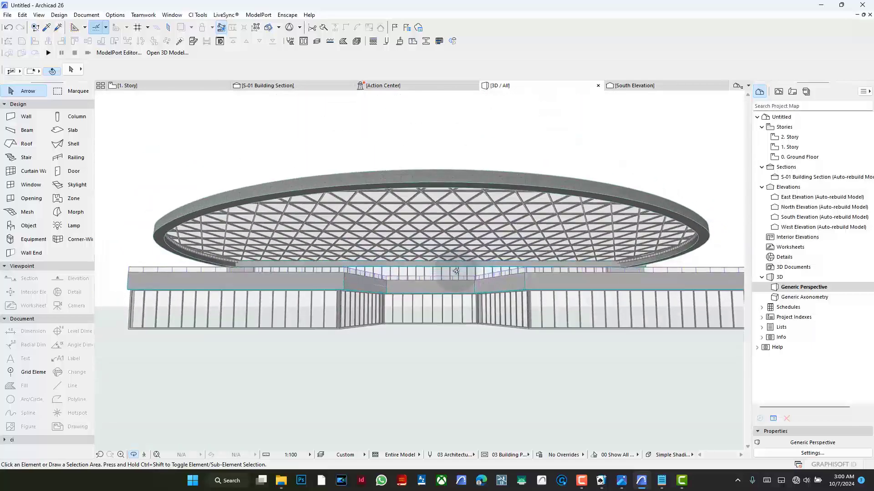
scroll(441, 273, "up", 2)
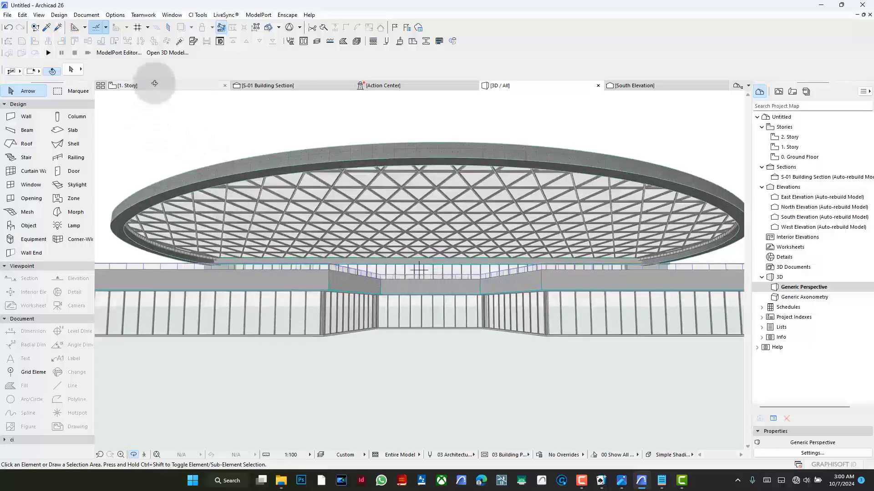
mouse_move(155, 83)
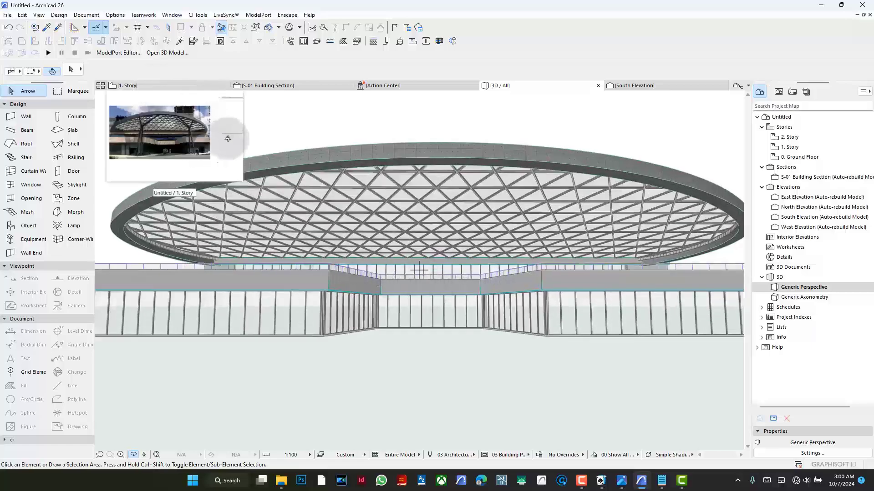
left_click_drag(410, 210, 561, 223)
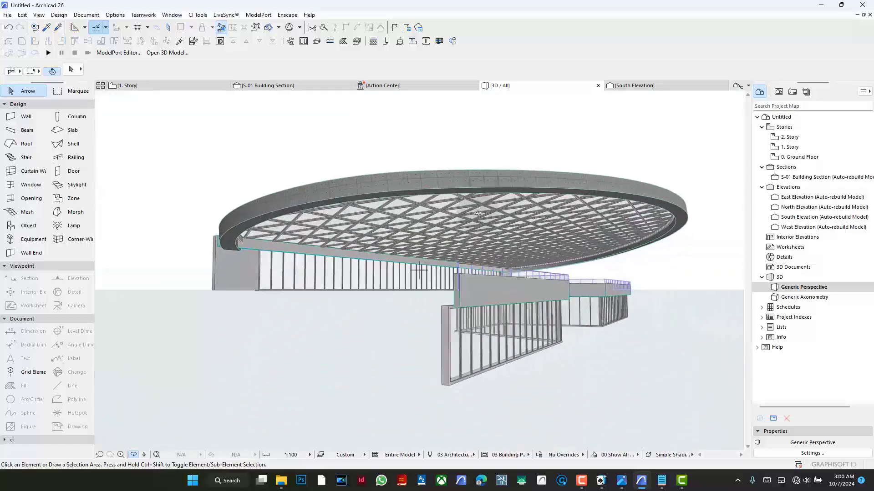
scroll(477, 214, "up", 2)
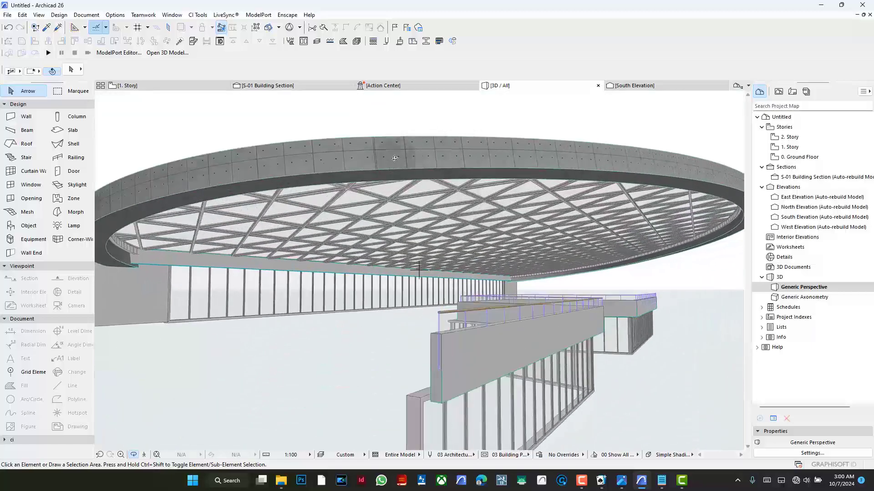
left_click_drag(478, 159, 348, 203)
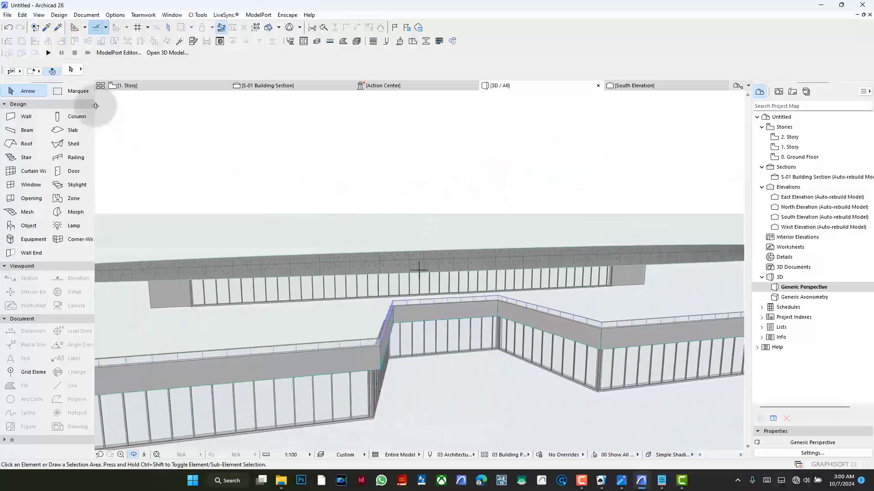
left_click(144, 87)
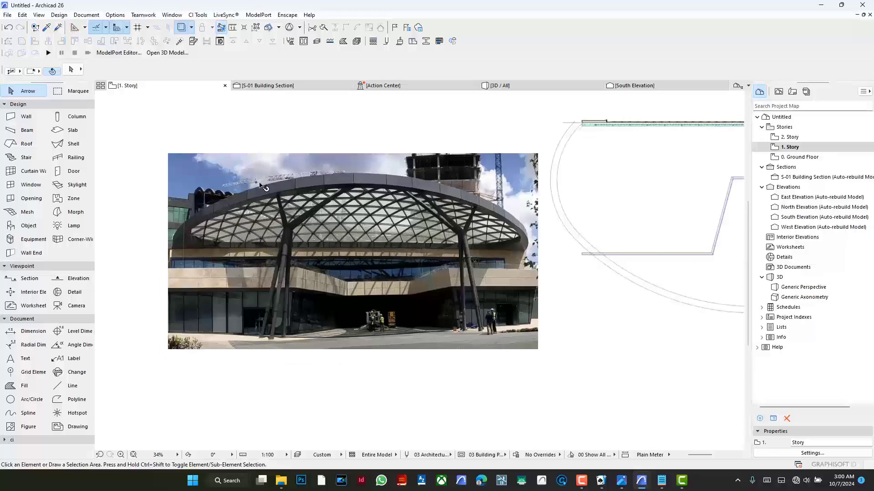
scroll(261, 186, "down", 3)
scroll(628, 146, "up", 2)
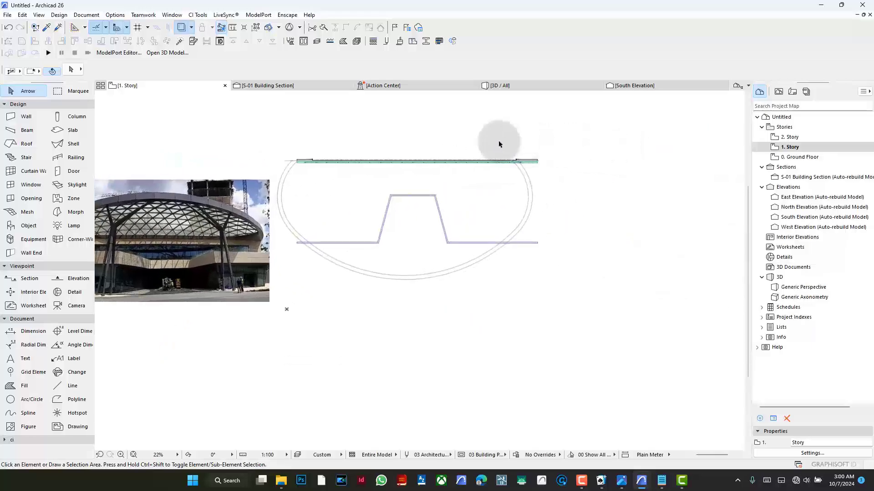
scroll(513, 163, "up", 1)
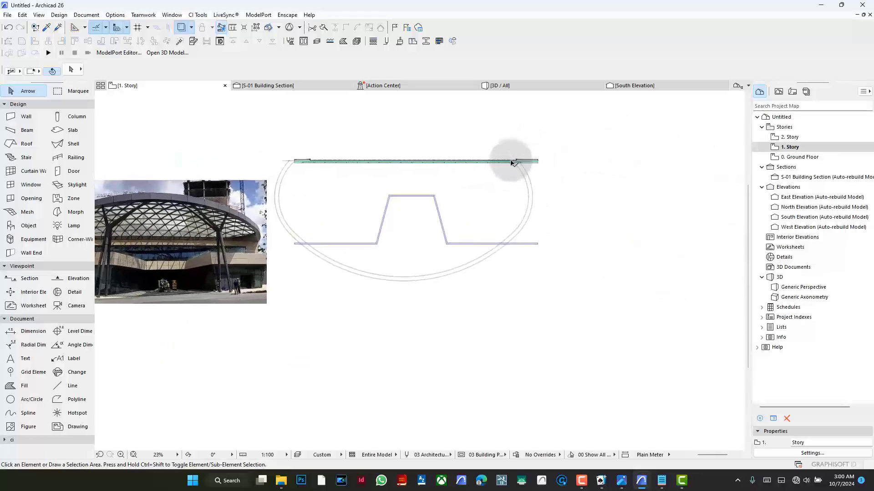
- On 2. Story, delete the triangulated canopy curtain wall and the curved ring around its edge
scroll(513, 163, "up", 5)
left_click(804, 156)
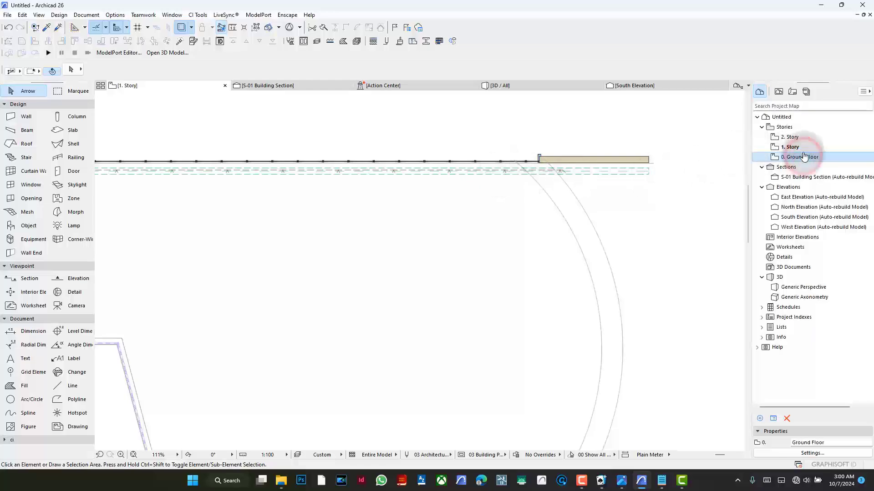
double_click(797, 137)
left_click(452, 229)
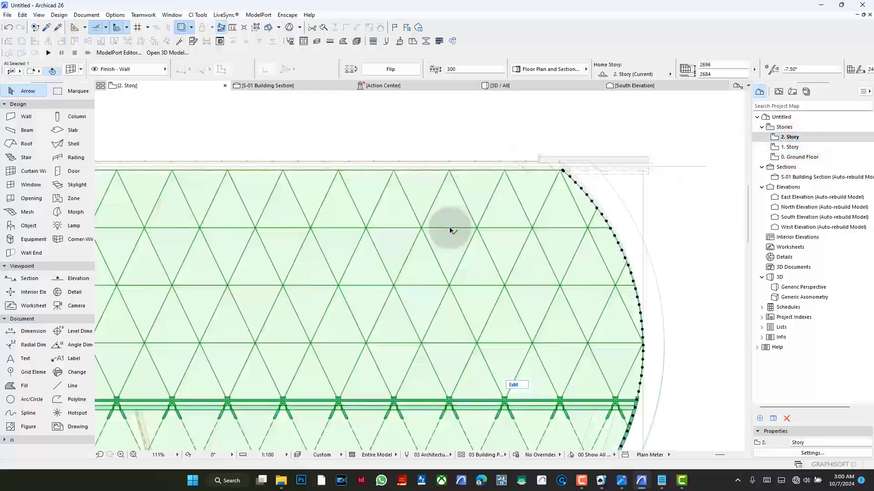
key("BackSpace")
scroll(505, 214, "down", 4)
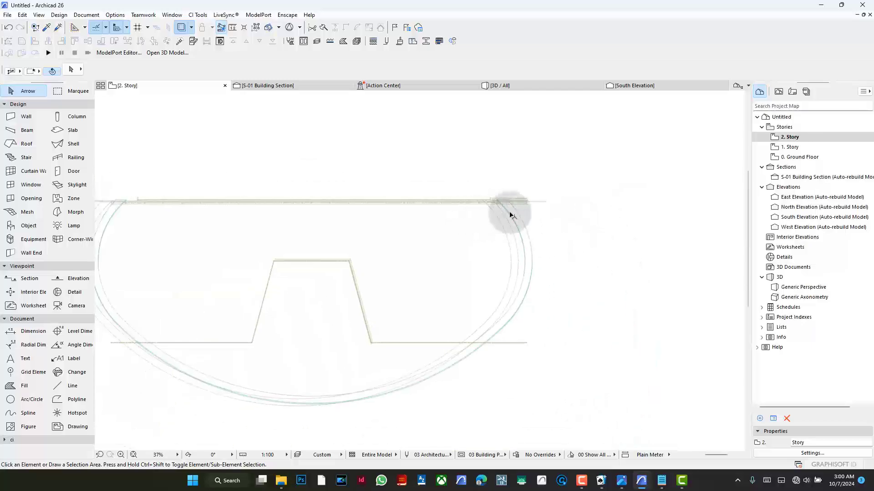
left_click(513, 212)
key("BackSpace")
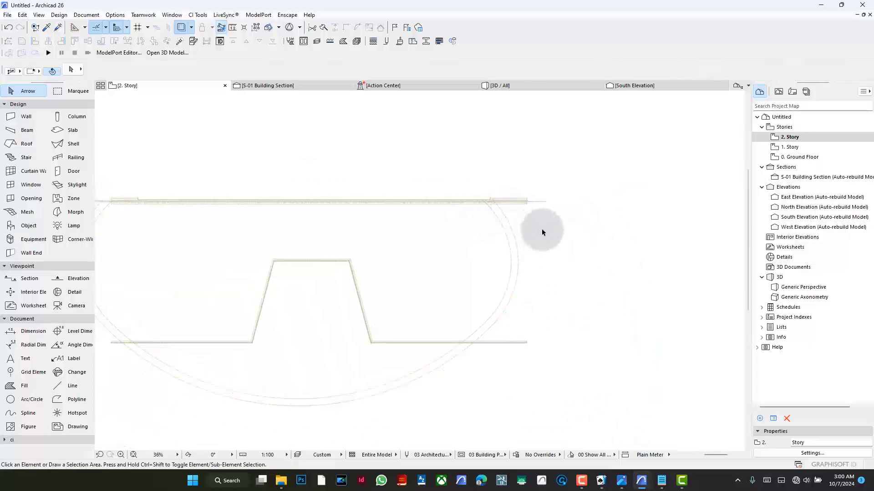
- Return to the 1. Story plan and study the canopy and its branching columns in the reference photo
scroll(541, 232, "down", 2)
left_click(791, 147)
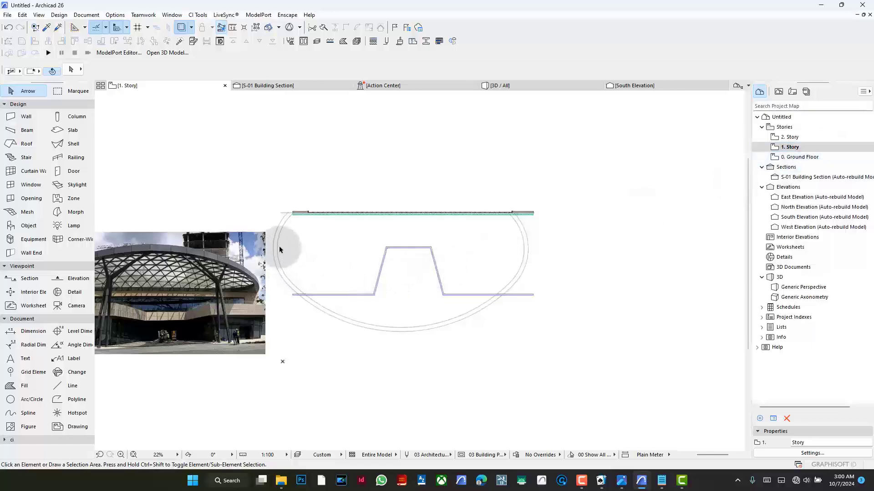
left_click(276, 261)
left_click(354, 262)
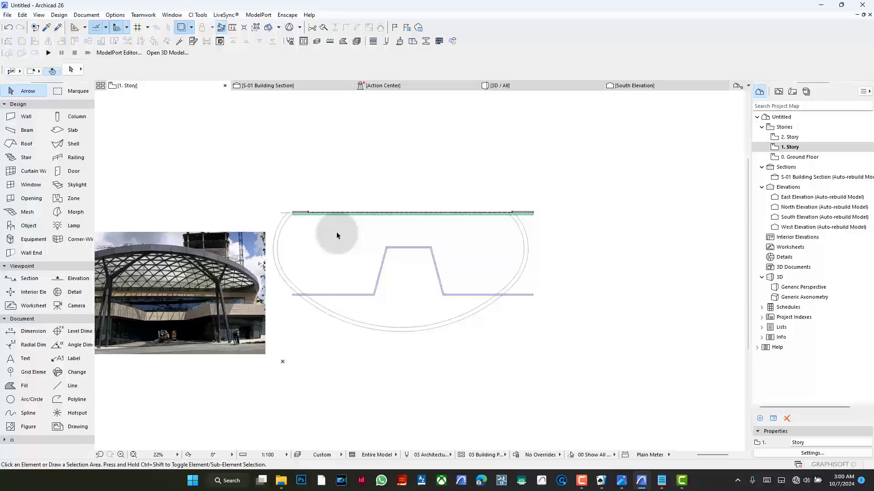
scroll(460, 221, "down", 3)
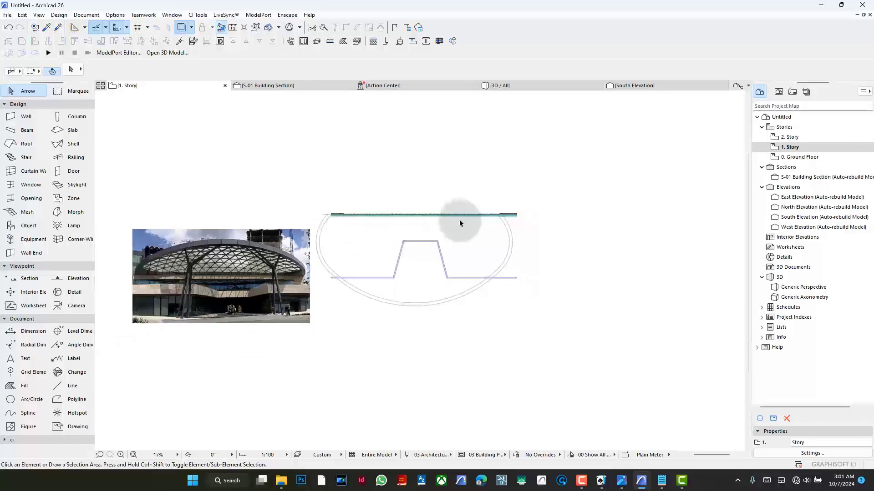
scroll(262, 227, "up", 5)
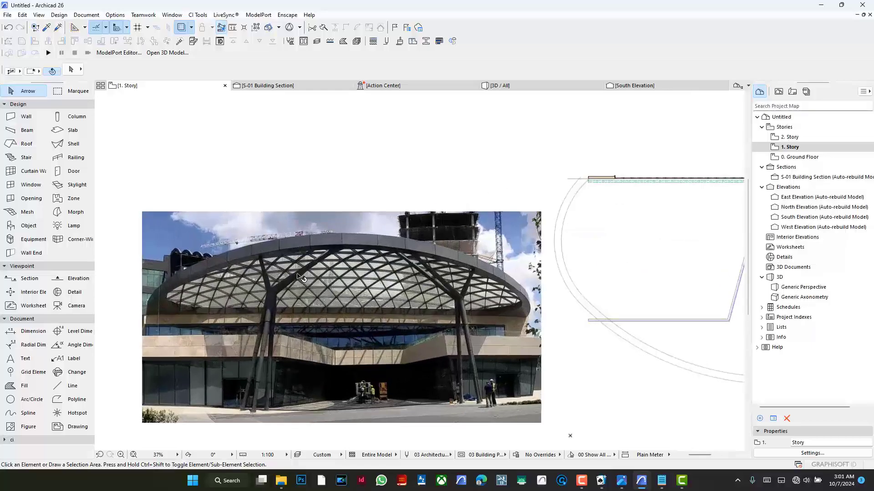
scroll(263, 286, "up", 6)
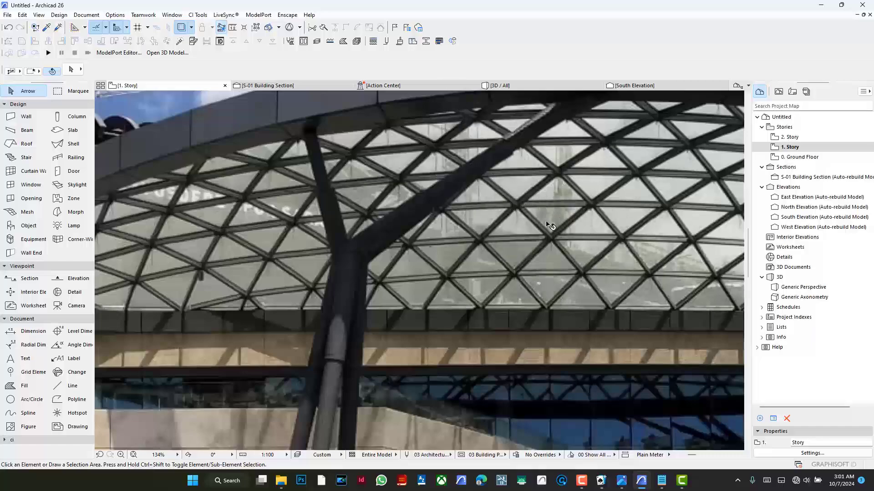
scroll(291, 232, "down", 5)
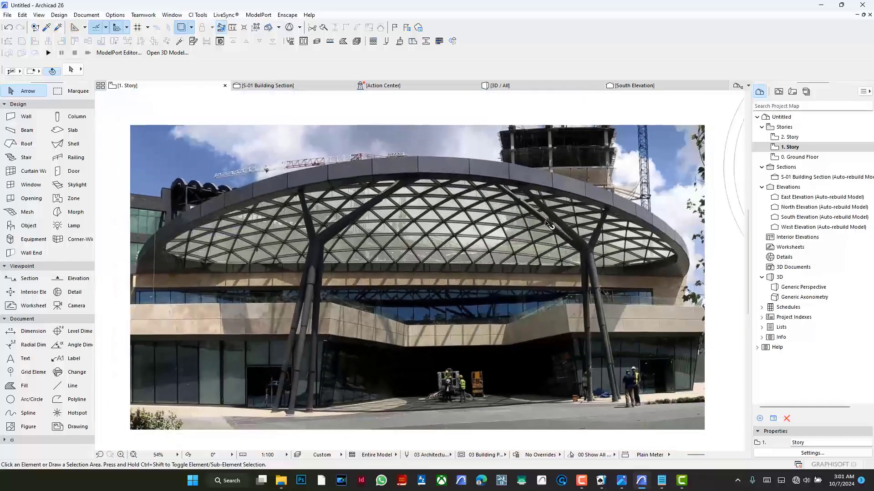
scroll(163, 287, "down", 4)
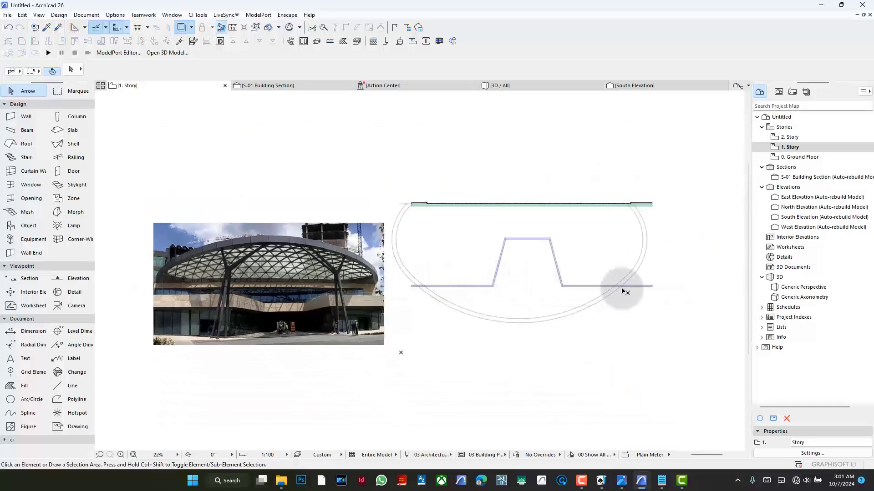
- Move the two curved canopy outlines horizontally so they sit centred on the building plan
scroll(677, 238, "up", 2)
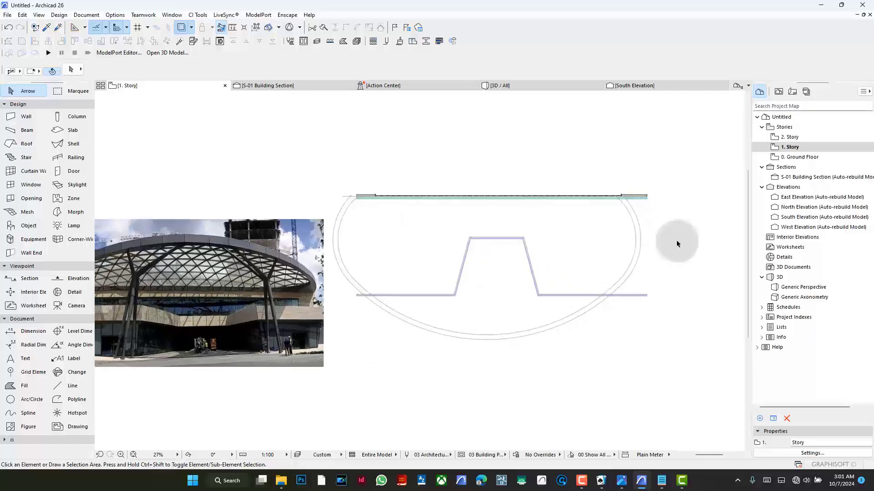
left_click(608, 234)
left_click(660, 262)
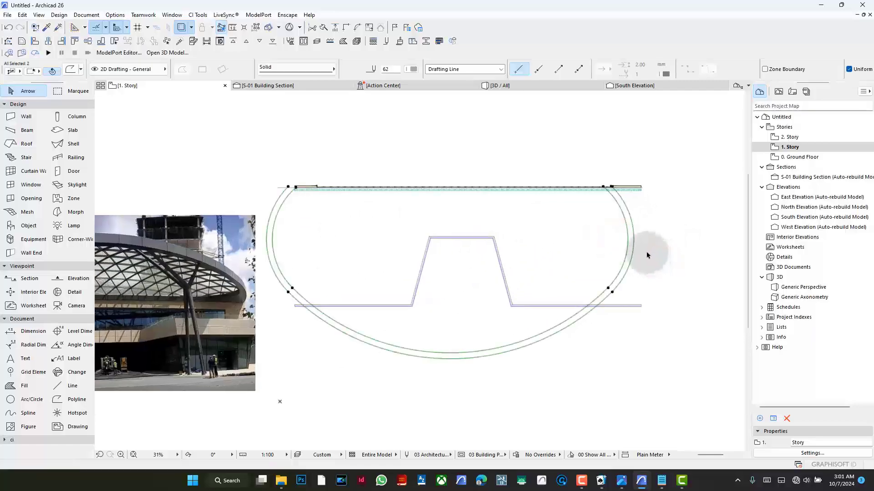
key("ctrl+d")
left_click(646, 253)
left_click(662, 253)
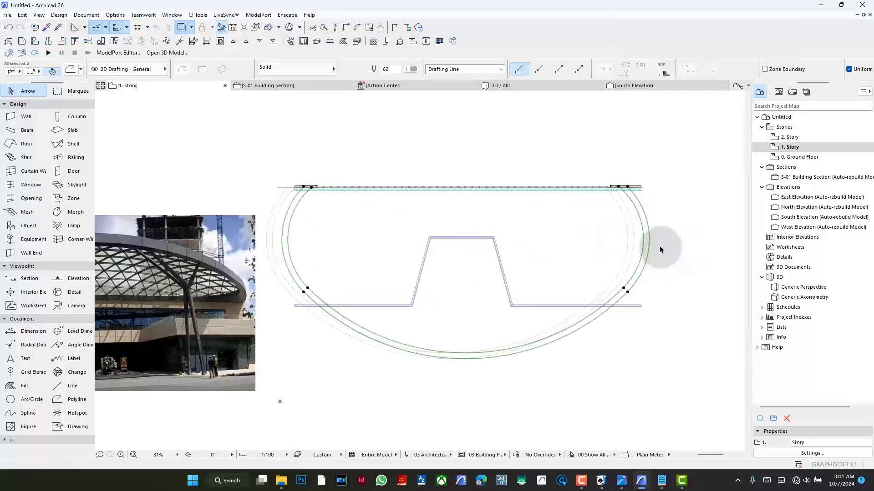
key("ctrl+d")
left_click(654, 237)
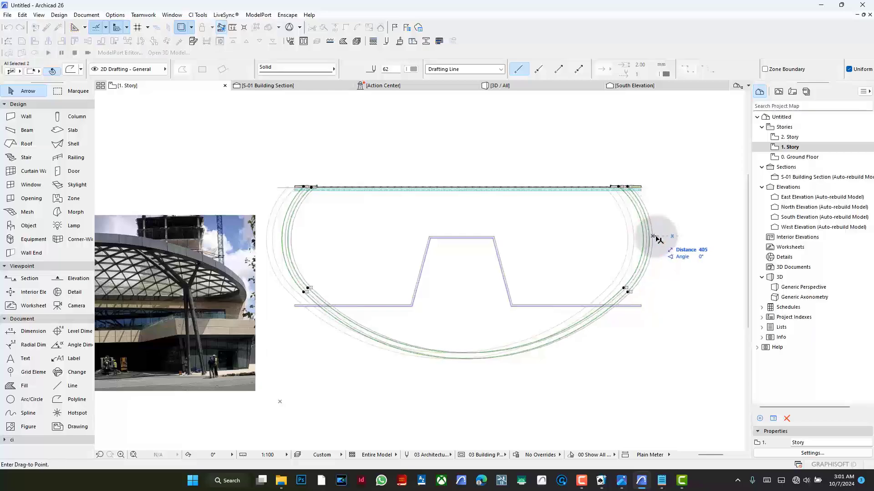
left_click(656, 238)
left_click(673, 250)
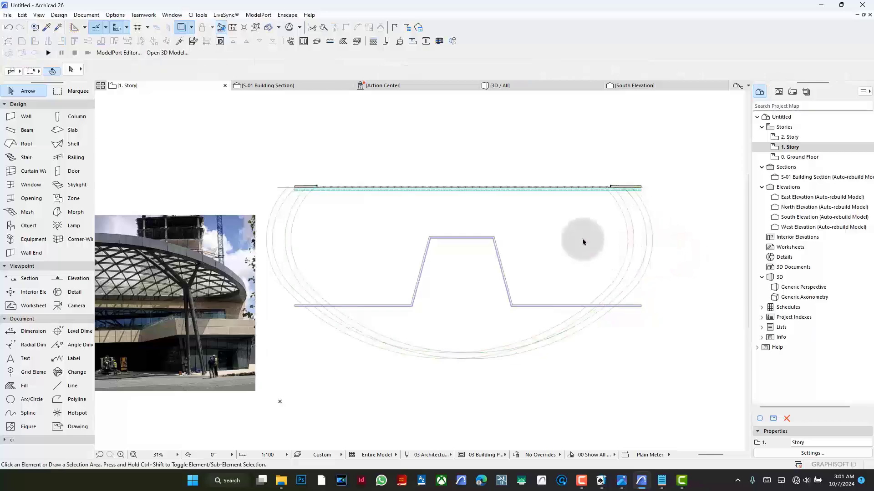
scroll(581, 239, "up", 2)
scroll(566, 245, "down", 1)
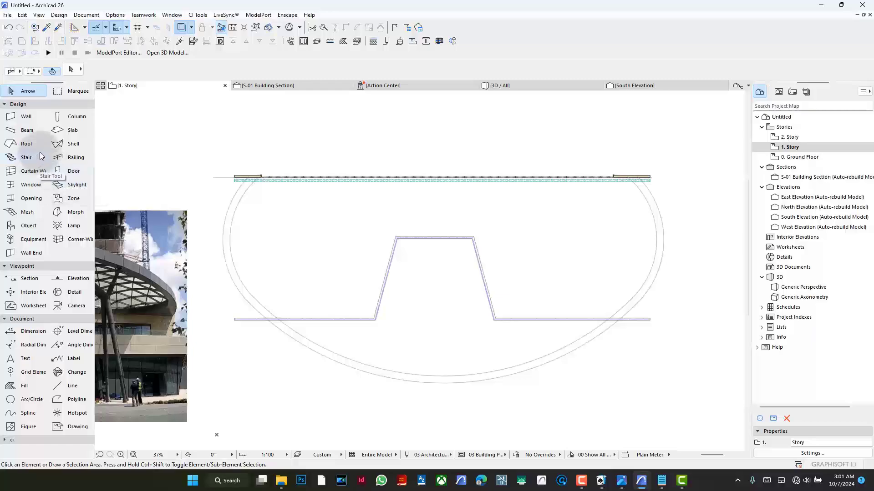
- Choose the simple revolved Shell method and move the S-01 section line so it cuts through the canopy near its middle
left_click(60, 145)
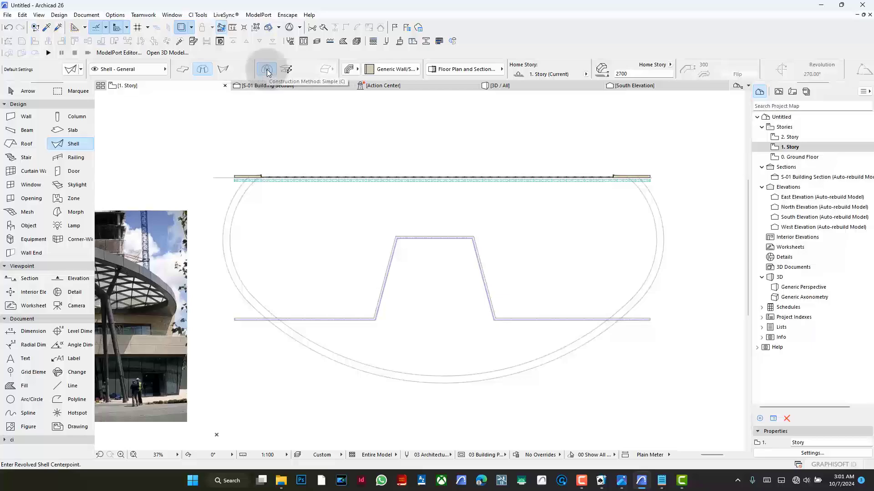
scroll(416, 221, "down", 4)
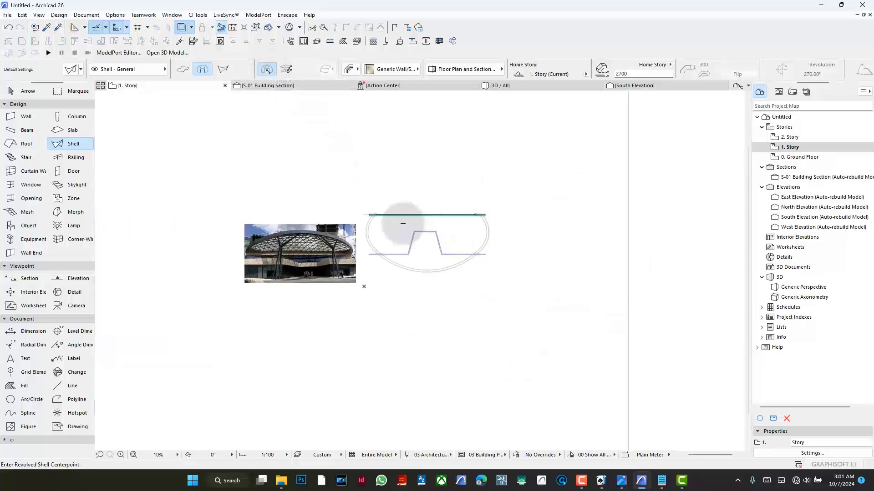
scroll(402, 223, "down", 5)
scroll(477, 207, "up", 4)
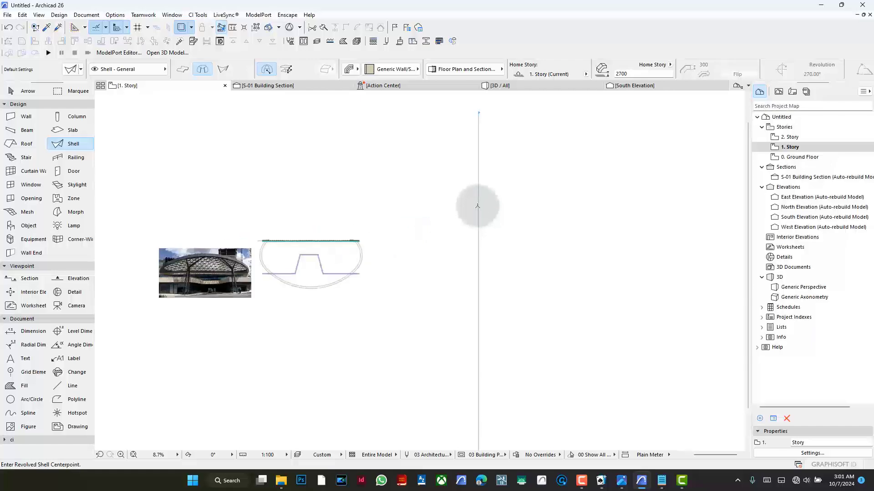
left_click_drag(473, 208, 485, 221, "shift")
left_click(479, 210, "shift")
left_click(479, 210)
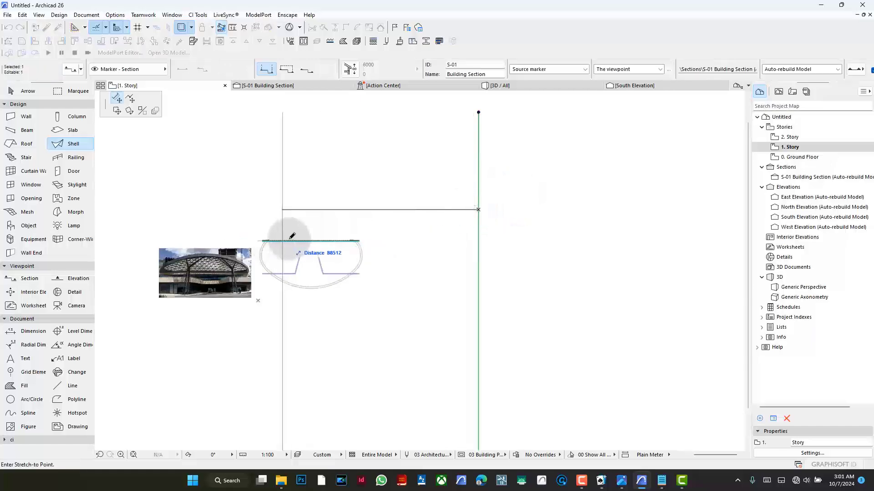
left_click(309, 231)
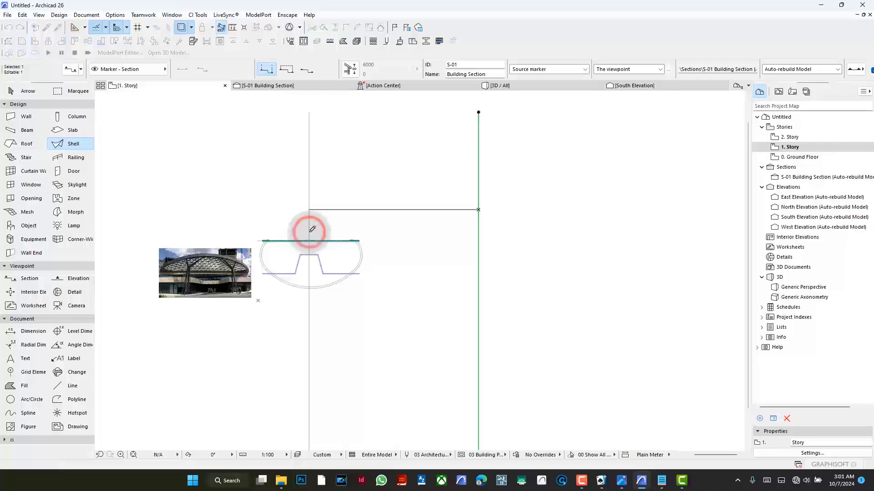
left_click(434, 228)
scroll(432, 228, "down", 3)
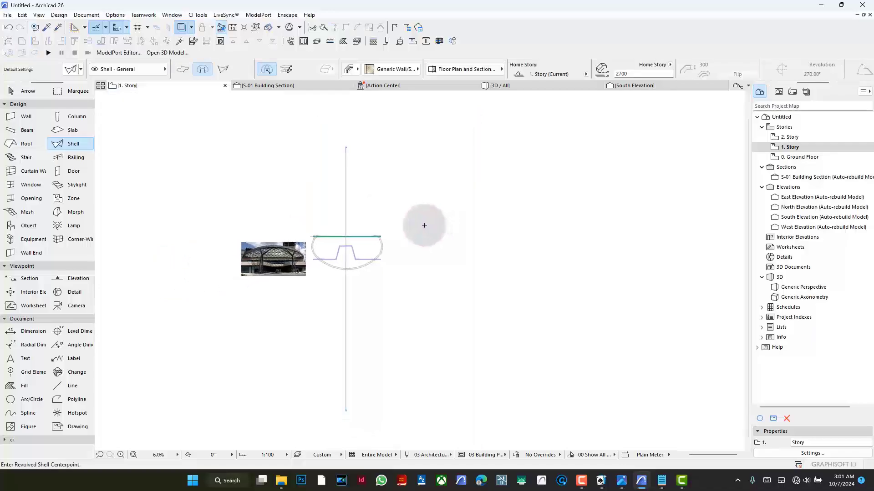
- Place a 300 × 300 column at the front of the outer canopy outline, where the S-01 section line crosses it
scroll(385, 238, "up", 4)
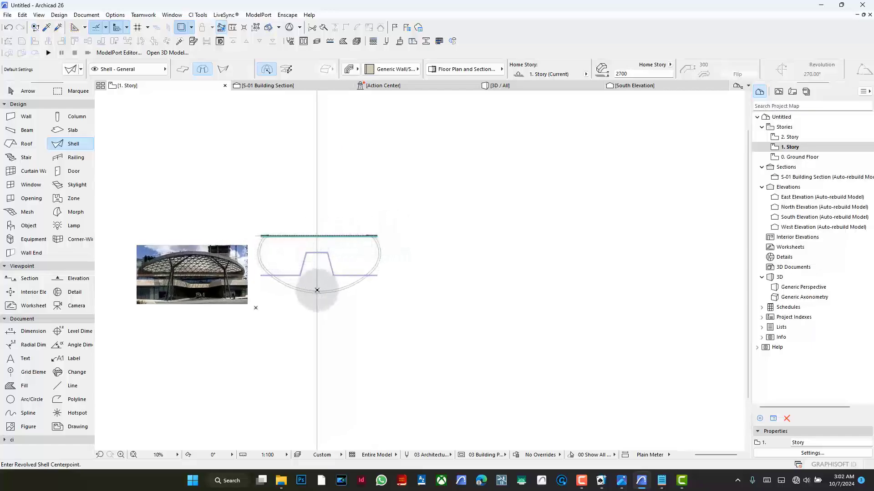
left_click(64, 117)
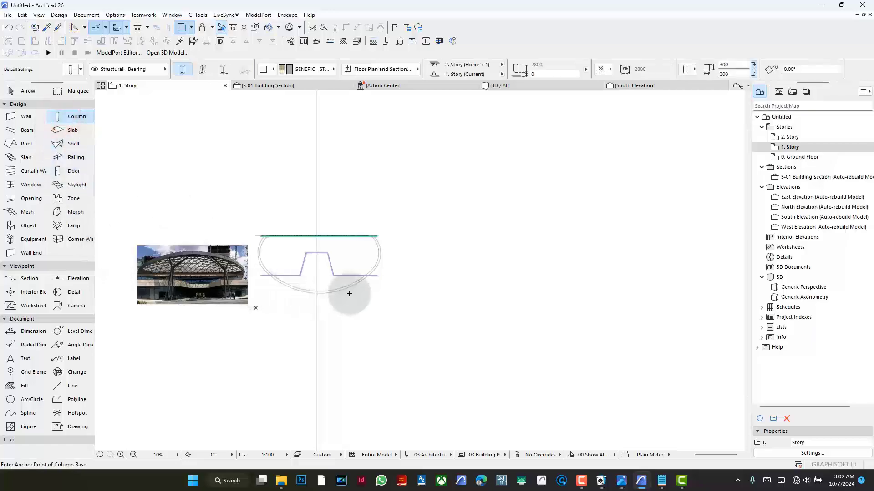
scroll(318, 294, "up", 5)
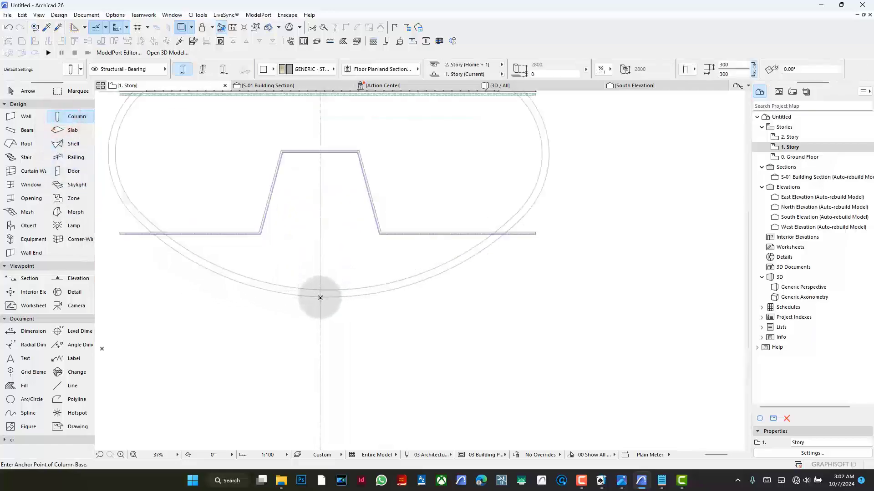
scroll(341, 313, "down", 3)
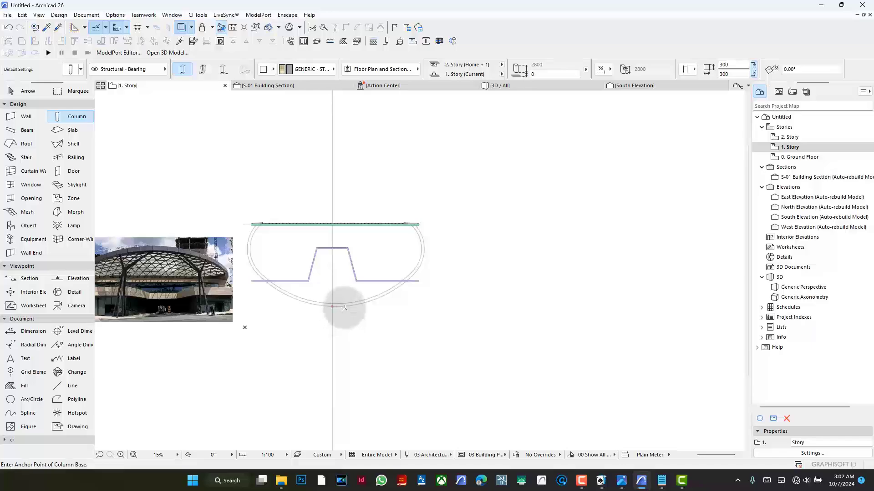
- Check the front column's position relative to the building in the S-01 Building Section and return to the 1. Story plan
left_click(306, 86)
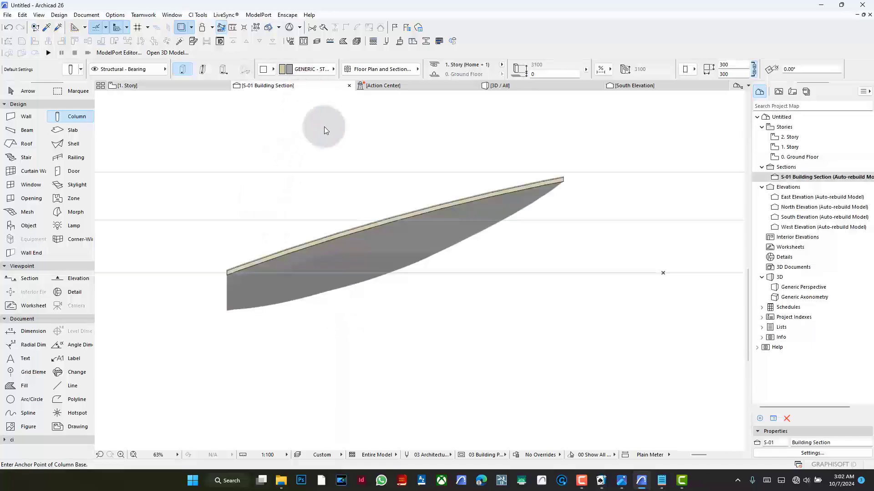
scroll(322, 249, "down", 4)
scroll(420, 230, "up", 2)
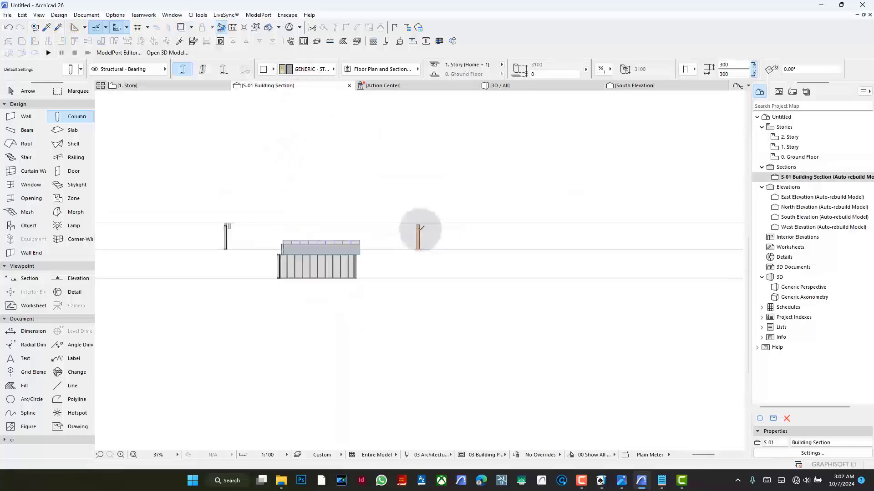
scroll(420, 228, "up", 2)
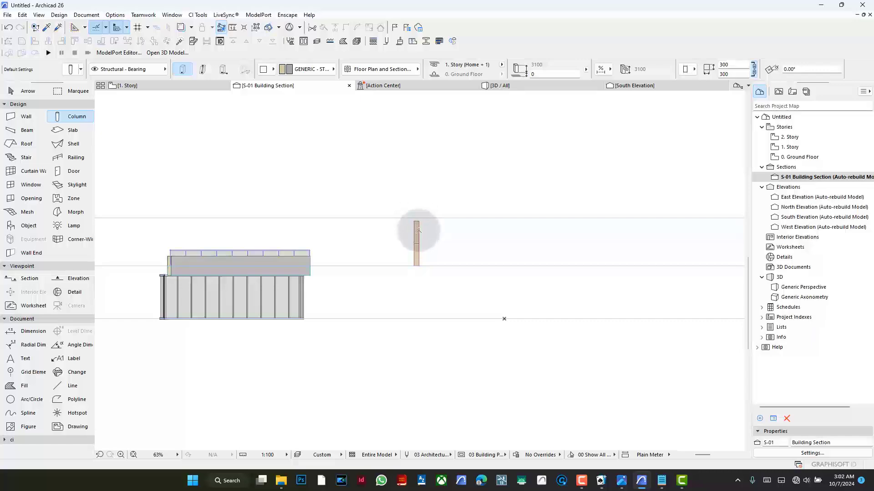
left_click(136, 86)
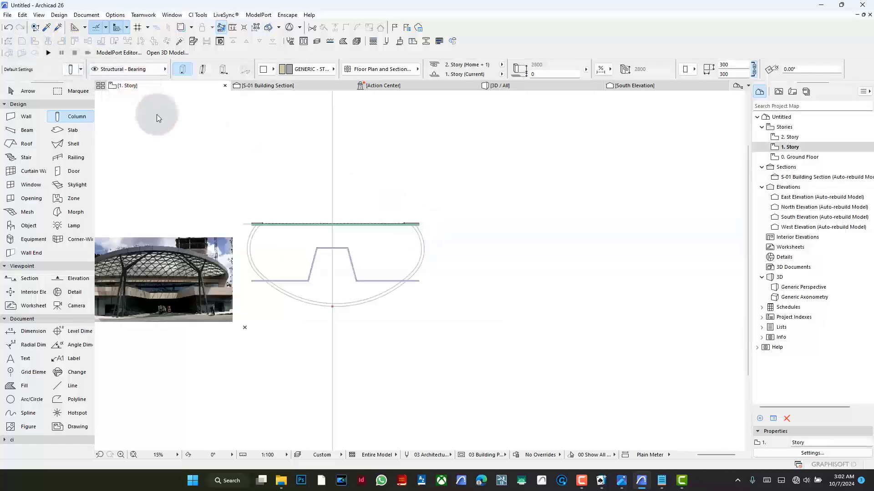
- Draw a full 360° revolved Shell dome, centred on the section line just inside the canopy's front edge, with a radius of about 42,800 mm
scroll(325, 288, "up", 2)
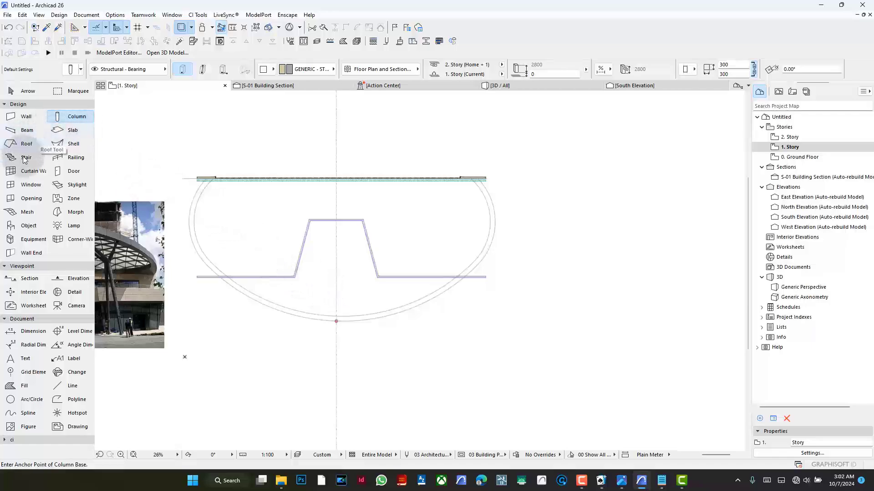
left_click(74, 144)
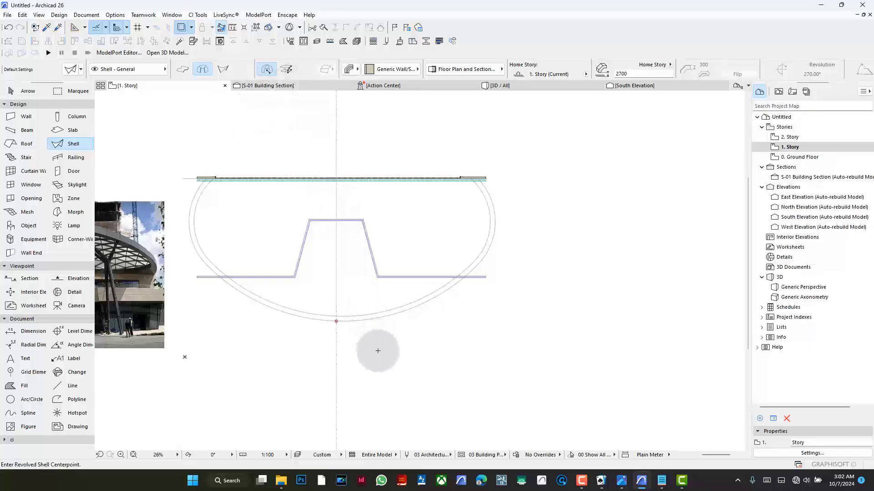
scroll(505, 273, "down", 2)
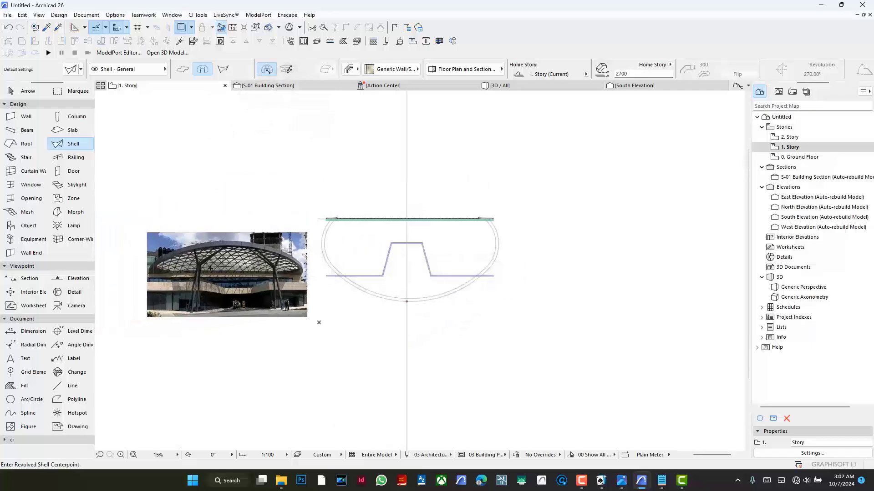
scroll(211, 269, "up", 3)
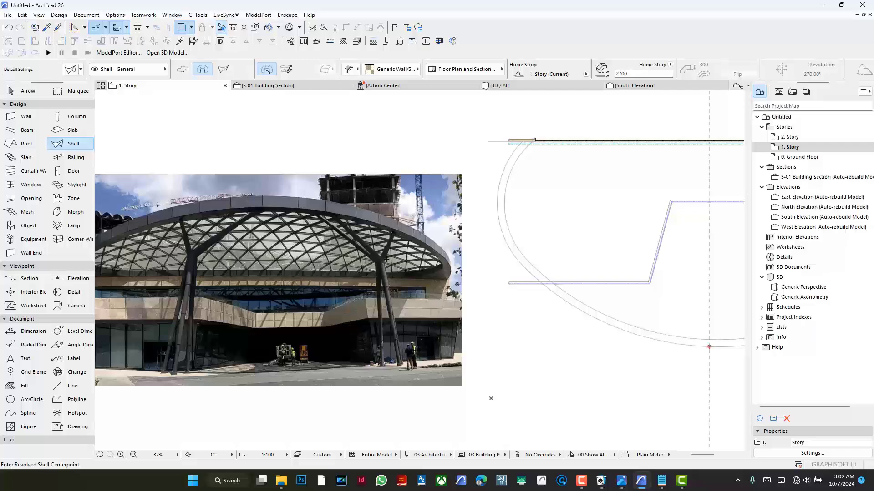
scroll(421, 255, "down", 1)
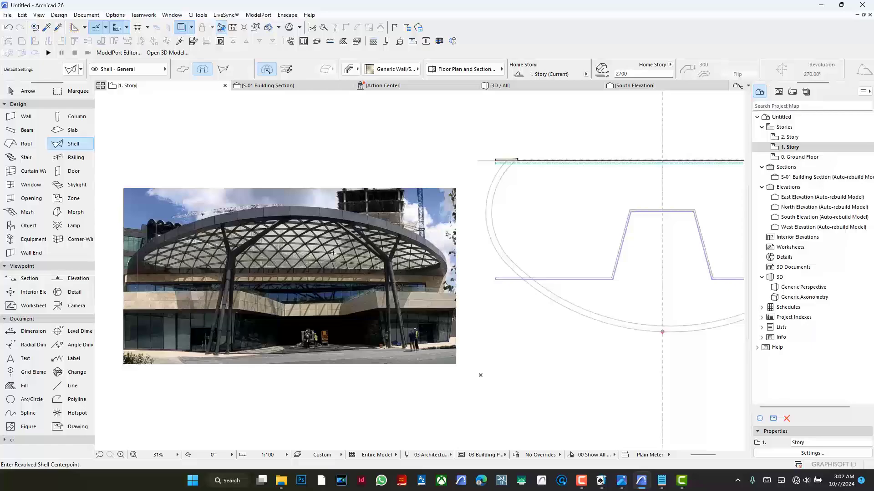
scroll(309, 236, "up", 2)
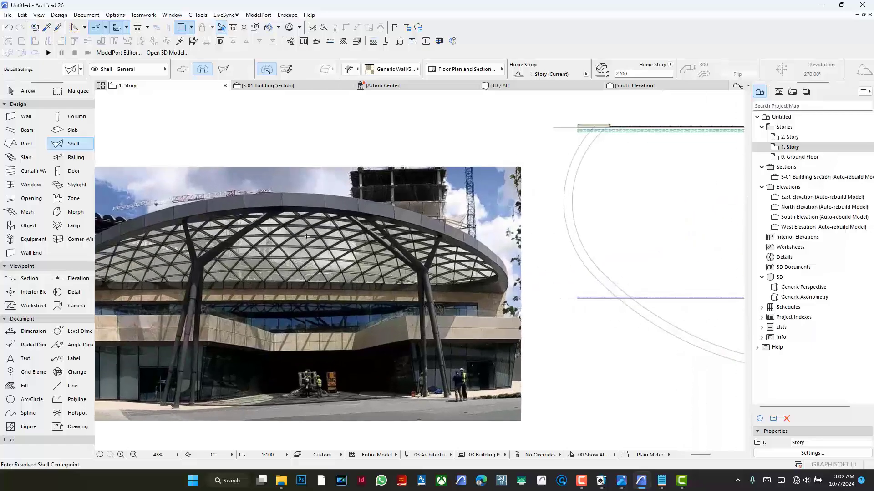
scroll(377, 228, "down", 1)
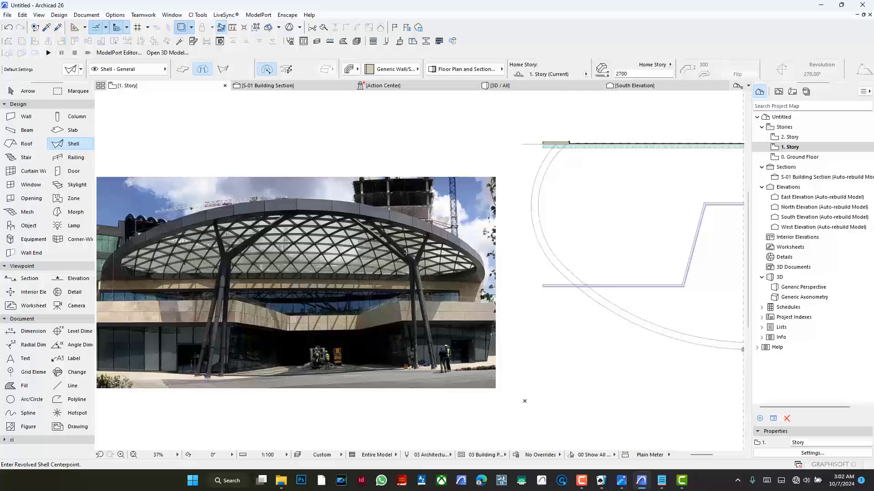
scroll(317, 228, "down", 2)
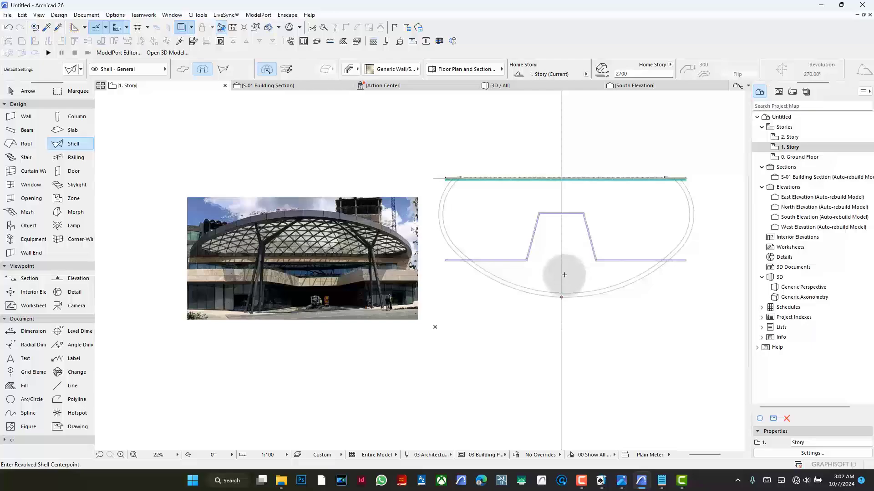
left_click(563, 281)
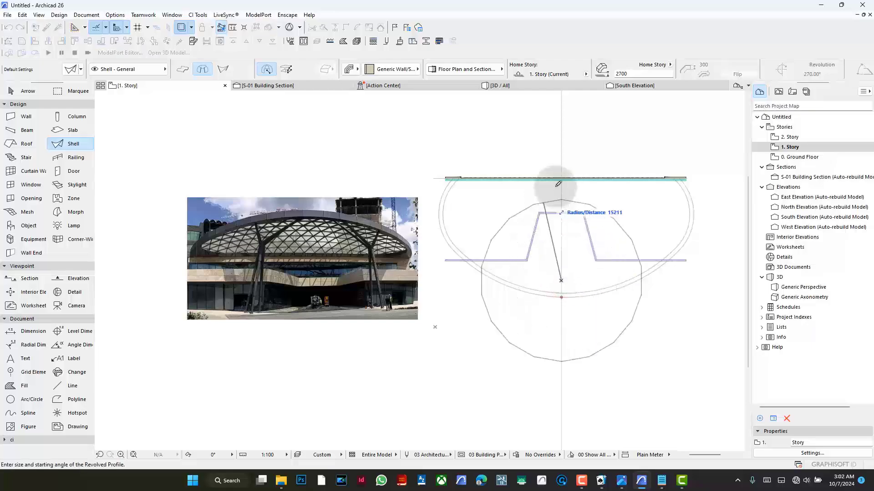
scroll(540, 265, "down", 2)
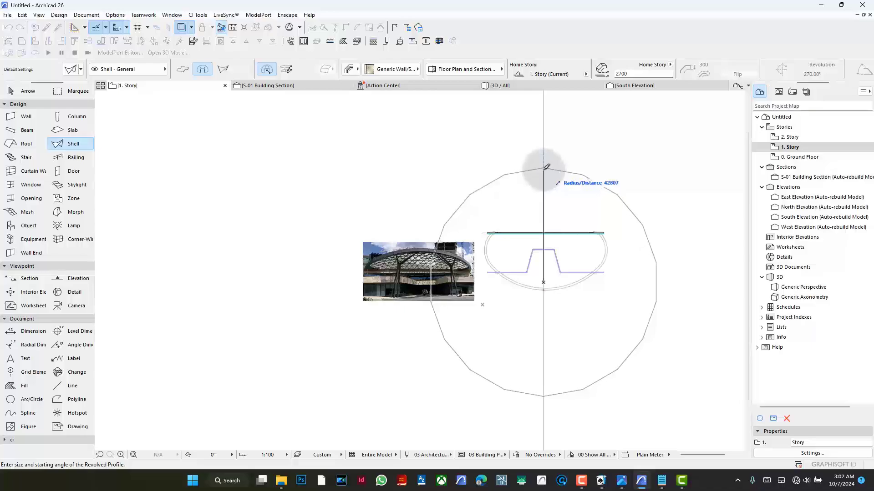
left_click(546, 167)
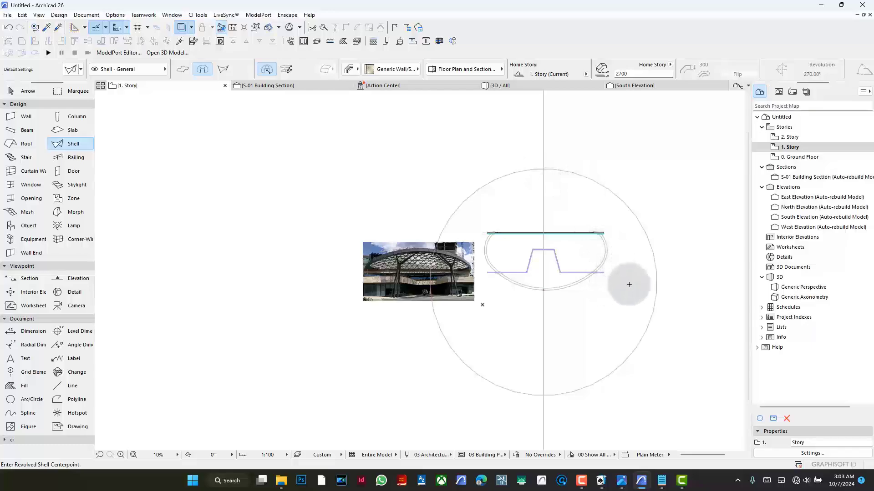
- In the S-01 Building Section, move the dome profile's apex node about 38,000 mm straight down along the axis of revolution
left_click(263, 86)
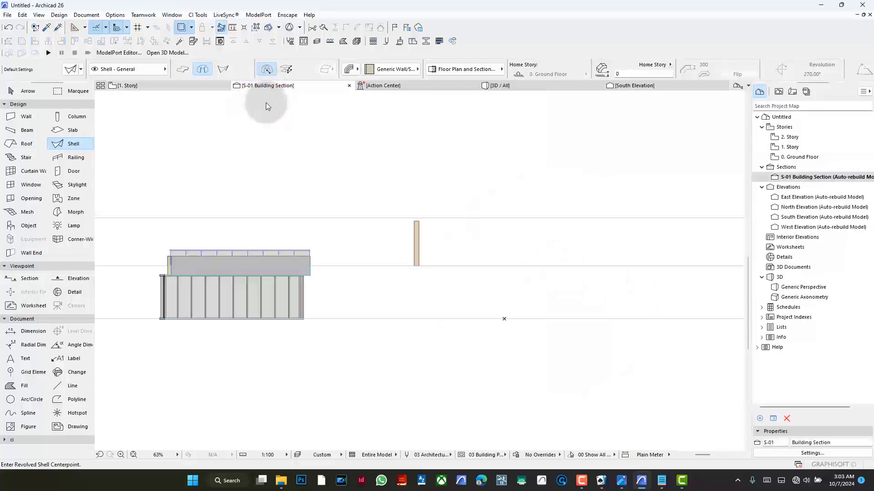
scroll(412, 273, "down", 8)
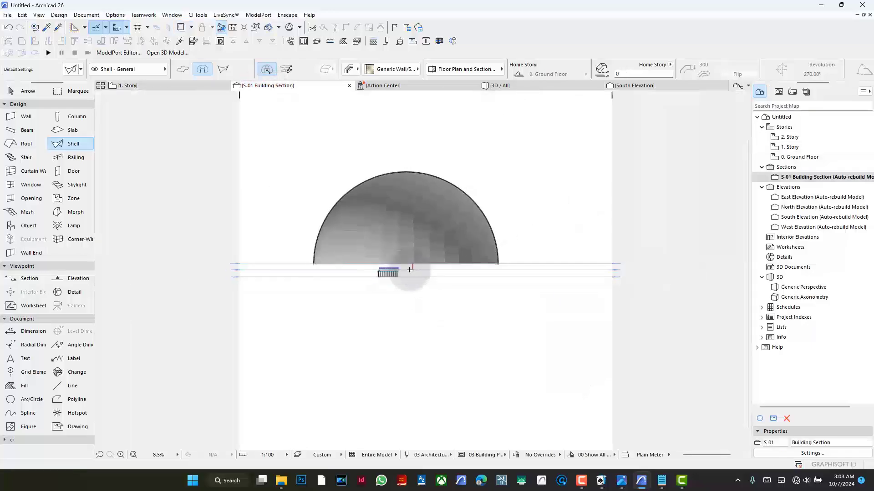
scroll(400, 240, "up", 5)
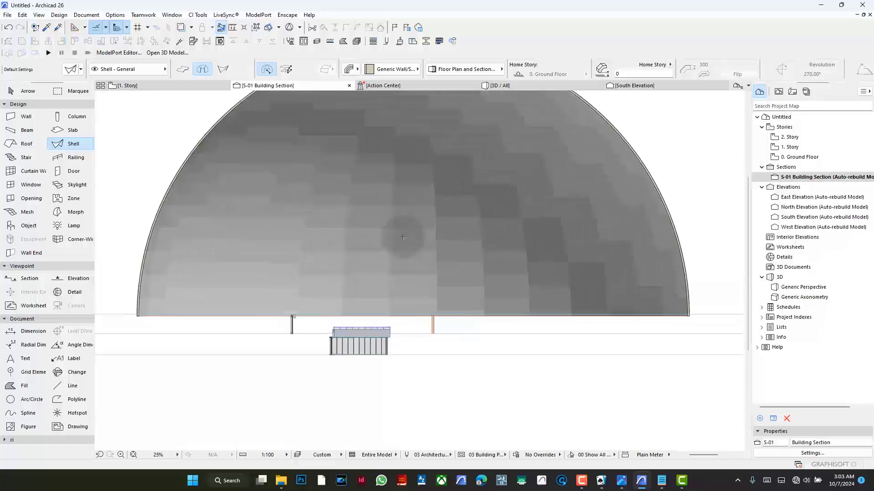
left_click(392, 226)
scroll(395, 226, "down", 2)
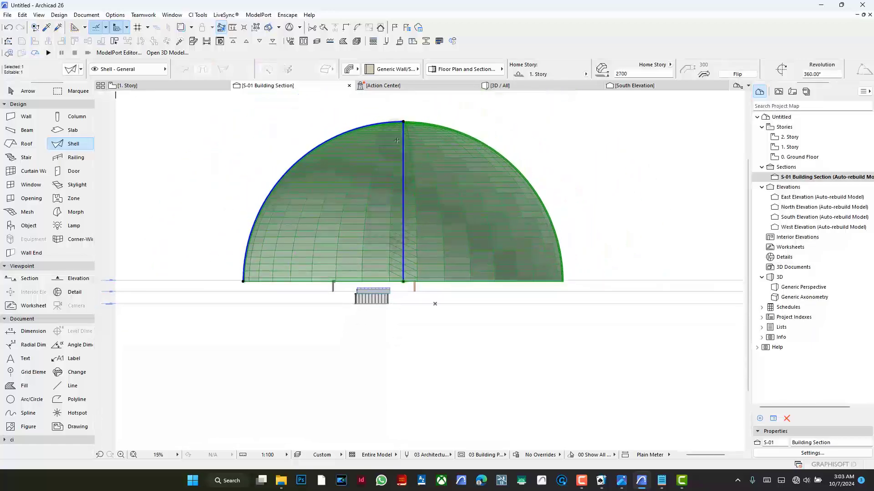
scroll(404, 122, "up", 3)
scroll(404, 122, "up", 10)
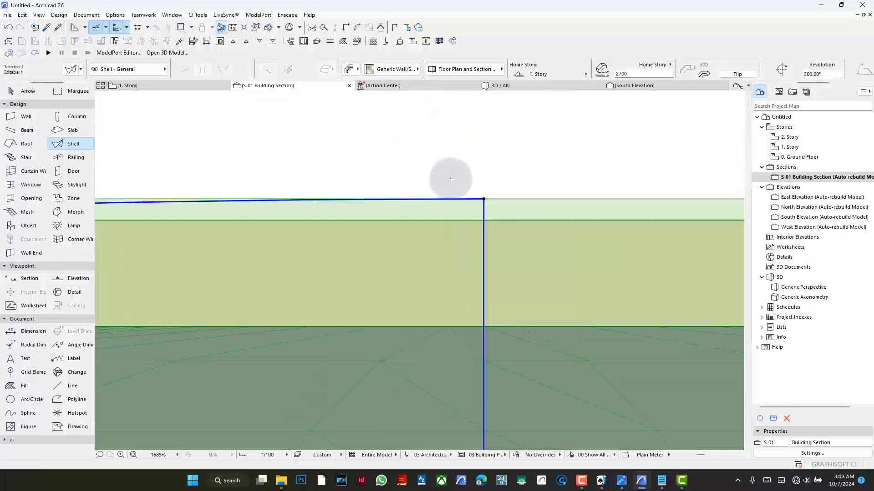
left_click_drag(483, 199, 103, 126)
left_click(148, 98)
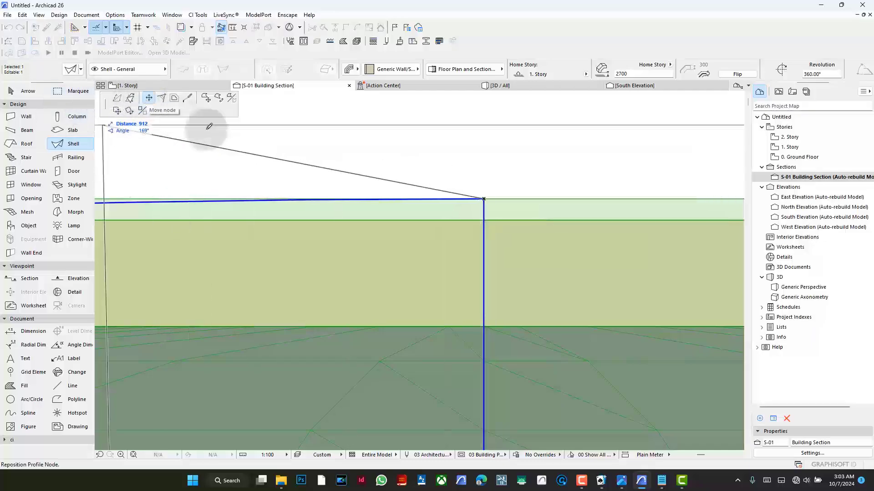
scroll(435, 150, "down", 10)
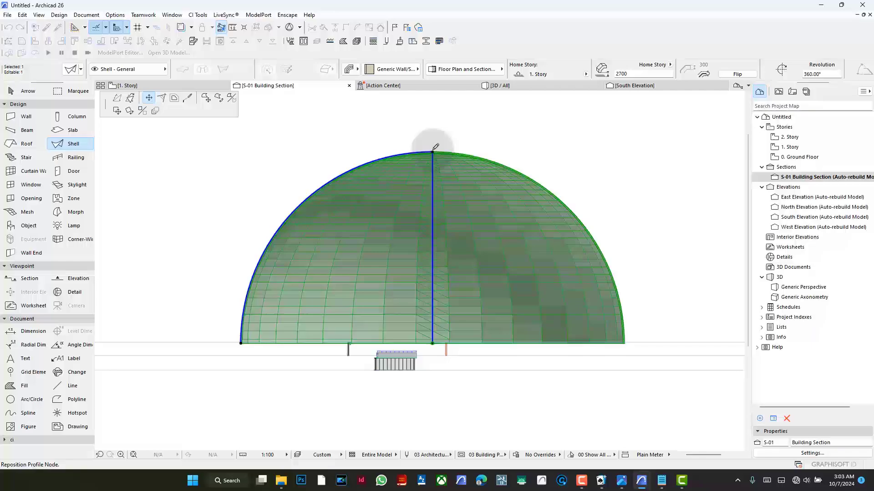
left_click(436, 147)
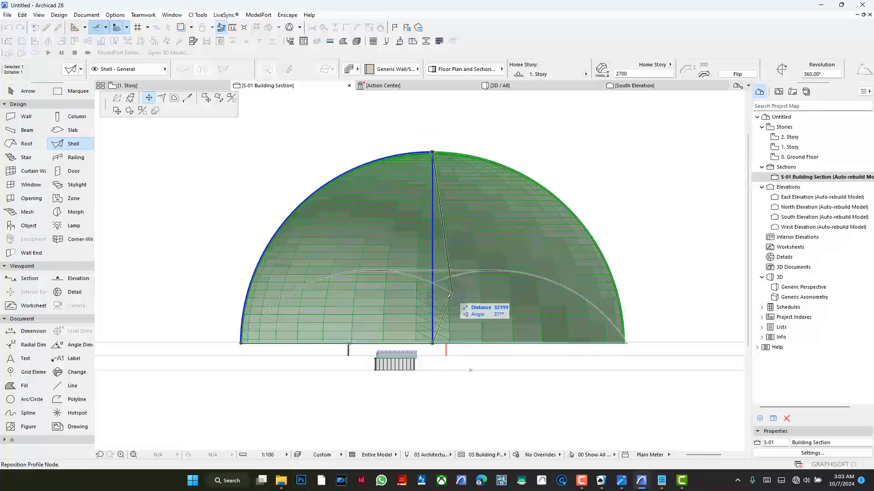
scroll(436, 255, "up", 5)
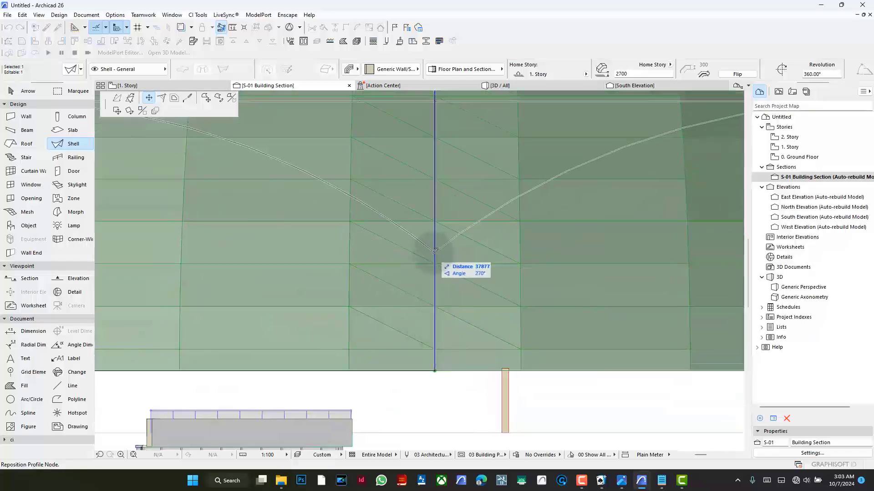
left_click(438, 259)
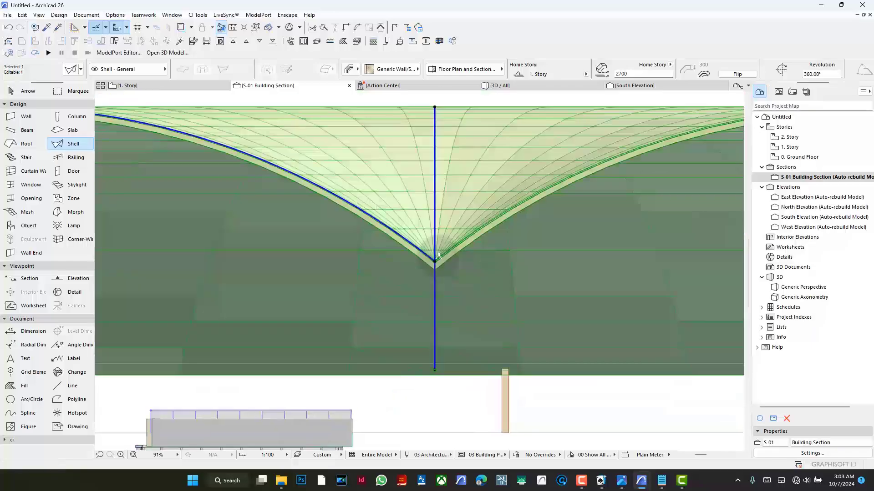
- Flatten the bulge of the shell's profile arc into a shallow curve running from the outer rim to the central axis
scroll(439, 257, "down", 5)
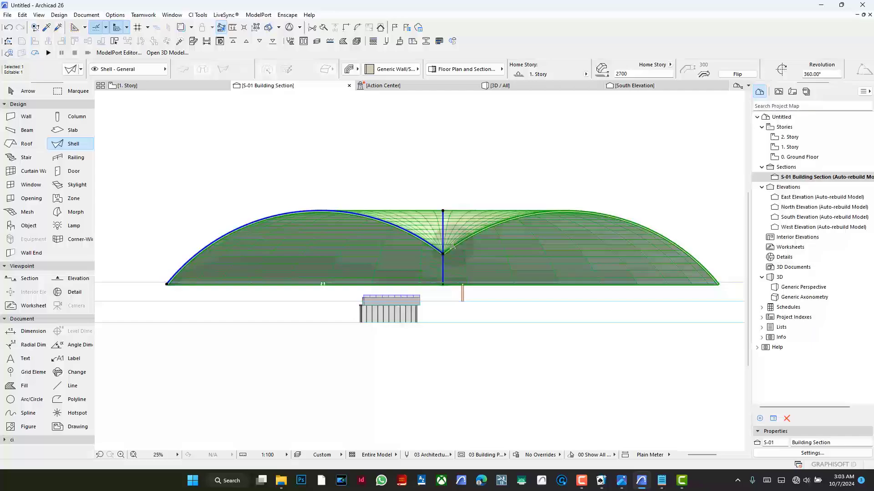
left_click(300, 212)
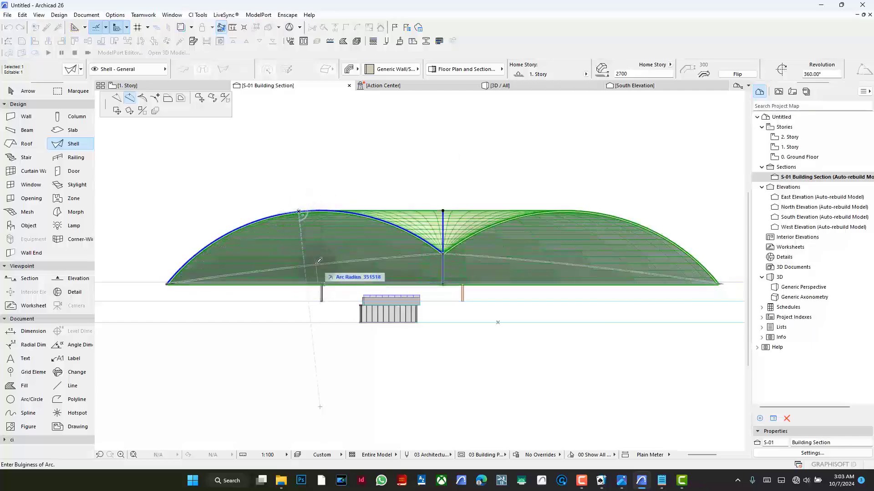
scroll(367, 273, "up", 2)
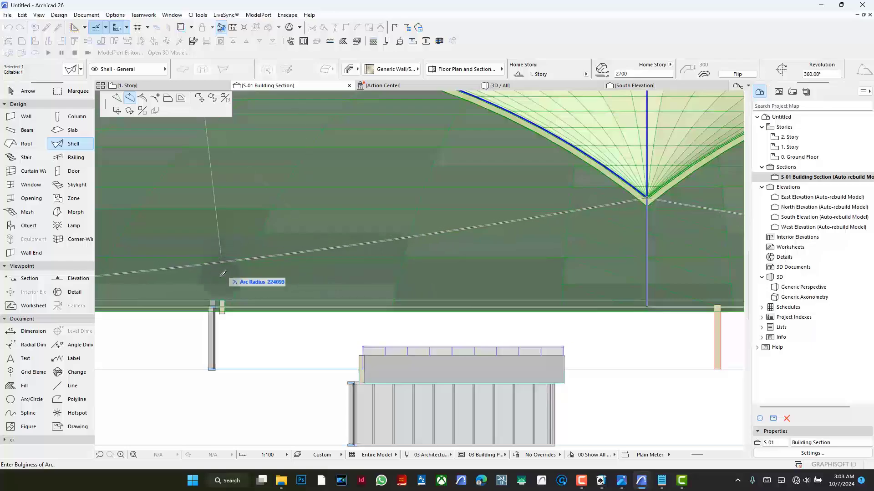
left_click(224, 197)
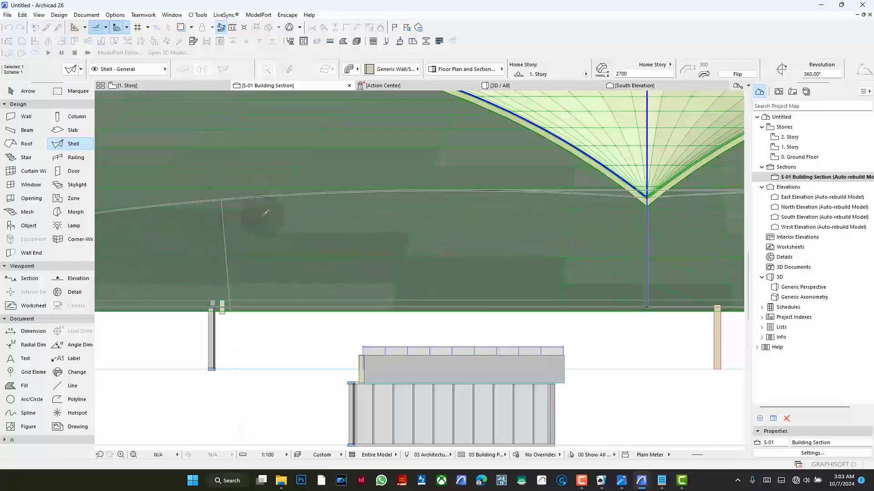
scroll(183, 235, "down", 5)
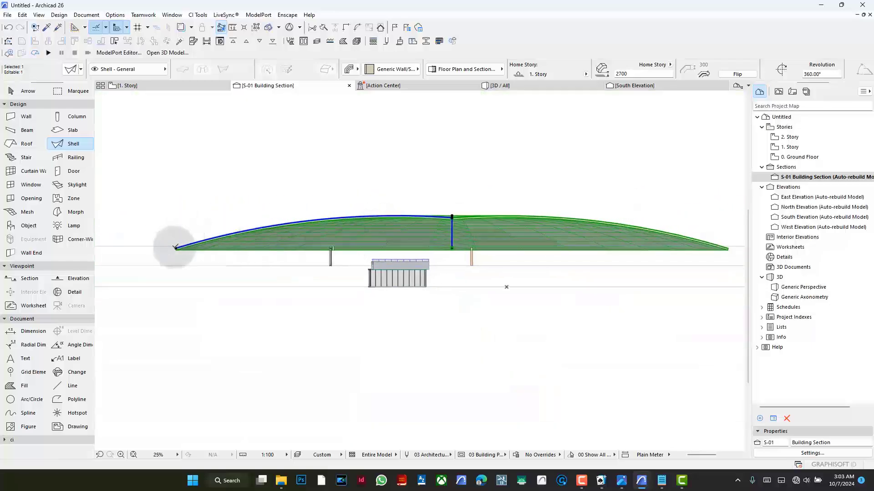
- Move the shell profile's outer rim node about 24,600 mm inward, onto the top of the beam beside the front column
left_click(176, 248)
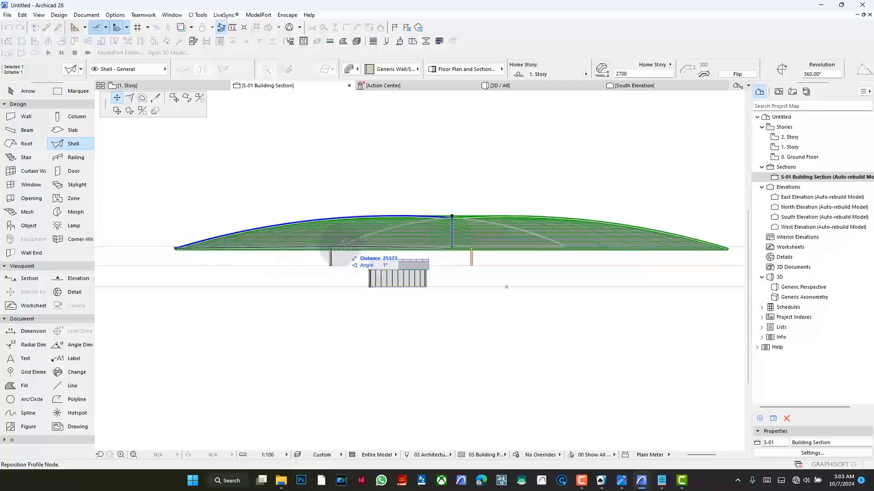
scroll(339, 244, "up", 10)
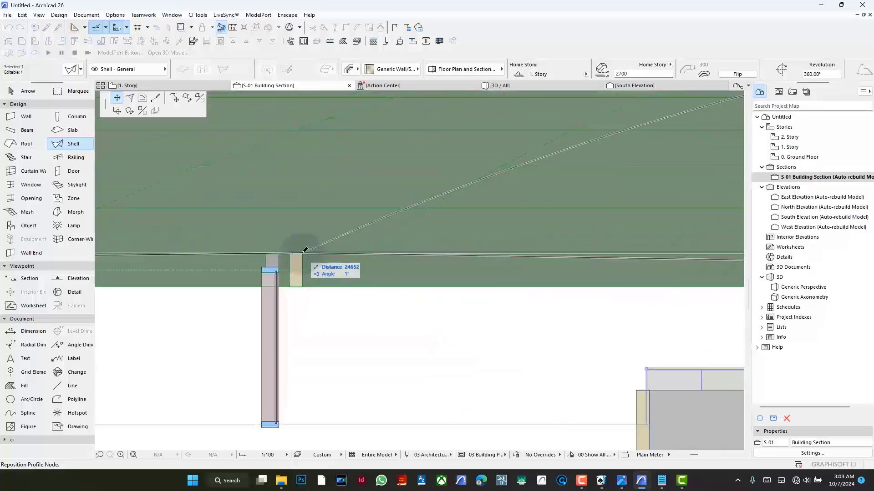
left_click(293, 250)
scroll(234, 279, "down", 3)
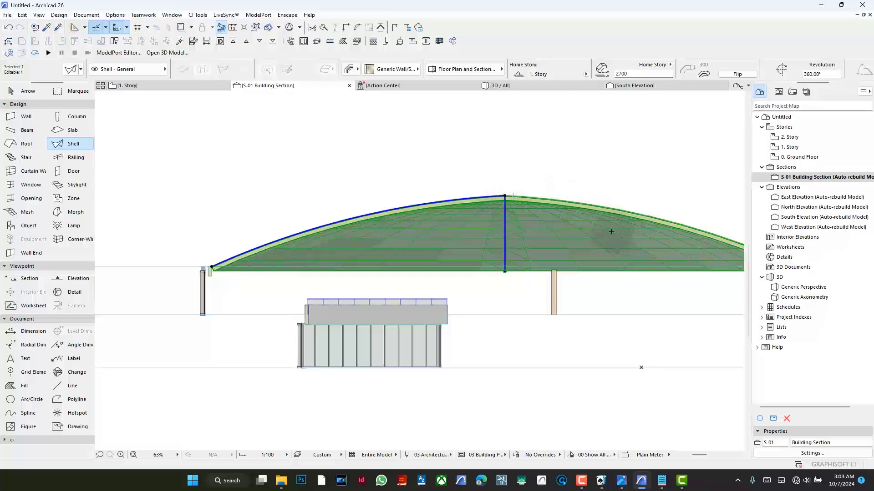
- Try to pull the profile's apex node slightly upward and past the axis of revolution, and undo that edit
scroll(578, 255, "up", 2)
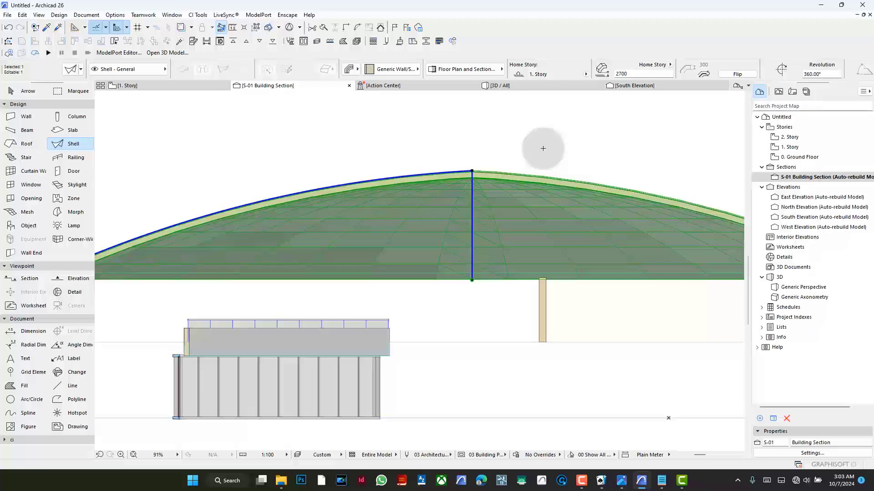
scroll(482, 169, "up", 8)
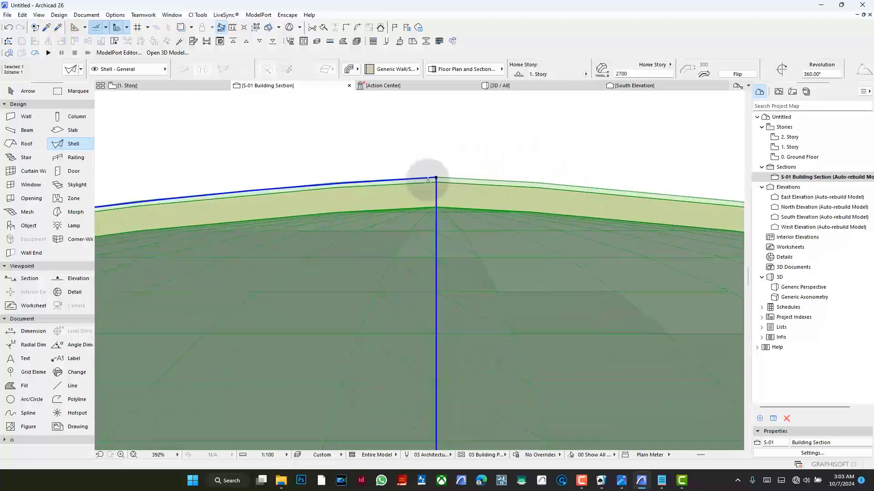
left_click(435, 176)
scroll(499, 171, "down", 5)
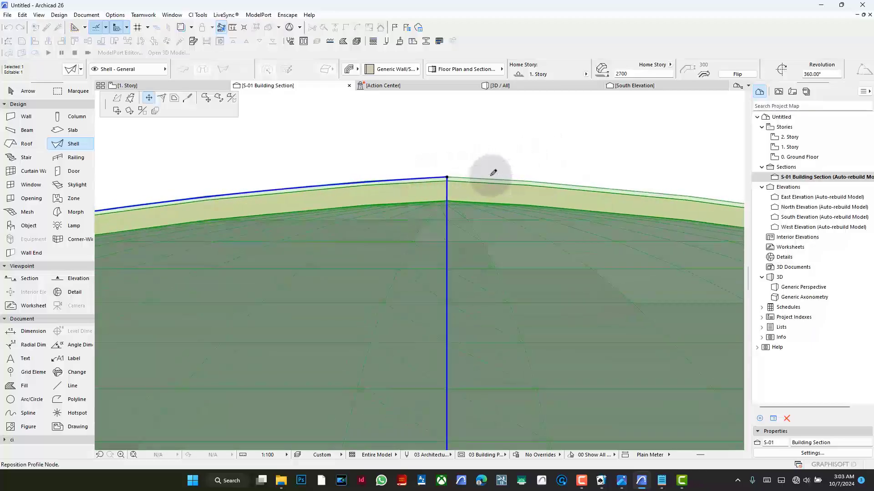
left_click(508, 167)
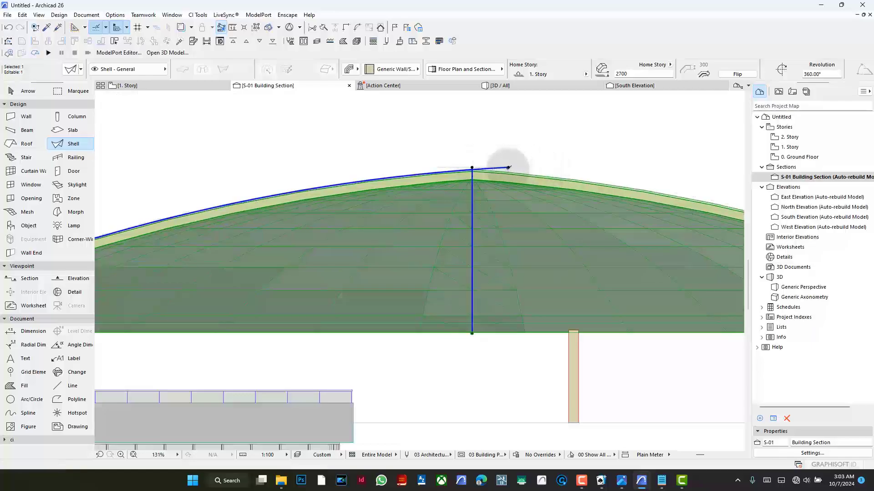
key("ctrl+z")
- Lower the profile's apex node slightly along the axis of revolution, onto the shell's underside
scroll(476, 174, "up", 4)
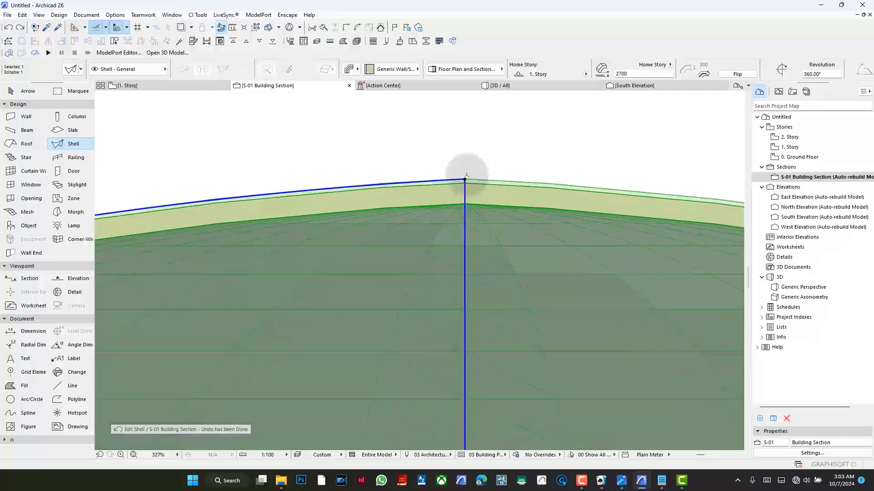
left_click(464, 178)
left_click(471, 199)
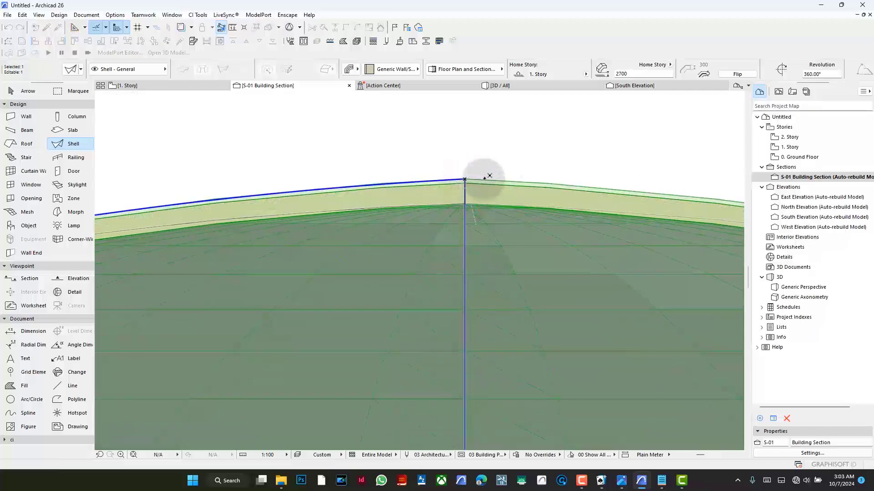
scroll(505, 167, "down", 6)
left_click(520, 163)
scroll(520, 163, "down", 3)
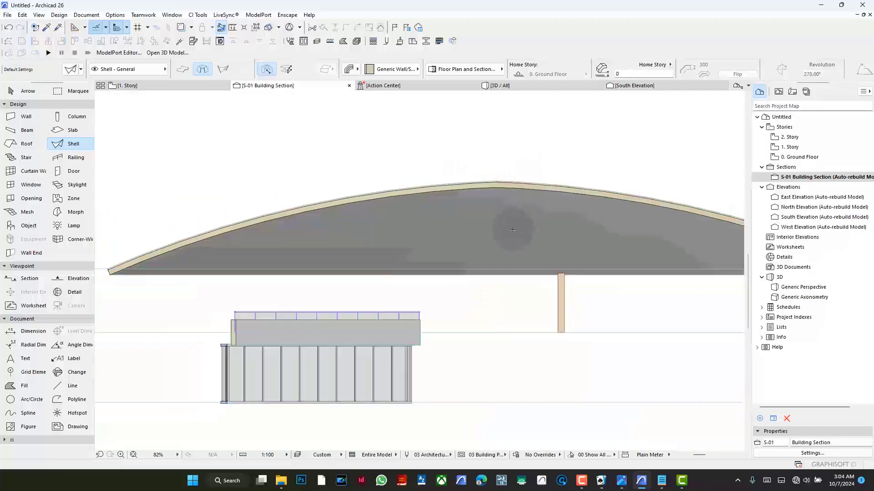
scroll(522, 215, "up", 1)
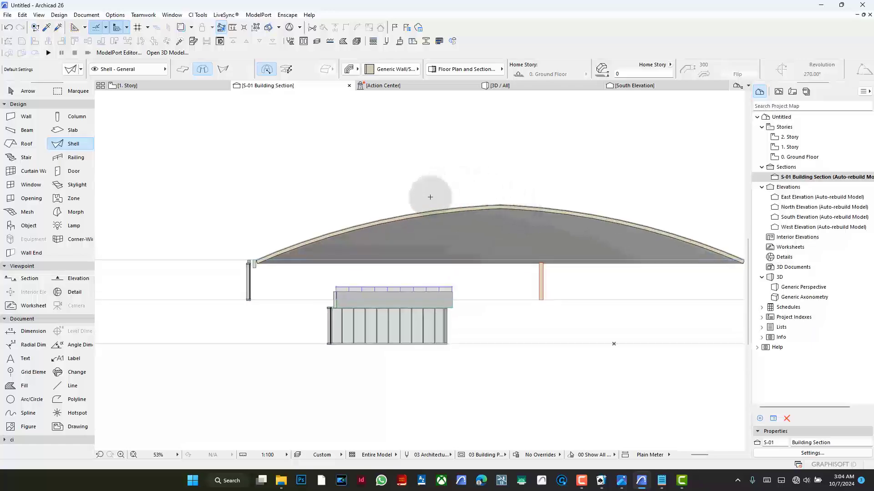
- Inspect the dome in the 3D perspective and compare its circular outline with the curved canopy outlines in the 1. Story plan
left_click(534, 90)
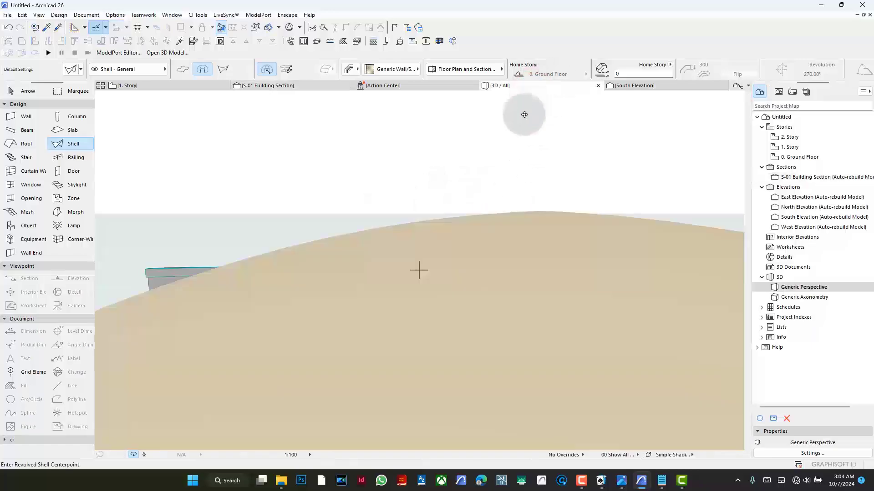
left_click_drag(417, 269, 440, 242)
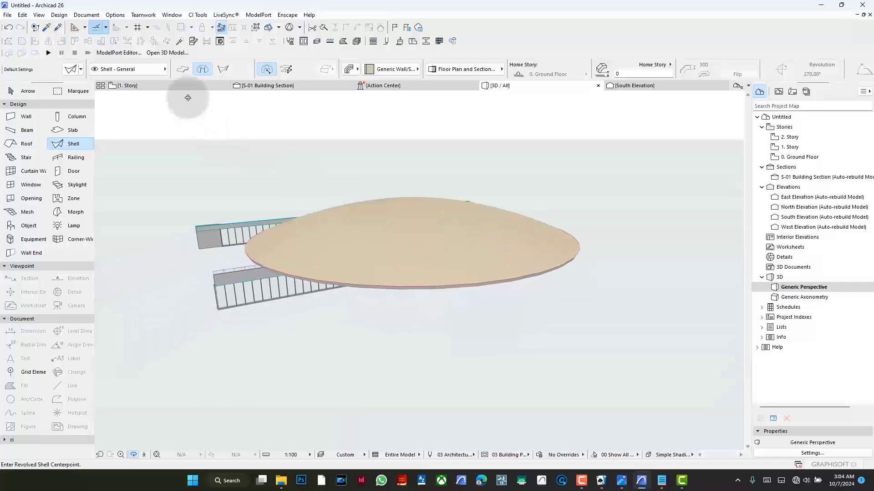
left_click(166, 86)
left_click(541, 233)
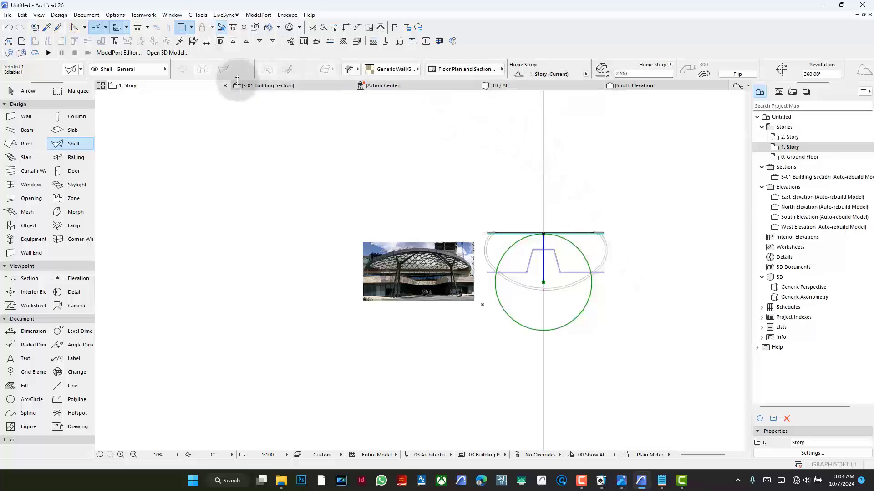
left_click(284, 87)
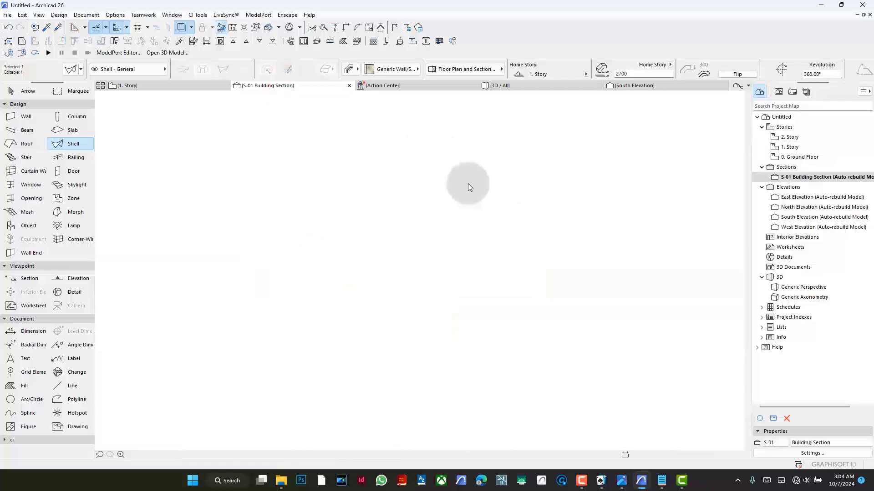
left_click(184, 86)
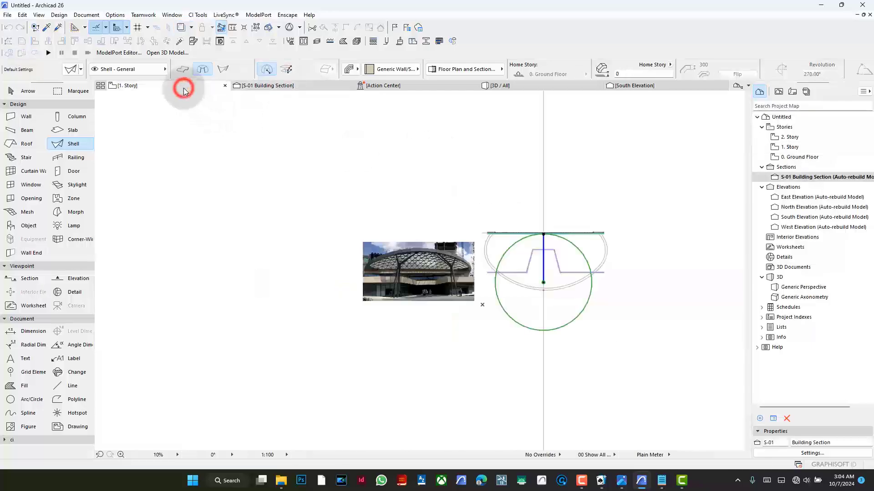
left_click(590, 254)
scroll(592, 273, "up", 5)
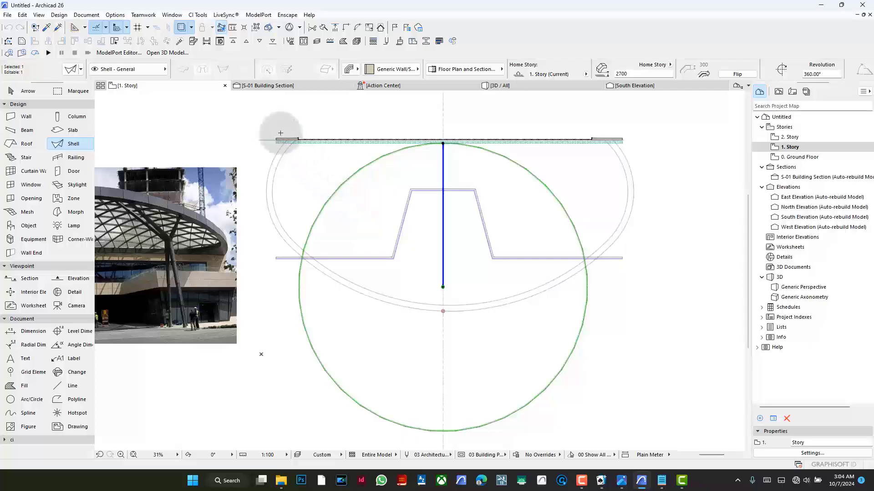
scroll(410, 292, "down", 2)
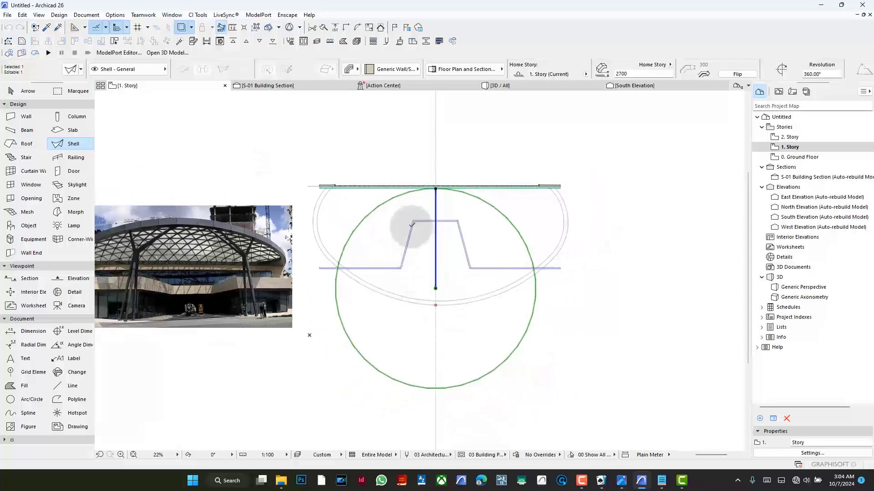
left_click(436, 188)
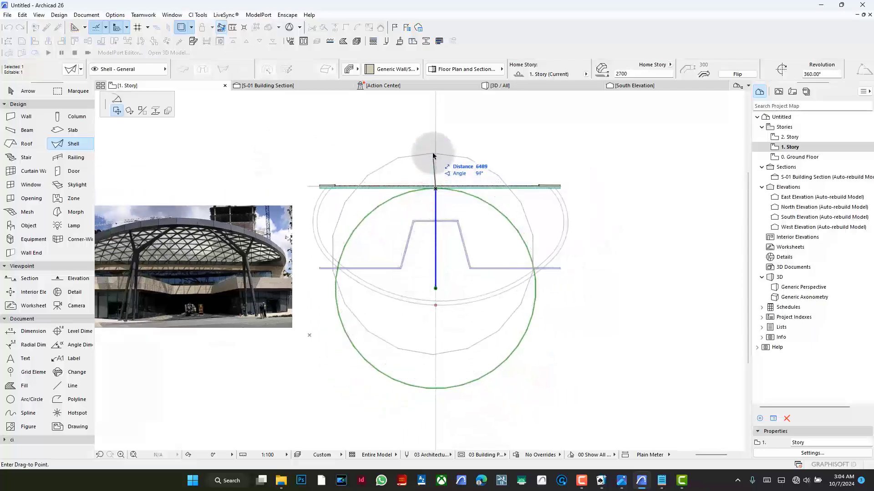
key("Escape")
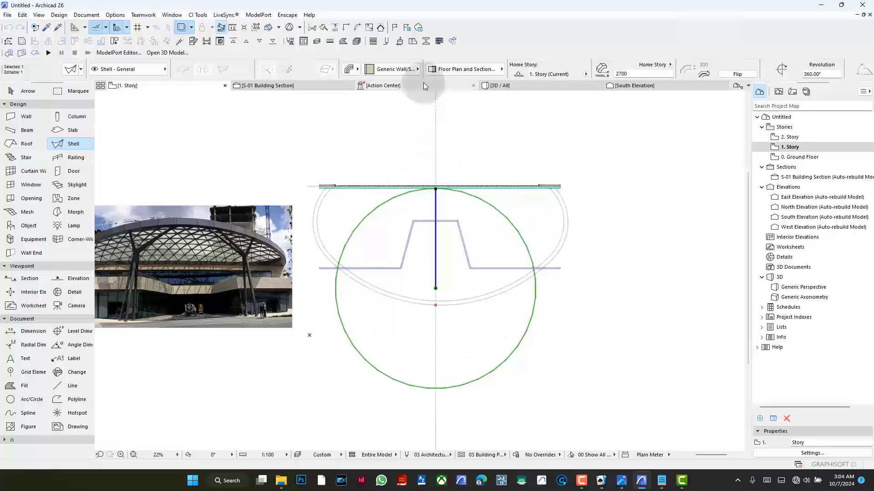
- In the S-01 Building Section, move the shell profile's rim node horizontally outward, well beyond the front column
left_click(321, 89)
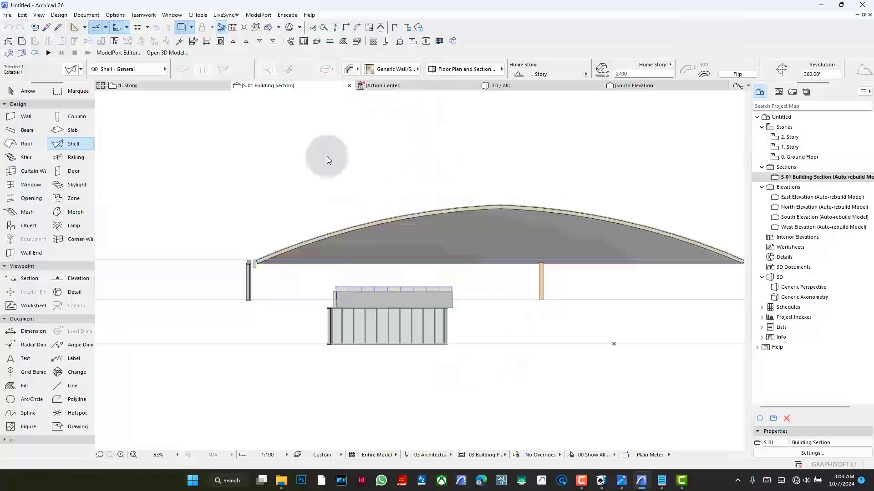
left_click(411, 222)
left_click(258, 262)
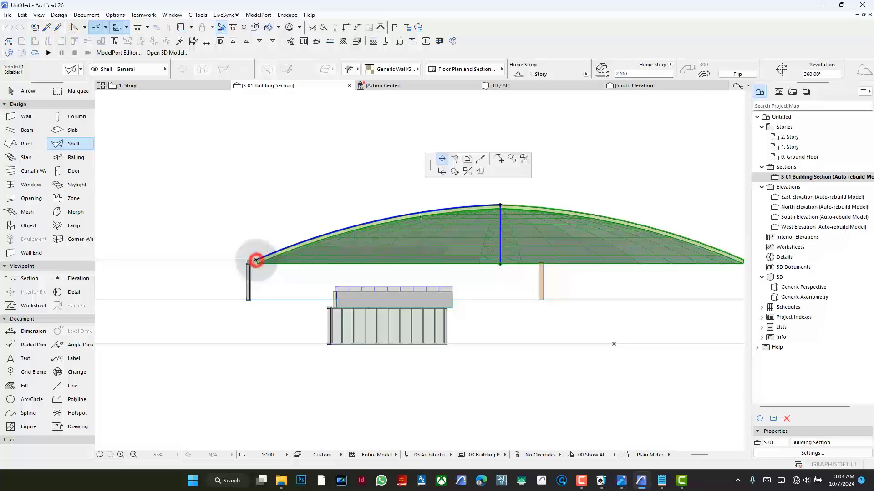
left_click(120, 260)
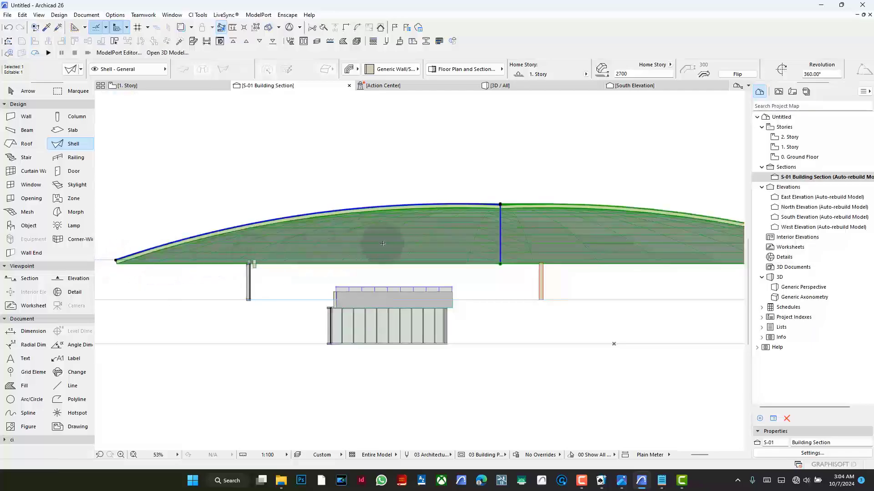
- Drag the whole shell straight down to an elevation of 1657 mm relative to 1. Story
key("ctrl+d")
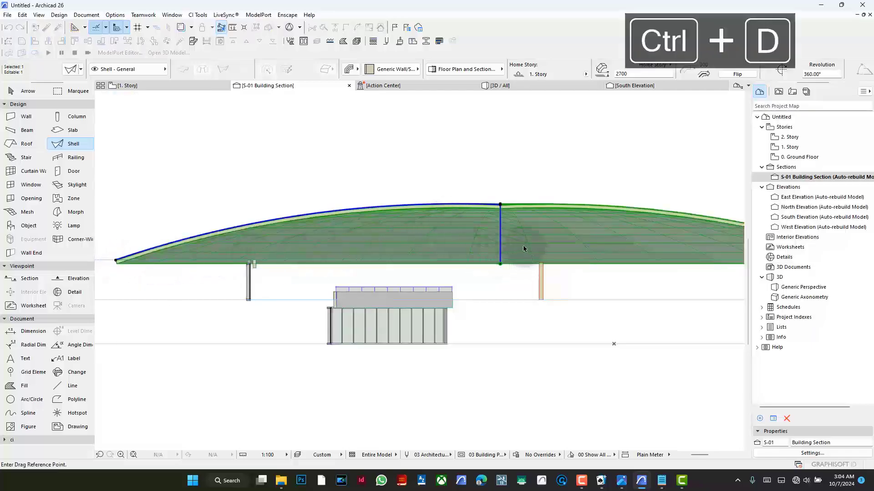
left_click(524, 248)
left_click(523, 261)
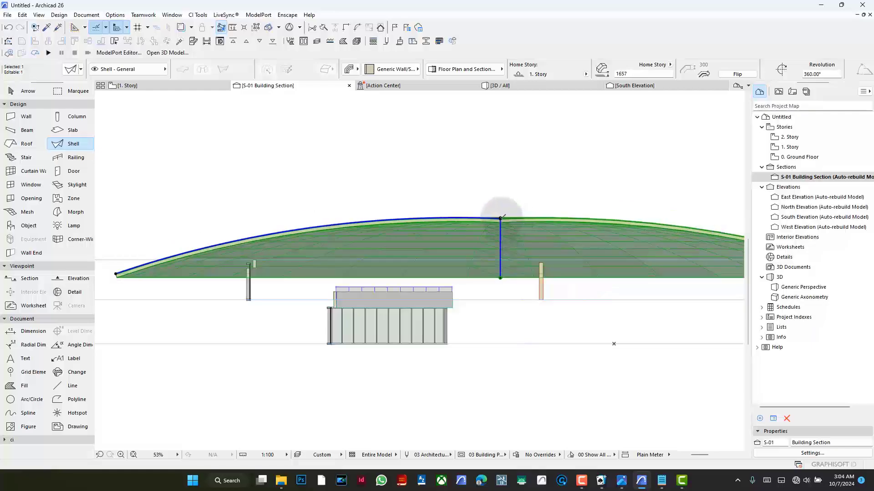
left_click(500, 218)
left_click(119, 110)
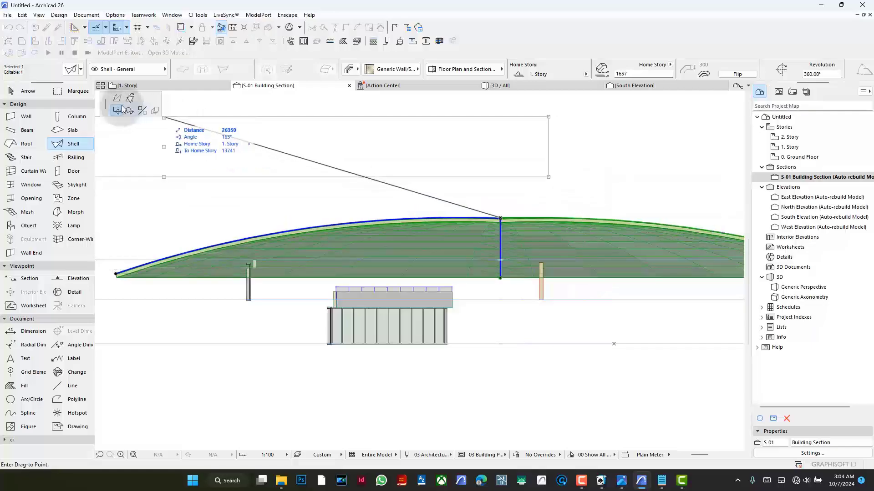
key("Escape")
- Raise the profile's apex node vertically along the axis of revolution so the widened dome rises higher at its centre
scroll(474, 207, "up", 5)
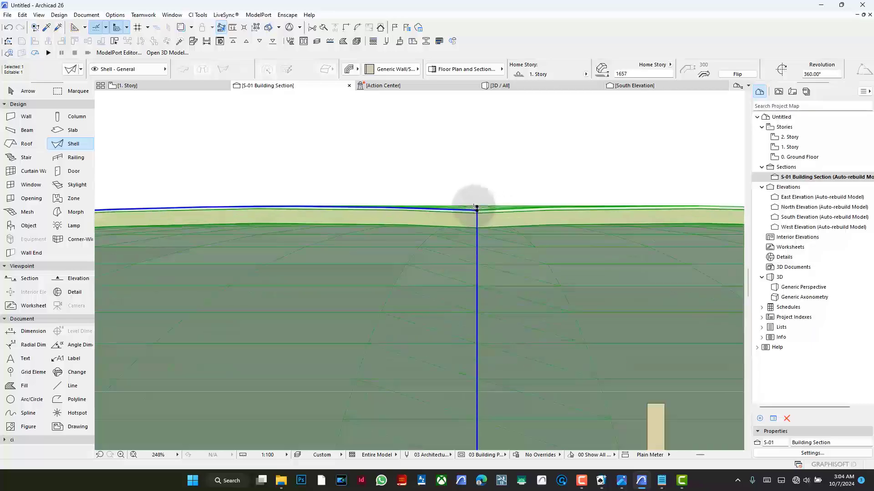
scroll(476, 209, "up", 4)
left_click(477, 212)
scroll(478, 209, "down", 8)
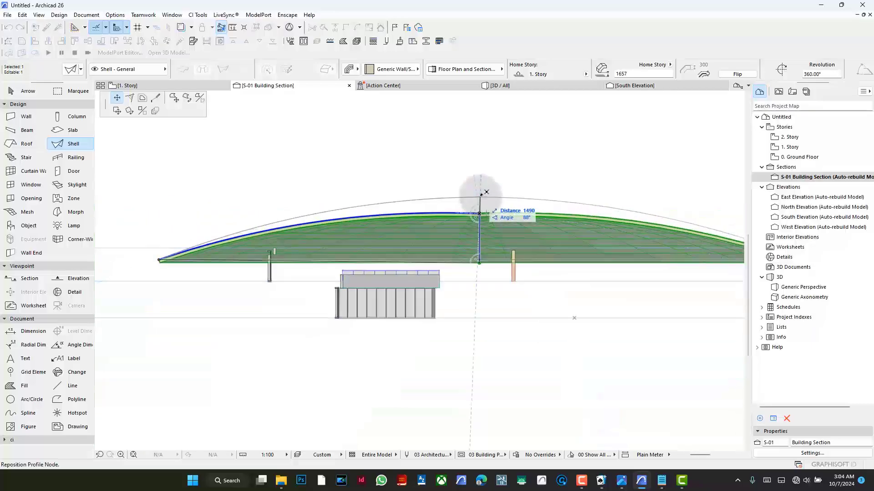
left_click(483, 185)
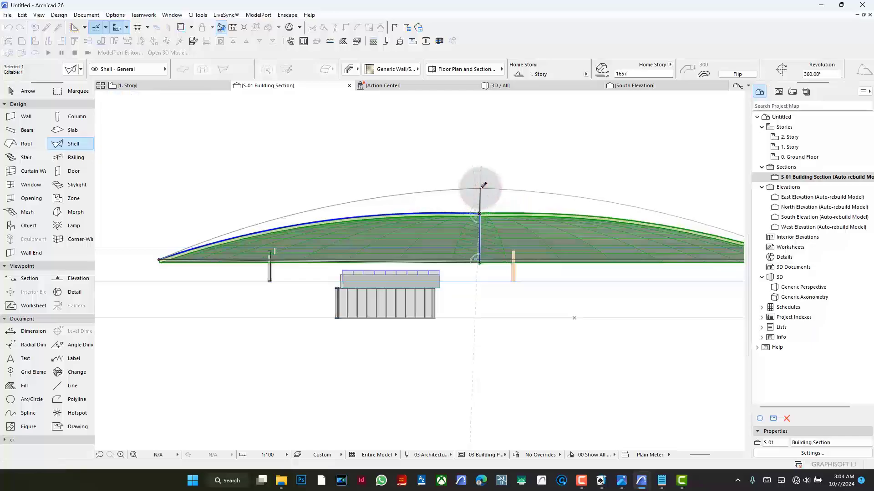
left_click(480, 191)
key("Escape")
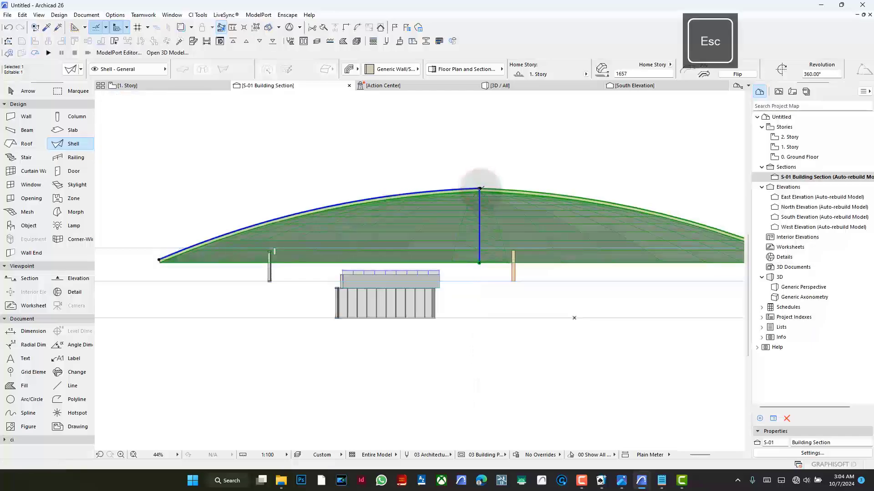
- Snap the end node of the profile arc back onto the axis of revolution and return to the 1. Story plan
scroll(468, 182, "up", 4)
left_click(464, 181)
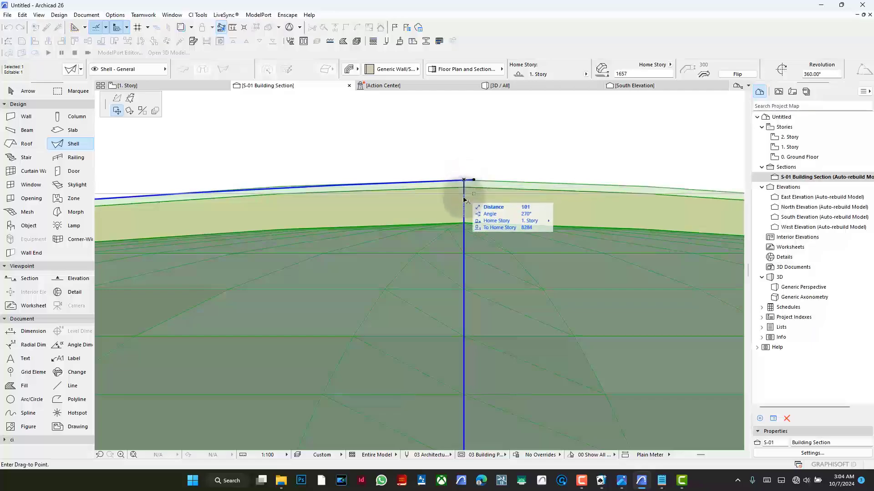
key("Escape")
left_click(474, 180)
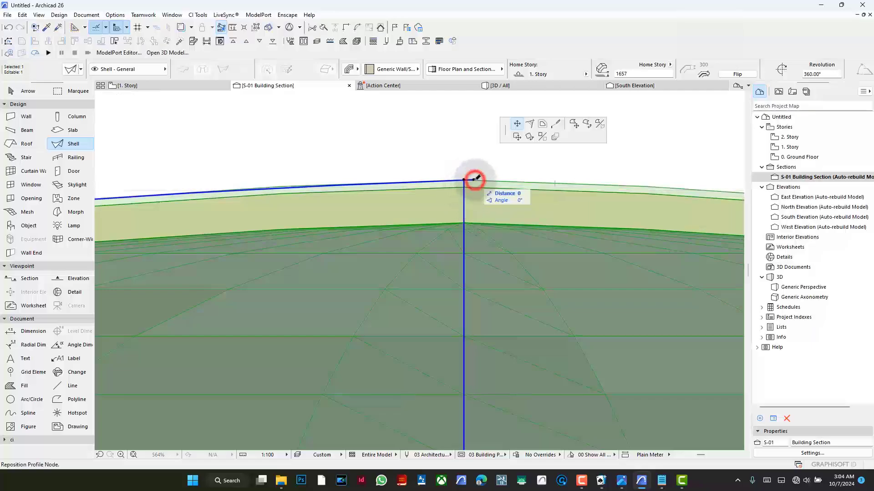
left_click(464, 219)
scroll(486, 210, "down", 6)
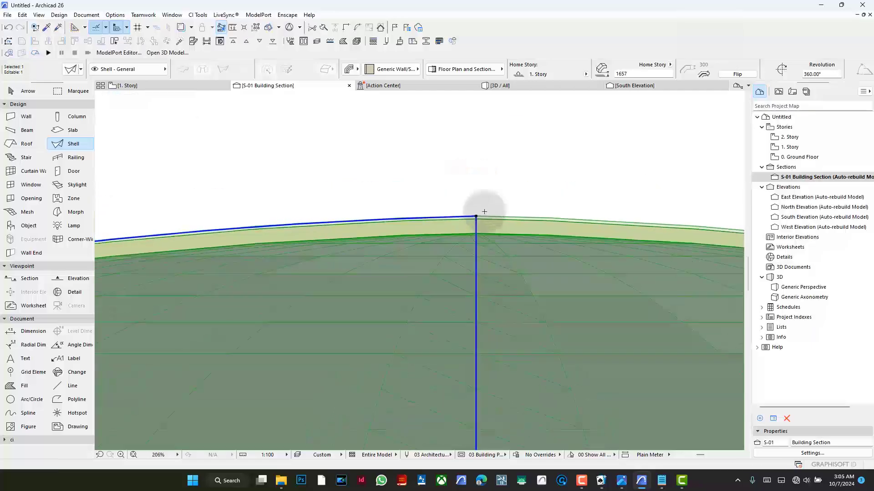
scroll(486, 210, "down", 1)
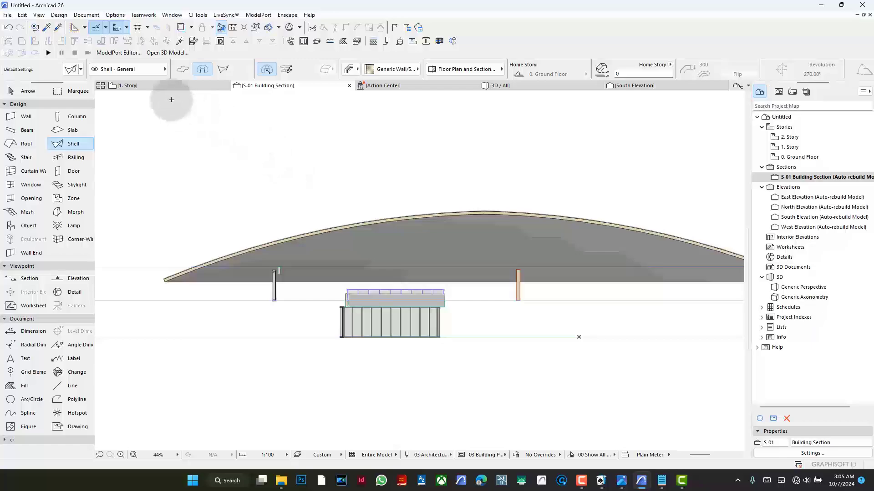
left_click(163, 85)
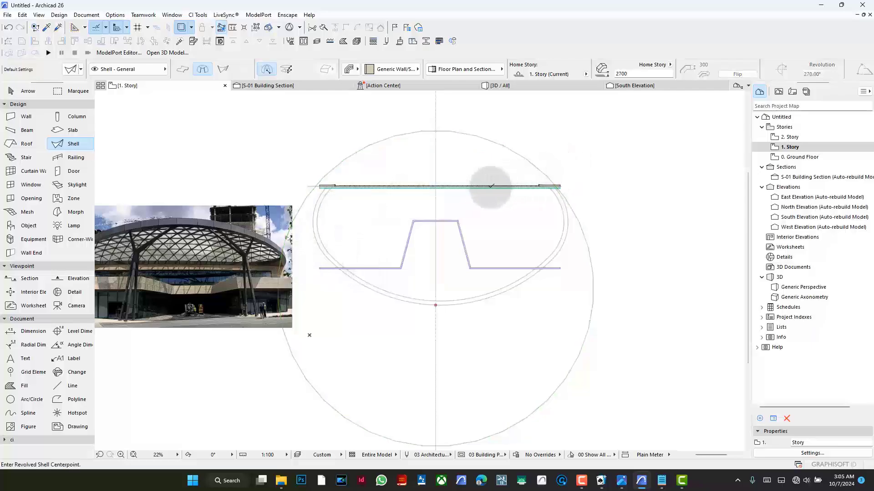
- Define the dome shell's contour as a four-sided polygon with its rear corners where the inner outline meets the rear wall and its front corners near that outline
scroll(487, 185, "up", 2)
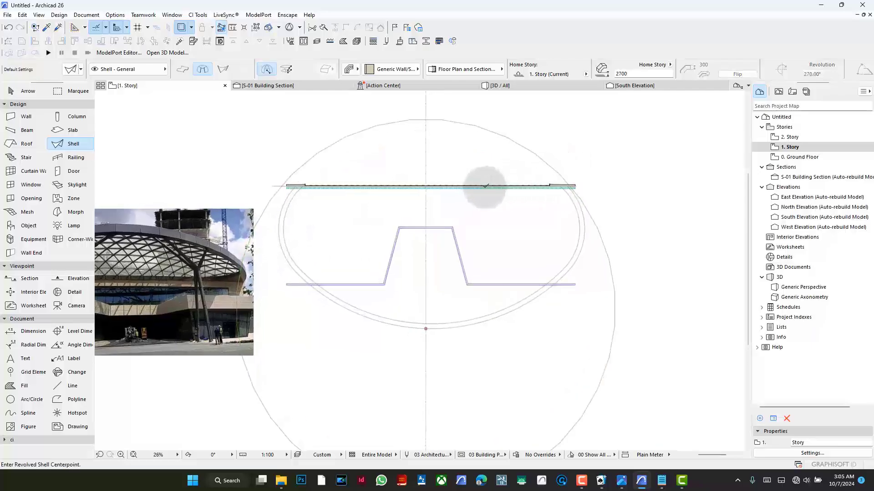
left_click(495, 125)
right_click(607, 136)
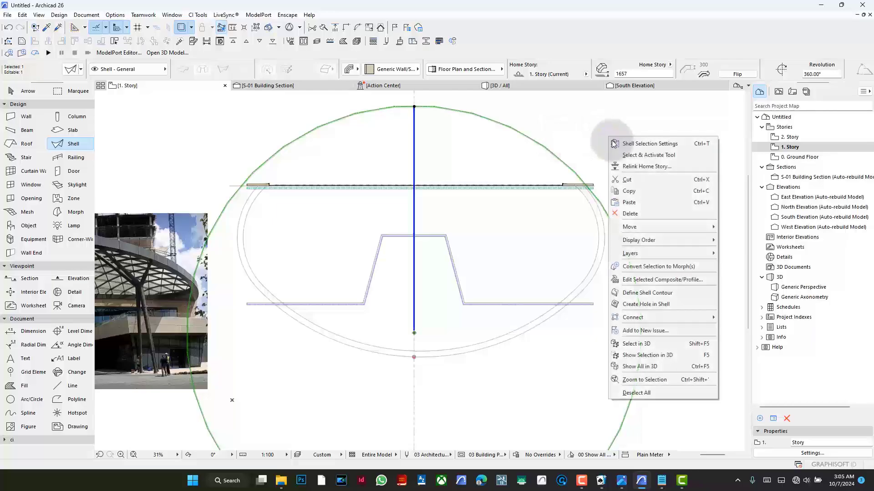
left_click(671, 293)
scroll(253, 175, "up", 8)
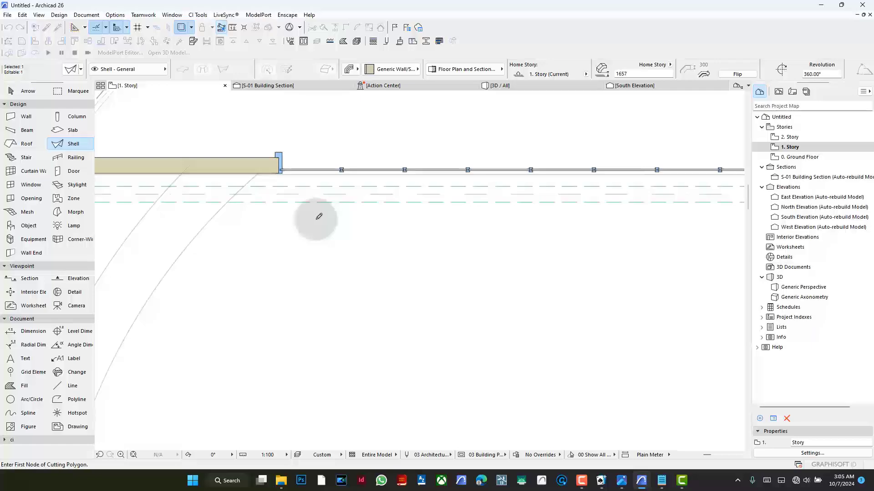
scroll(189, 168, "up", 5)
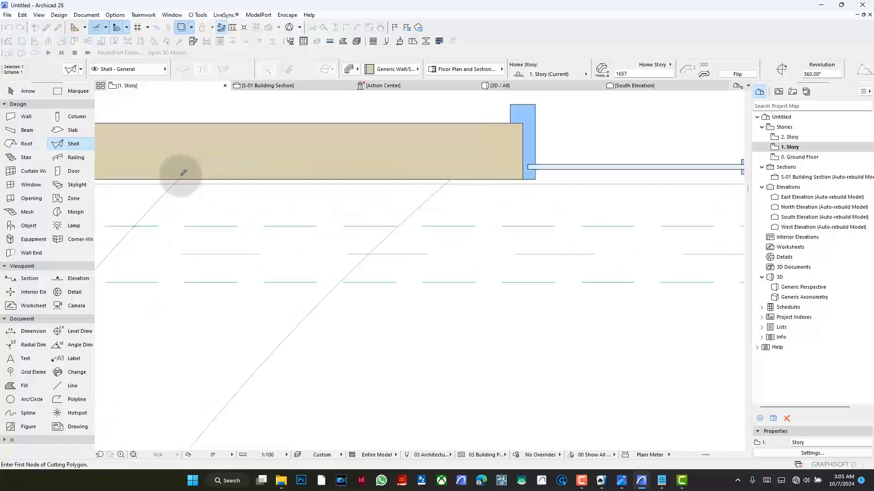
scroll(253, 190, "down", 4)
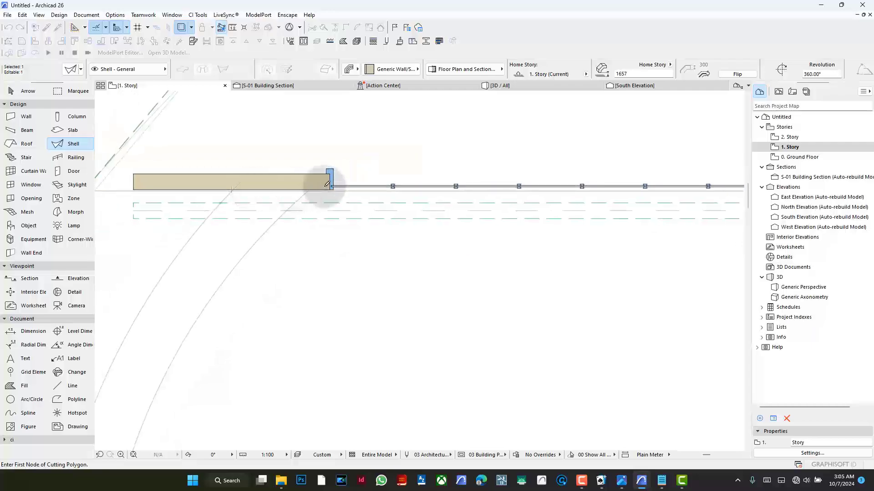
scroll(312, 186, "up", 3)
left_click(286, 194)
scroll(199, 209, "down", 6)
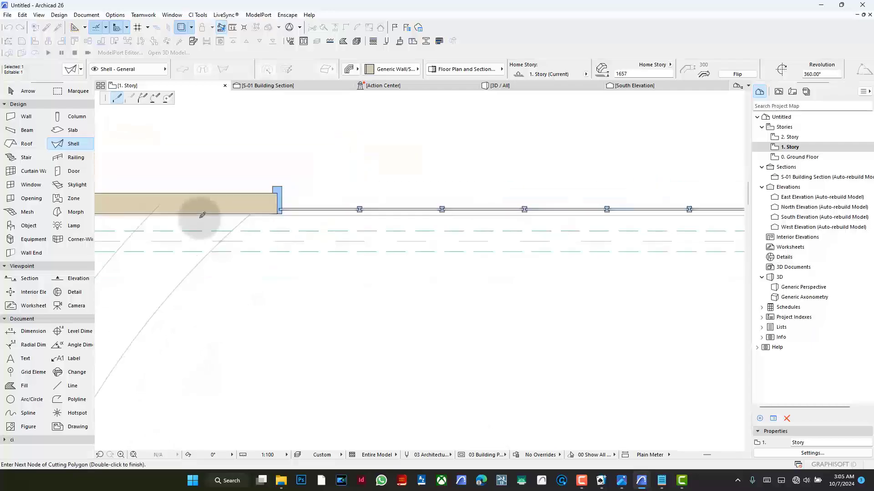
scroll(646, 204, "up", 6)
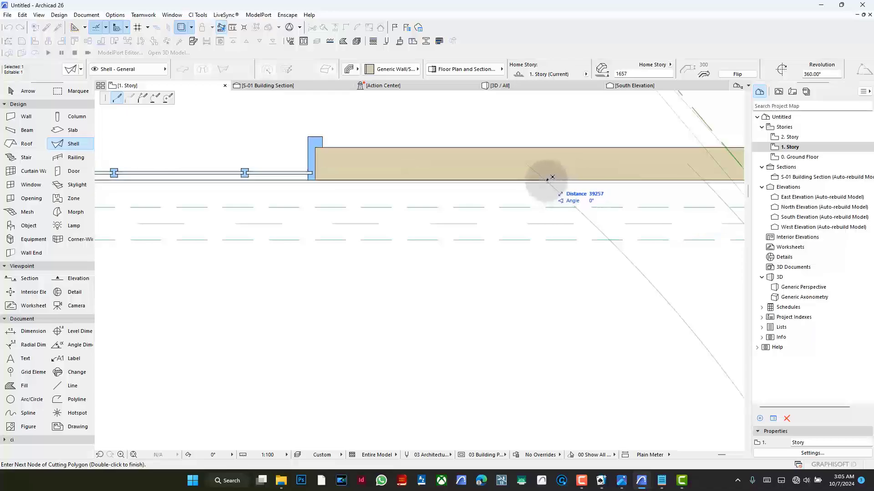
left_click(562, 170)
scroll(562, 167, "down", 5)
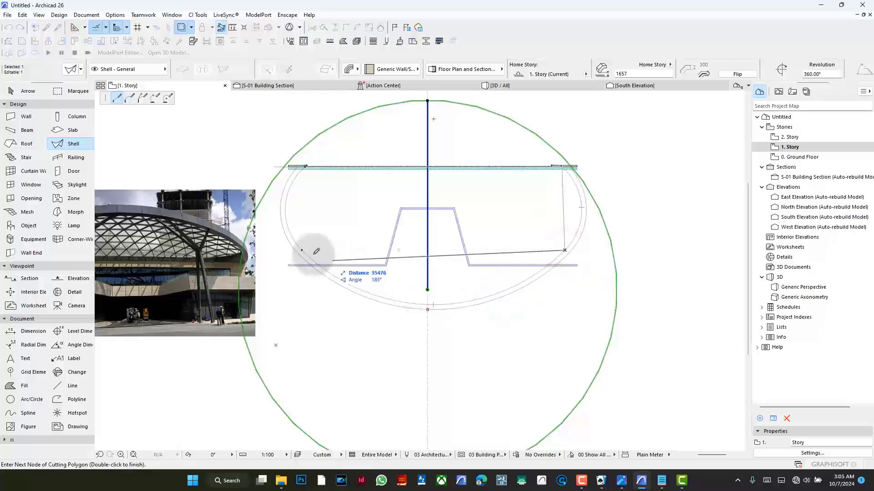
scroll(302, 164, "up", 5)
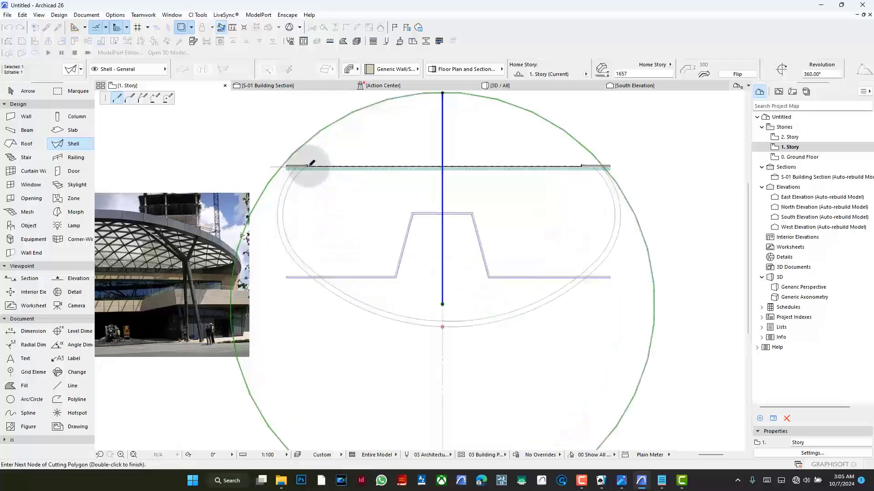
double_click(303, 168)
scroll(344, 208, "down", 5)
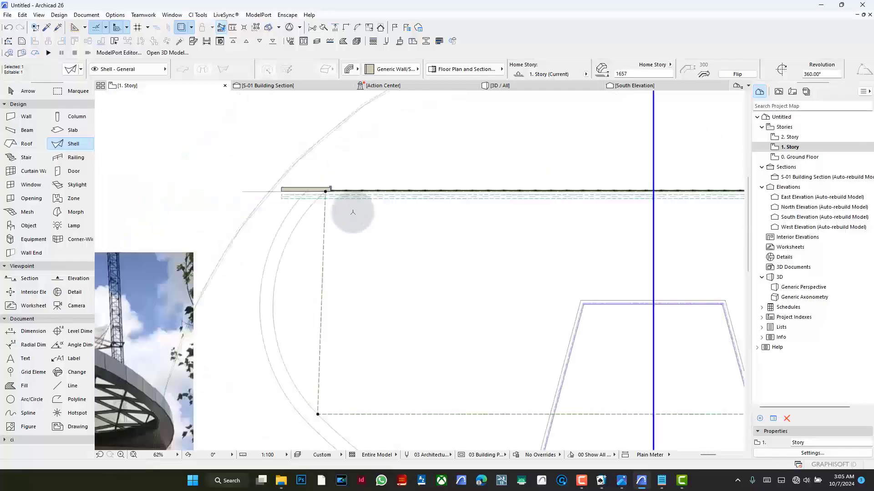
- Curve the two side edges and the front edge of the shell contour to follow the inner plan outline, leaving the rear edge straight
scroll(354, 220, "down", 3)
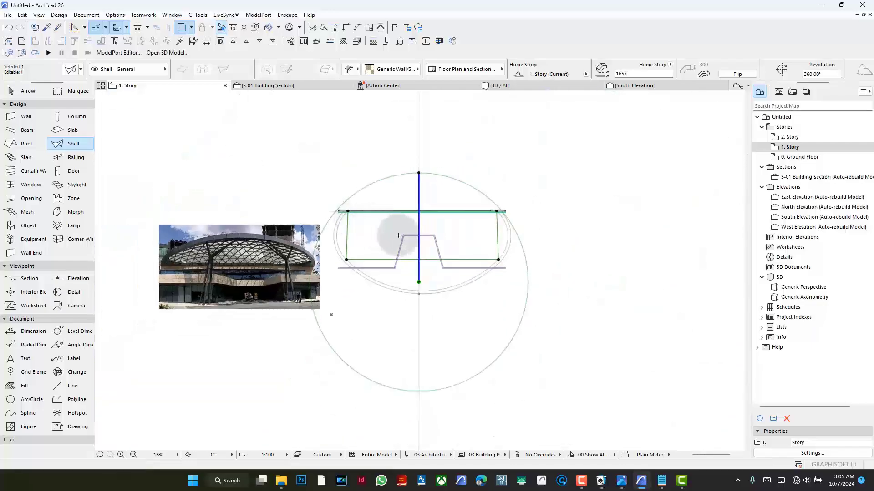
scroll(352, 231, "up", 1)
left_click(331, 217)
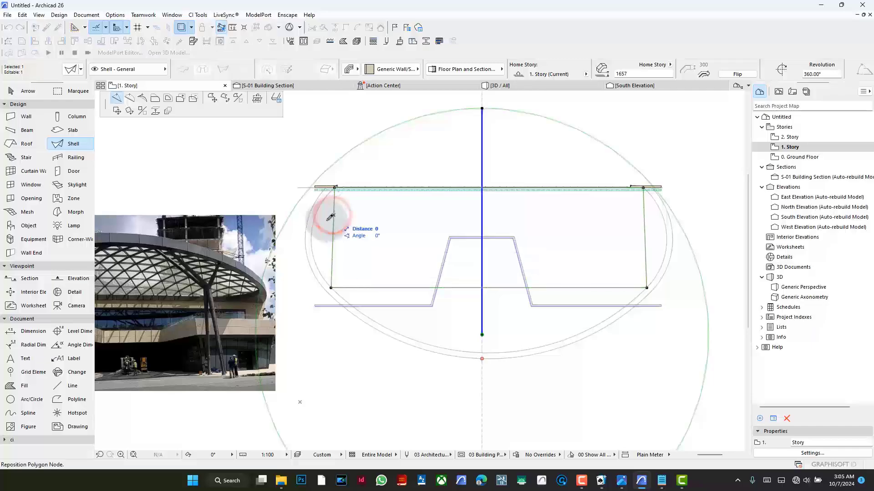
left_click(130, 97)
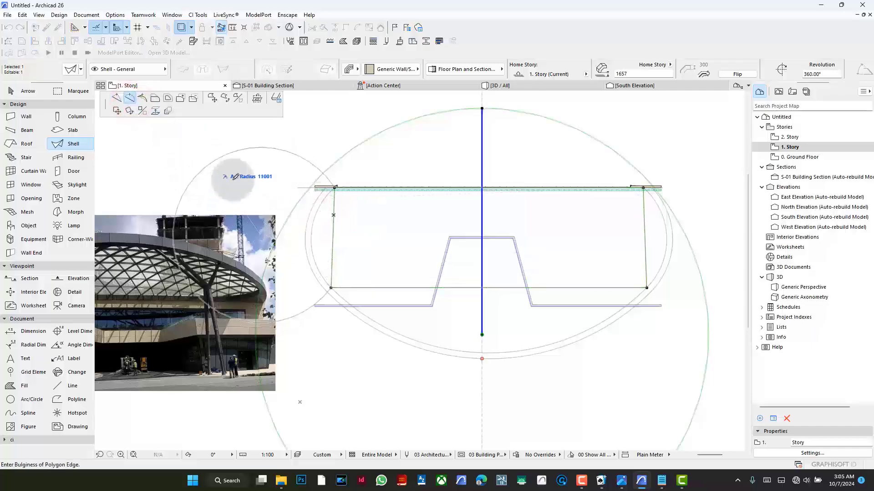
left_click(322, 207)
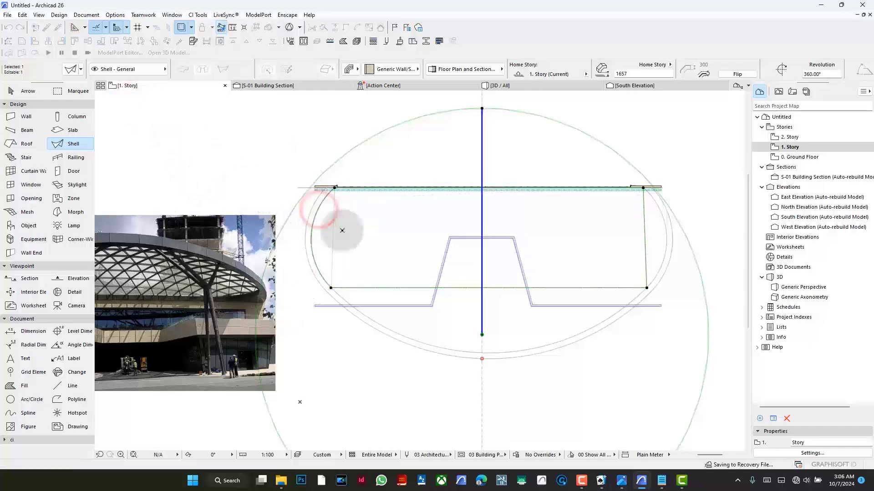
left_click(421, 289)
left_click(417, 338)
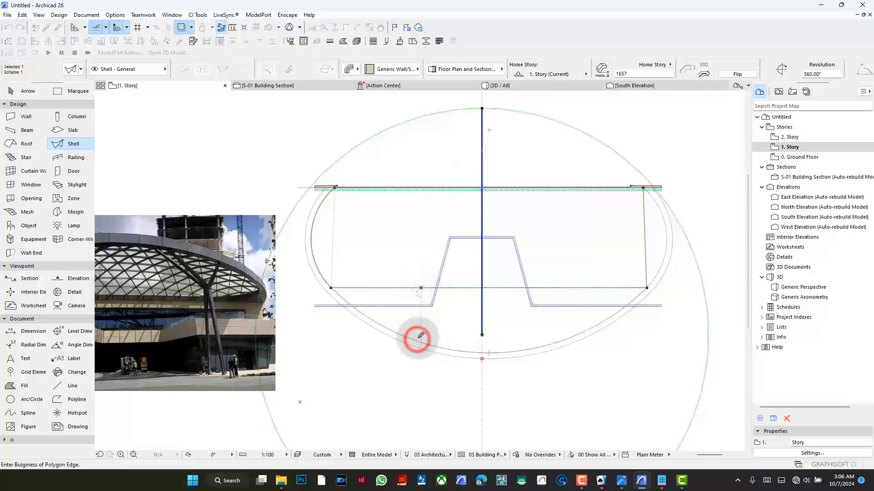
left_click(642, 218)
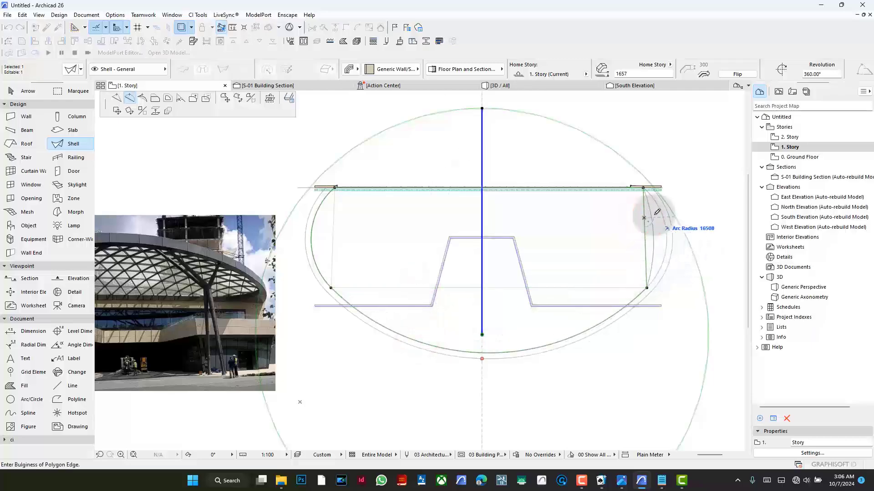
left_click(659, 208)
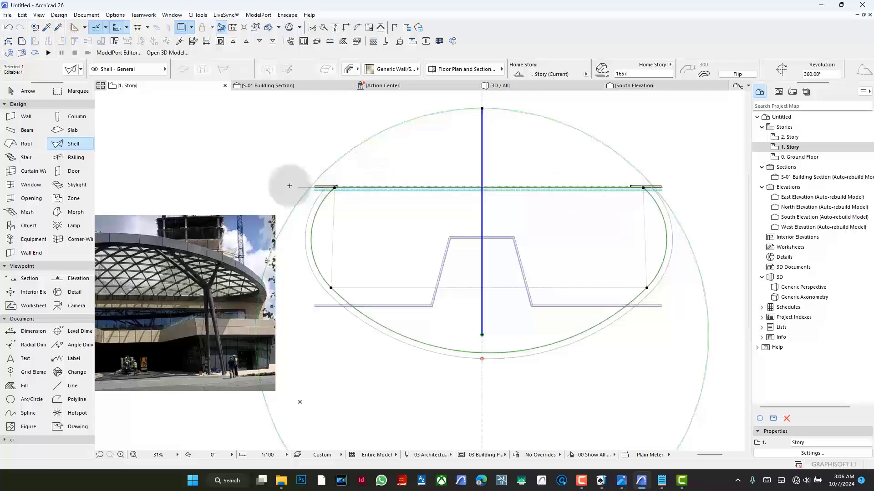
left_click(264, 120)
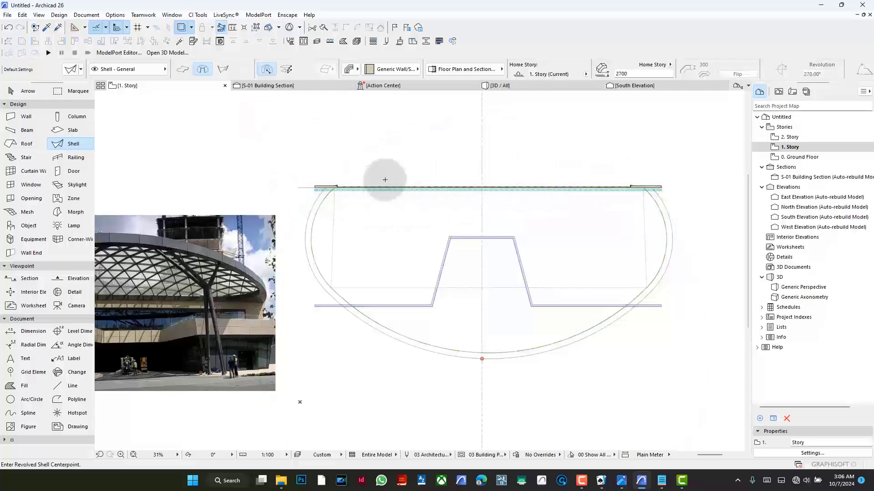
scroll(385, 180, "down", 4)
scroll(485, 212, "up", 3)
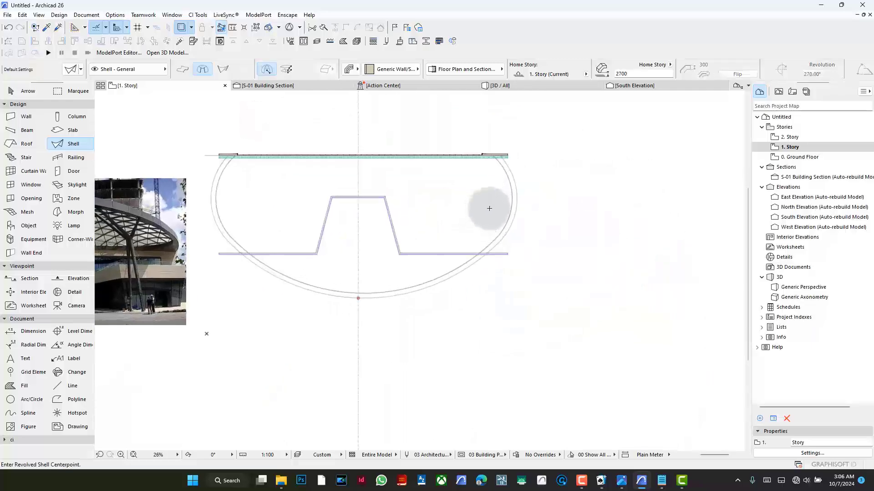
left_click(514, 197, "shift")
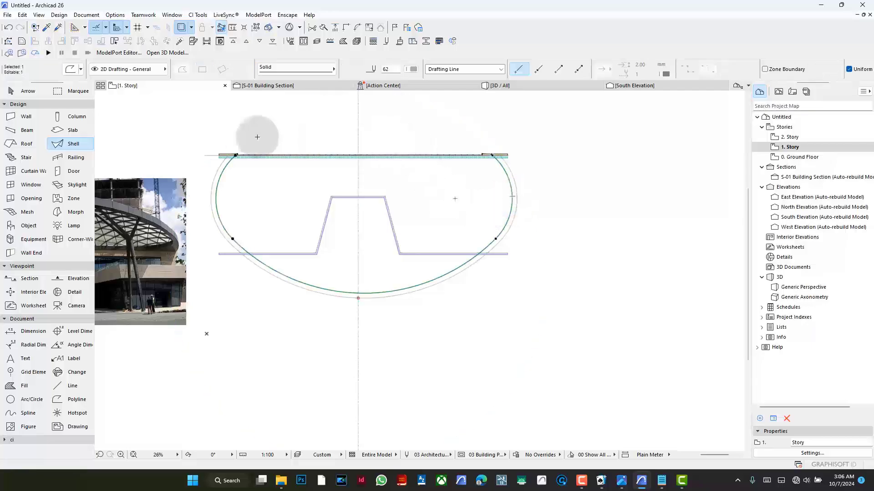
key("Escape")
- In the 3D view, delete the freestanding column in front of the building beyond the canopy's edge
left_click(527, 91)
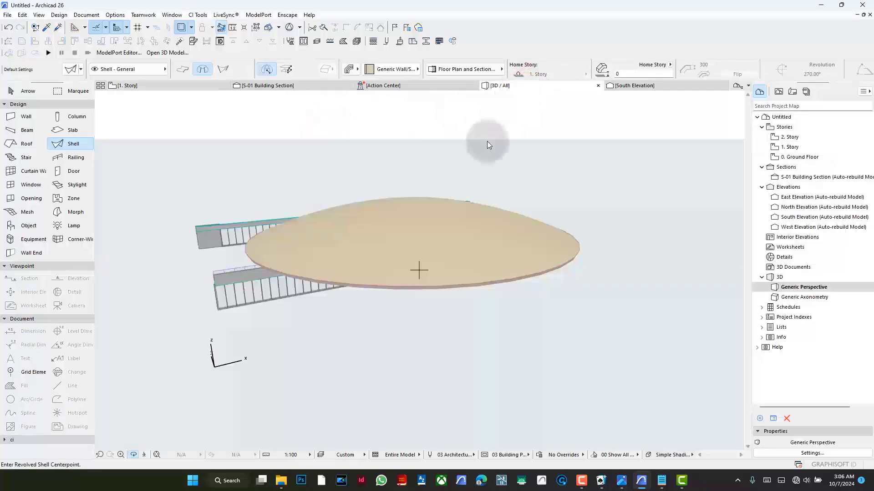
left_click_drag(416, 253, 514, 235)
key("Escape")
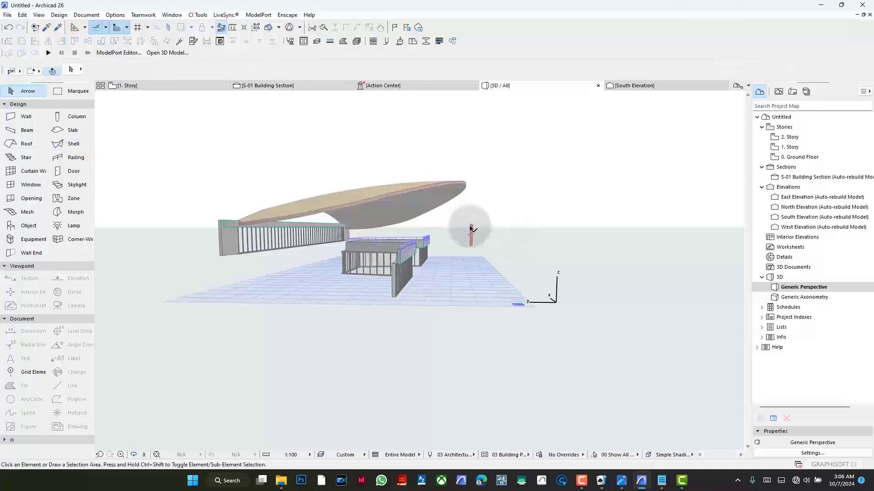
left_click(471, 230)
key("BackSpace")
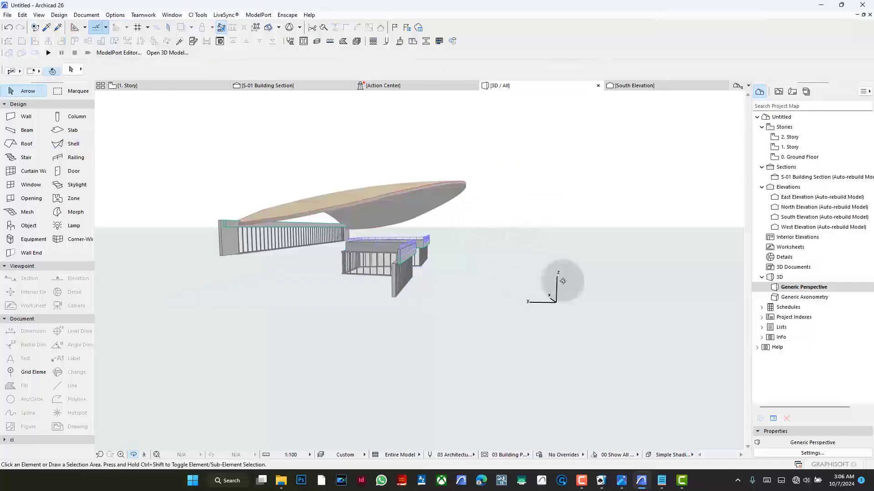
- Change the canopy shell to a basic structure with the GENERIC - STRUCTURAL building material
middle_click_drag(563, 280, 464, 259, "shift")
scroll(406, 224, "up", 2)
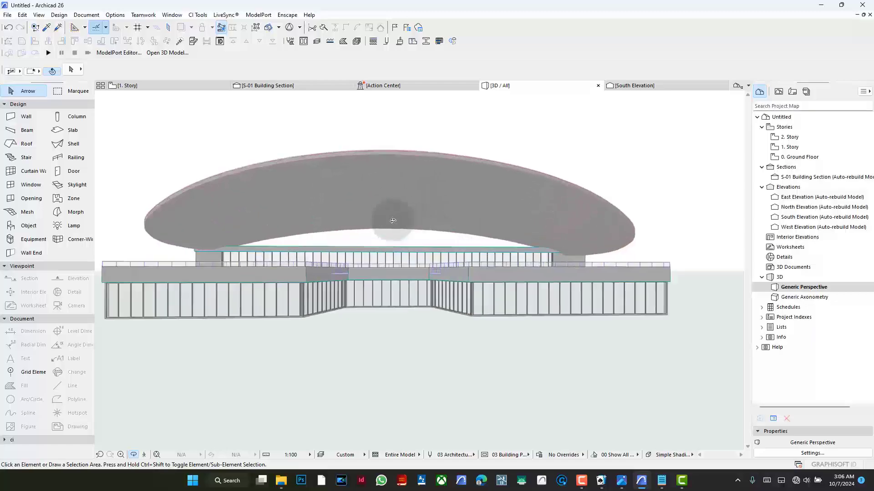
key("Escape")
left_click(410, 206)
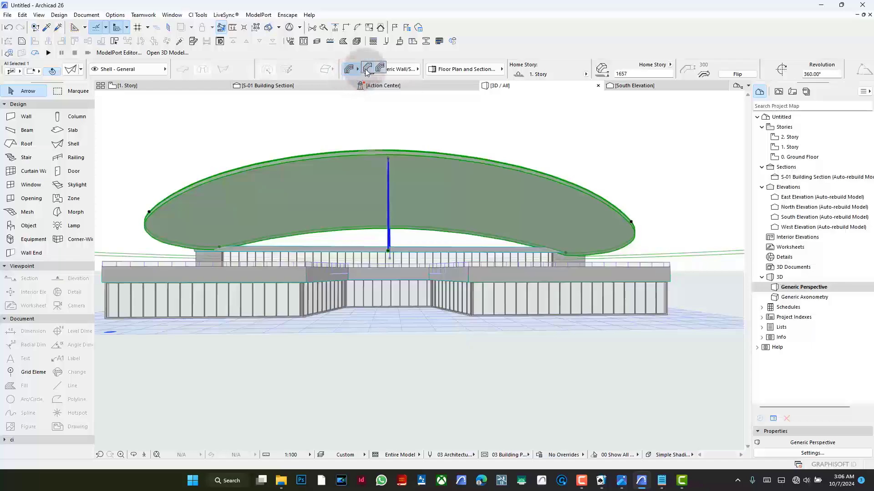
left_click(367, 70)
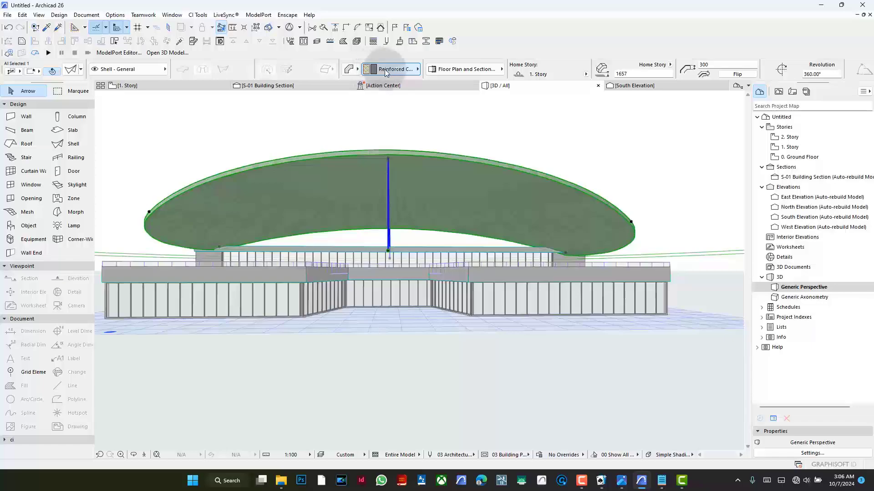
left_click(386, 72)
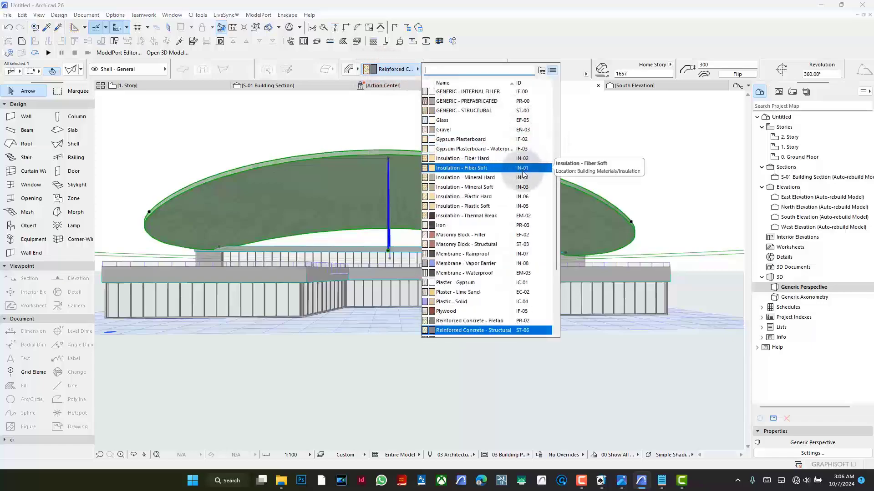
scroll(499, 220, "down", 4)
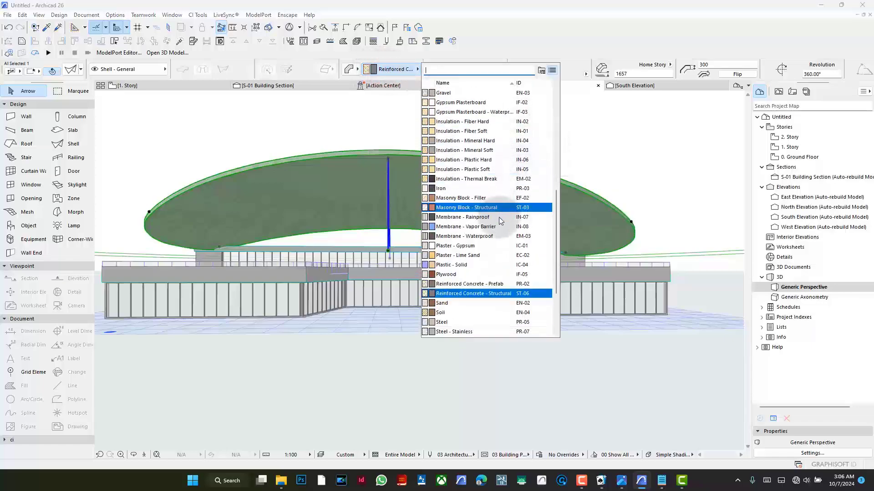
scroll(499, 221, "up", 5)
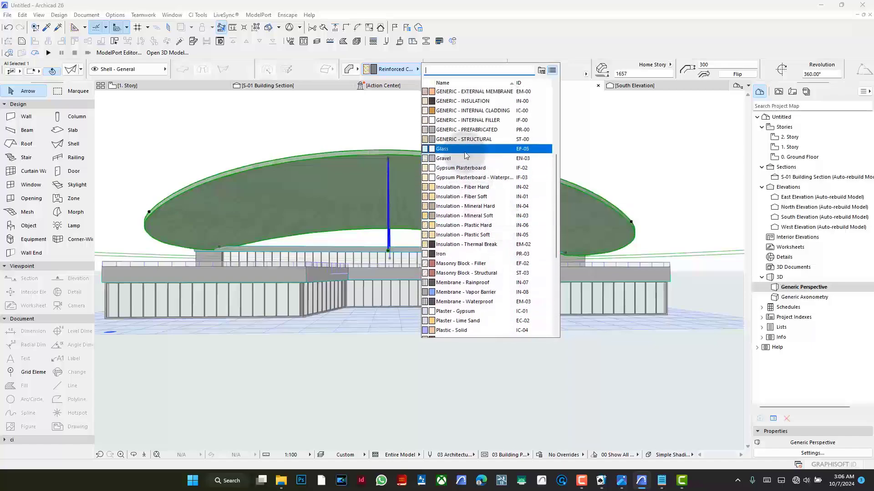
left_click(468, 141)
left_click(466, 142)
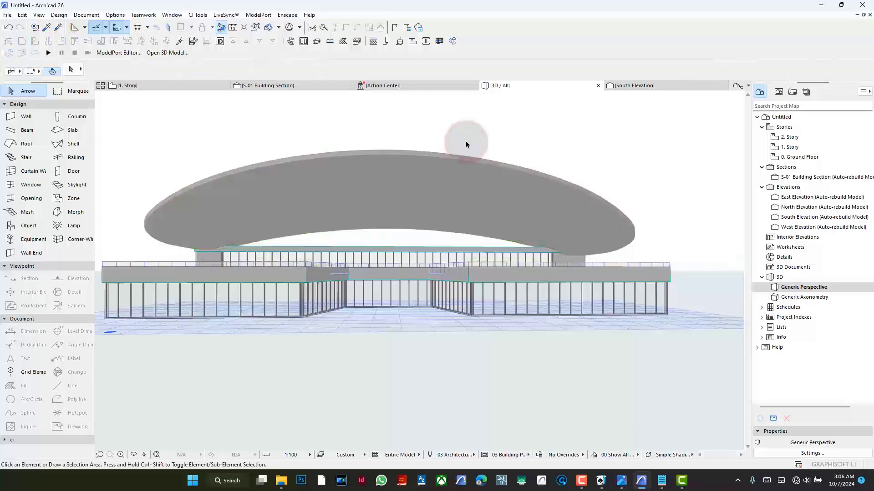
- Set the canopy shell's thickness to 600 mm and deselect it
left_click(303, 158)
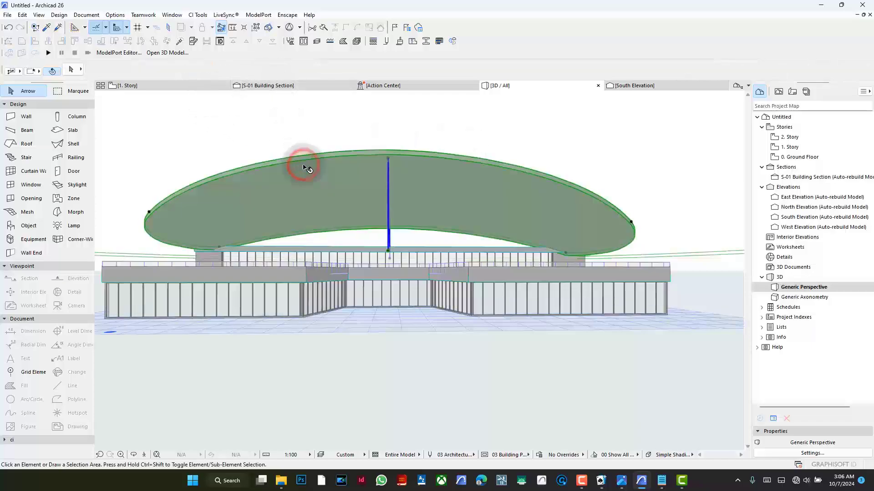
left_click(713, 65)
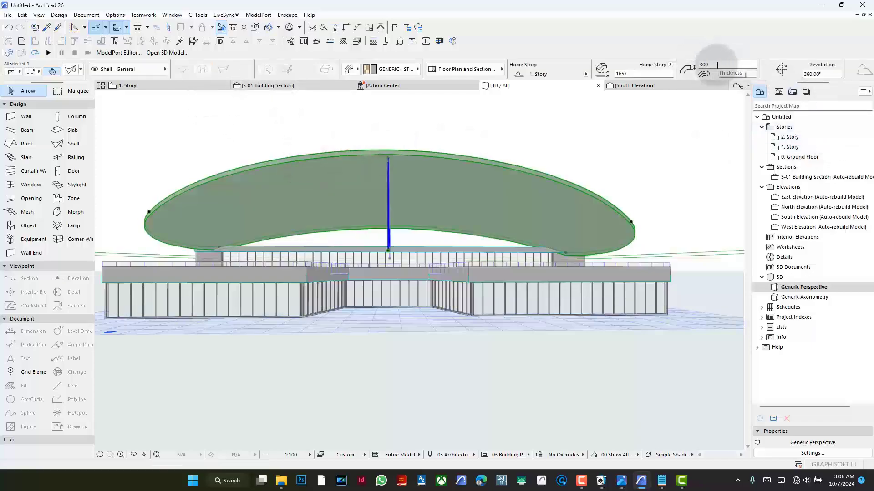
left_click(716, 65)
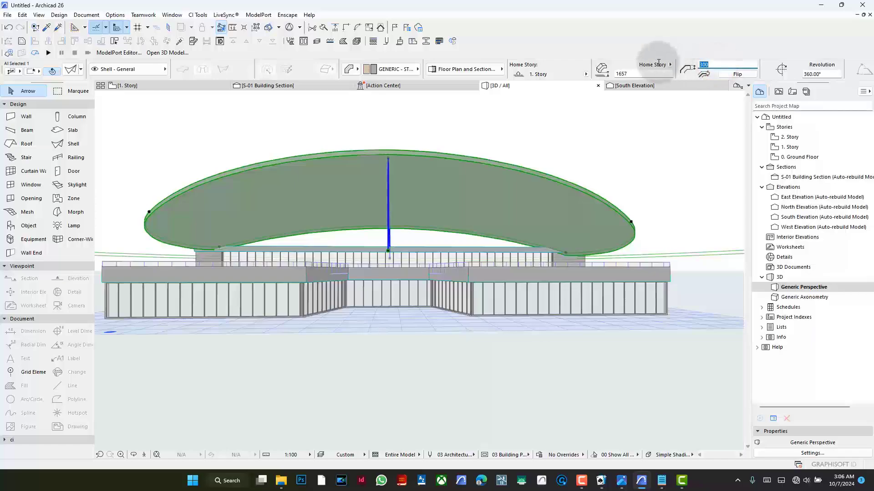
type("600")
key("Return")
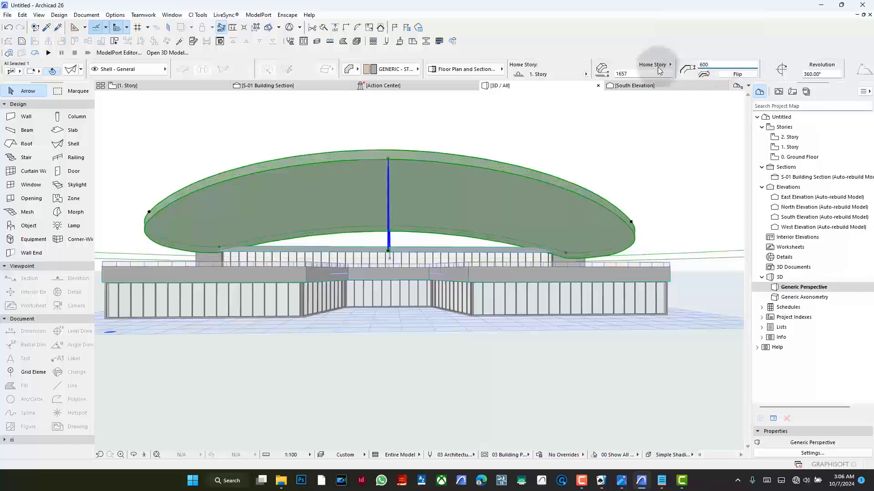
left_click(594, 165)
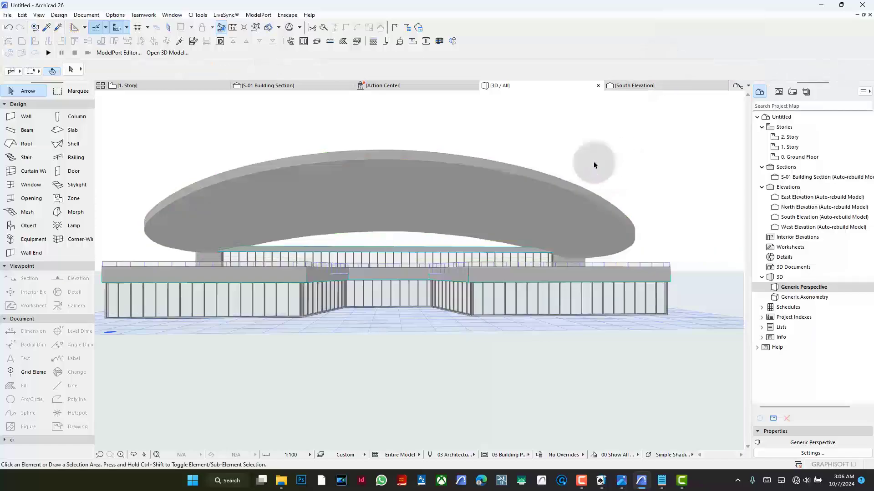
- Return to the 1. Story floor plan at the curved end of the canopy outlines
left_click(154, 86)
scroll(233, 182, "up", 5)
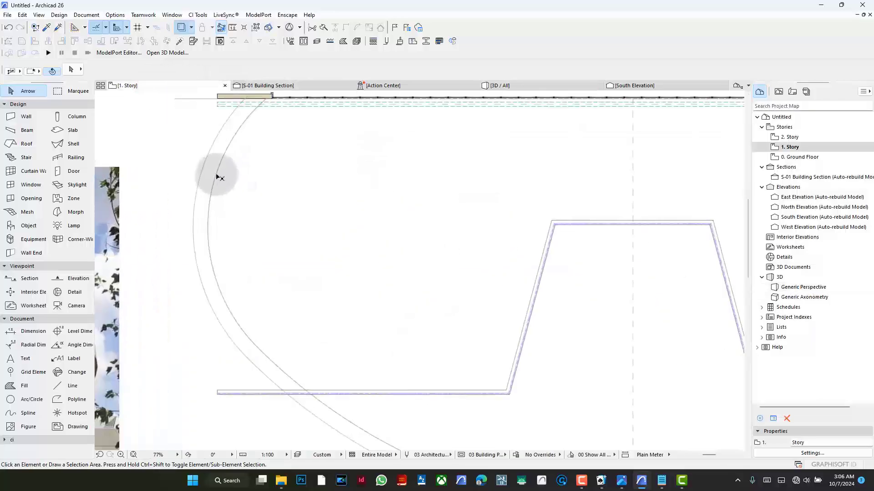
left_click(217, 176)
left_click(217, 174)
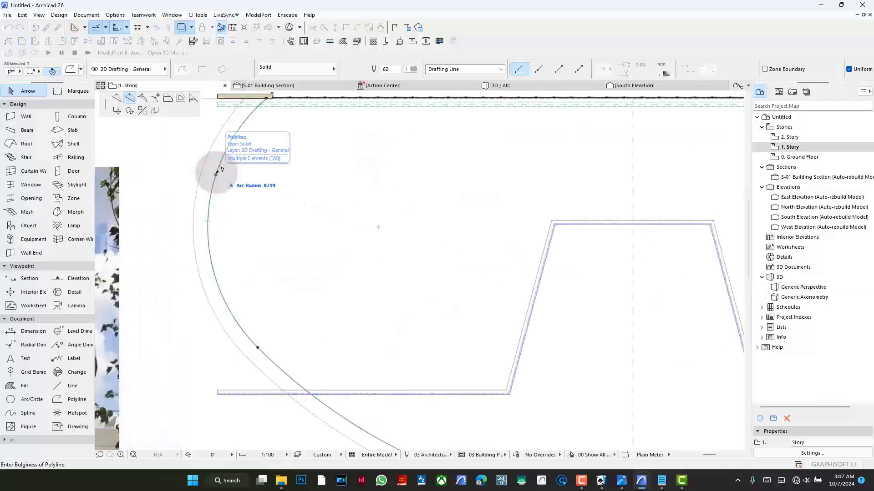
key("Escape")
key("Escape")
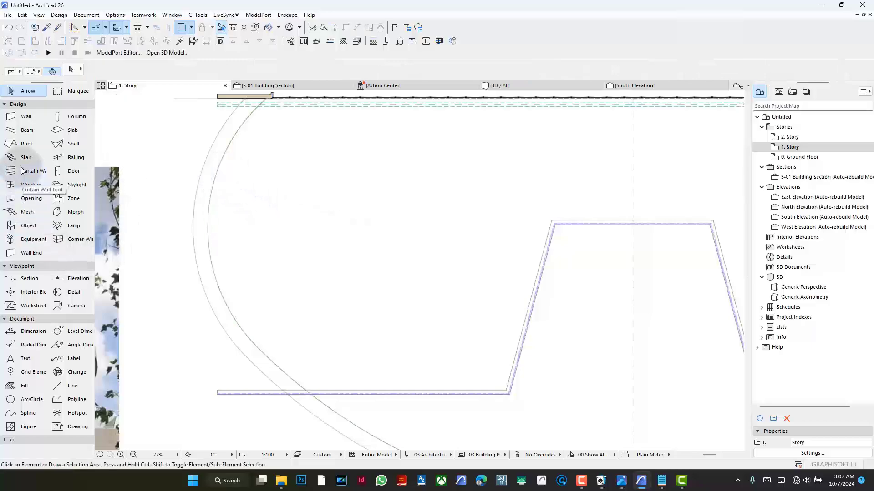
- Select the canopy shell and offset all its contour edges outward by 750 mm to the outer plan outline
left_click(68, 144)
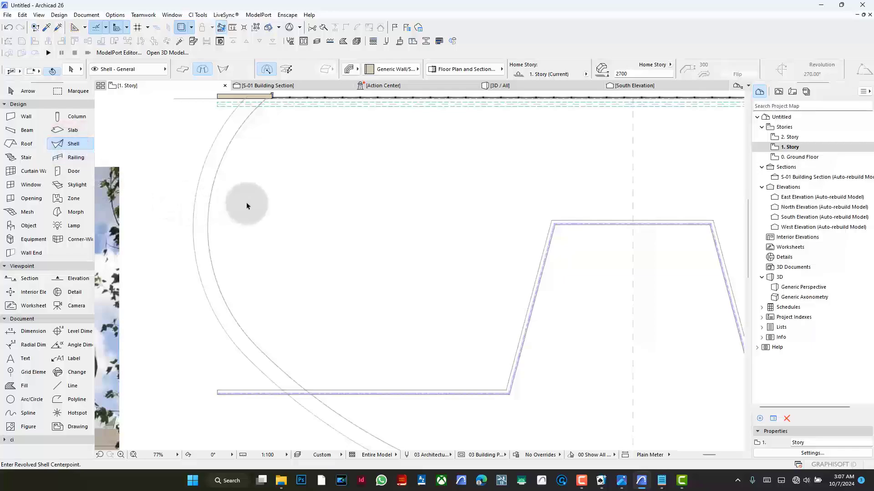
key("ctrl+a")
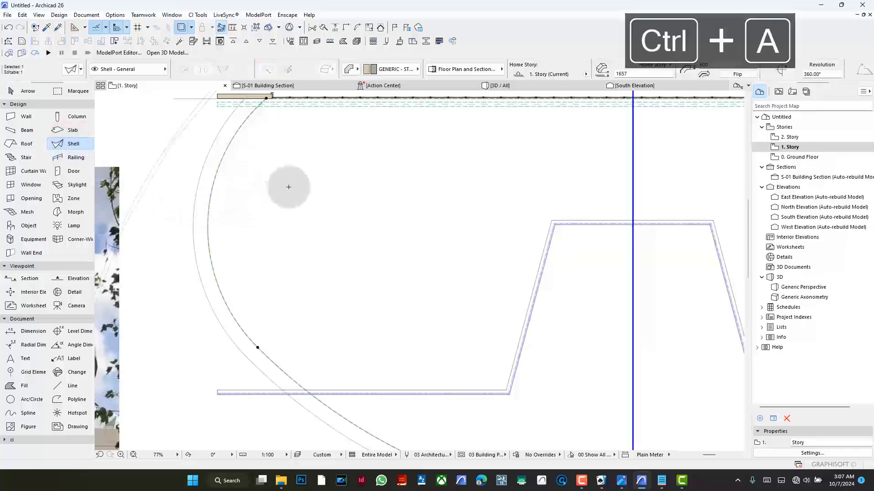
scroll(288, 187, "down", 3)
scroll(296, 200, "up", 3)
scroll(269, 184, "up", 1)
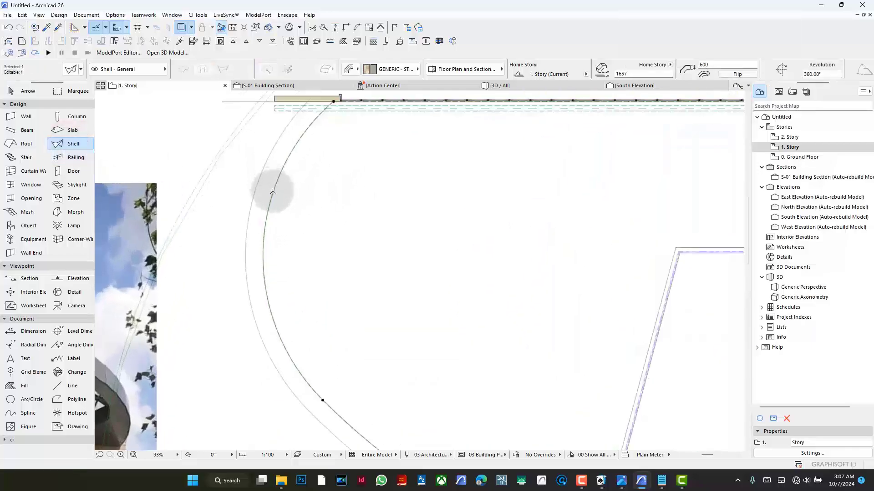
left_click(273, 193)
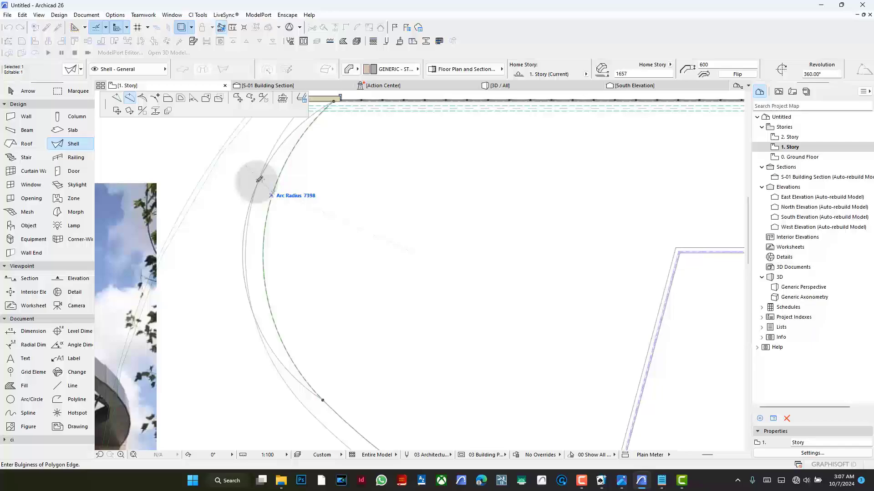
left_click(181, 100)
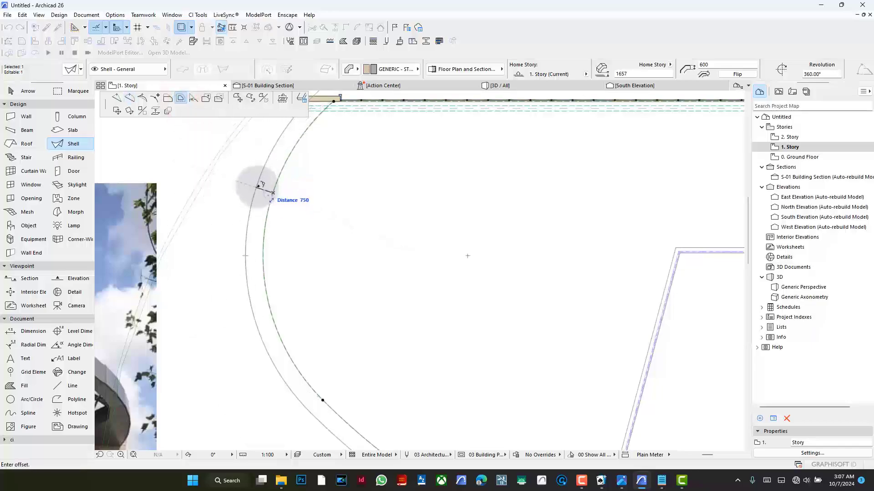
left_click(258, 185)
- Offset only the shell contour's straight rear edge by 750 mm so it lines up with the wall face
scroll(306, 248, "down", 5)
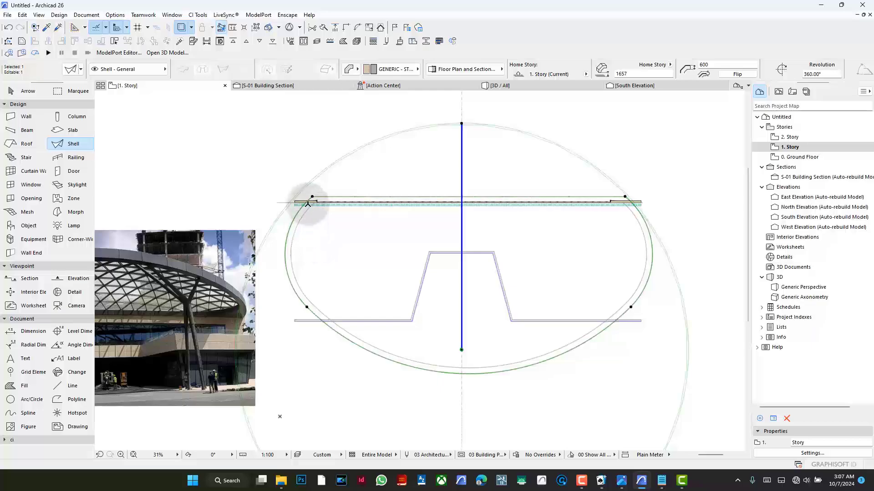
scroll(308, 203, "up", 4)
left_click(365, 187)
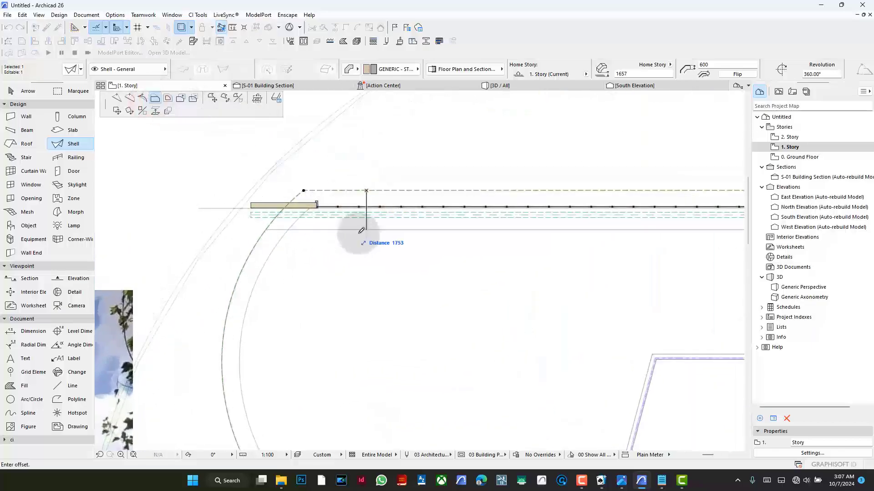
scroll(362, 205, "up", 3)
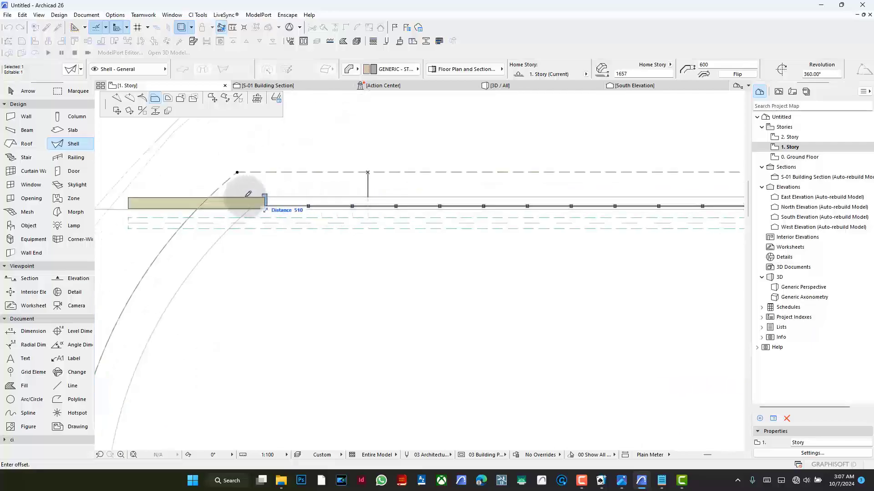
left_click(205, 206)
- Try offsetting the whole shell contour inward to the inner plan outline, and undo that offset
left_click(168, 240)
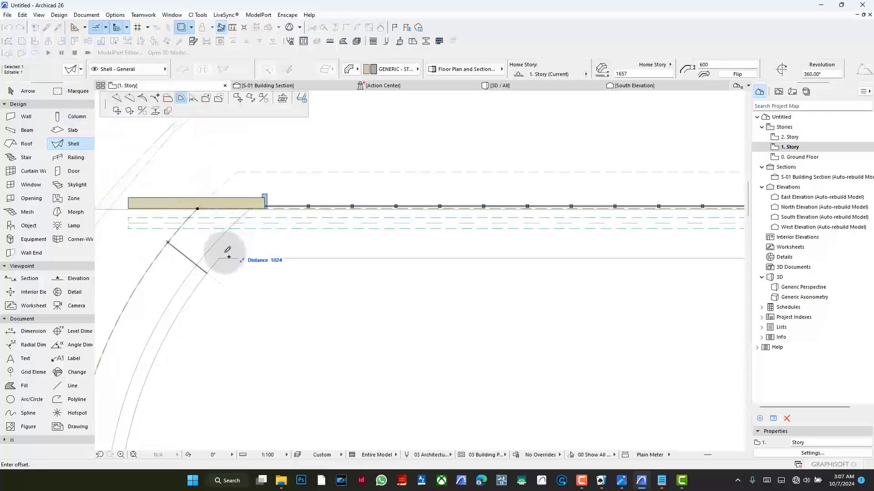
left_click(201, 271)
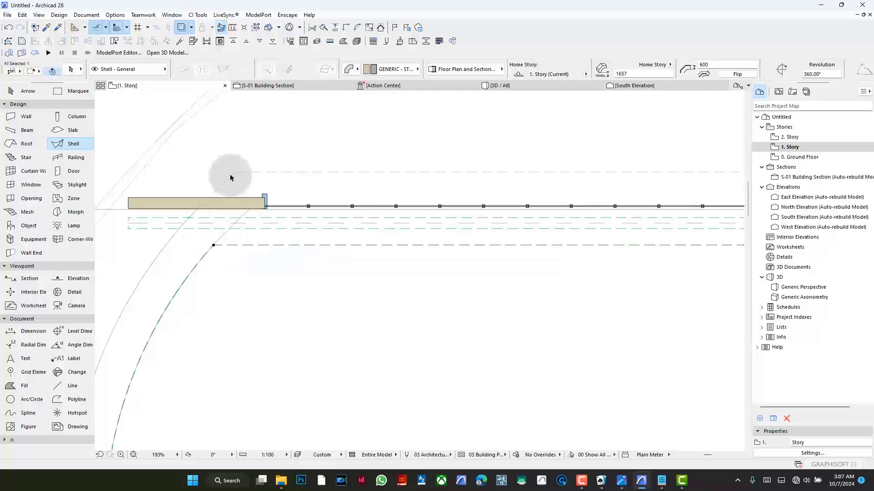
left_click(168, 269)
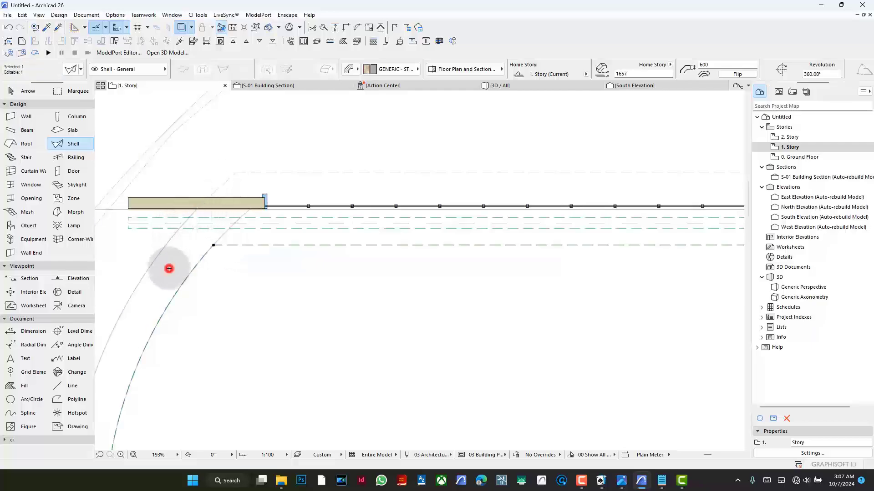
scroll(341, 213, "down", 2)
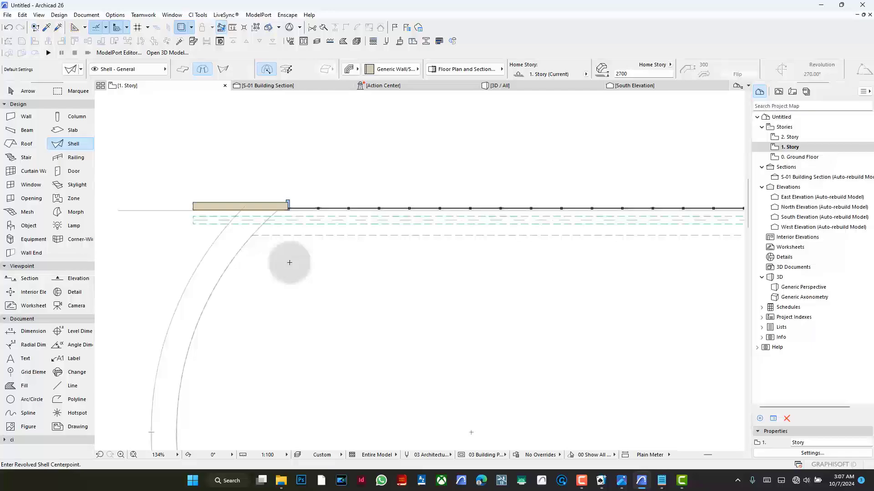
key("ctrl+a")
key("ctrl+z")
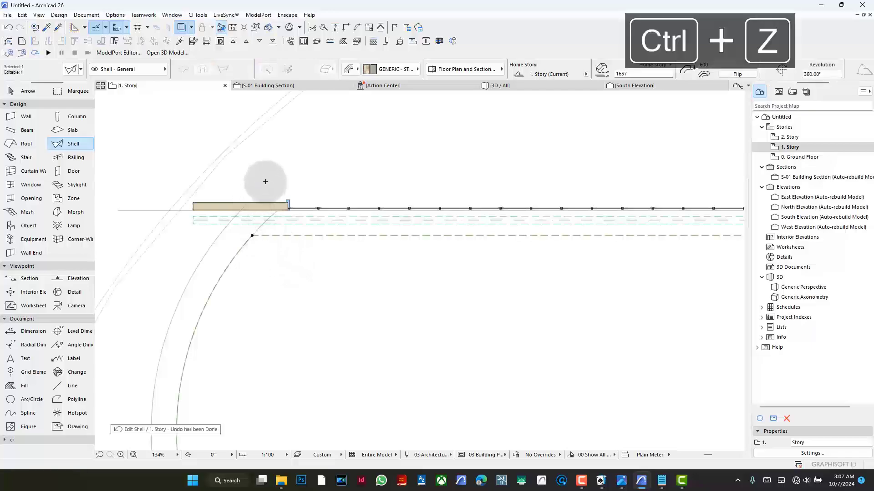
- Drag a copy of the canopy shell 1000 mm sideways and move the copy back onto the original's position
scroll(276, 225, "up", 2)
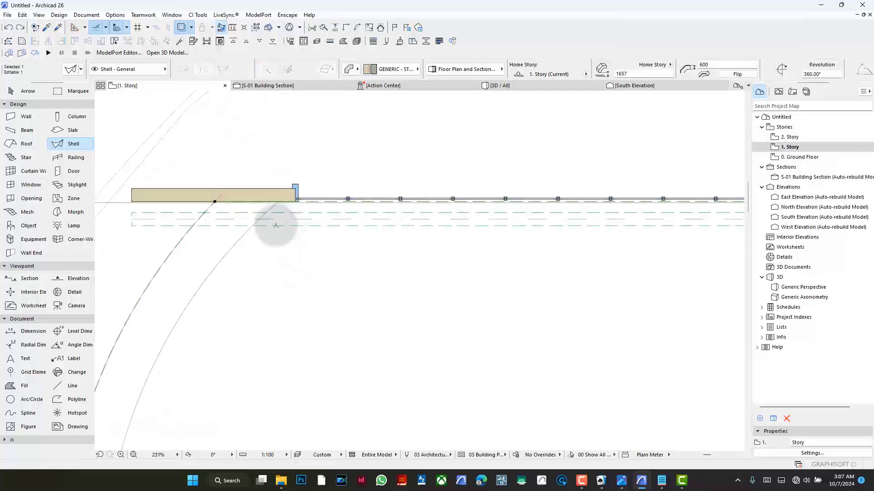
scroll(334, 173, "down", 5)
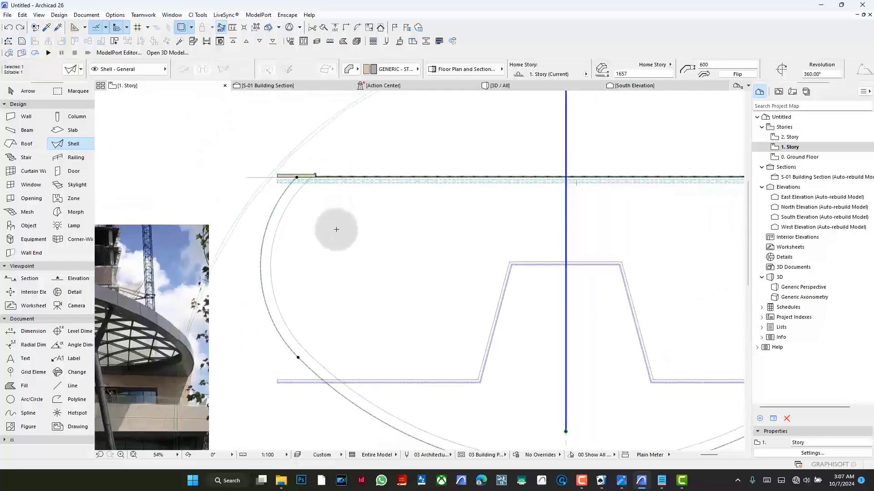
key("ctrl+d")
left_click(392, 234)
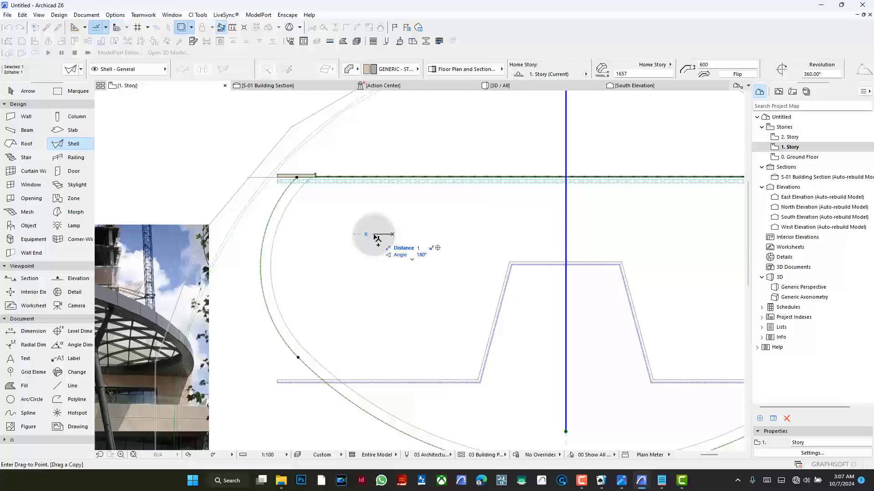
type("1000")
key("Return")
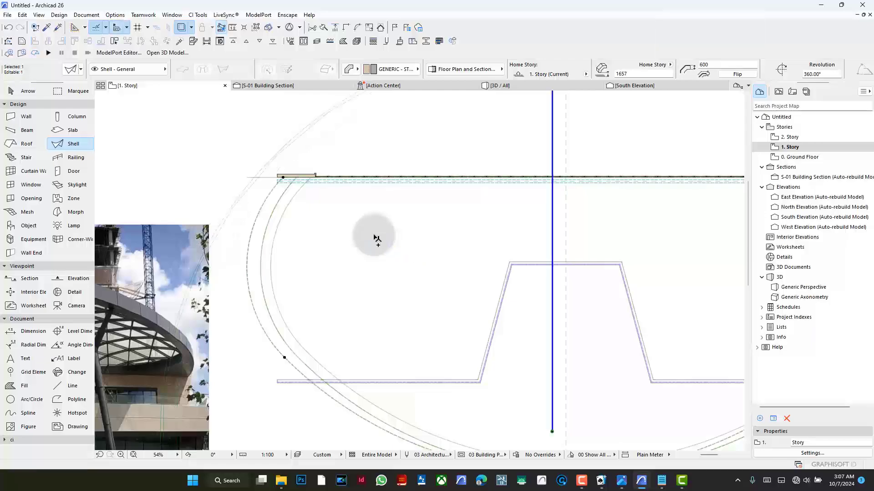
key("ctrl+d")
left_click(365, 234)
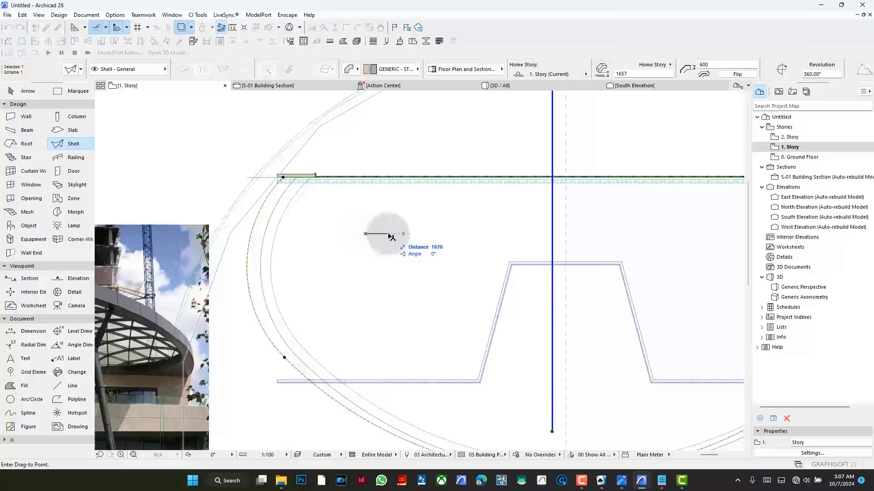
key("Return")
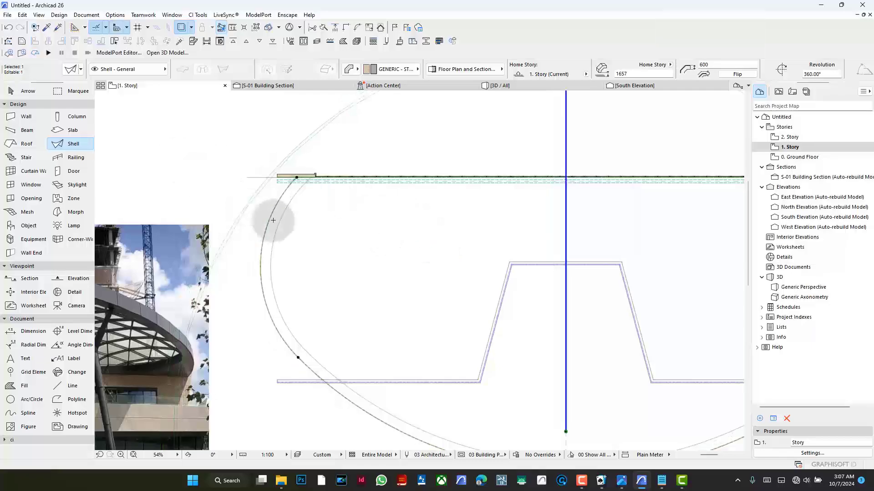
- Offset all contour edges of the copied shell inward by 750 mm to the inner plan outline
left_click(272, 212)
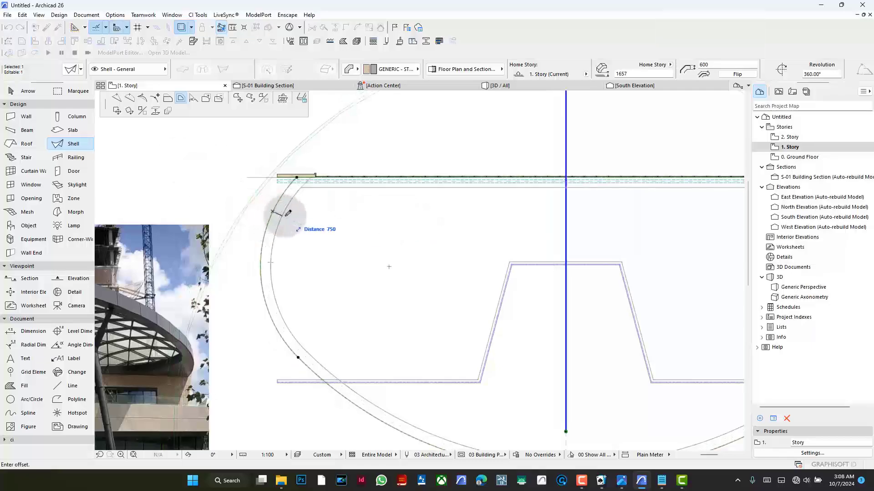
left_click(283, 216)
scroll(361, 177, "up", 4)
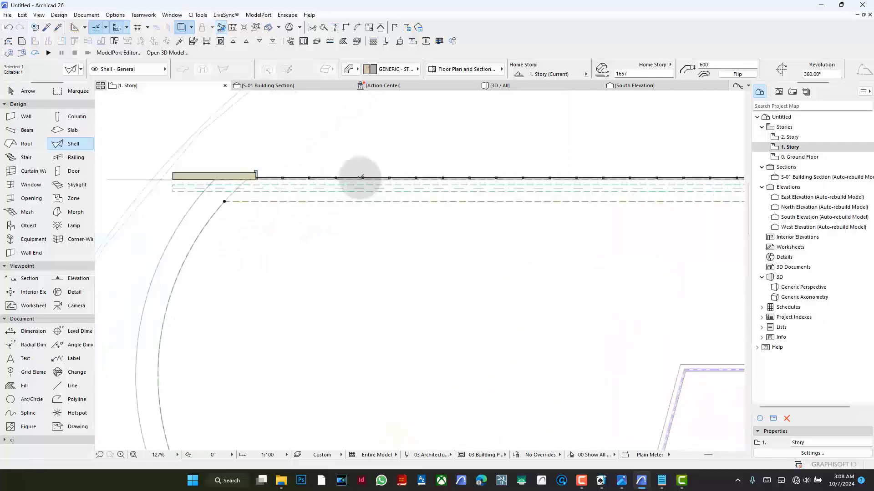
- Offset the copied shell's straight rear edge by 750 mm back to the wall face
left_click(316, 205)
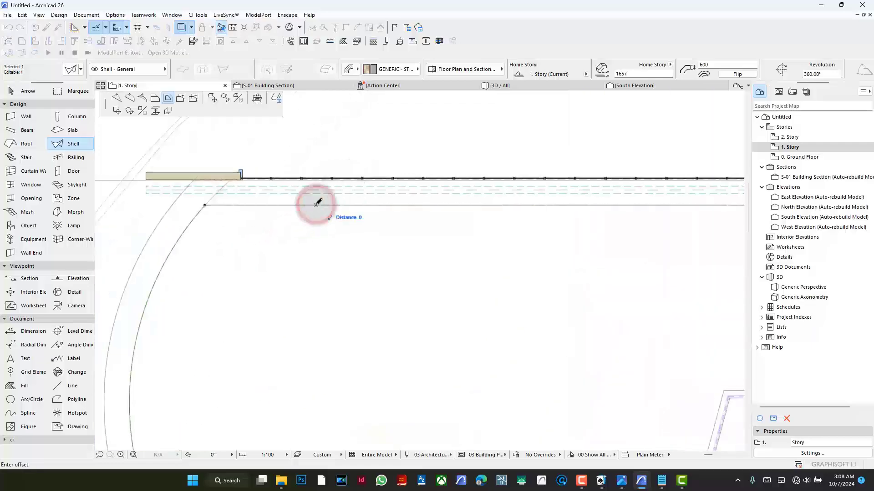
left_click(155, 98)
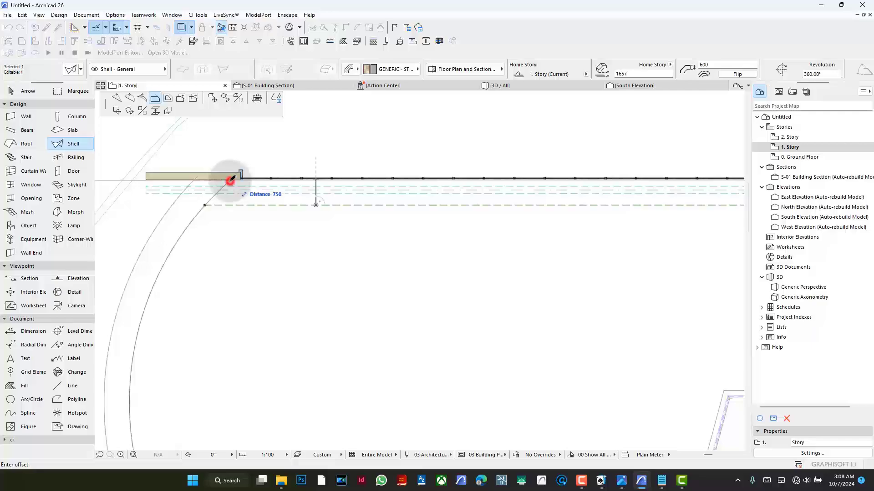
left_click(231, 180)
scroll(303, 181, "down", 5)
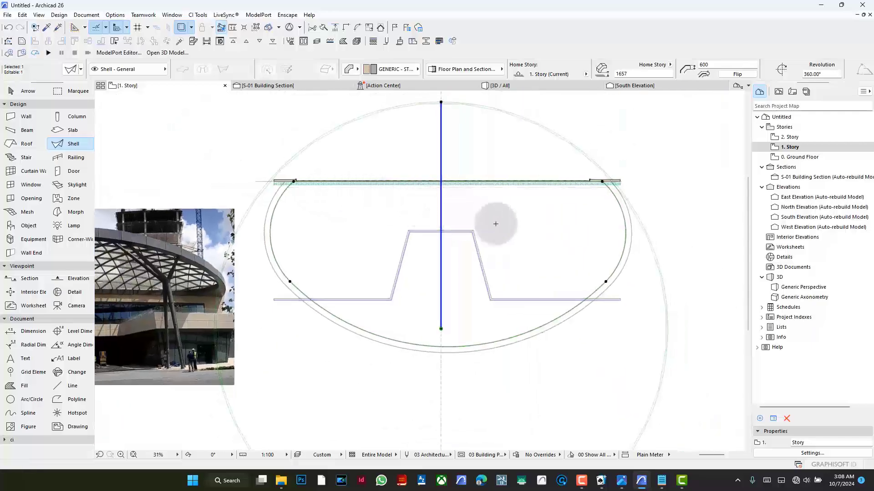
- Examine the canopy's rear border in the reference photo and undo the last rear edge offset
scroll(496, 224, "down", 2)
scroll(225, 272, "up", 9)
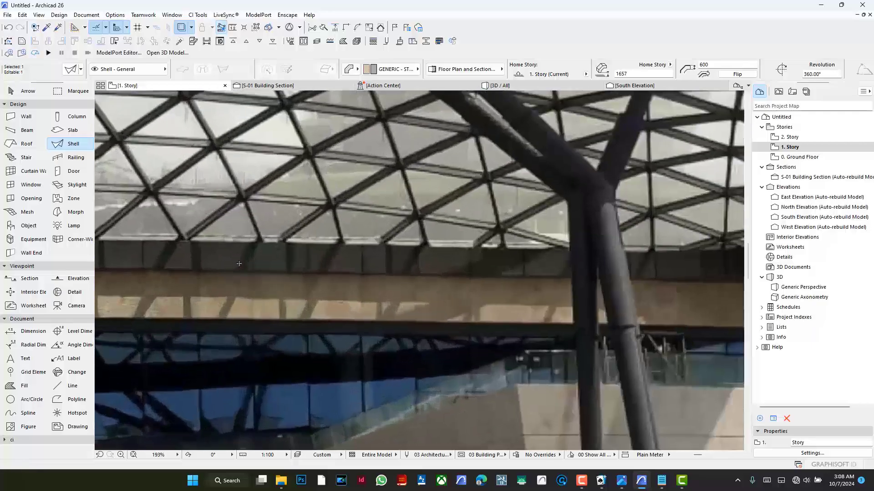
scroll(332, 264, "down", 8)
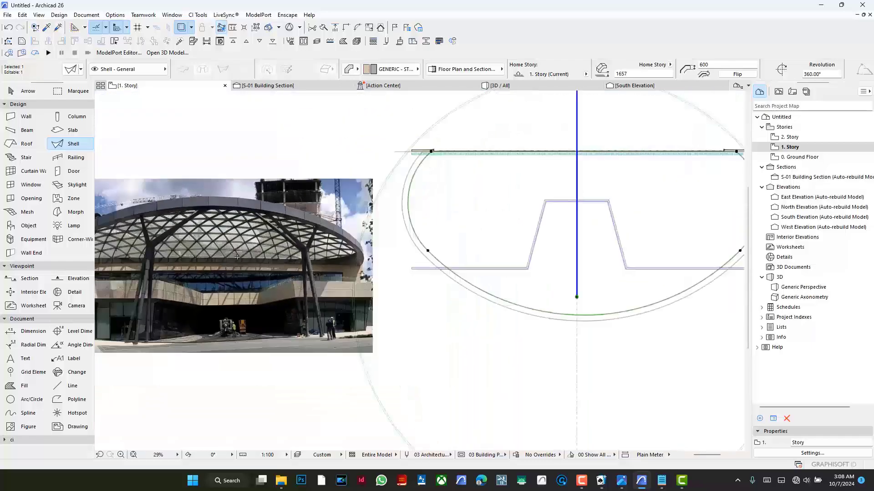
scroll(387, 173, "up", 3)
scroll(386, 173, "up", 2)
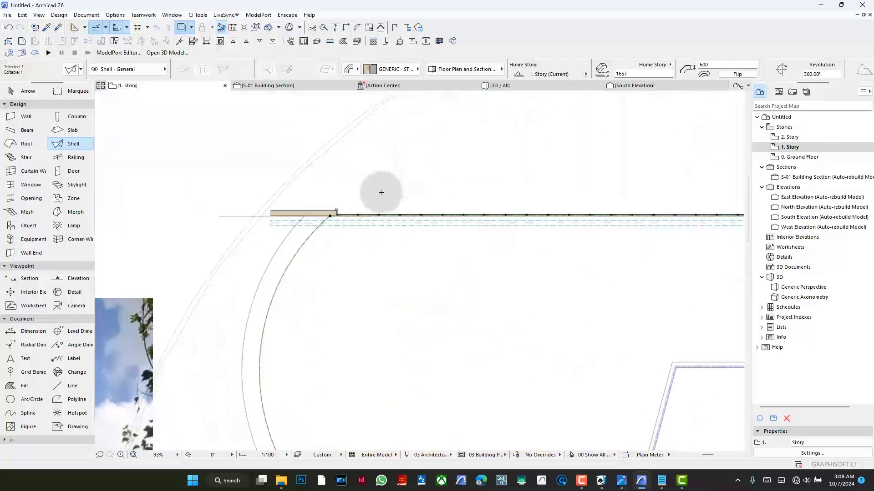
key("ctrl+z")
- Offset the copied shell's rear edge back to the nearest dashed line in front of the wall and deselect the shell
scroll(359, 227, "up", 3)
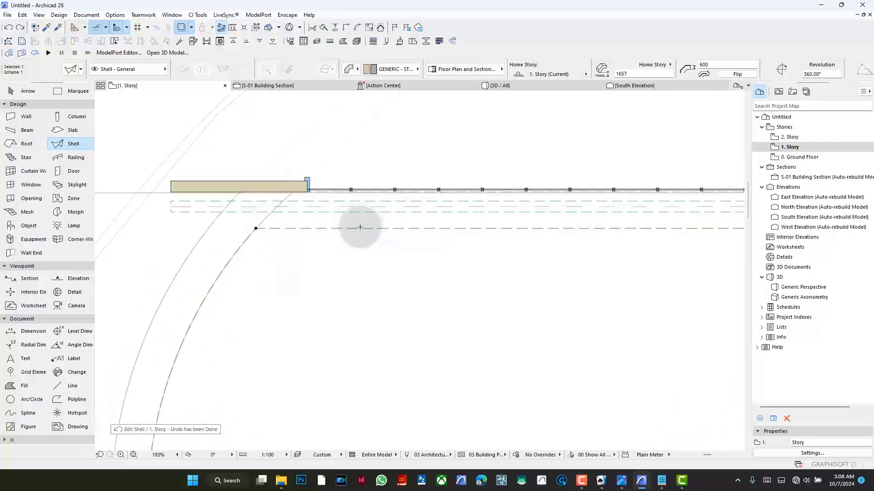
left_click(359, 227)
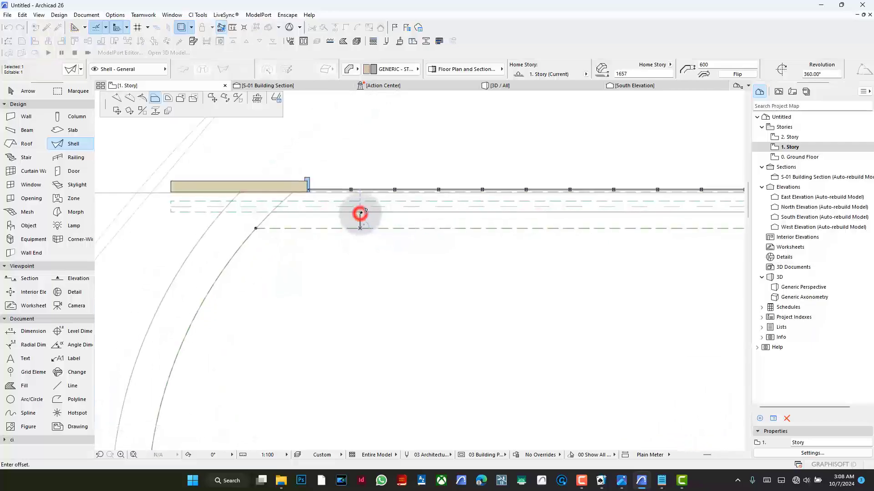
left_click(360, 213)
left_click(342, 249)
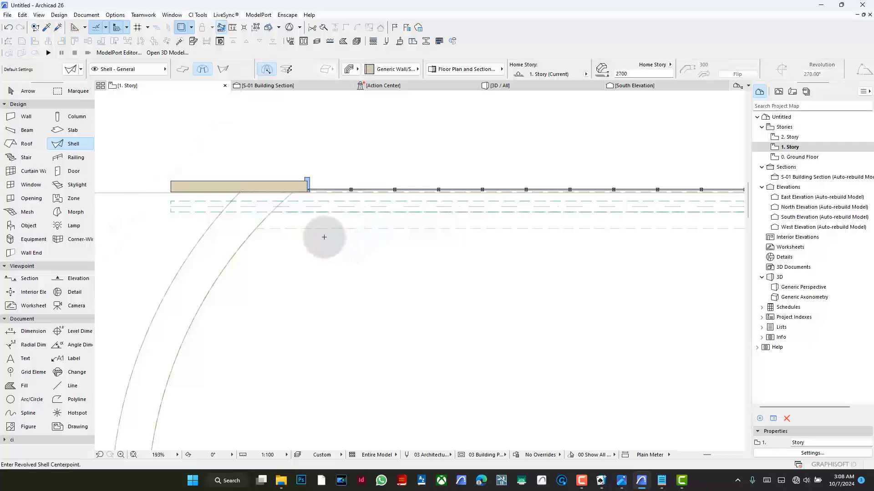
- Inspect the two overlapping canopy shells from several angles in 3D and return to the first-story plan
left_click(539, 87)
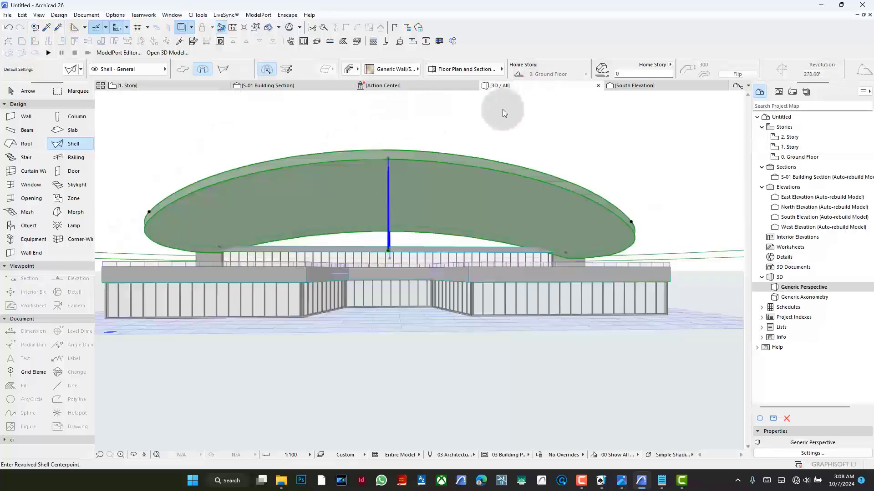
left_click(352, 180)
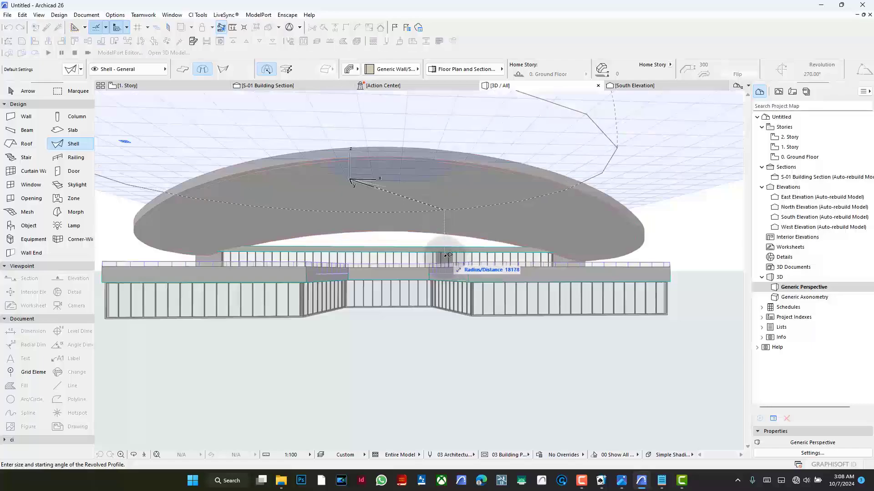
key("Escape")
middle_click_drag(407, 176, 342, 220, "shift")
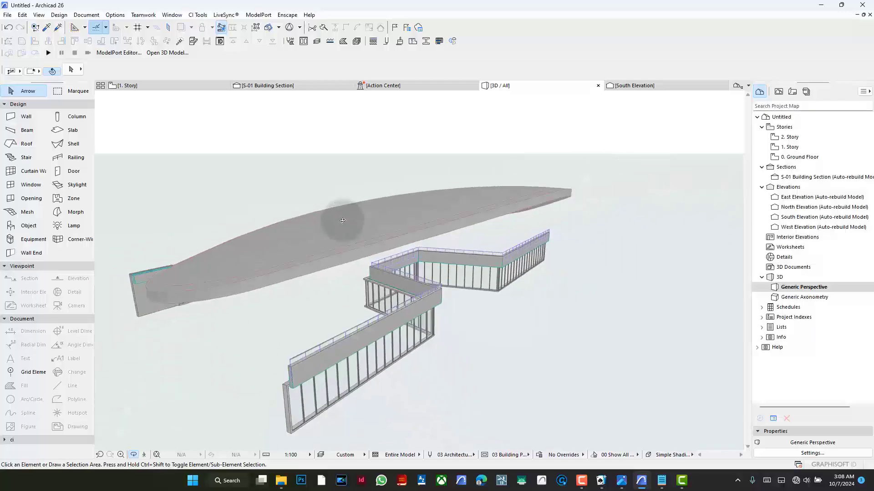
scroll(343, 220, "down", 3)
middle_click_drag(344, 320, 238, 211, "shift")
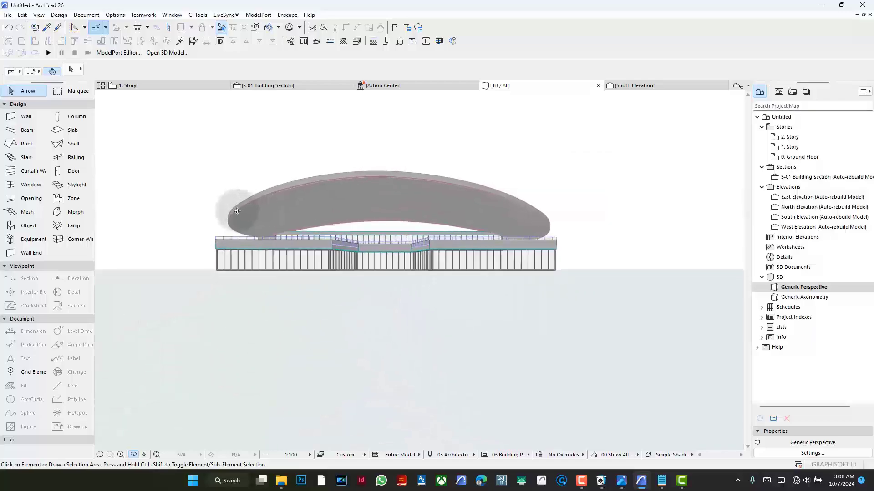
left_click(151, 85)
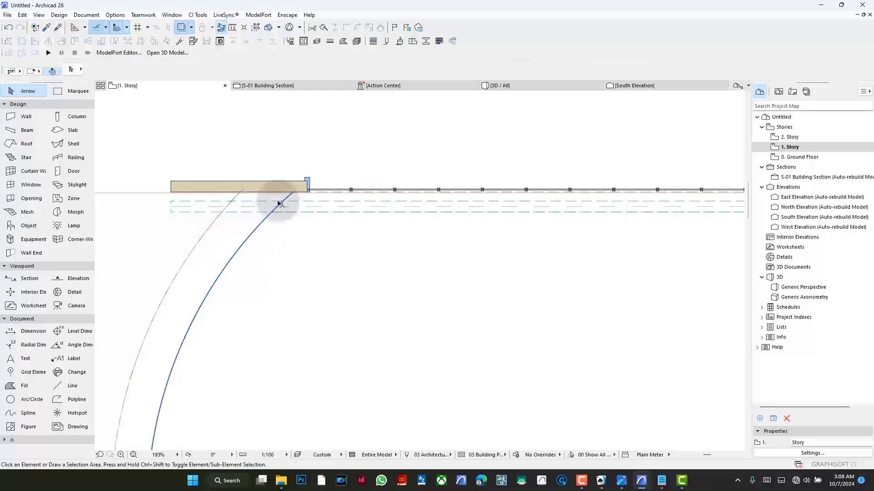
- Cut a four-cornered polygonal hole in the outer shell, with its corners on the inner plan outline and its rear edge along the wall face
left_click(68, 144)
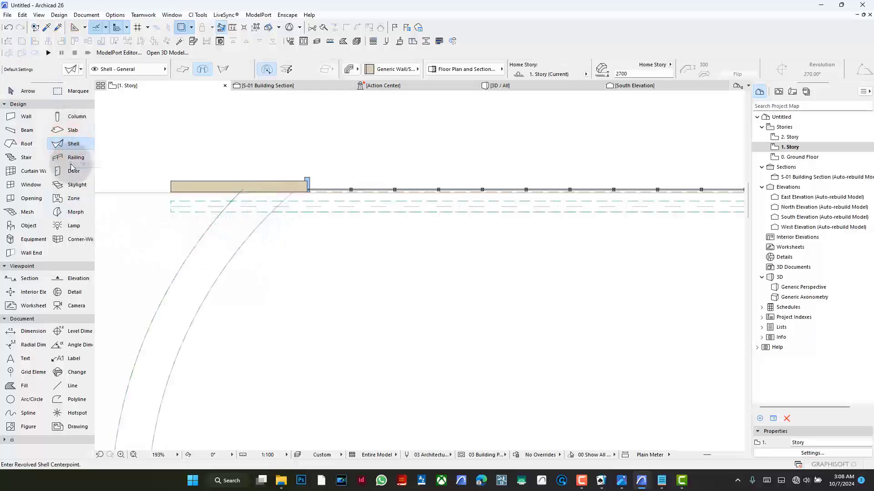
key("ctrl+a")
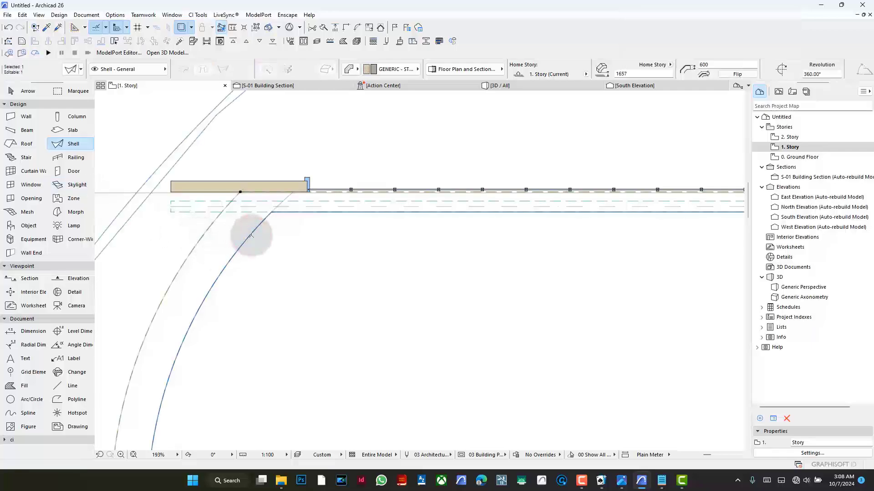
scroll(251, 235, "down", 3)
scroll(283, 218, "up", 5)
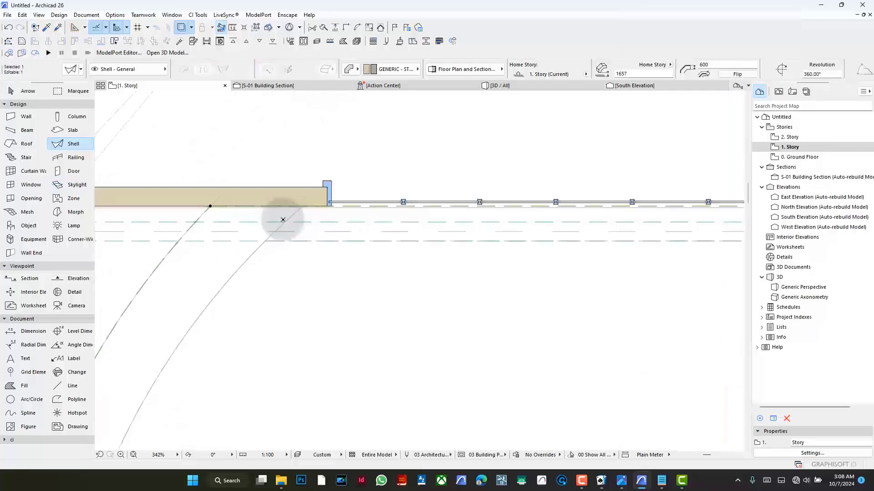
right_click(327, 156)
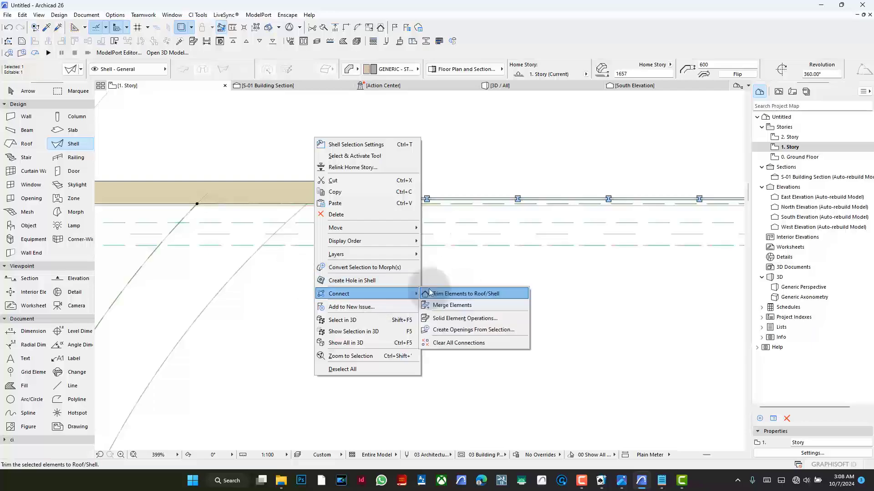
left_click(395, 280)
scroll(312, 205, "up", 3)
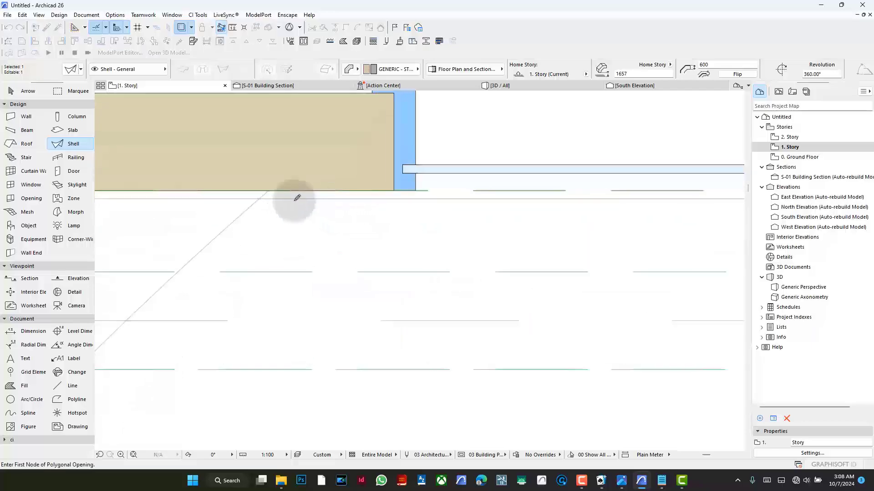
left_click(269, 189)
scroll(273, 184, "down", 5)
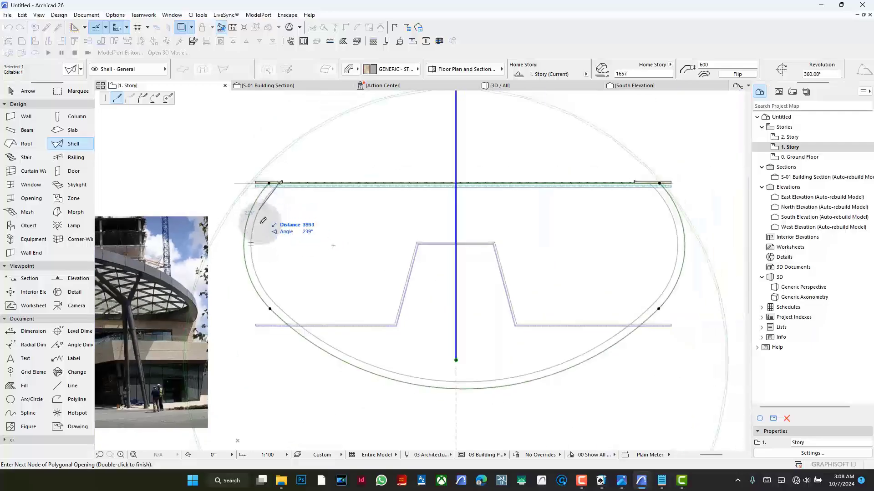
left_click(276, 304)
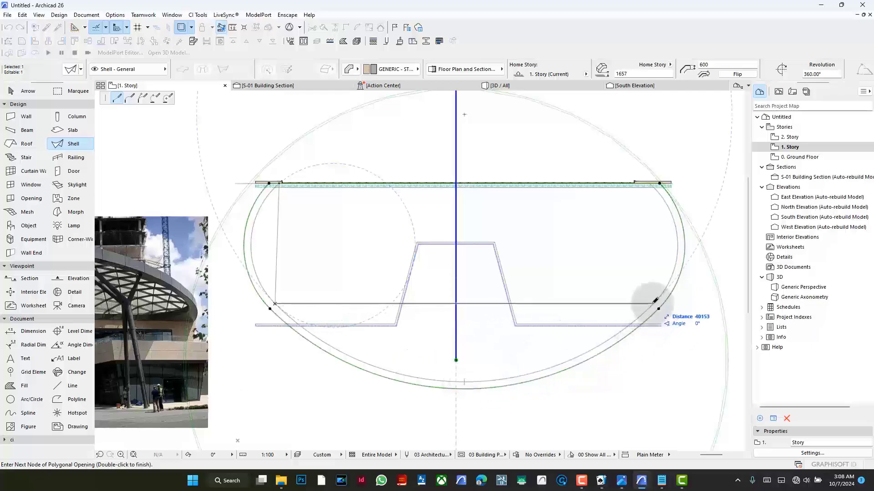
left_click(655, 300)
scroll(659, 181, "up", 4)
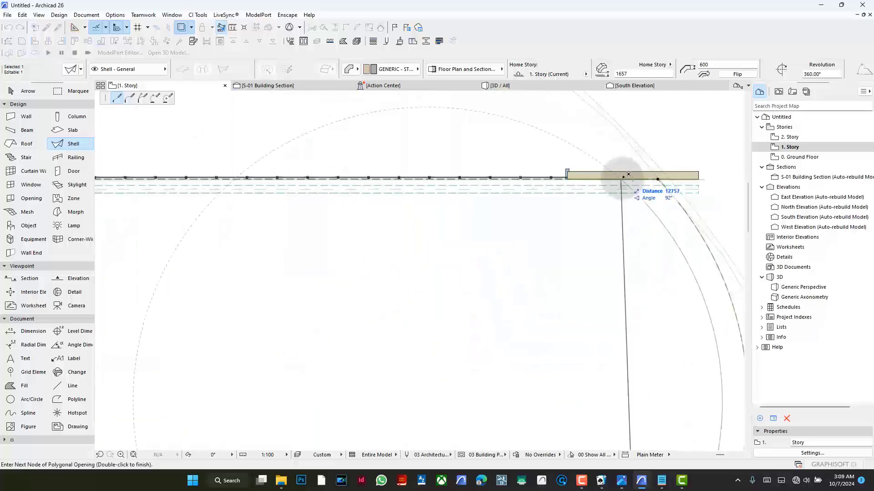
left_click(627, 175)
scroll(643, 195, "down", 4)
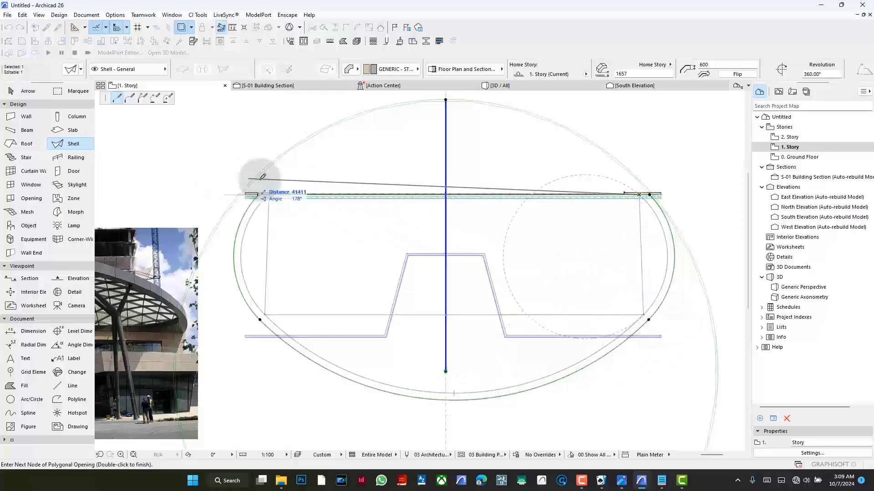
scroll(292, 182, "up", 1)
scroll(293, 182, "up", 4)
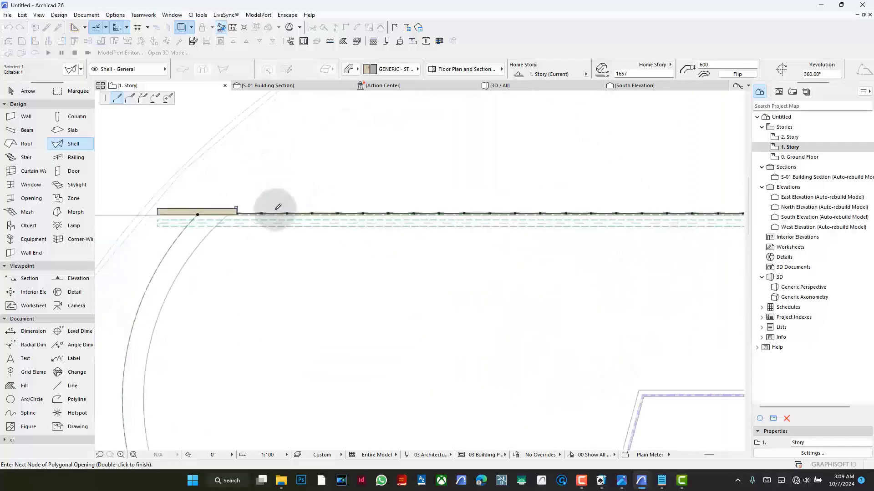
left_click(229, 213)
scroll(385, 192, "down", 4)
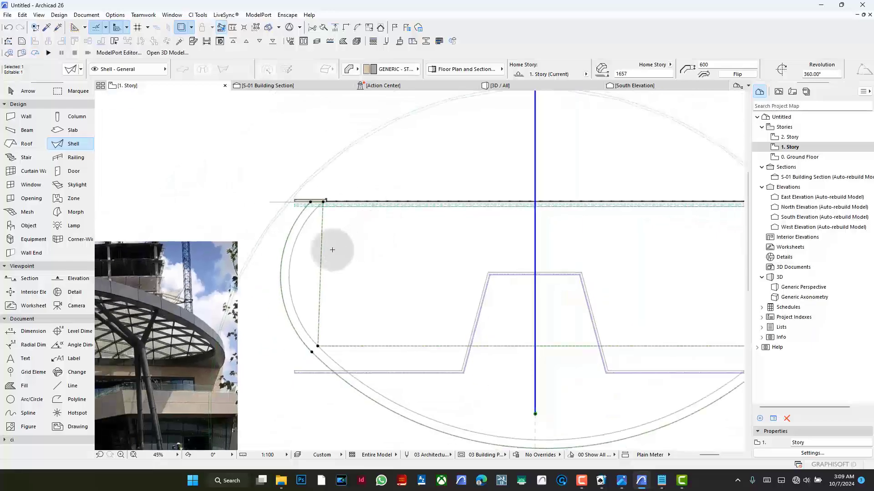
- Curve the hole's straight left edge outward to follow the inner plan outline
left_click(323, 243)
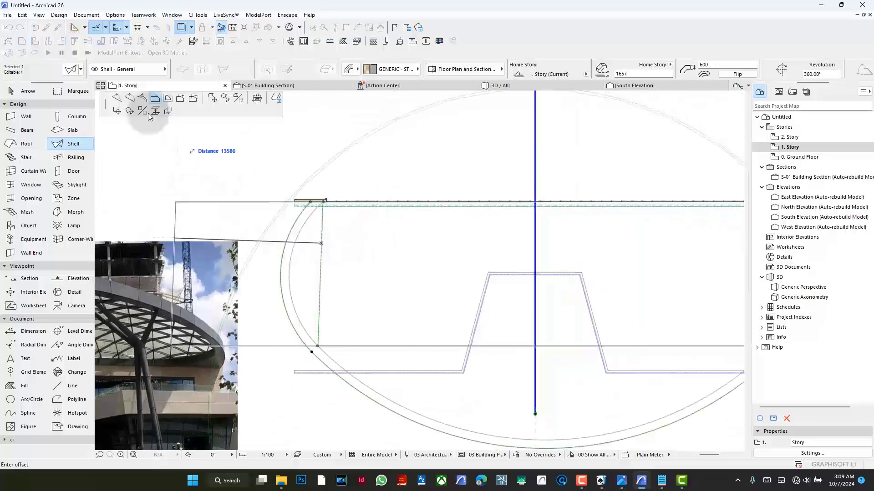
left_click(130, 100)
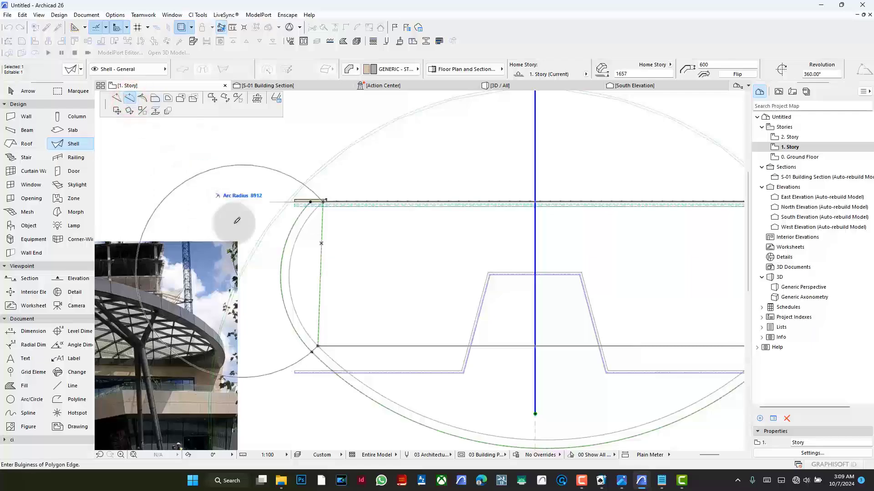
left_click(302, 232)
scroll(301, 284, "down", 3)
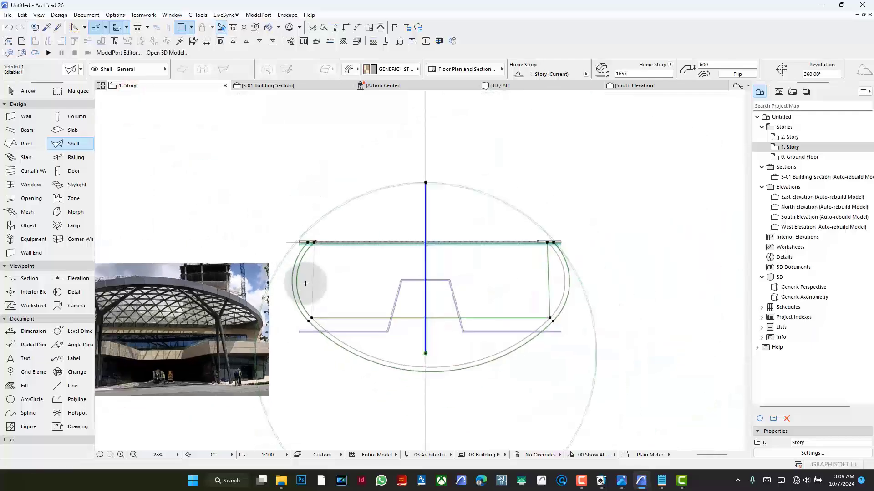
scroll(535, 287, "up", 2)
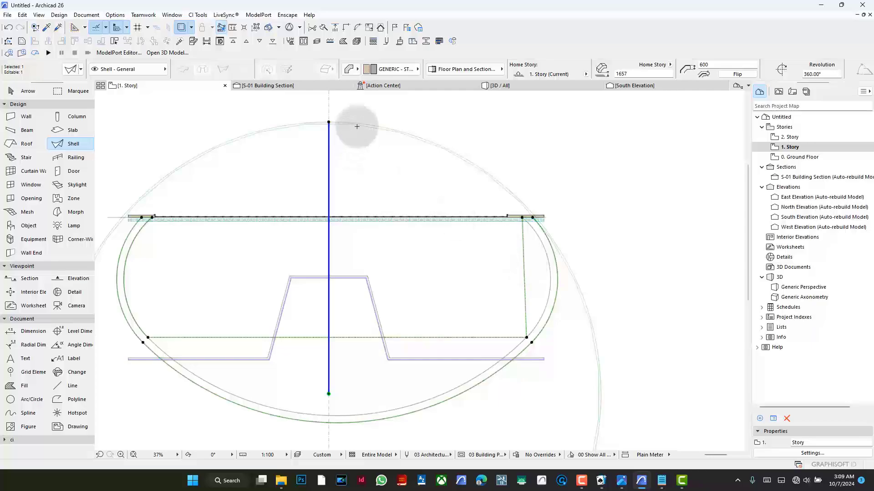
- Check the partly shaped hole beneath the inner shell in 3D and return to the first-story plan
left_click(513, 87)
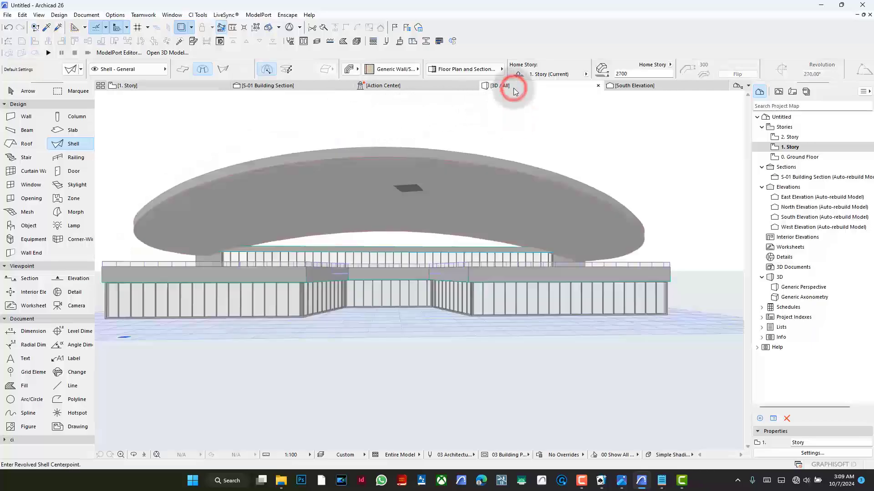
middle_click_drag(359, 180, 418, 303, "shift")
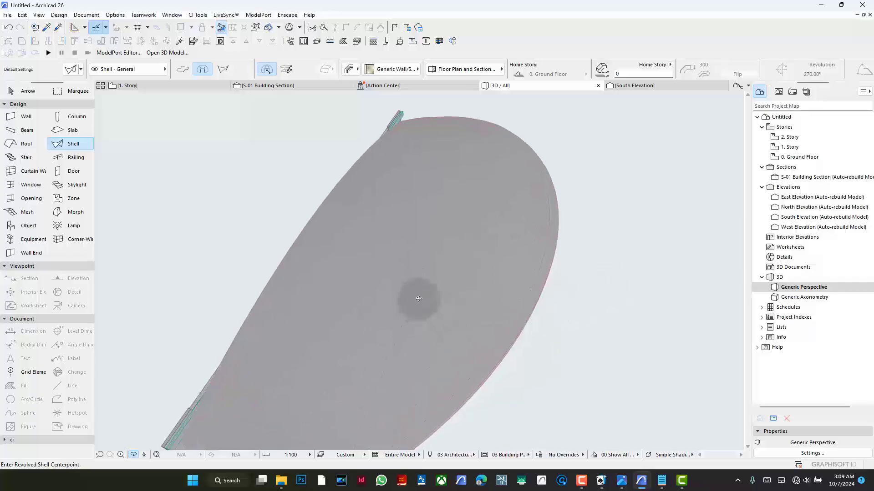
key("Escape")
left_click(395, 289)
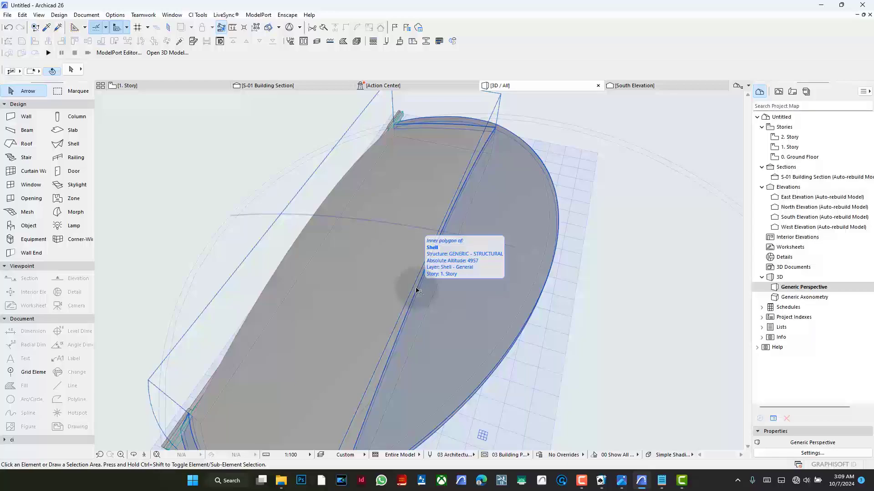
left_click(224, 124)
left_click(191, 88)
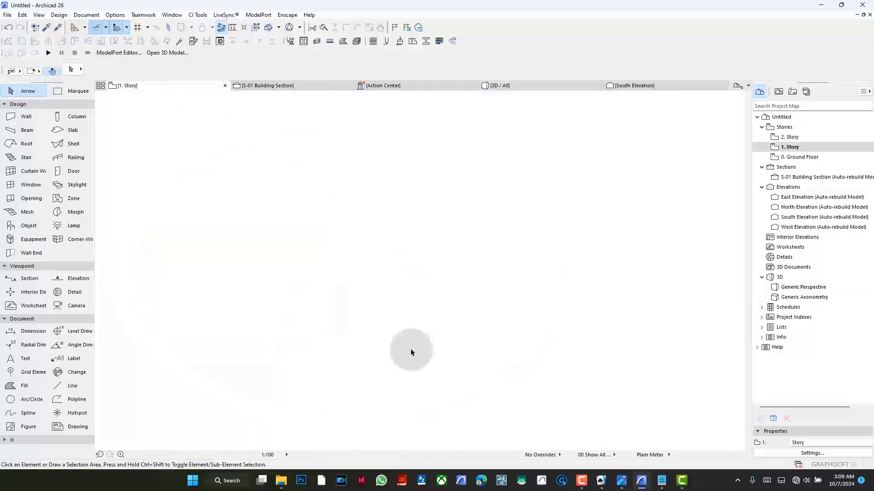
- Curve the hole's front and right edges outward to follow the inner plan outline
left_click(341, 339)
left_click(344, 338)
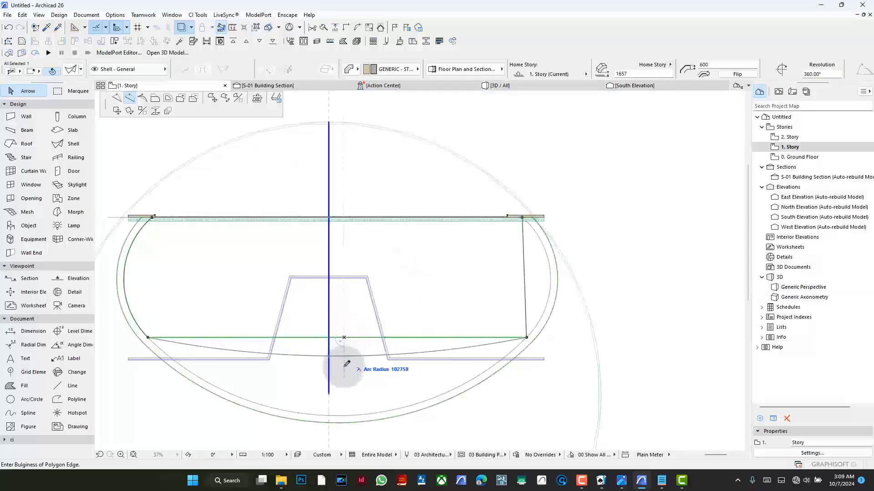
left_click(356, 413)
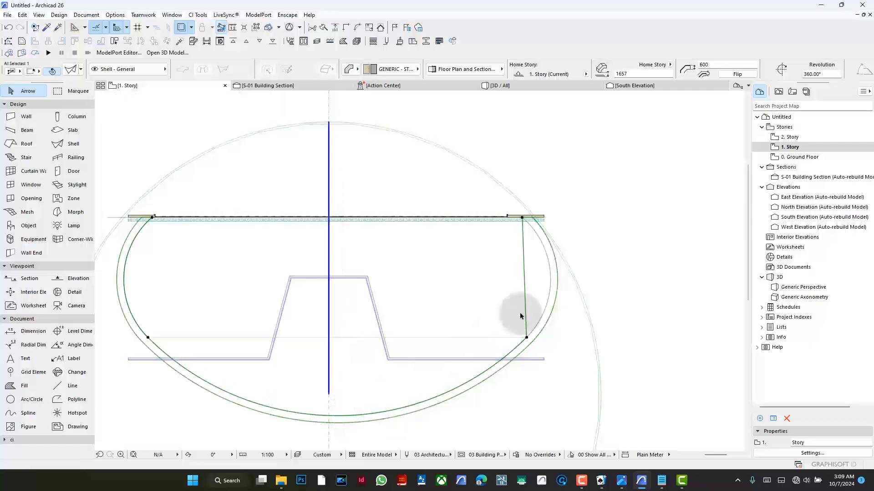
left_click(525, 277)
left_click(553, 271)
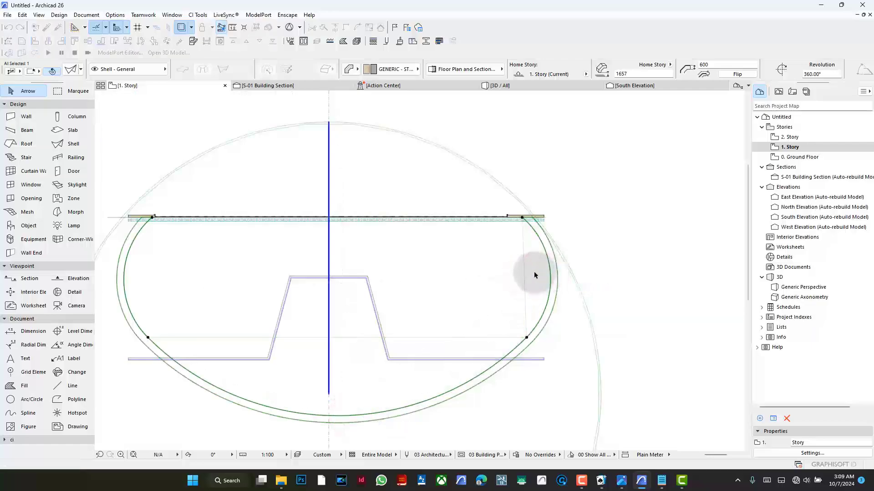
scroll(551, 242, "down", 2)
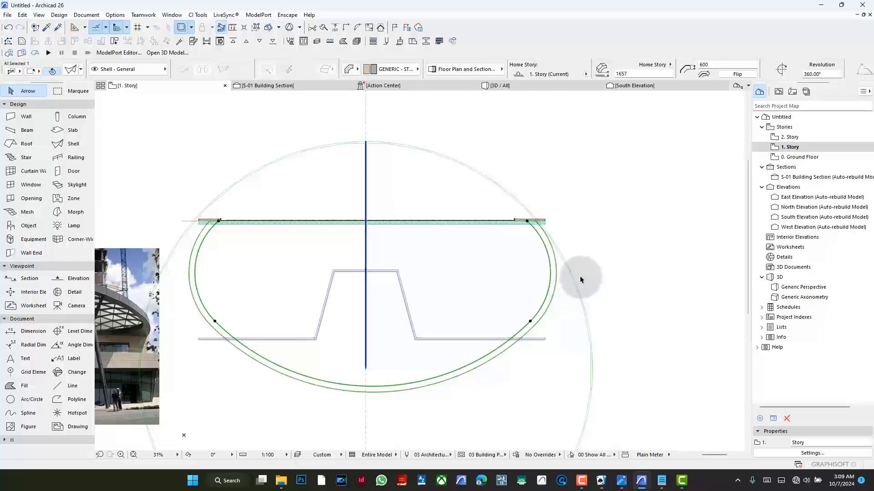
scroll(585, 263, "down", 2)
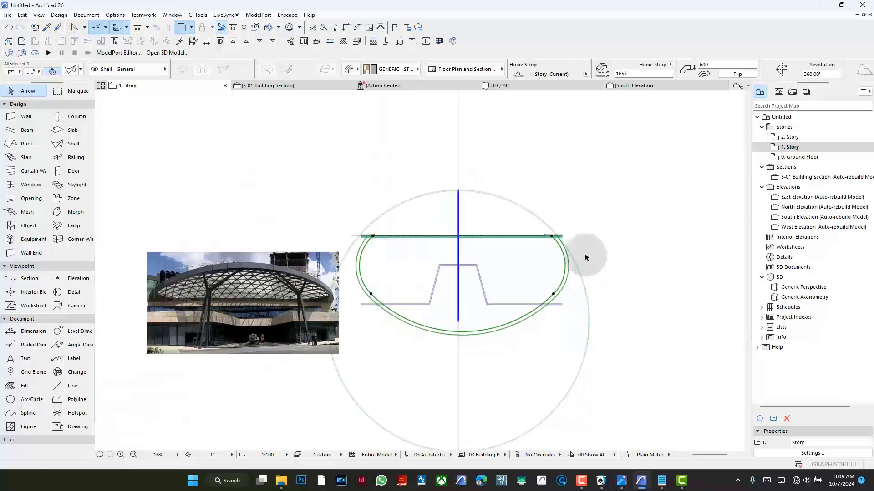
- Select the inner shell in 3D and set its thickness to 100 mm
left_click(500, 86)
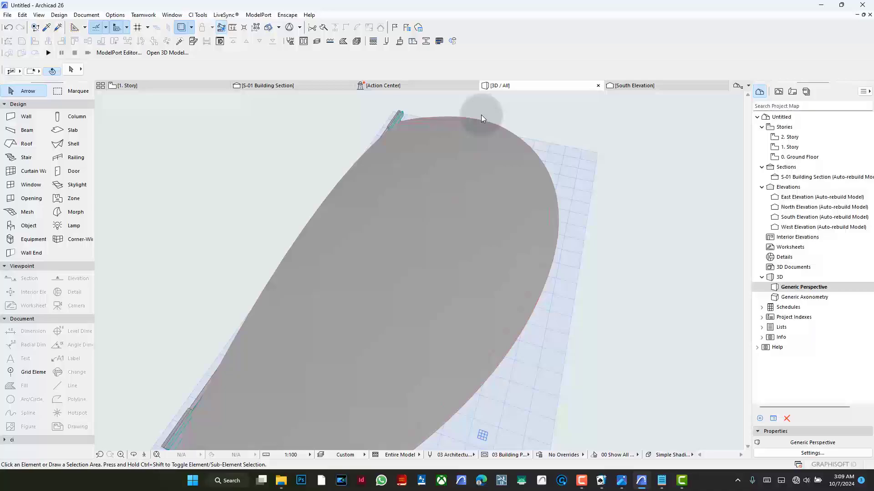
key("Escape")
left_click(459, 245)
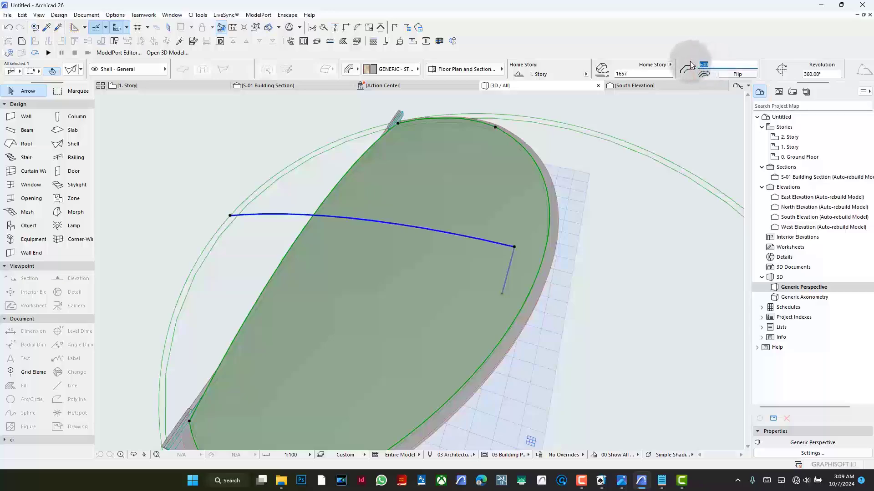
type("0")
key("Return")
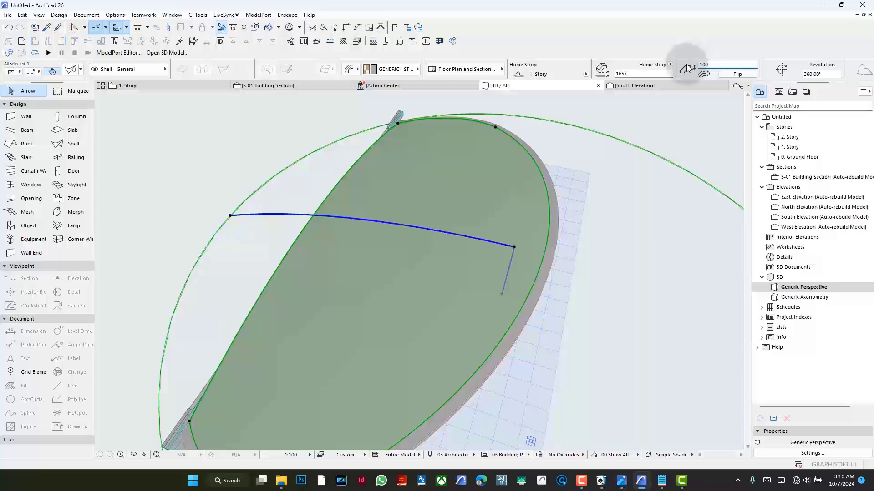
- Examine how the thin inner shell meets the thick outer rim in the S-01 building section
left_click(287, 84)
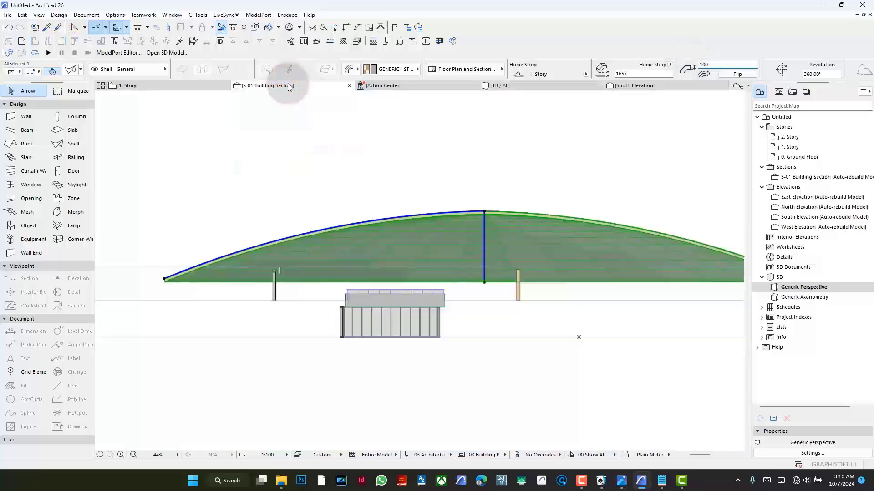
scroll(493, 219, "up", 6)
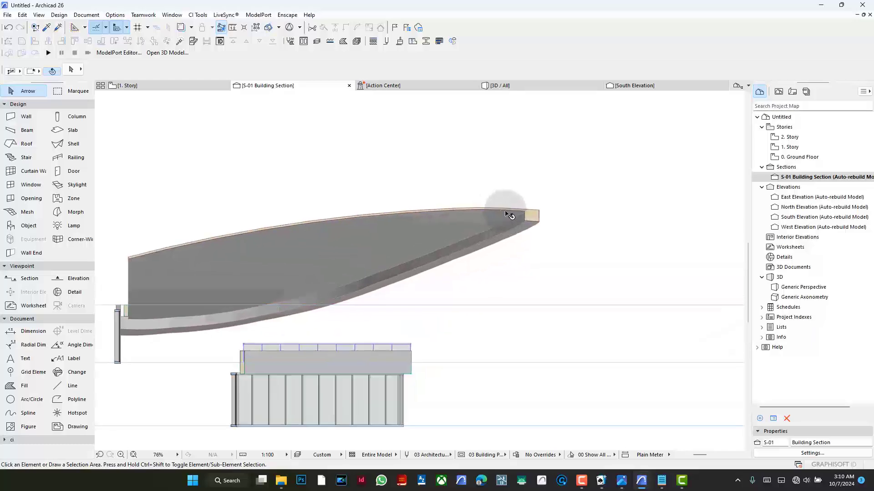
scroll(600, 211, "down", 3)
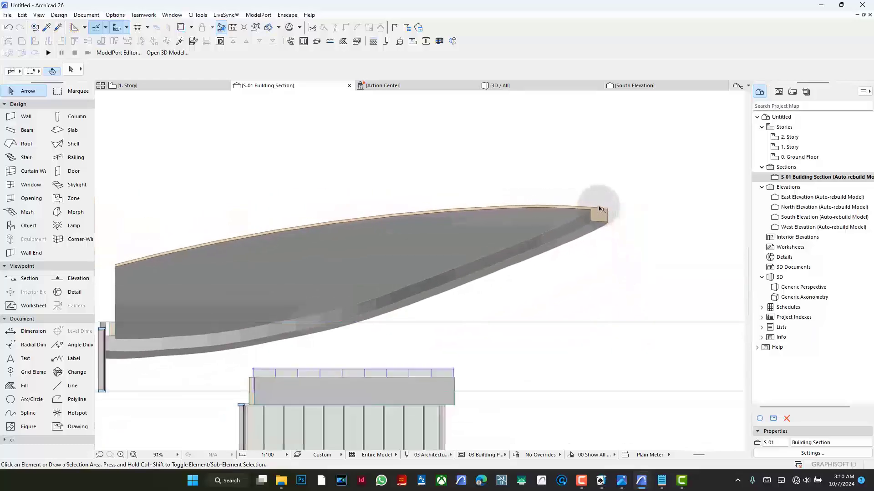
- Move the thin inner shell straight down by 150 mm in the building section
scroll(573, 210, "up", 5)
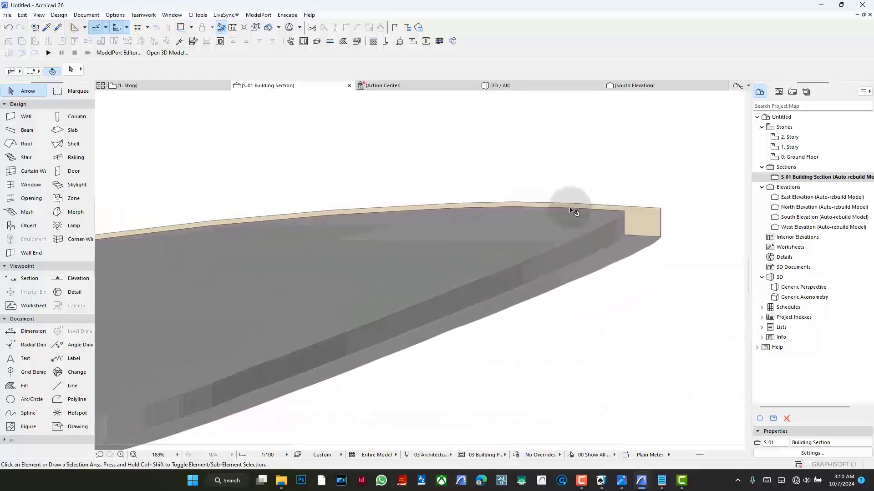
left_click(577, 223)
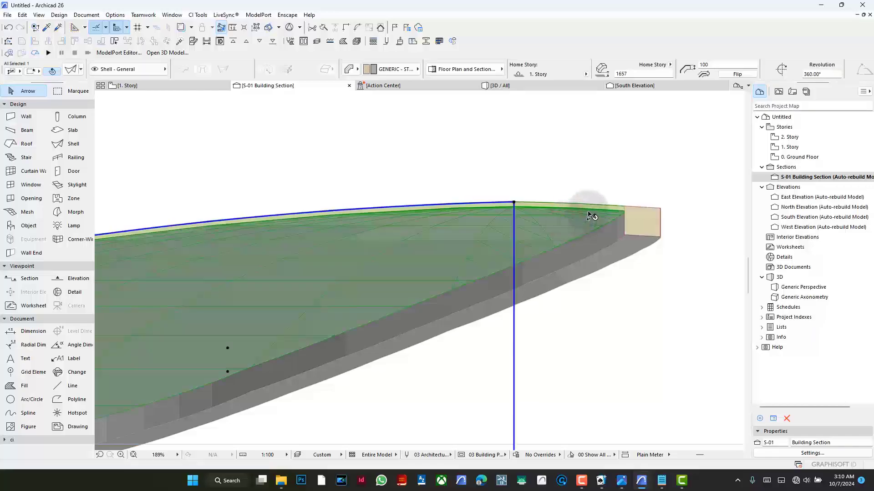
key("ctrl+d")
left_click(570, 179)
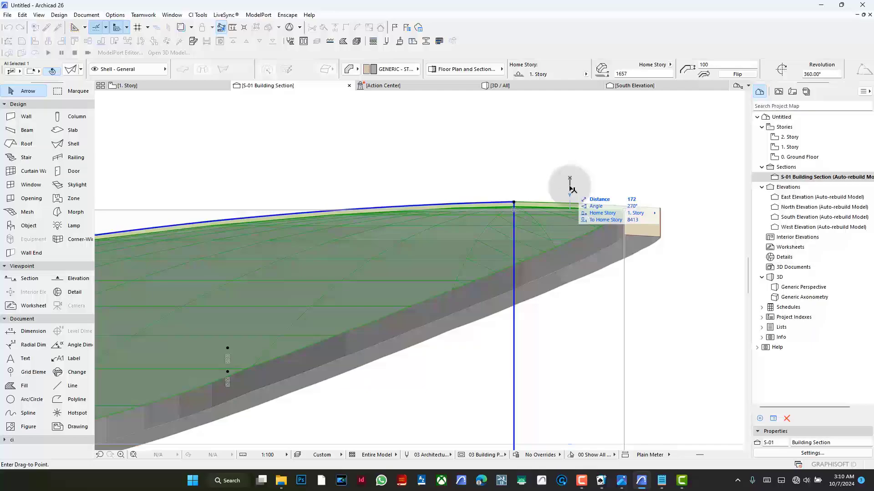
type("150")
key("Return")
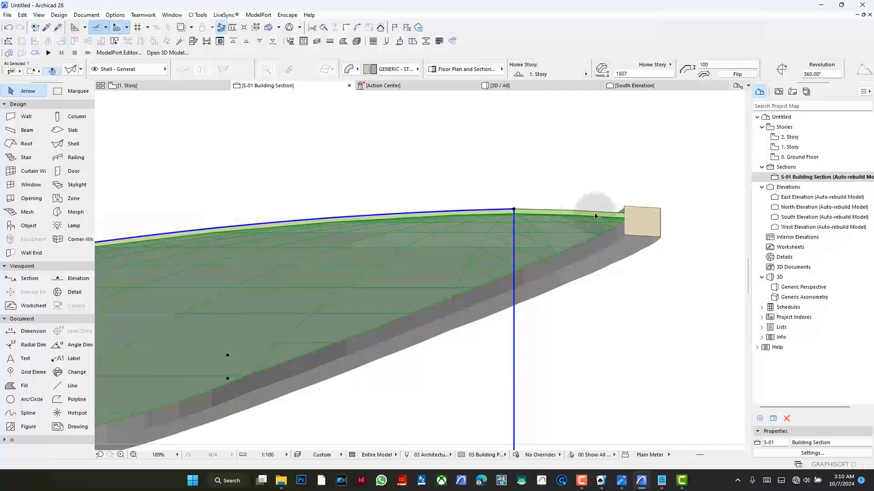
- Place a copy of the lowered inner shell 150 mm above it in the section
scroll(618, 207, "down", 2)
scroll(617, 207, "down", 3)
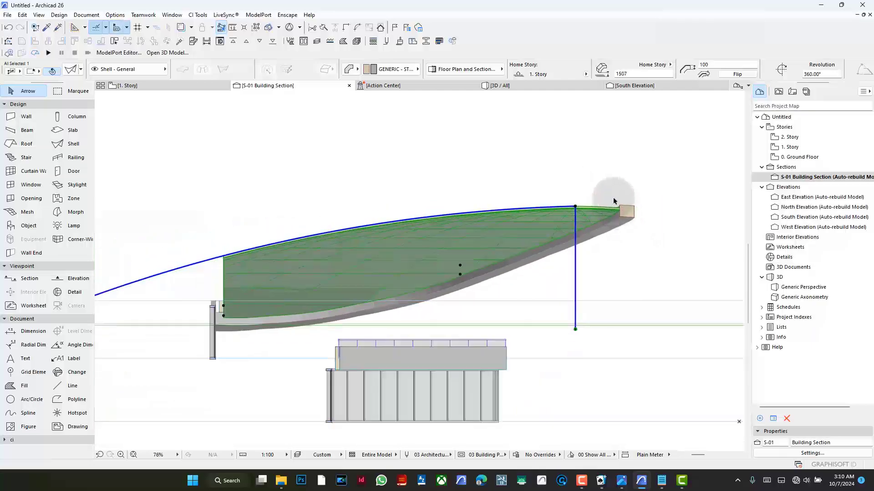
scroll(614, 202, "up", 2)
key("ctrl+d")
left_click(615, 196)
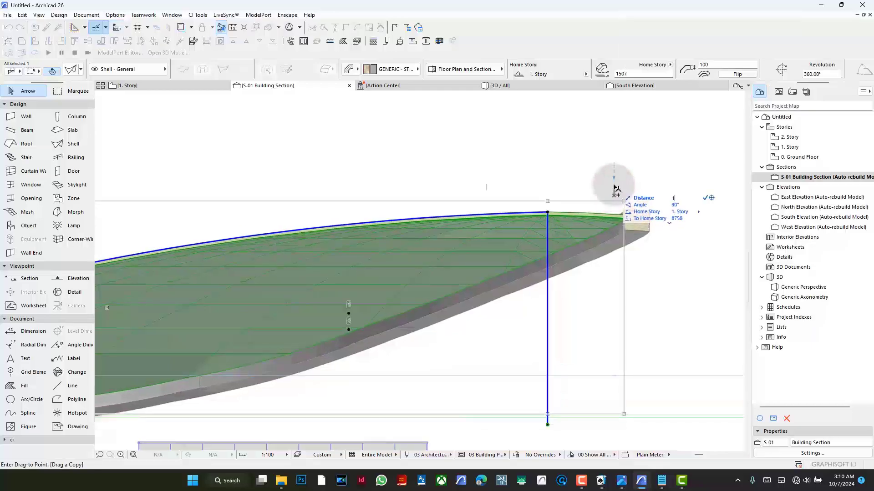
type("150")
key("Return")
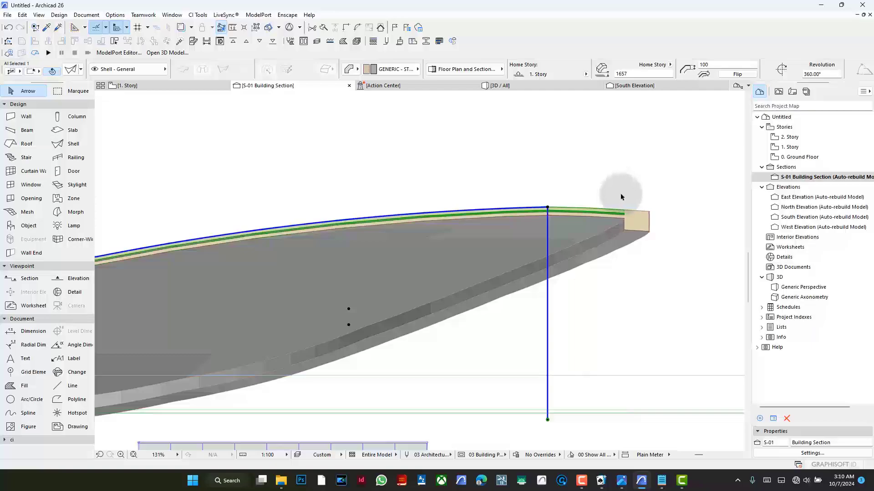
- Move the copied shell down from its crown node so it coincides with the original inner shell
scroll(648, 196, "up", 5)
key("ctrl+d")
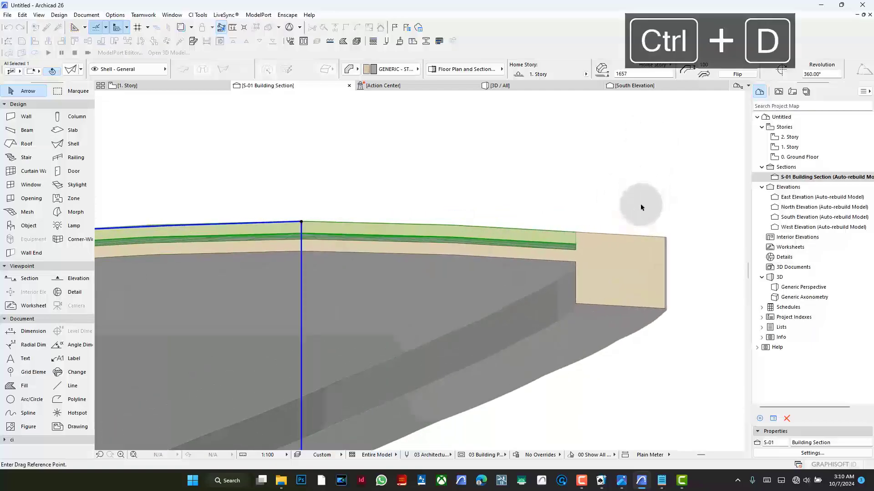
left_click(301, 222)
left_click(303, 241)
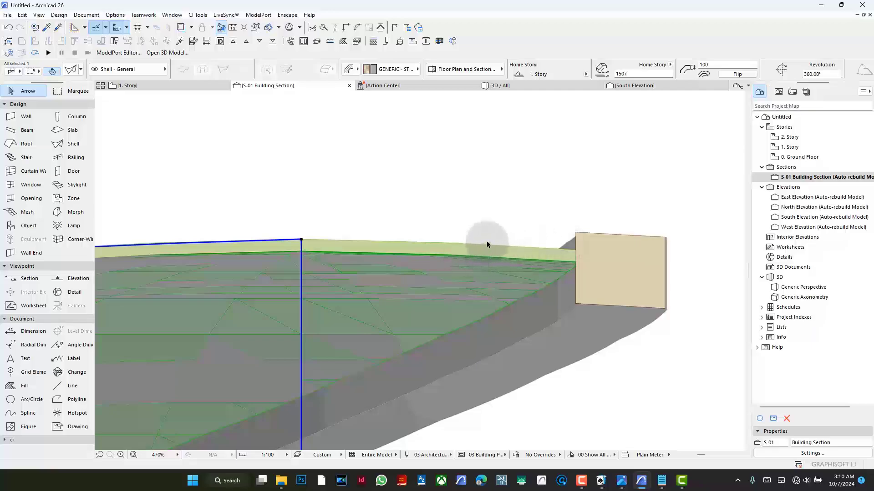
- Set the copied shell's thickness to 250 mm and raise it 75 mm so it encloses the thinner shell
left_click(722, 67)
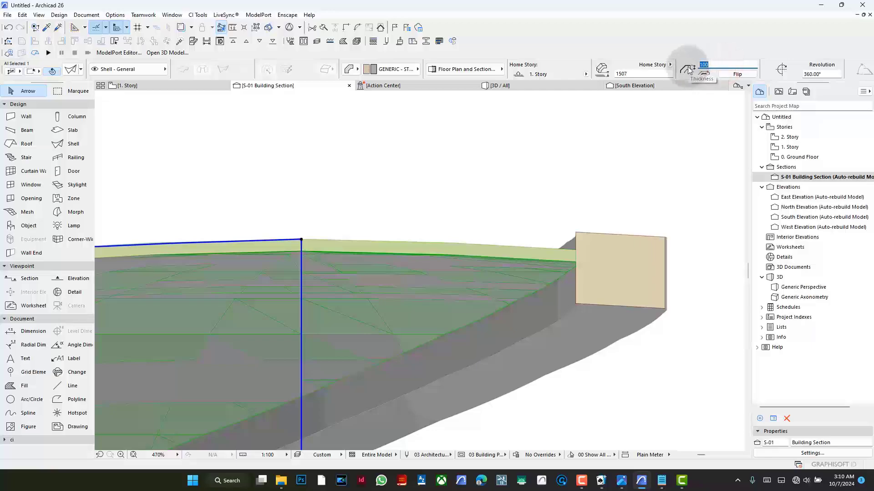
type("250")
key("Return")
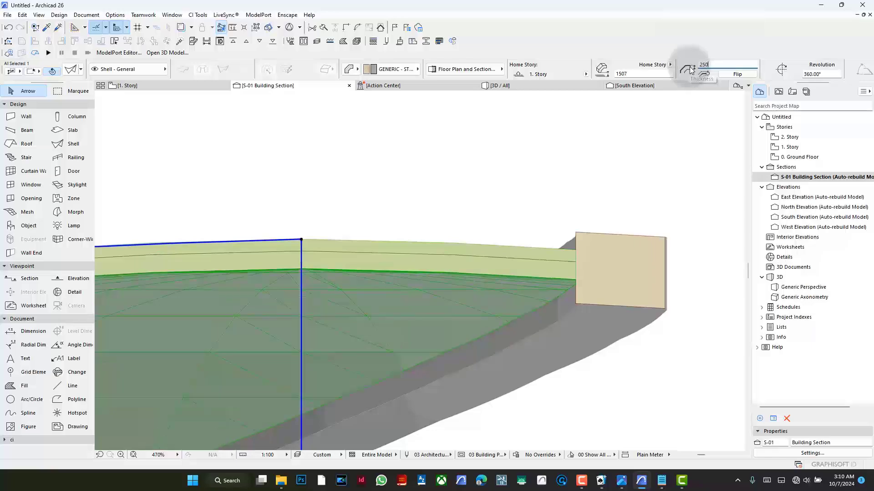
key("ctrl+d")
left_click(498, 236)
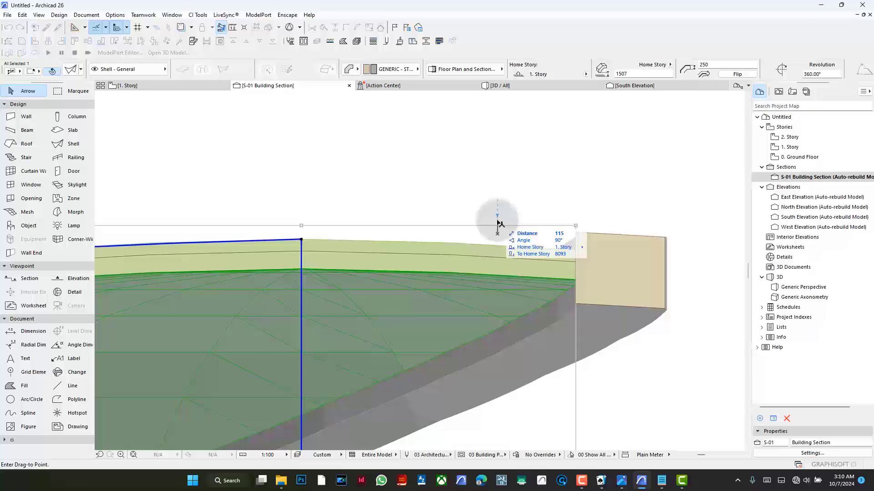
key("Return")
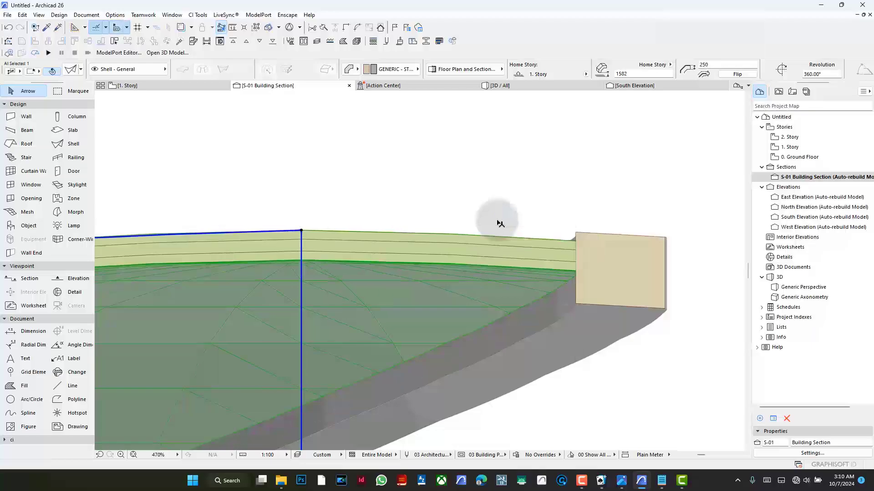
left_click(503, 215)
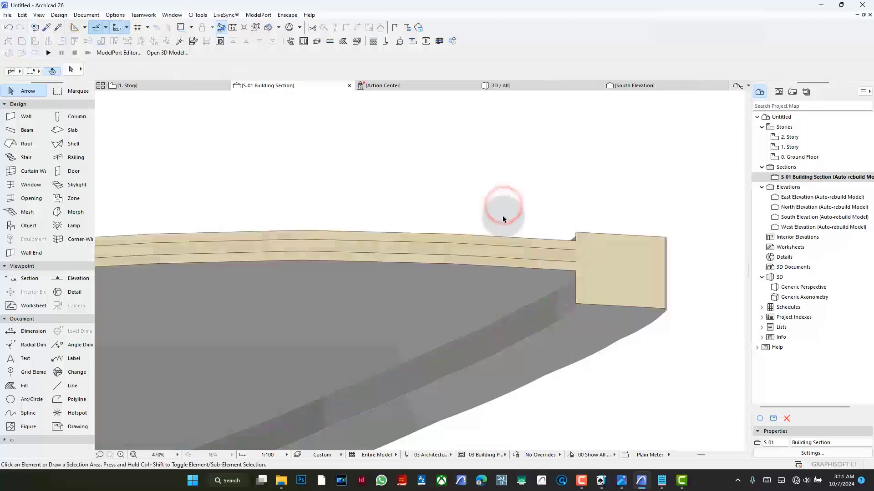
- Assign the Glass building material to the 100 mm inner shell
left_click(500, 249)
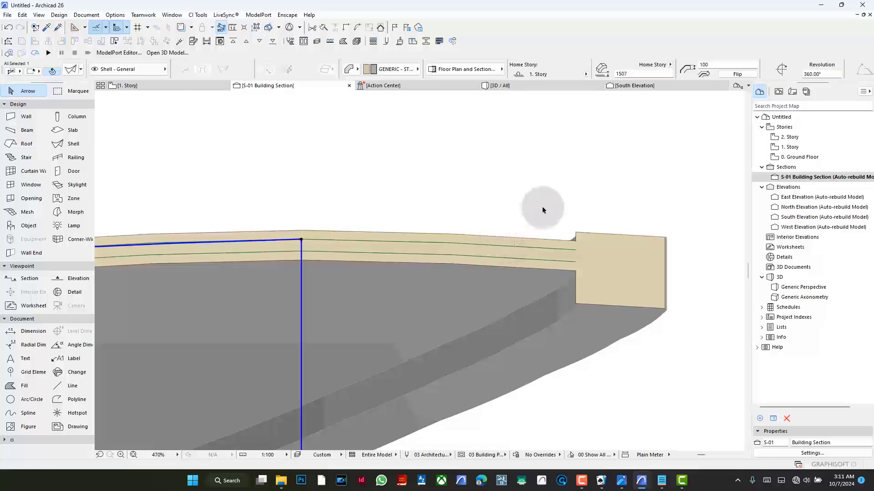
left_click(397, 69)
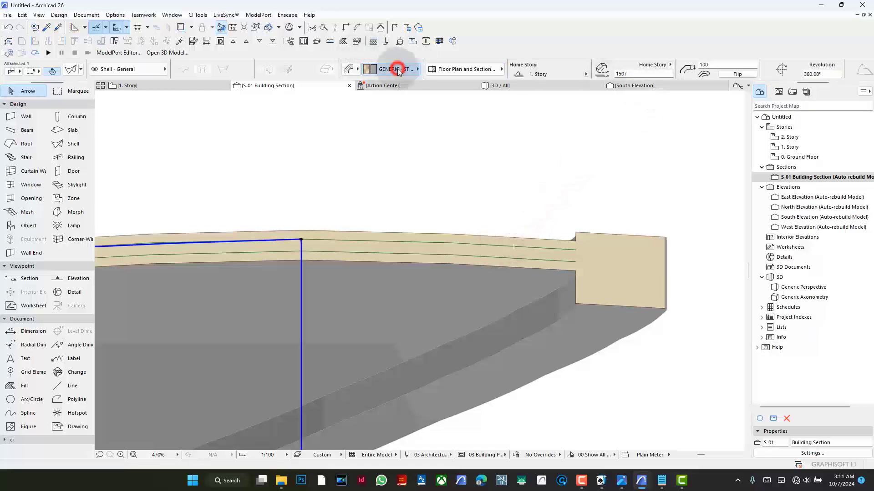
type("gl")
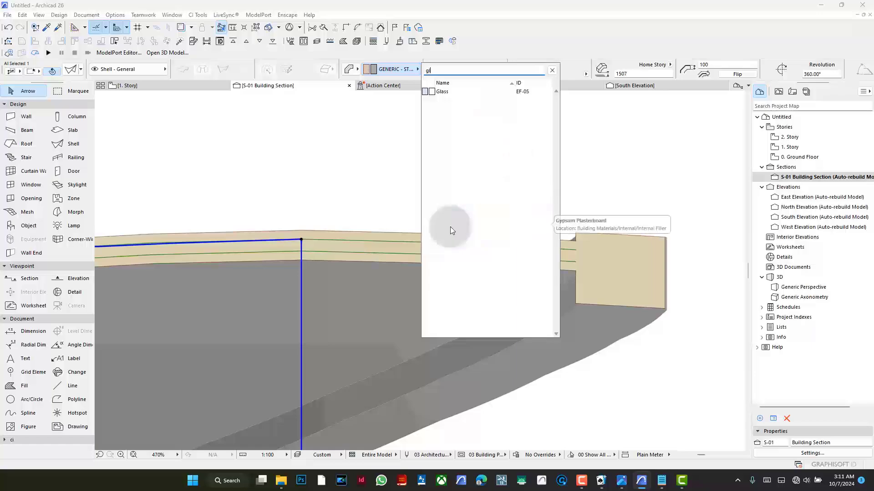
left_click(495, 93)
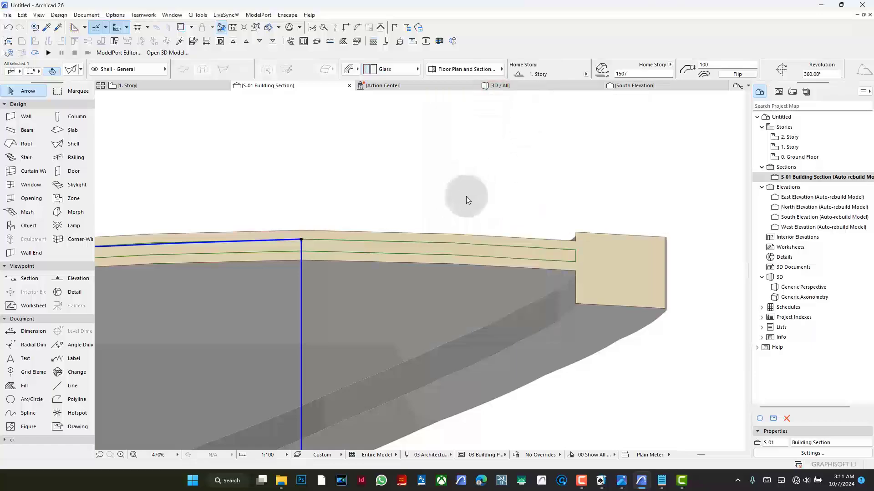
left_click(466, 198)
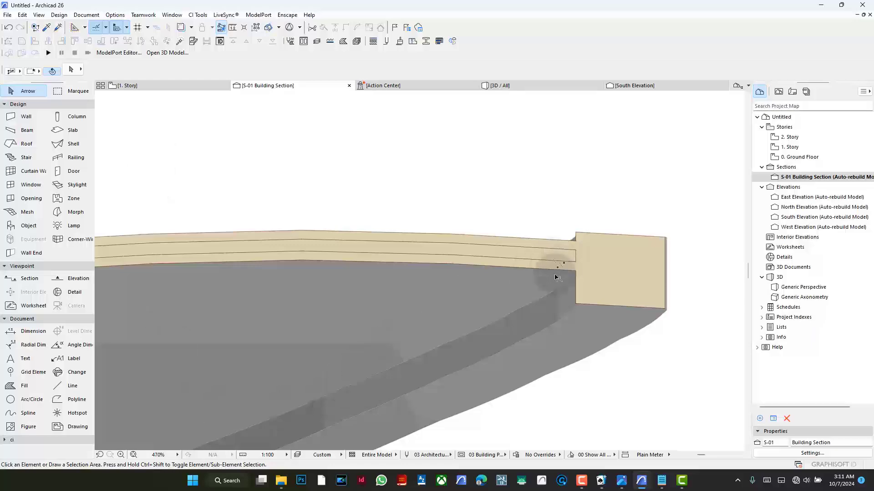
- Assign the Steel building material to the 250 mm shell surrounding the glass shell
left_click(553, 246)
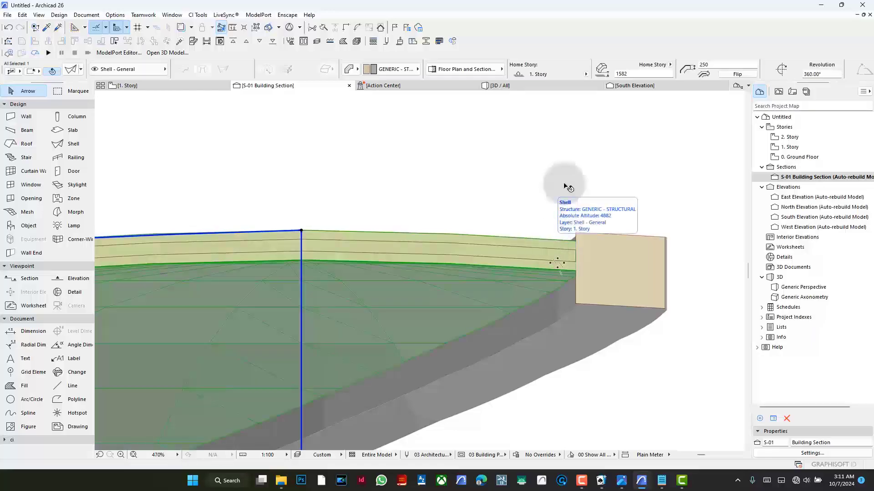
left_click(397, 69)
type("ste")
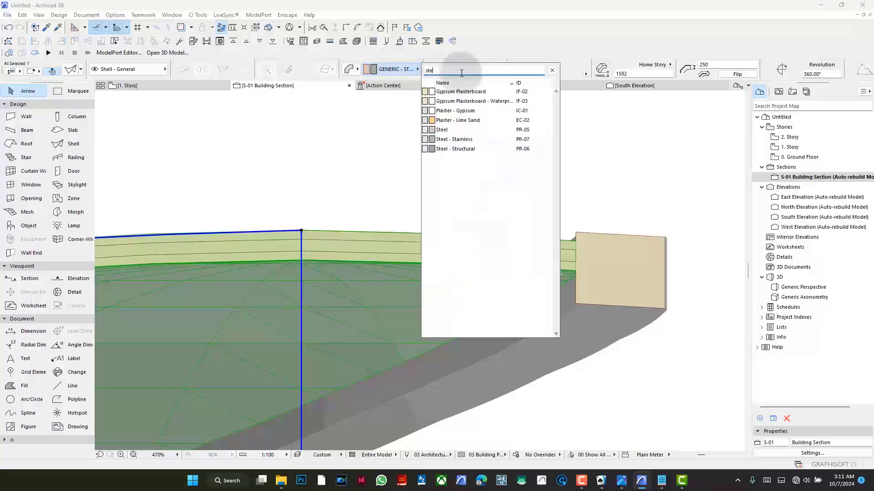
left_click(473, 129)
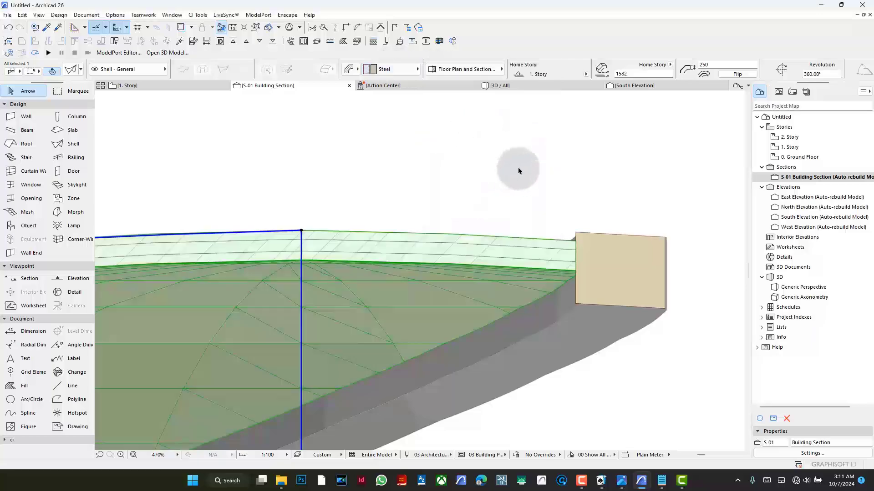
left_click(535, 172)
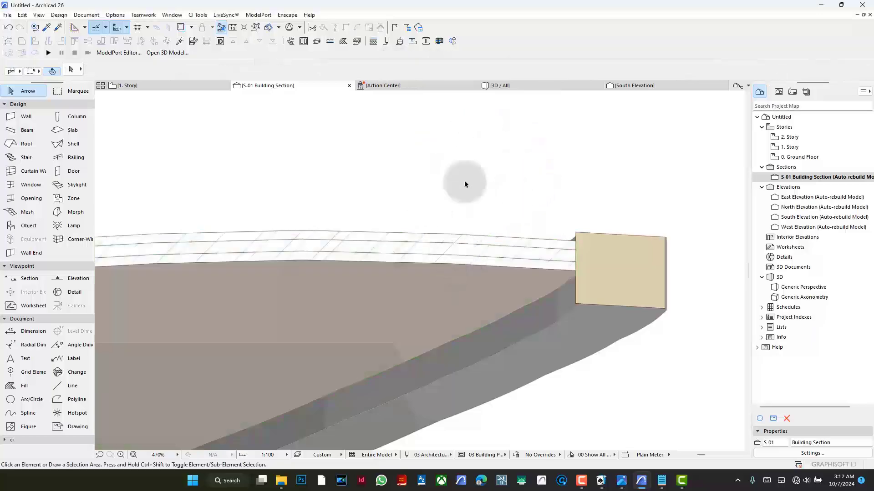
- Inspect the nested glass and steel shells within the canopy rim in 3D from above and below
left_click(521, 88)
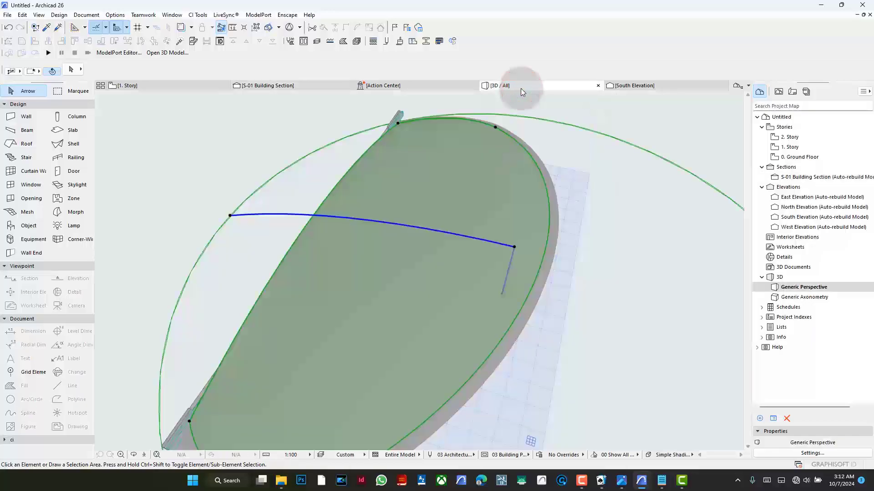
left_click(463, 213)
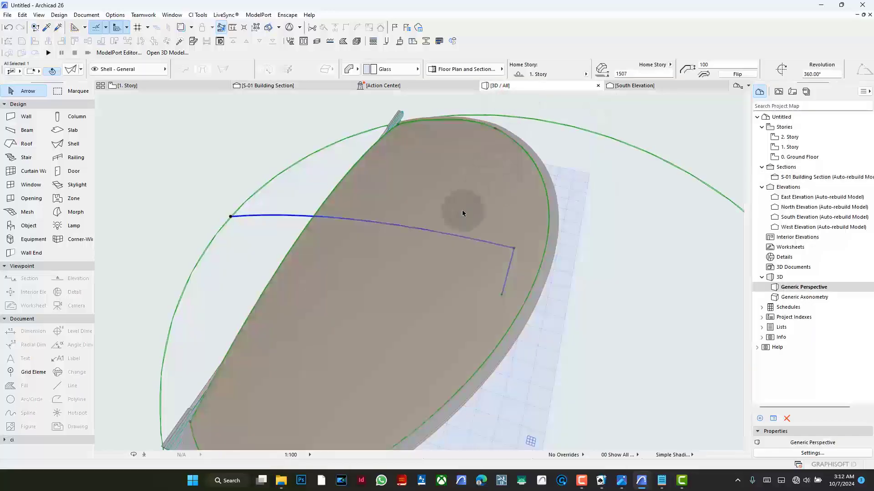
left_click(221, 157)
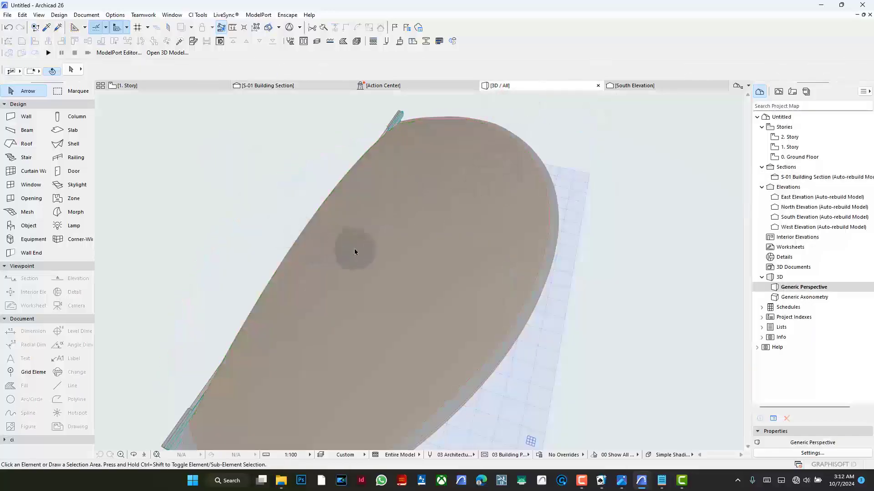
middle_click_drag(355, 252, 275, 207, "shift")
scroll(463, 311, "up", 5)
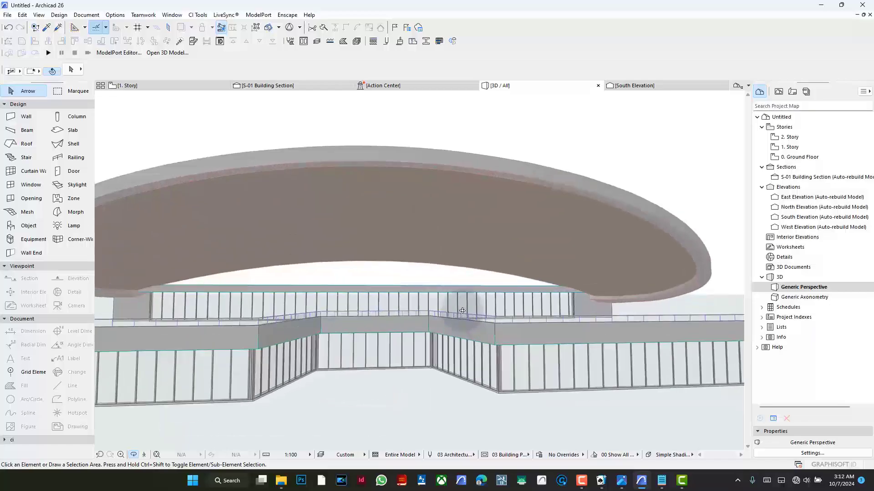
scroll(463, 310, "down", 6)
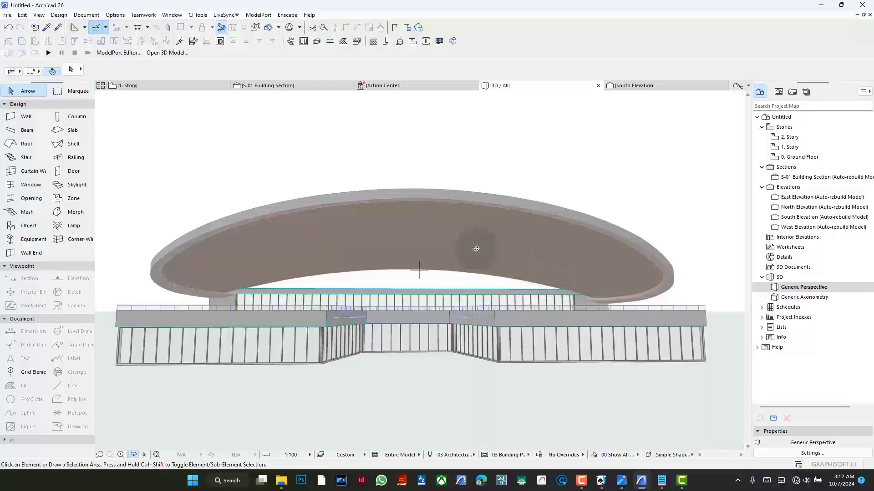
middle_click_drag(405, 228, 360, 259, "shift")
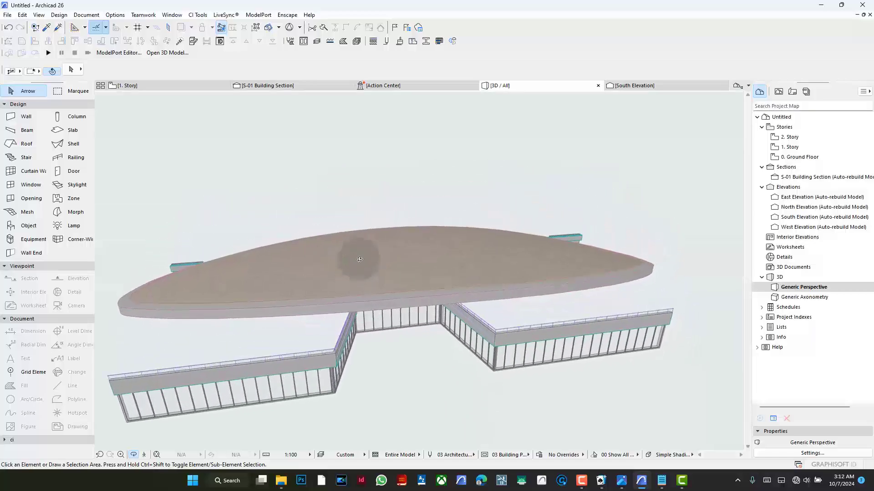
- Move the reference photo on the first-story plan farther away from the canopy outline
left_click(156, 85)
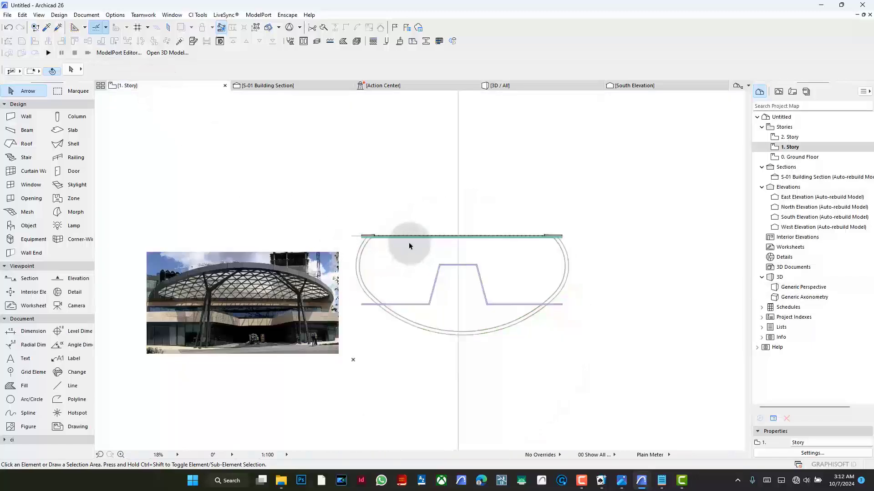
scroll(384, 211, "down", 4)
left_click(335, 249)
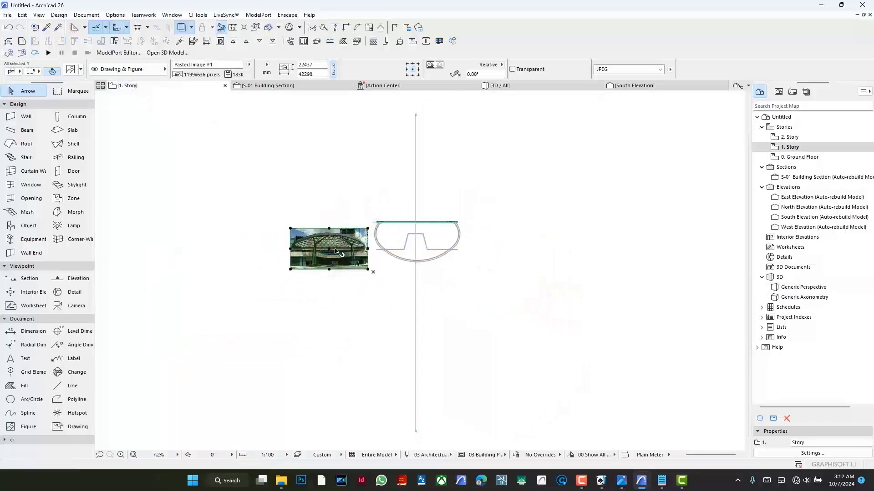
left_click_drag(330, 251, 209, 251)
left_click(444, 265)
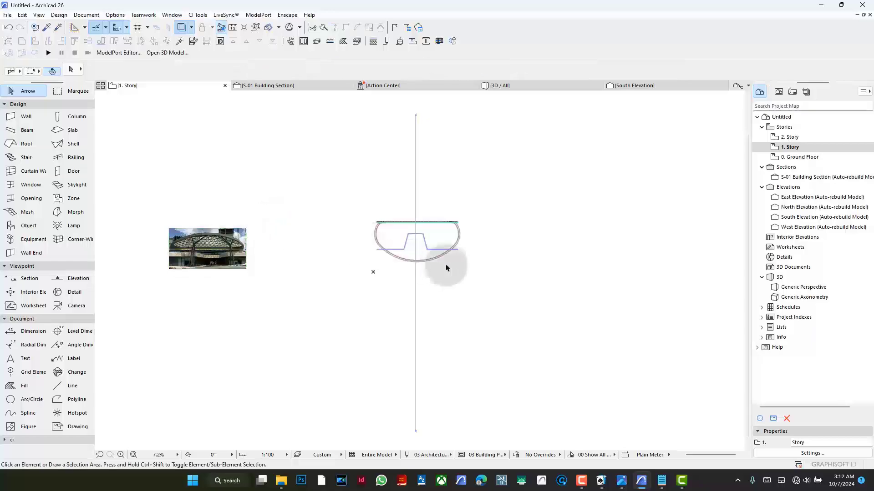
- Examine the canopy outline in plan and the diagonal lattice pattern in the reference photo
scroll(447, 222, "up", 1)
scroll(446, 222, "up", 4)
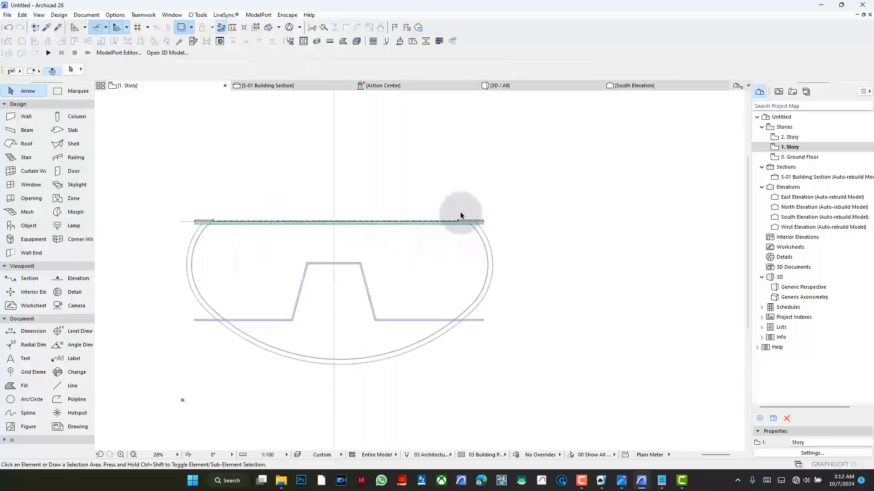
scroll(468, 205, "down", 6)
scroll(299, 262, "up", 3)
scroll(298, 261, "up", 8)
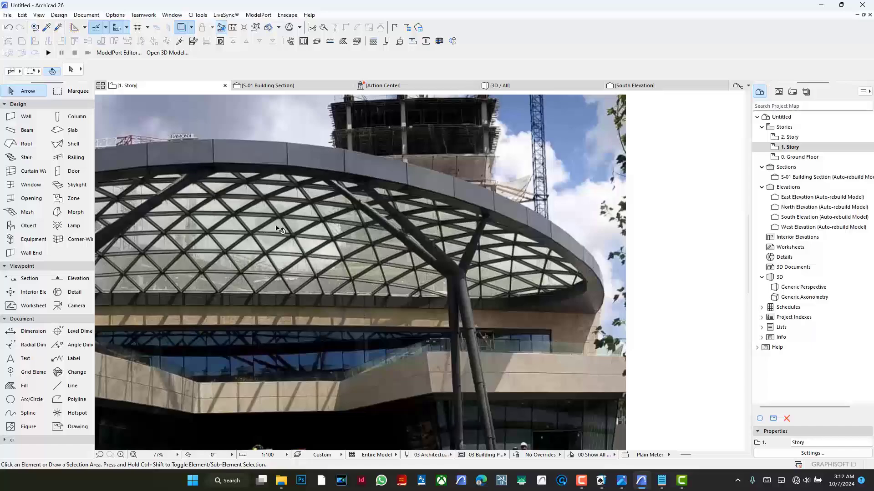
scroll(214, 276, "down", 6)
scroll(214, 275, "down", 1)
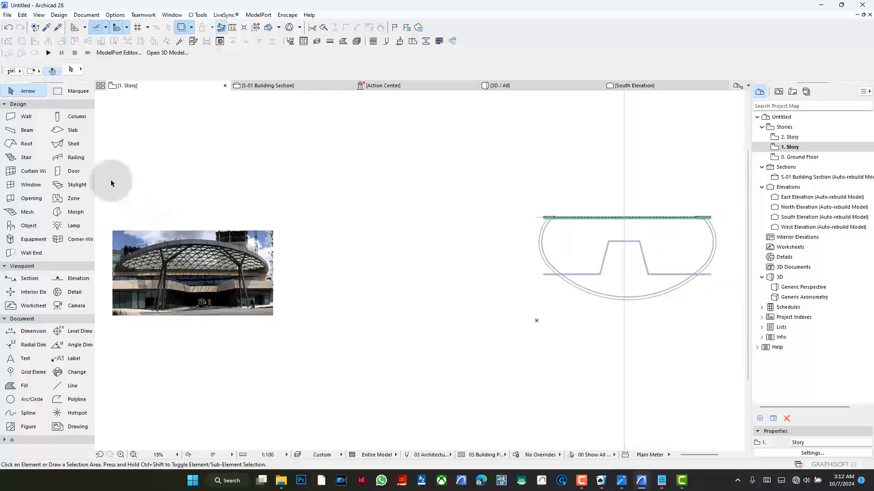
- Activate the Beam tool and examine the lattice bar directions and density in the reference photo against the canopy plan
left_click(26, 131)
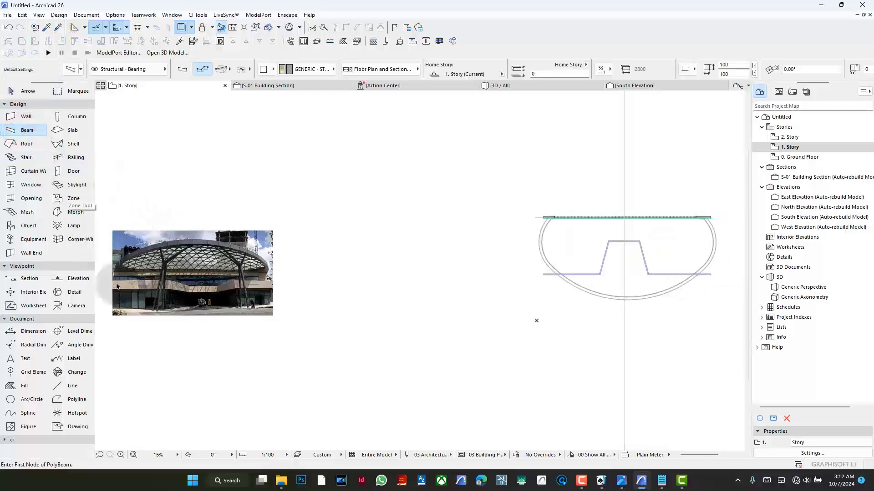
scroll(191, 248, "up", 8)
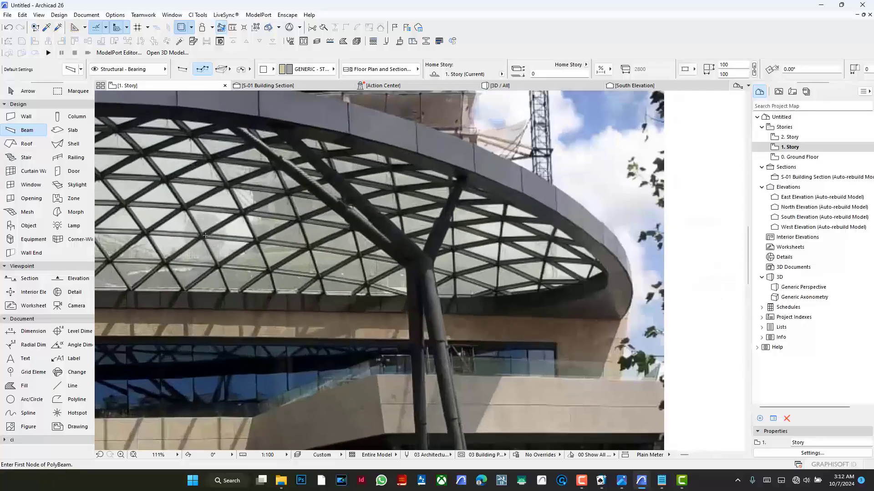
scroll(157, 244, "down", 5)
scroll(157, 243, "down", 4)
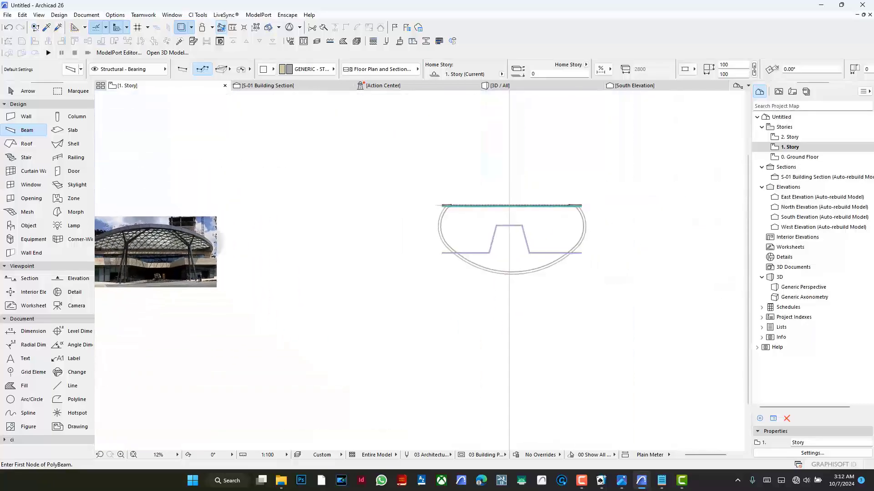
scroll(212, 225, "up", 5)
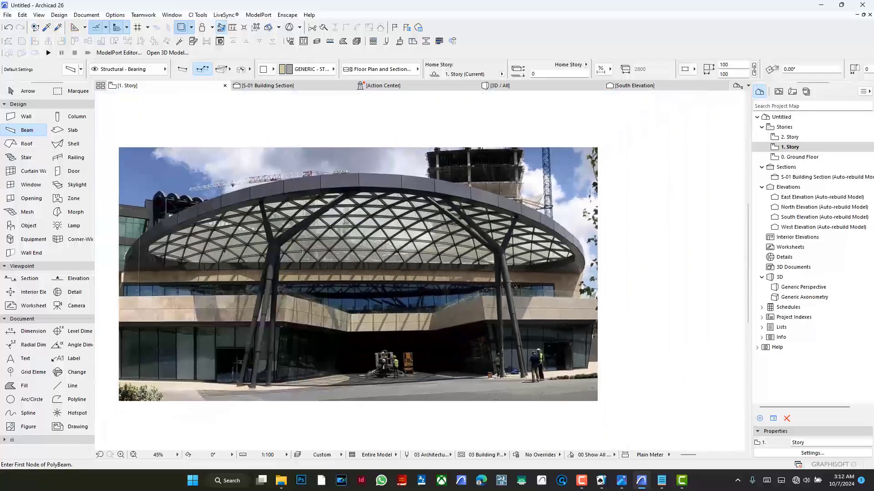
scroll(382, 245, "up", 4)
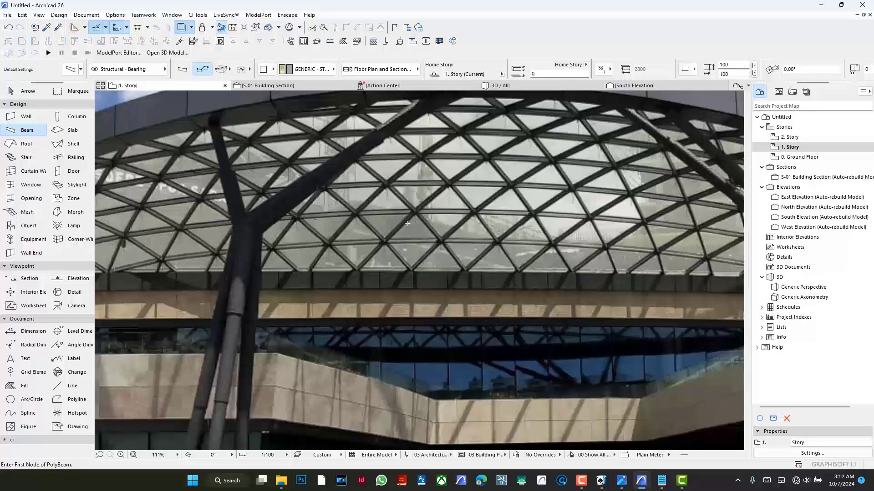
scroll(412, 233, "down", 8)
scroll(218, 247, "down", 3)
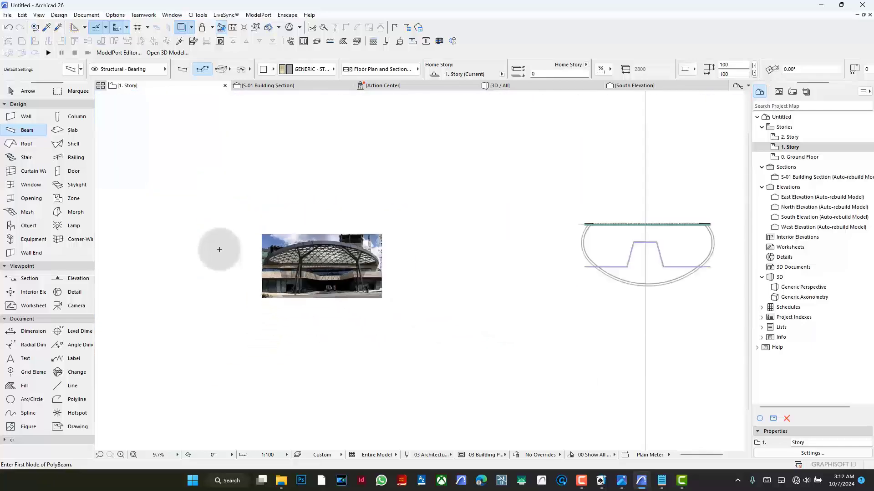
scroll(569, 230, "up", 5)
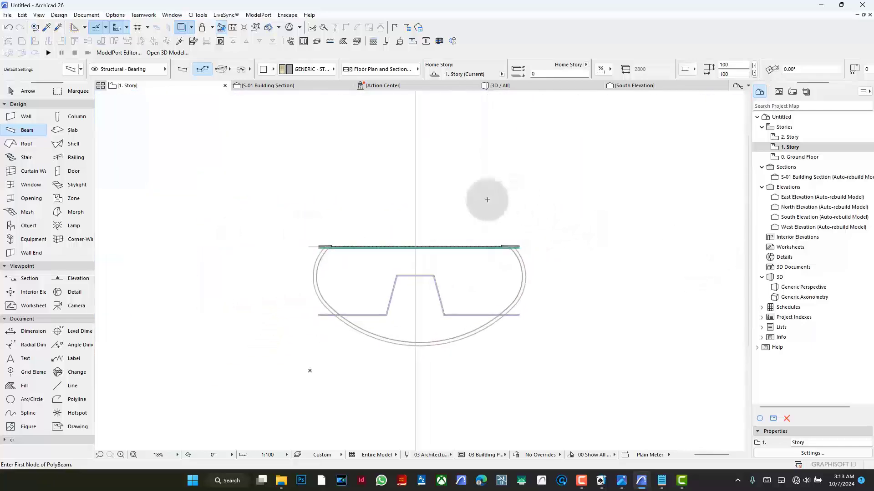
scroll(233, 144, "down", 3)
left_click(487, 149)
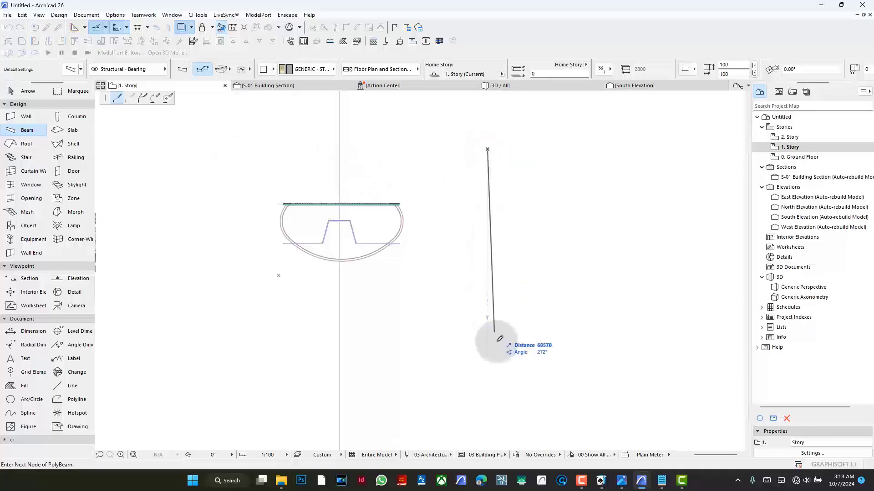
double_click(488, 311)
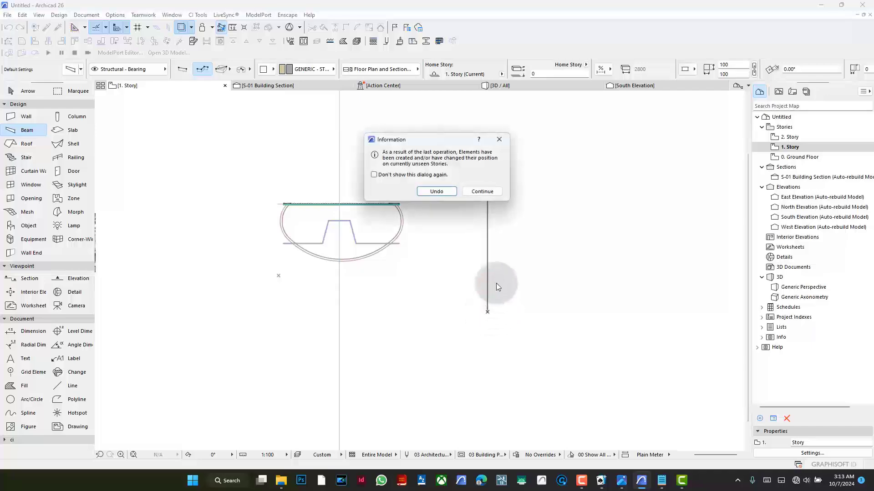
left_click(436, 191)
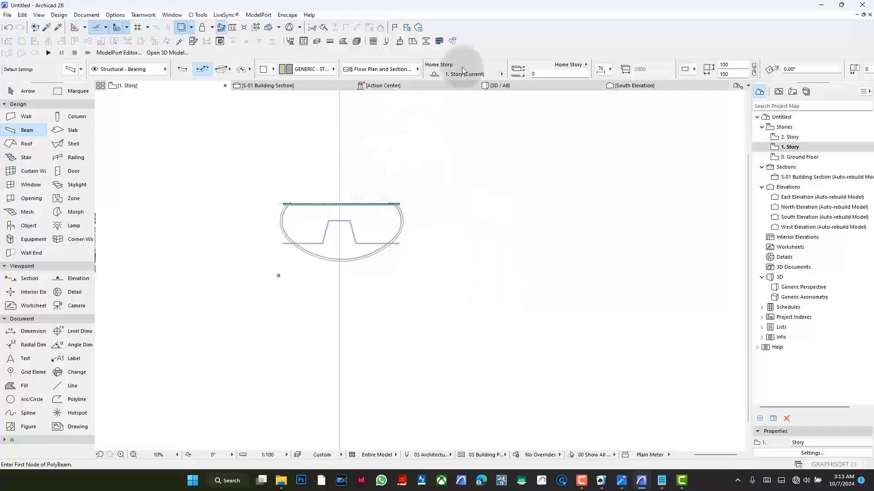
- Set the beam's home story to 2. Story and draw a vertical beam about 60,355 mm long beside the canopy outline
left_click(502, 75)
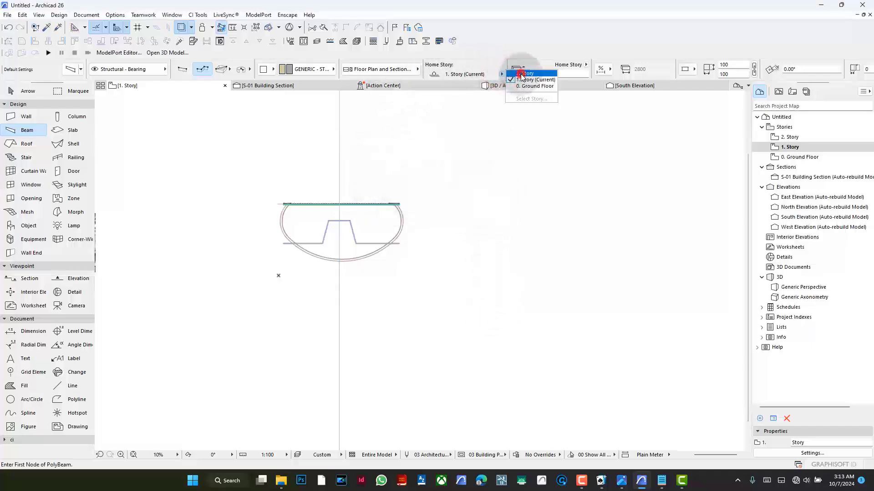
left_click(522, 73)
left_click(473, 167)
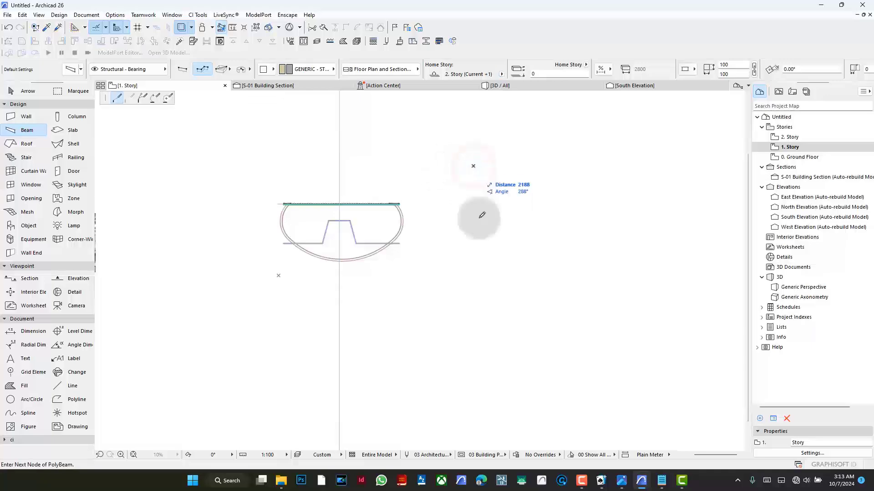
double_click(473, 325)
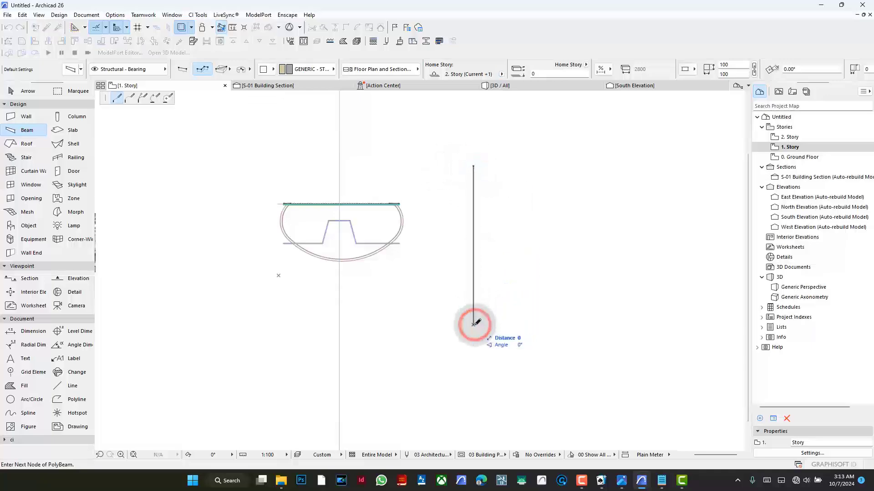
- Multiply the vertical beam horizontally away from the canopy with the Spread method at 2500 mm spacing, making 29 copies
scroll(555, 259, "down", 5)
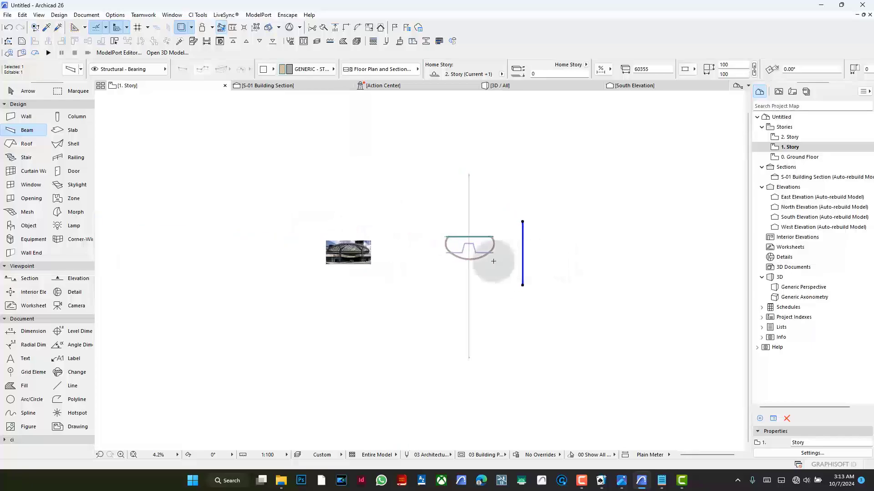
scroll(361, 236, "up", 13)
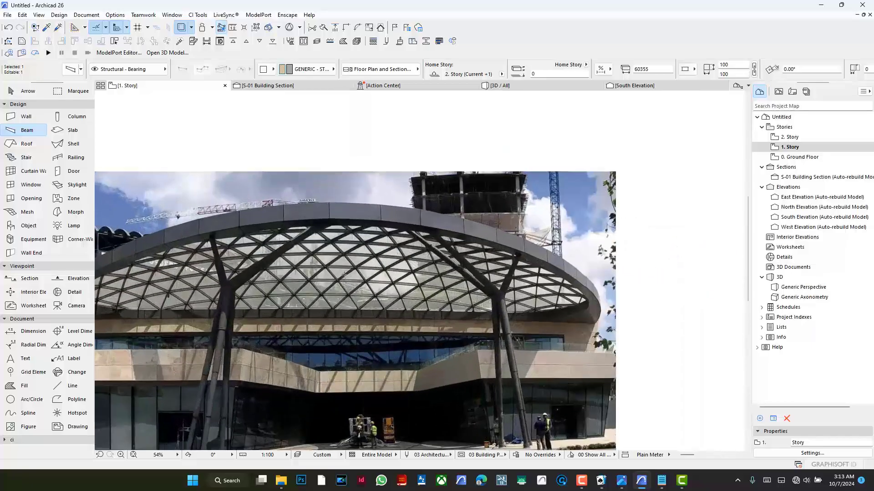
scroll(339, 269, "up", 6)
scroll(282, 254, "down", 6)
scroll(253, 250, "down", 15)
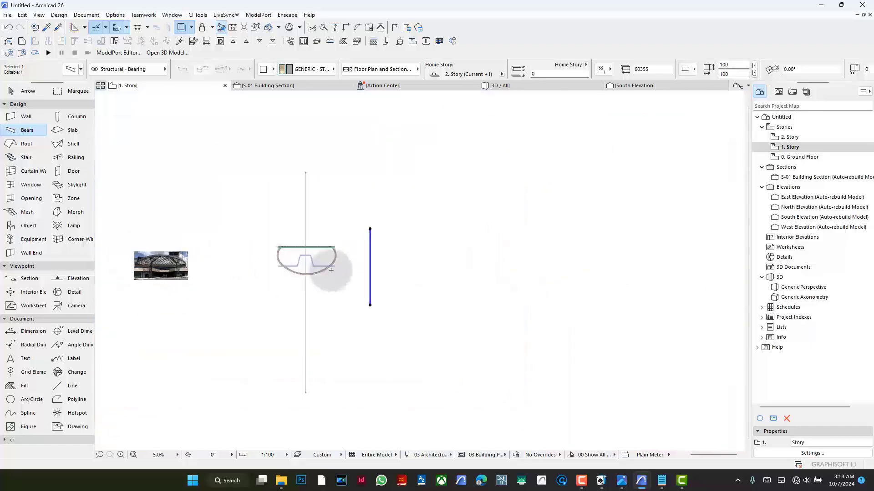
scroll(382, 250, "up", 9)
key("ctrl+u")
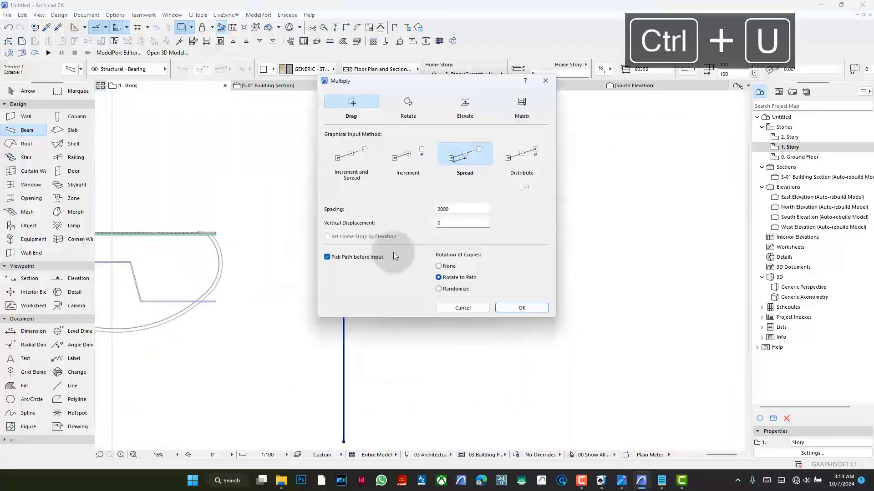
left_click(446, 210)
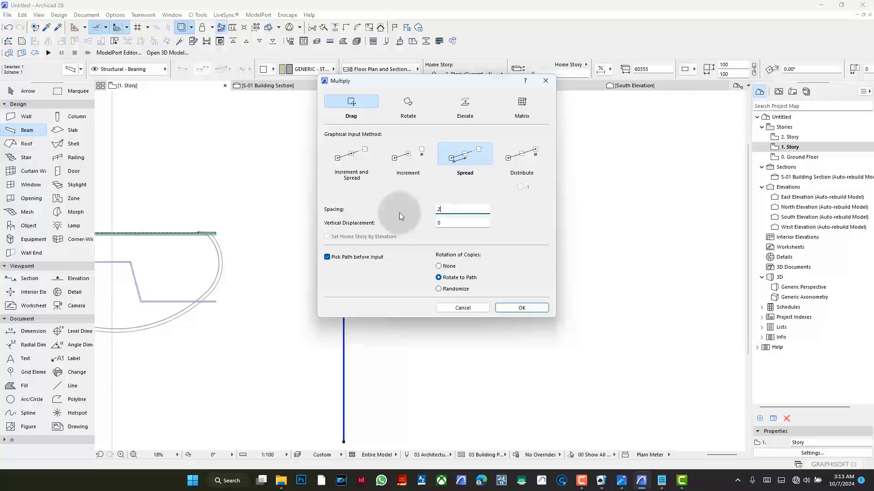
type("500")
left_click(518, 306)
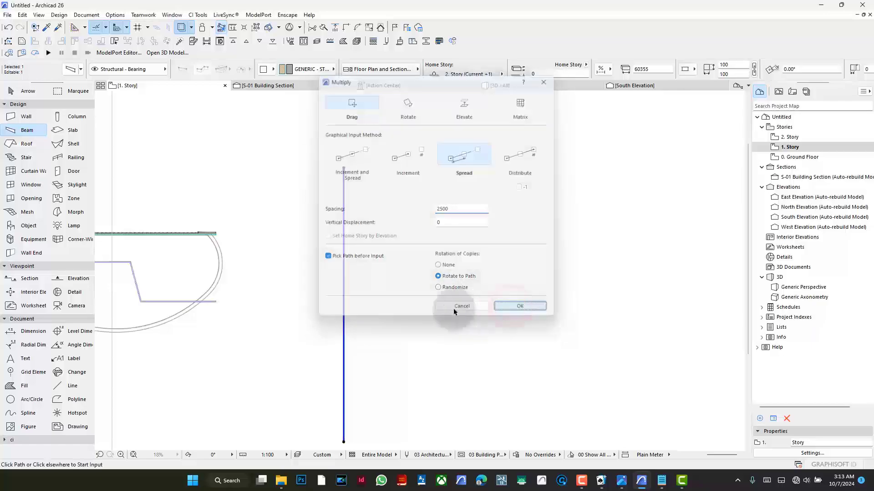
scroll(333, 257, "down", 3)
left_click(329, 251)
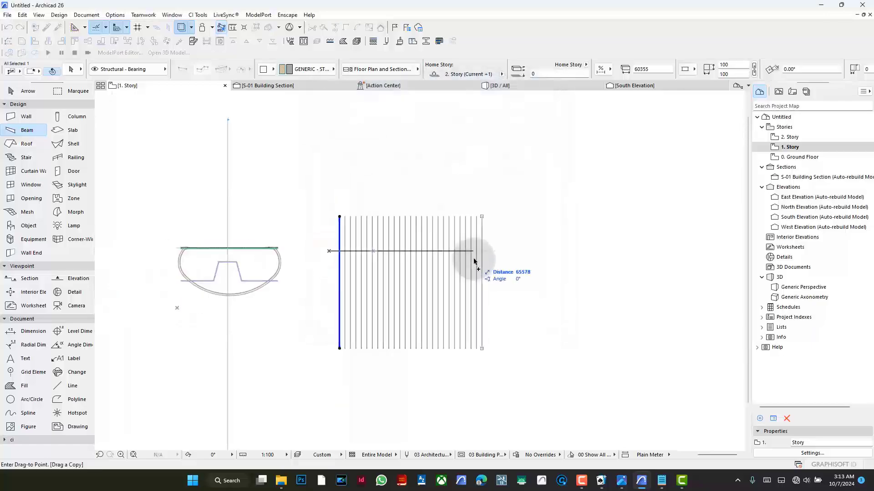
left_click(491, 254)
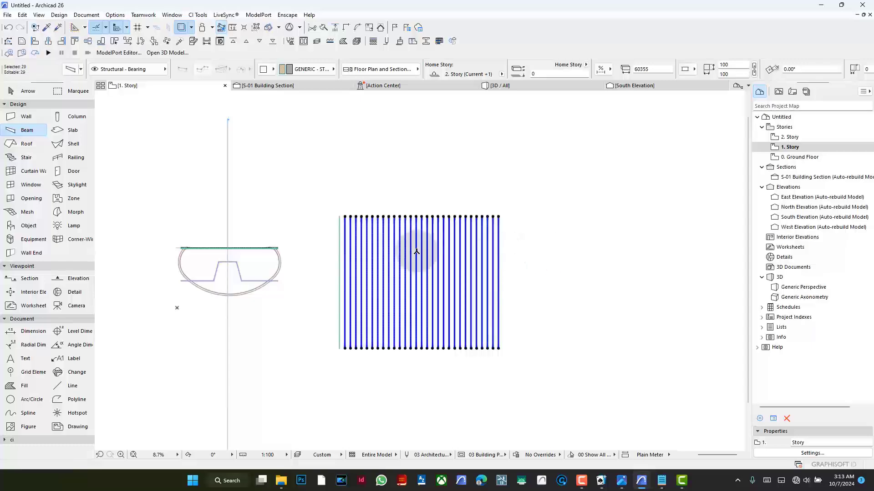
- Group the original vertical beam with its copies and rotate a copy of the group 60° clockwise about its center
left_click(339, 238, "shift")
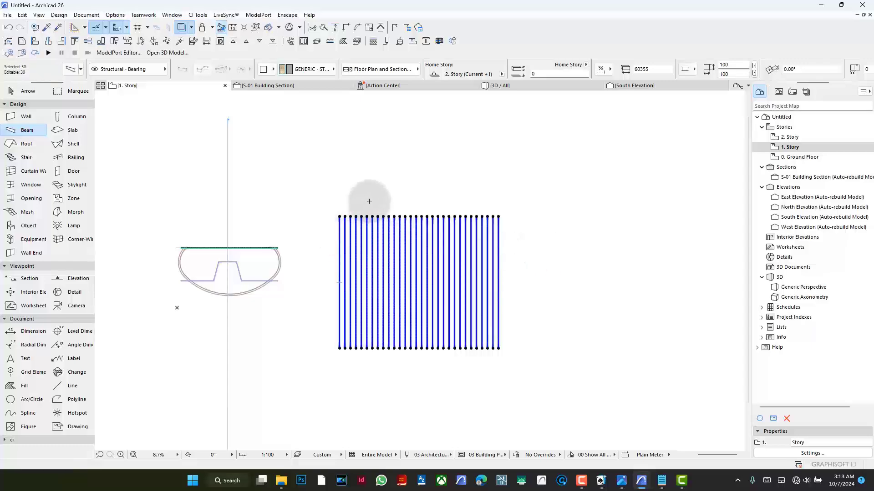
key("ctrl+g")
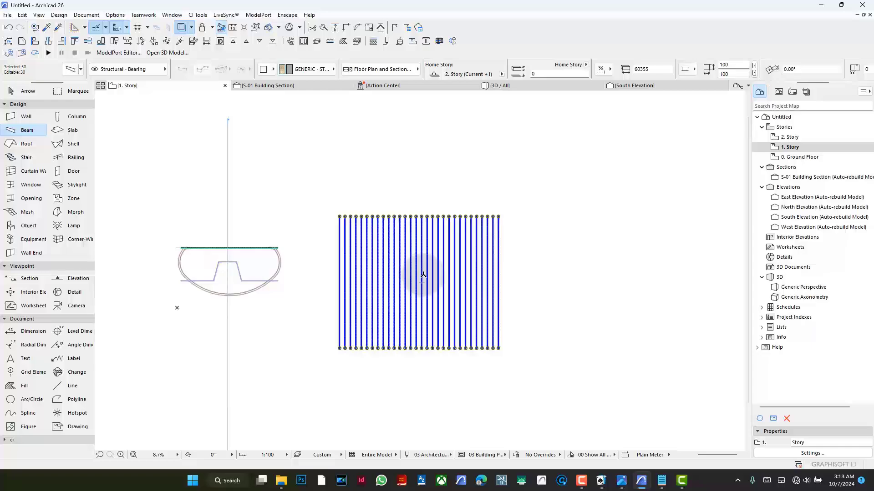
key("ctrl+e")
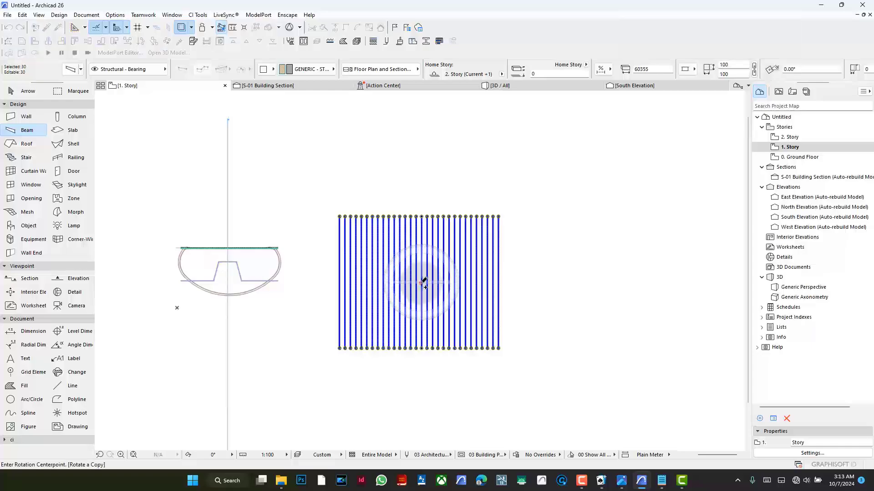
left_click(422, 282)
left_click(421, 188)
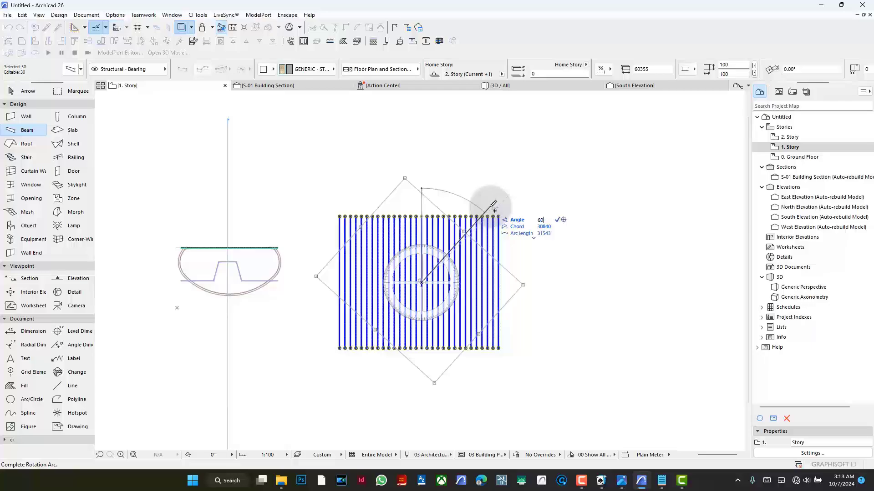
key("Return")
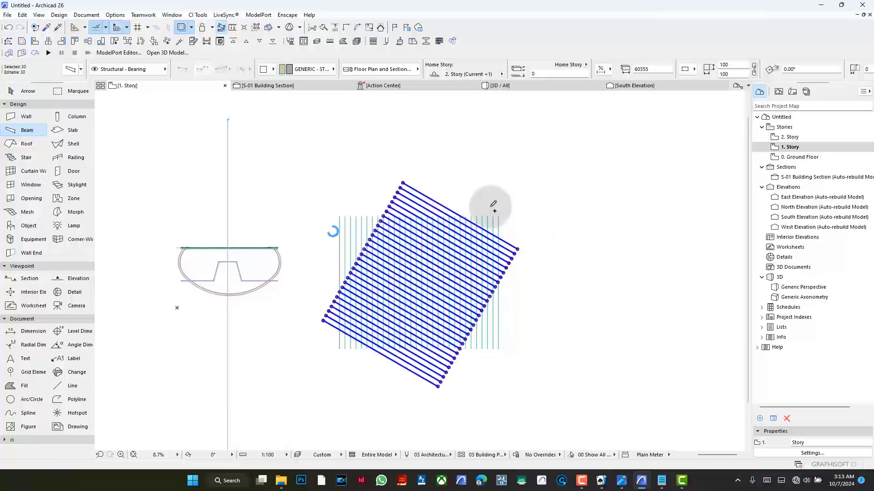
- Mirror a copy of the rotated beam group about a vertical axis through the middle of the vertical beams
scroll(400, 263, "up", 5)
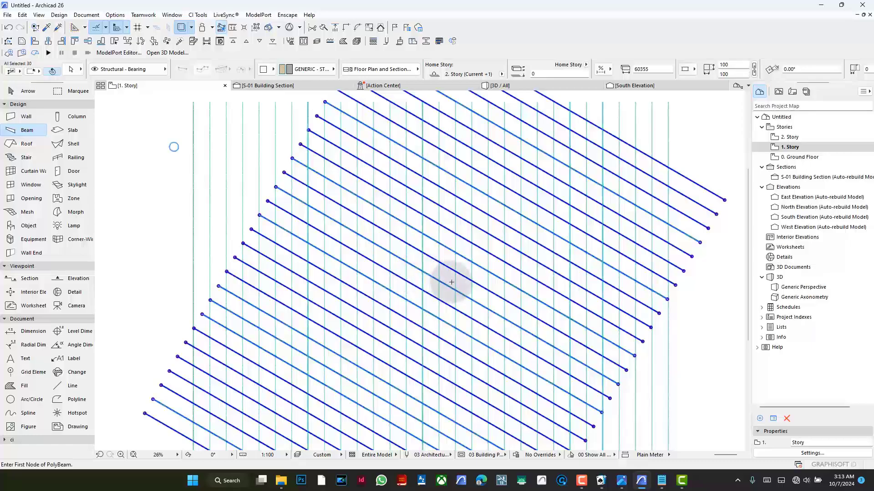
key("ctrl+shift+m")
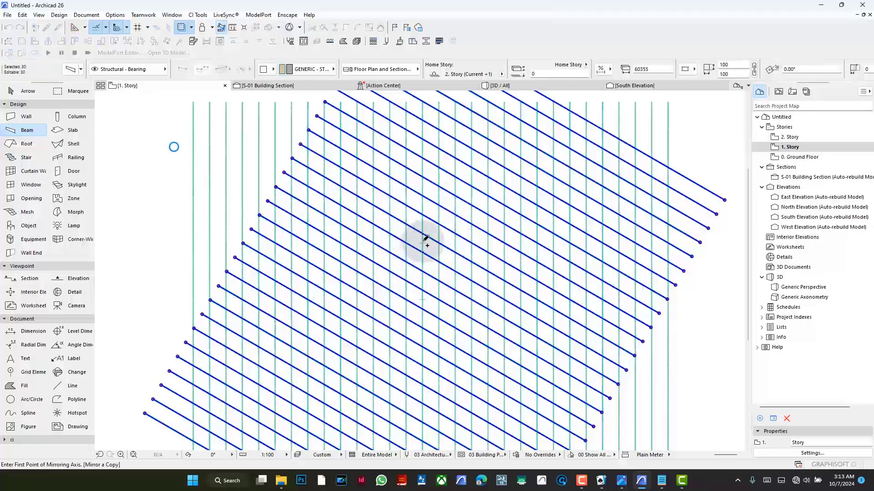
left_click(423, 234)
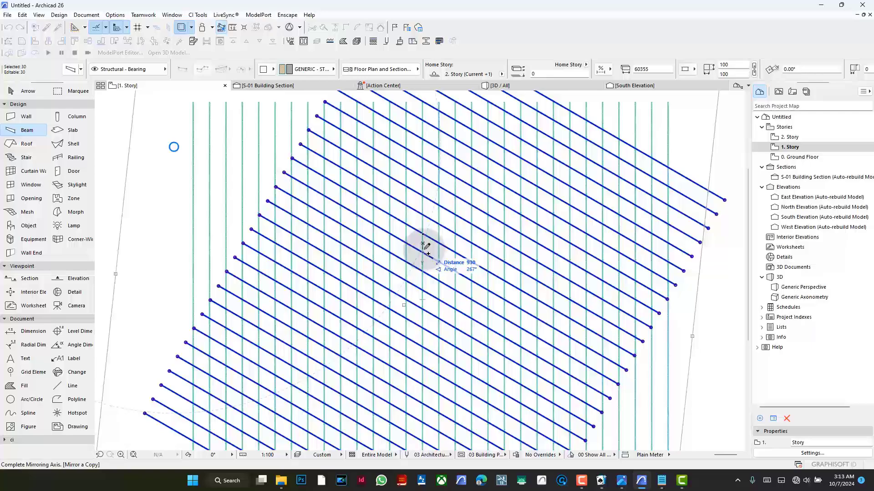
left_click(423, 295)
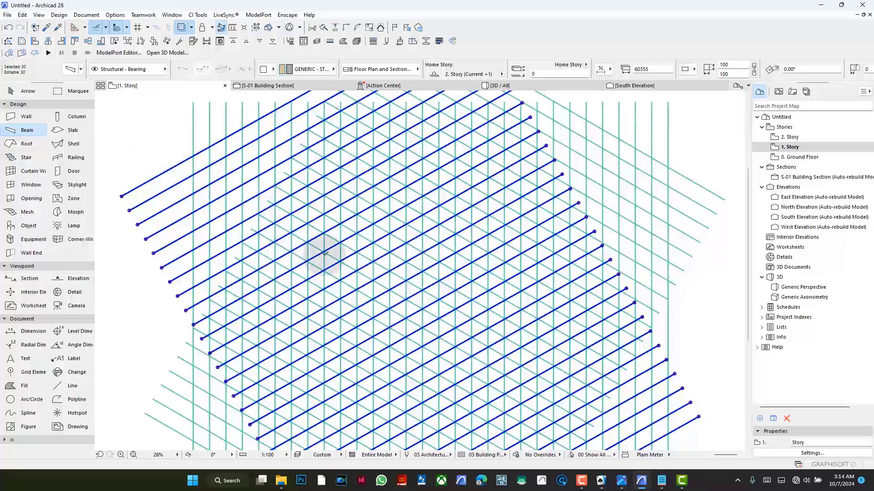
- Move the selected diagonal beam group from its crossing with the other diagonals to the nearby vertical beam's centerline, and deselect it
scroll(370, 305, "up", 15)
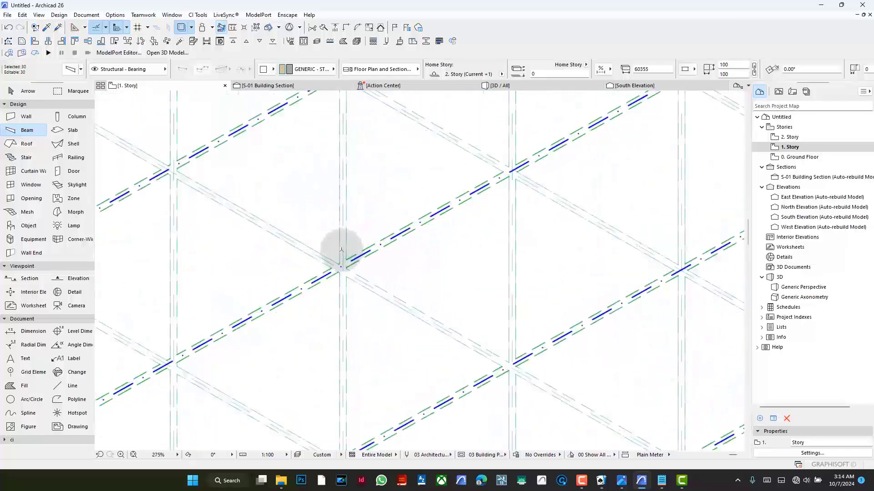
left_click(330, 311)
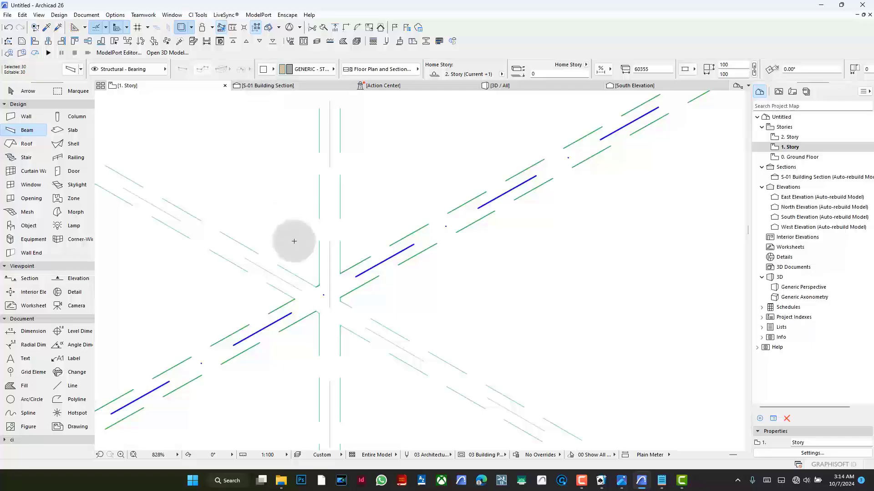
key("ctrl+d")
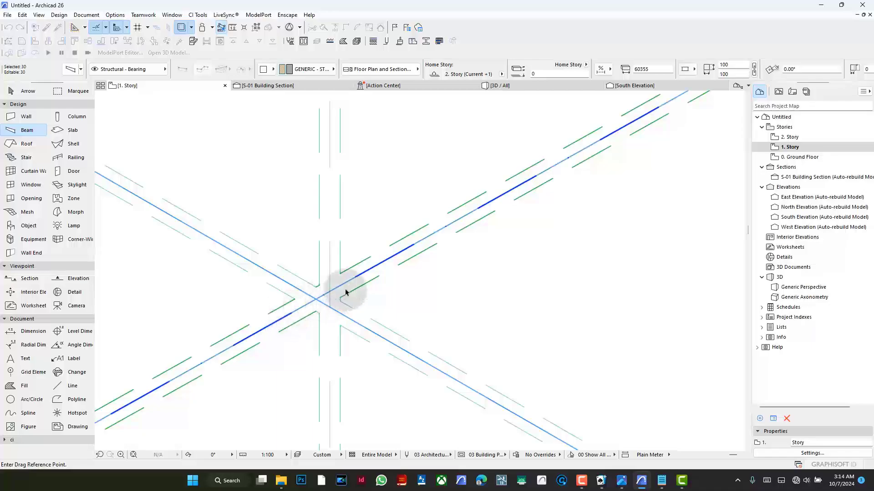
scroll(347, 293, "up", 3)
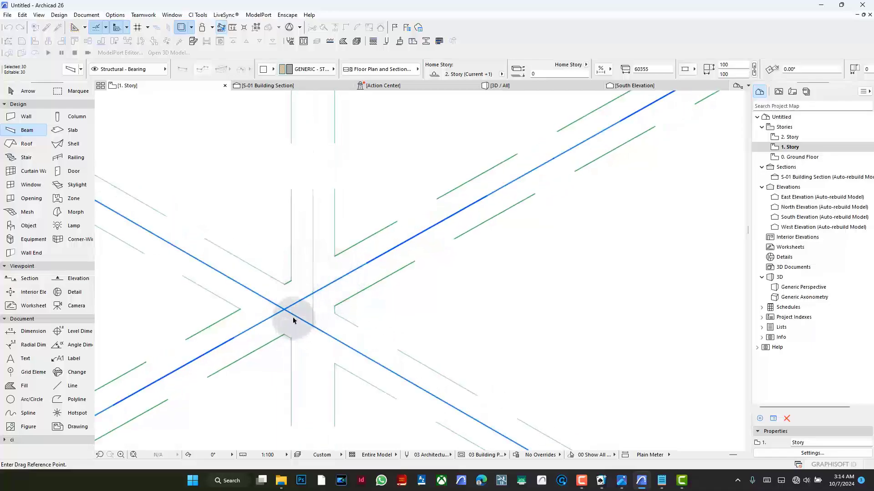
left_click(284, 312)
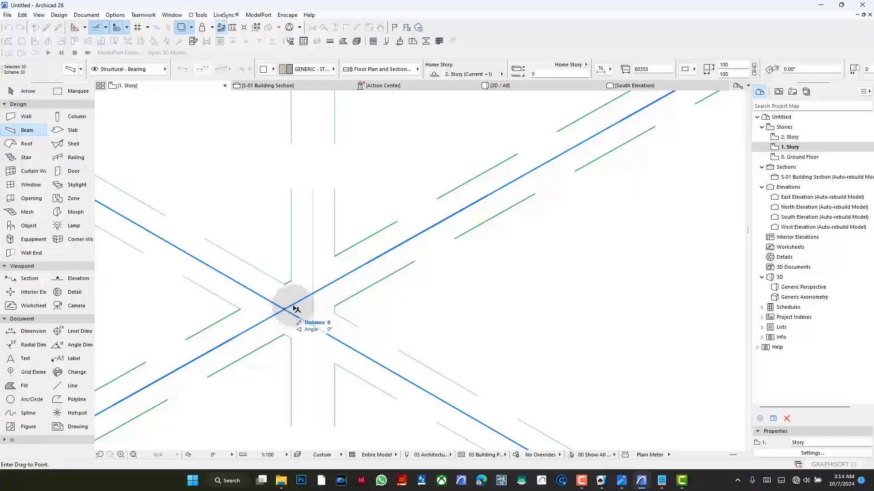
left_click(312, 295)
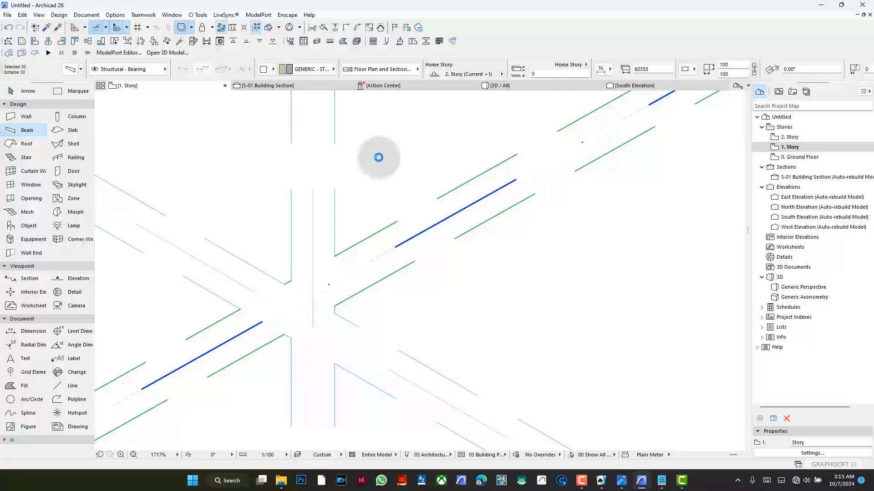
key("Escape")
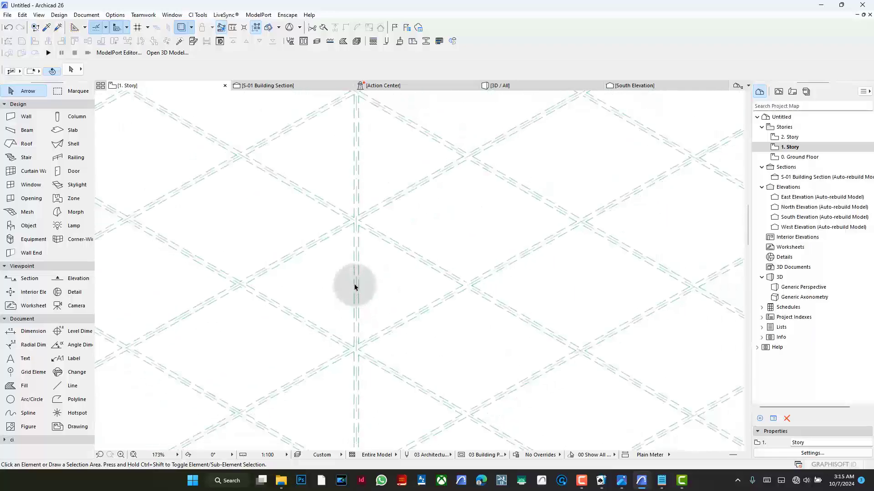
- Select both canopy outline polylines and the straight line along their flat edge, and place a copy about 85,400 mm away over the lattice's middle
scroll(355, 287, "down", 10)
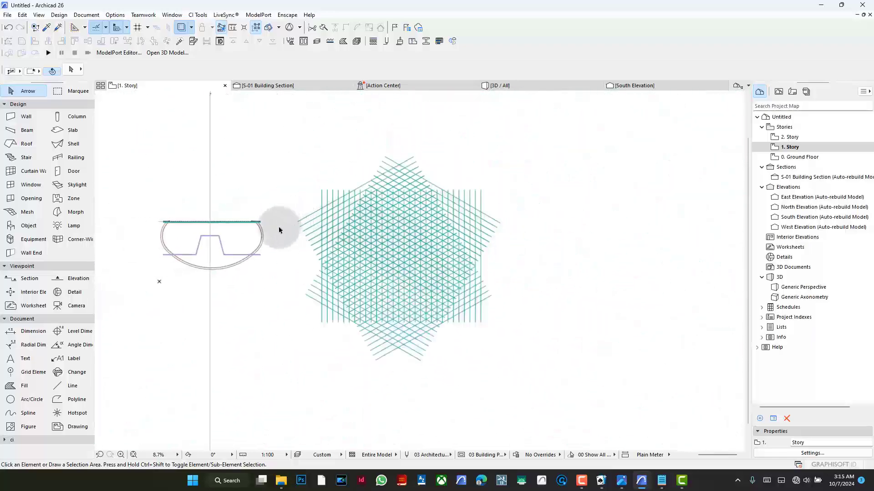
left_click(70, 403)
key("ctrl+a")
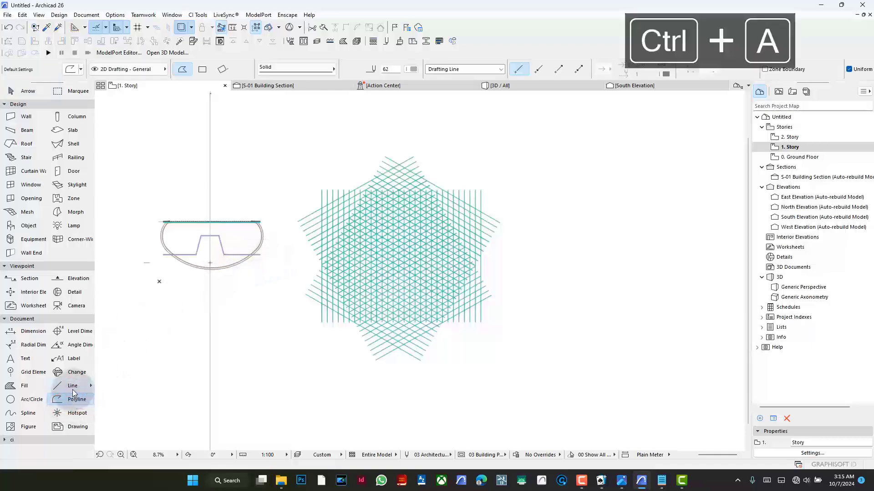
left_click(71, 386)
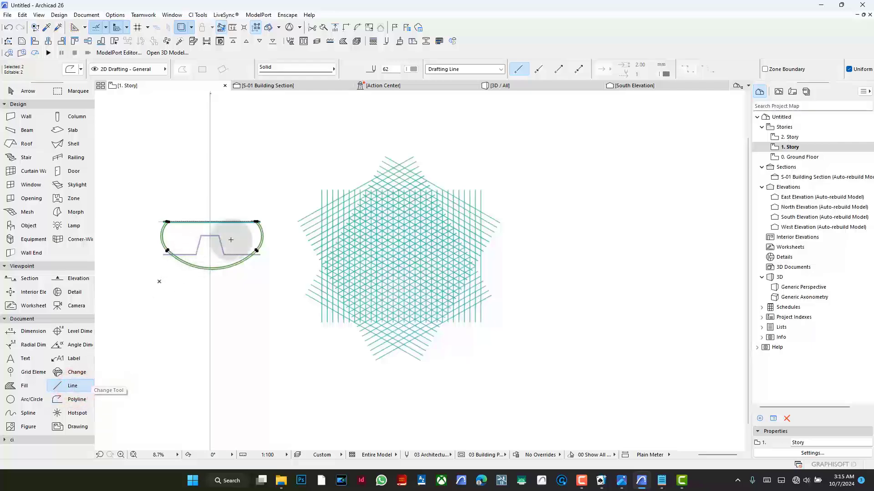
scroll(231, 239, "up", 10)
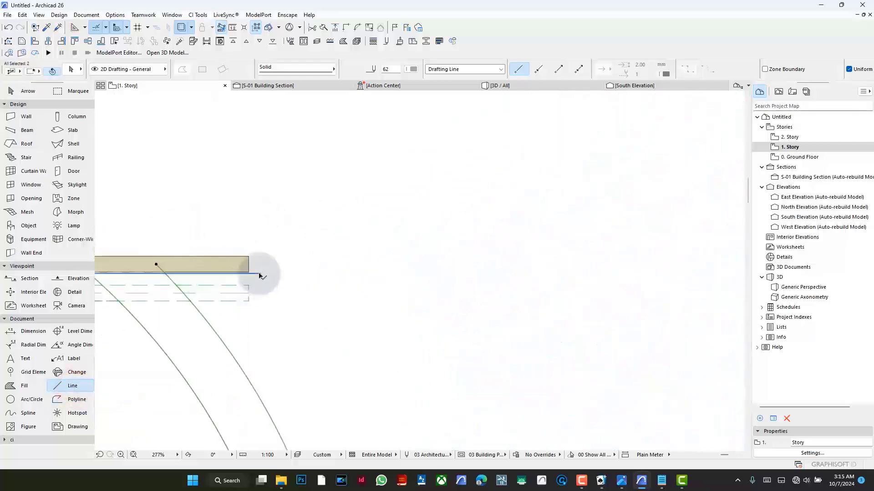
left_click(261, 276)
scroll(296, 255, "down", 10)
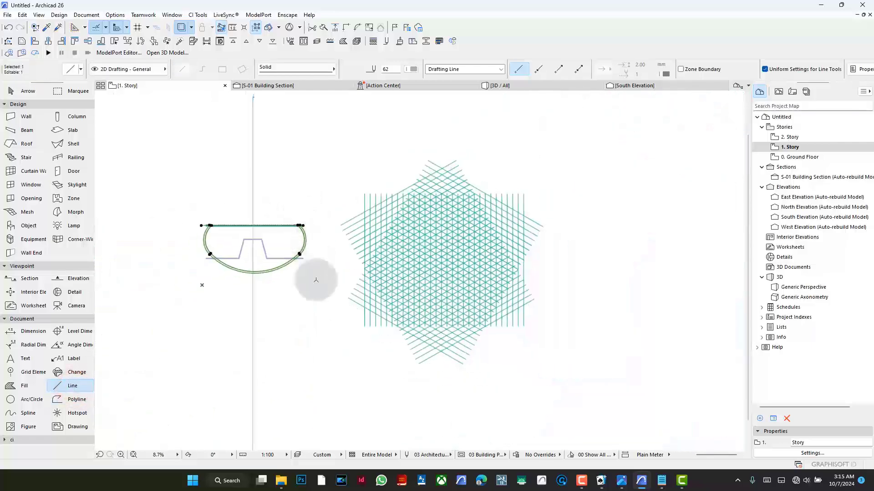
key("ctrl+d")
left_click(269, 291)
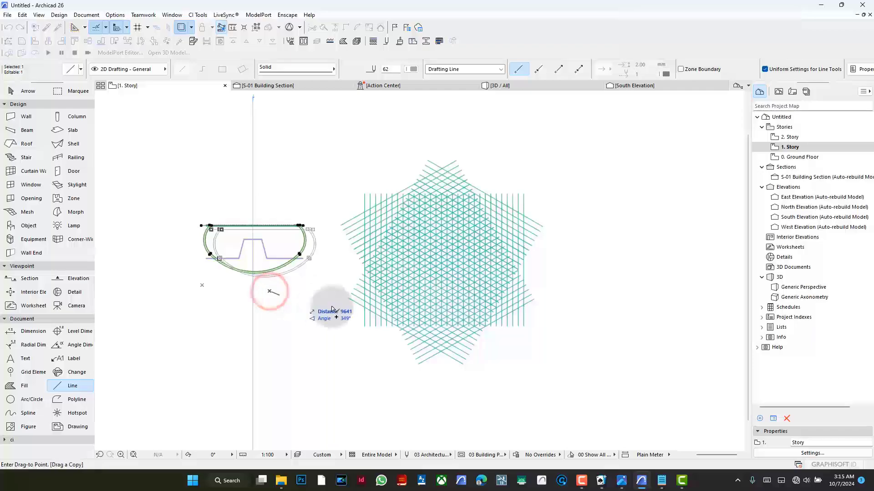
left_click(459, 312)
scroll(466, 281, "up", 3)
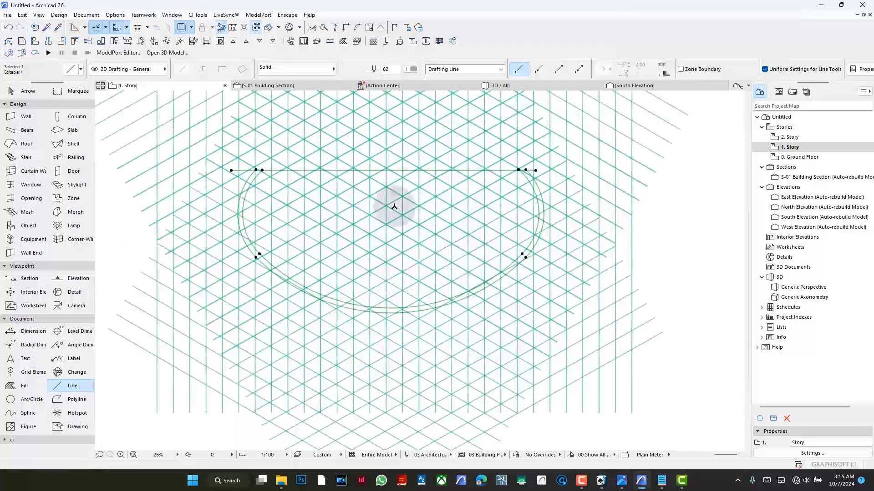
scroll(448, 310, "down", 1)
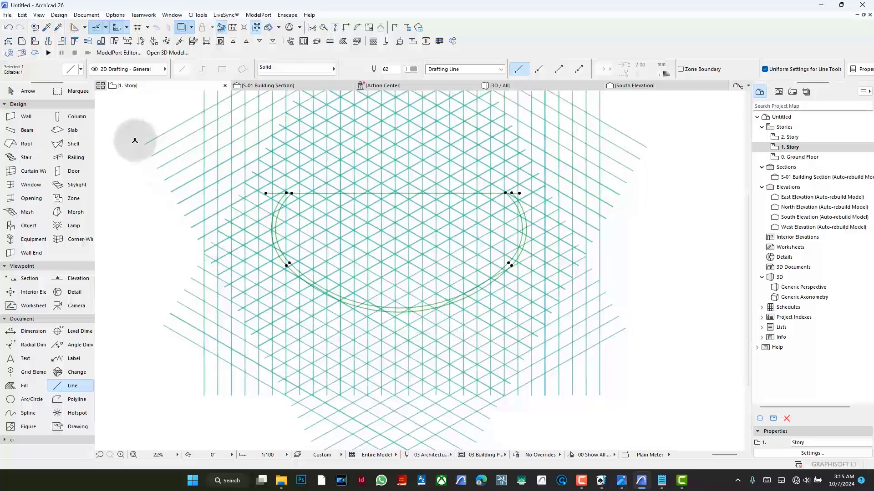
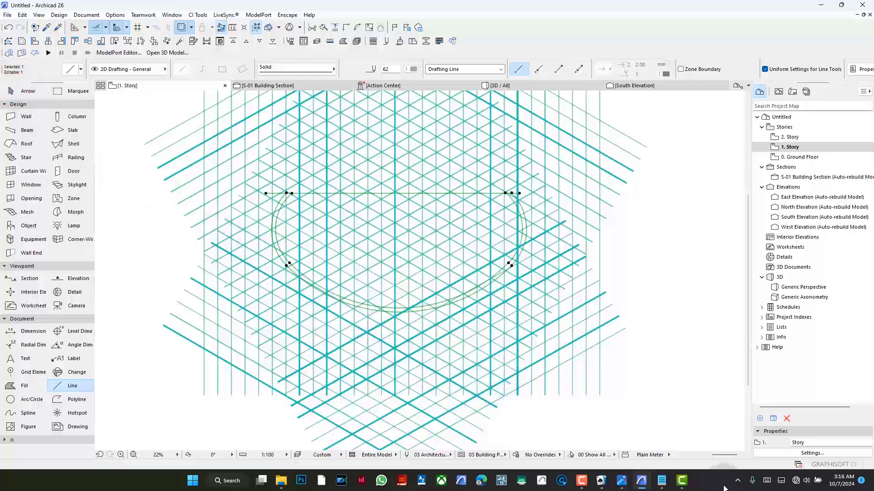
left_click(682, 484)
left_click(682, 482)
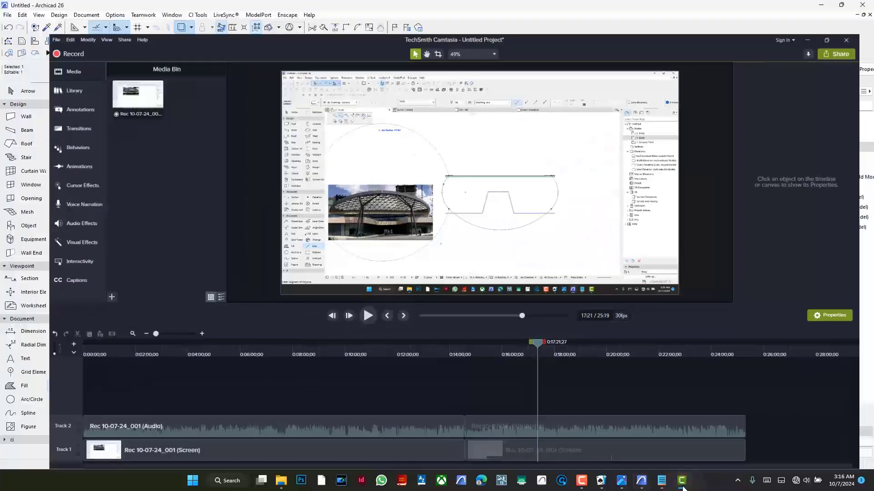
mouse_move(607, 487)
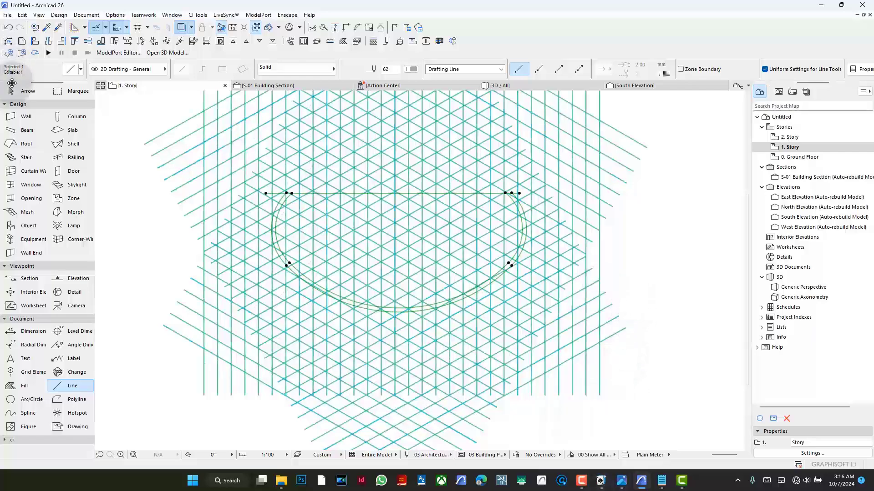
- Select the three outermost diagonal beams at the lower-left corner of the lattice and delete them
left_click(25, 91)
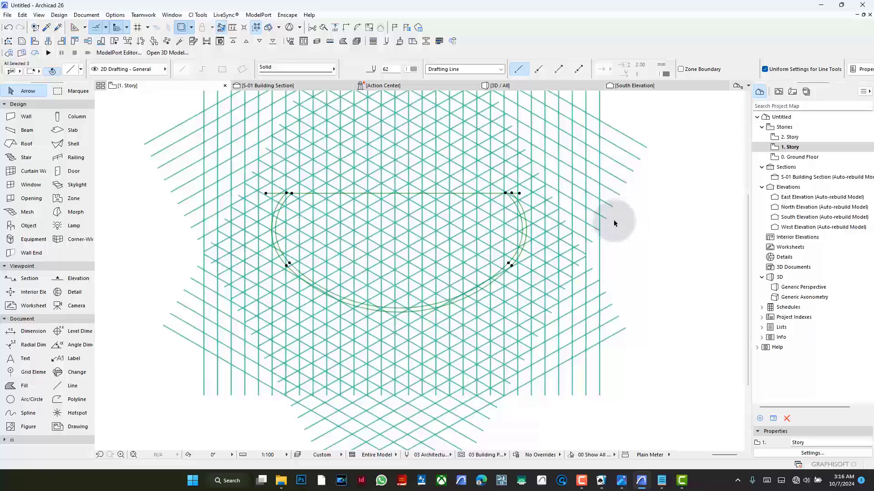
left_click(191, 285)
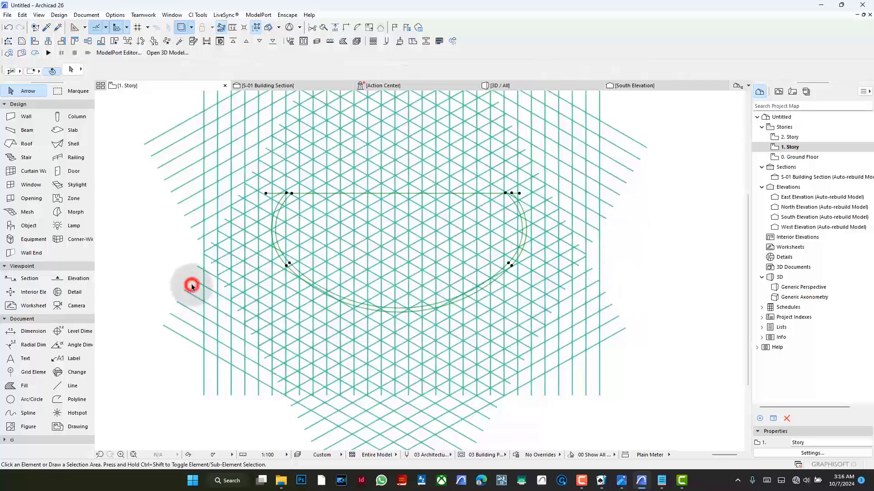
left_click(152, 349)
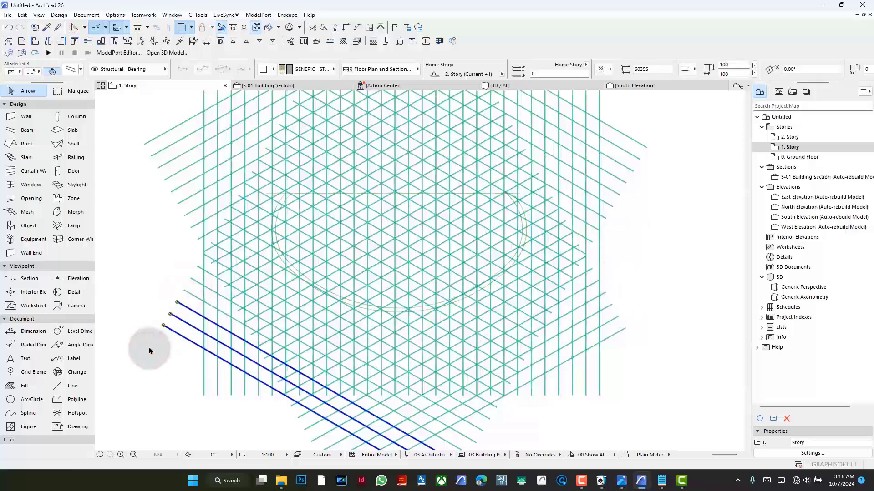
key("BackSpace")
- Delete the four outermost diagonal beams at the upper-left corner of the lattice
left_click(156, 229)
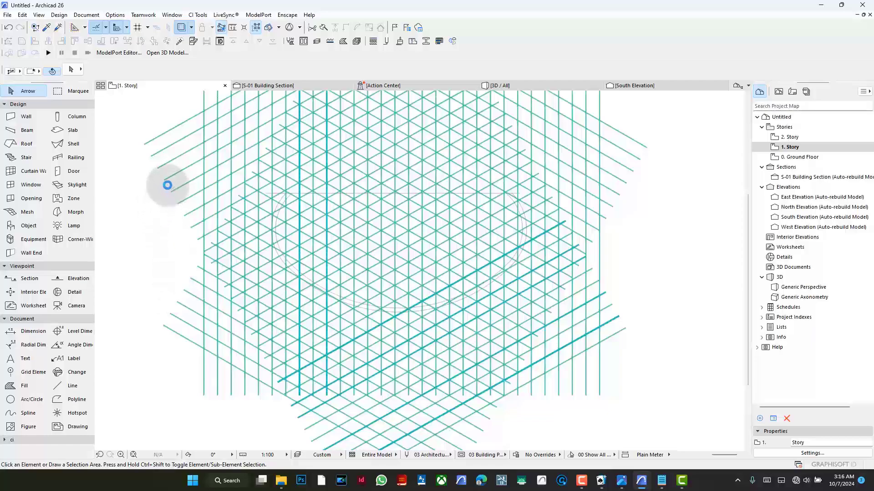
left_click(157, 150)
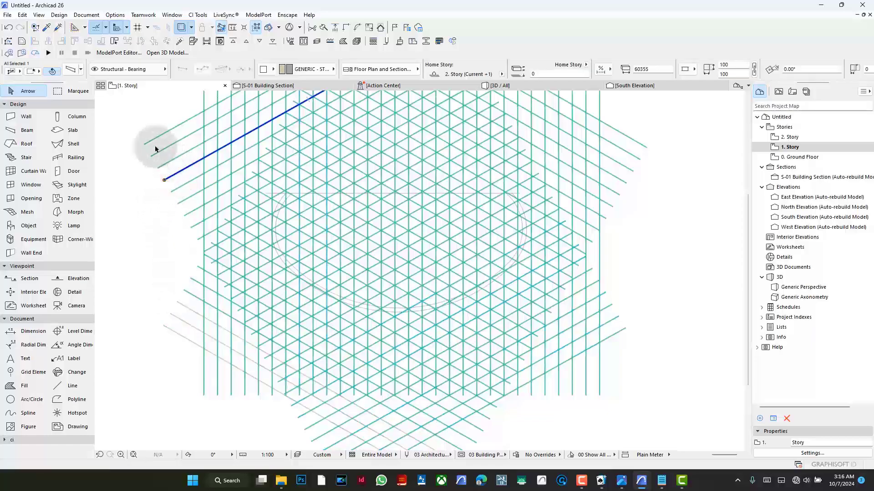
key("BackSpace")
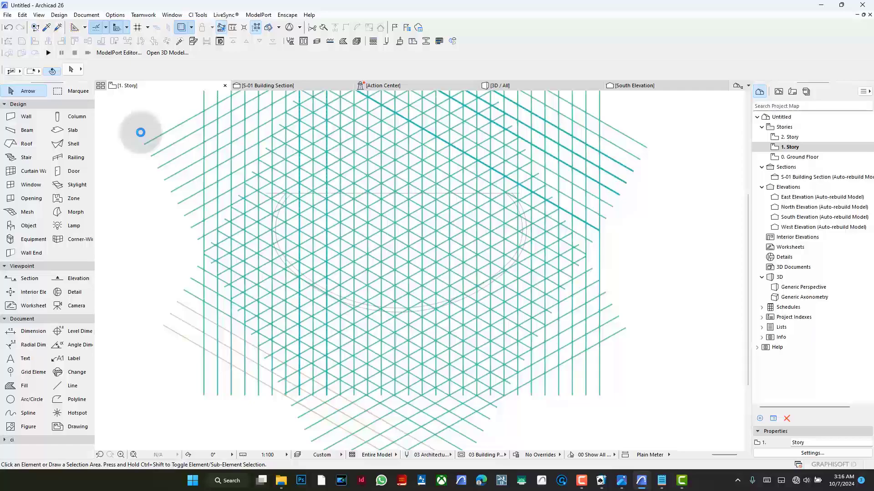
left_click(140, 132)
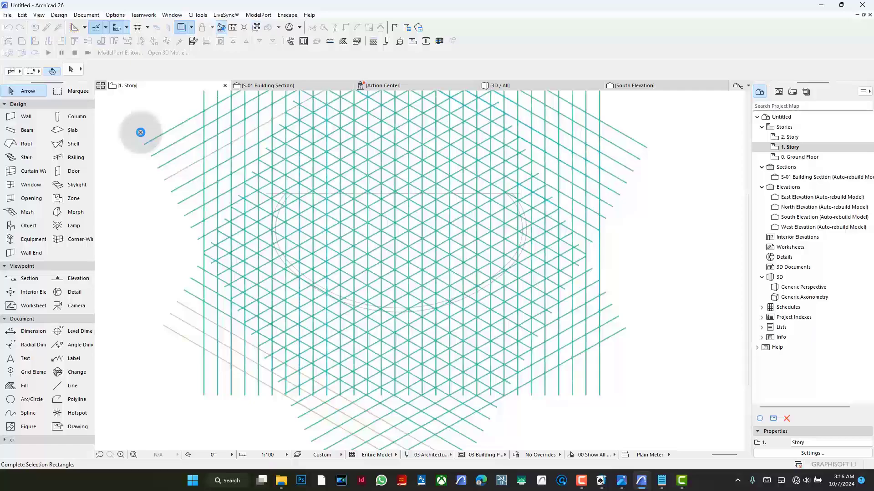
left_click(160, 166)
key("BackSpace")
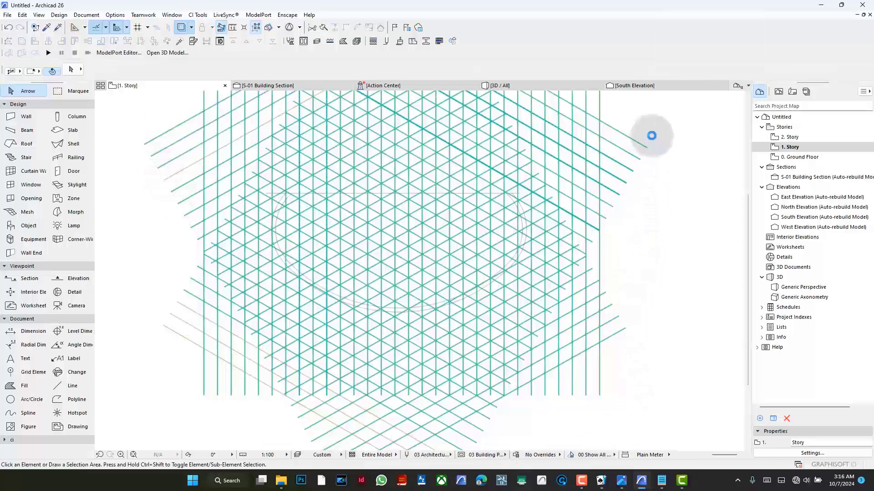
- Delete the five outermost diagonal beams at the lattice's upper-right corner and the outer beams at its lower-right corner
left_click(677, 124)
left_click(614, 220)
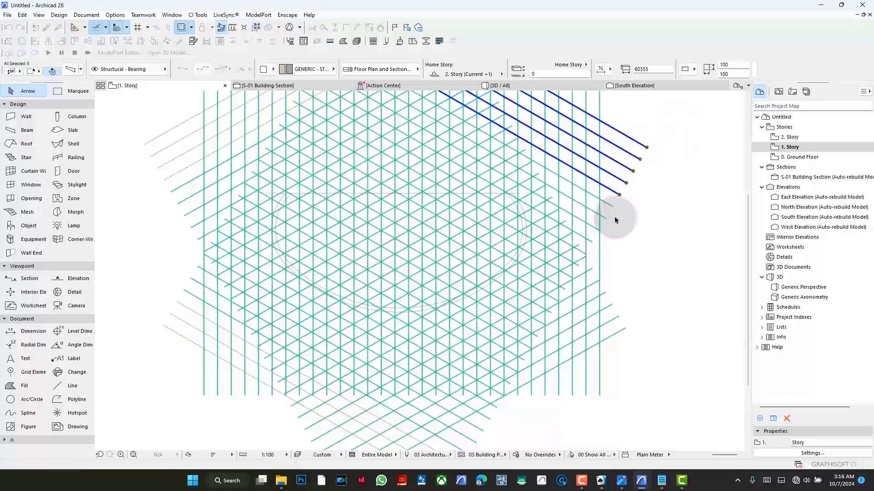
key("BackSpace")
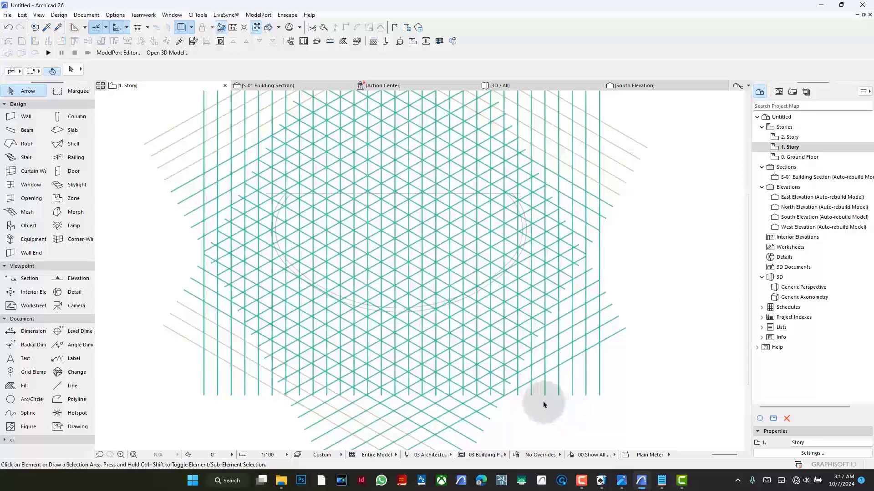
left_click(620, 392)
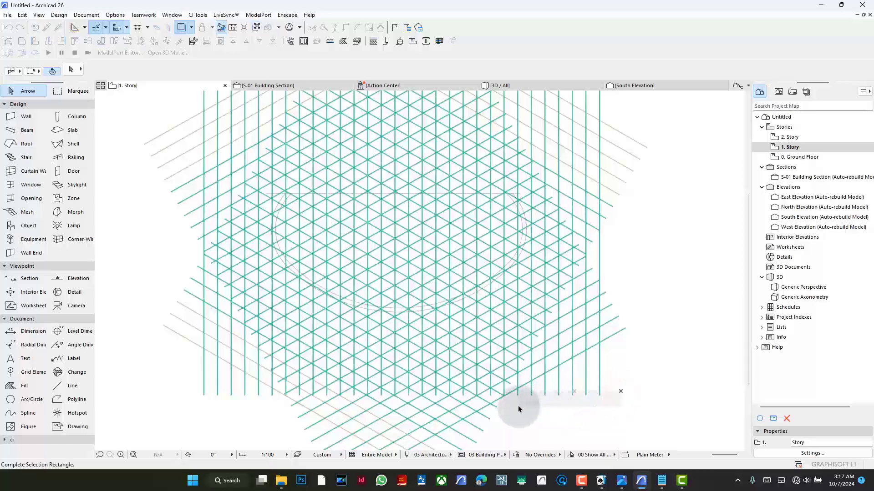
left_click(577, 270)
key("BackSpace")
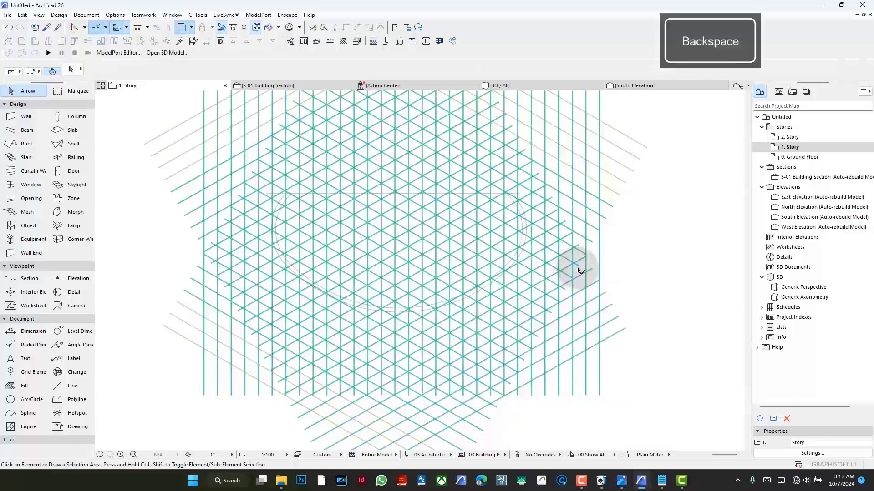
- Select the entire beam lattice beside the canopy in the 3D view and delete it
scroll(579, 264, "down", 2)
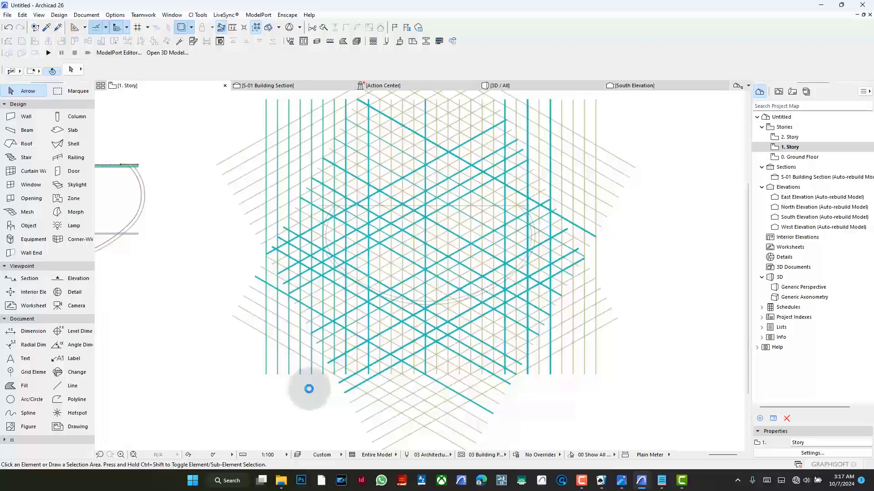
left_click(519, 86)
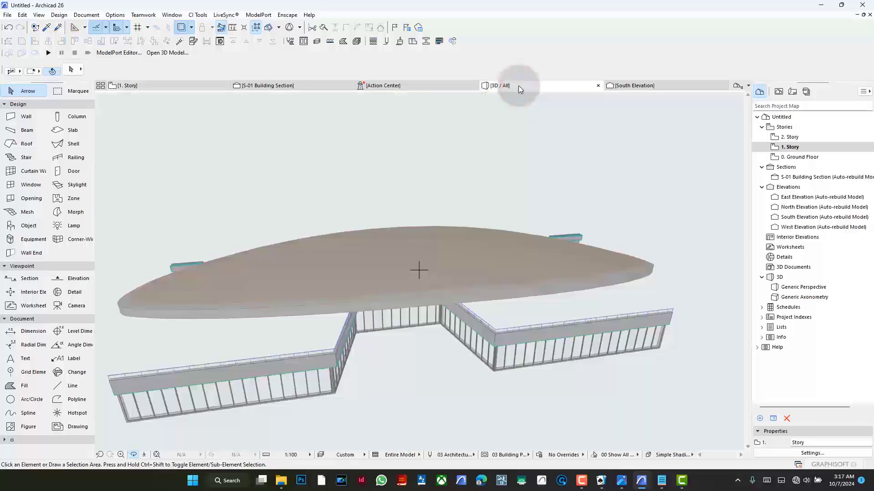
left_click_drag(414, 269, 458, 249)
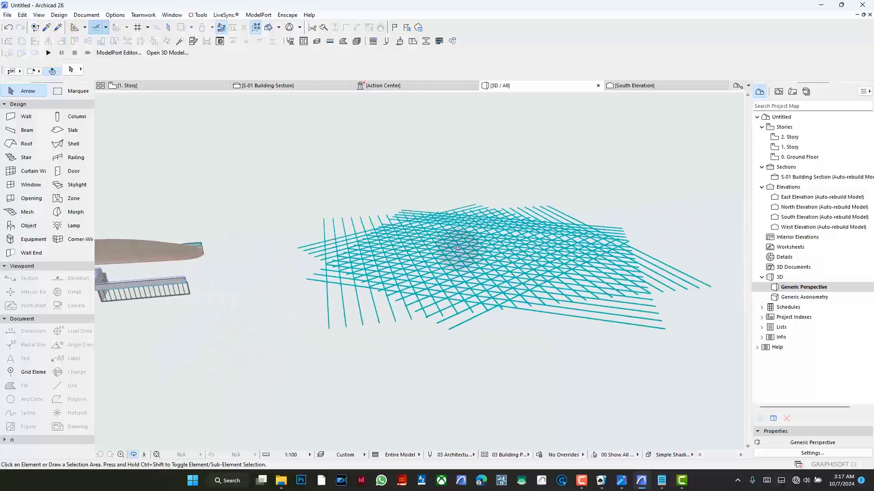
left_click(66, 91)
left_click(30, 90)
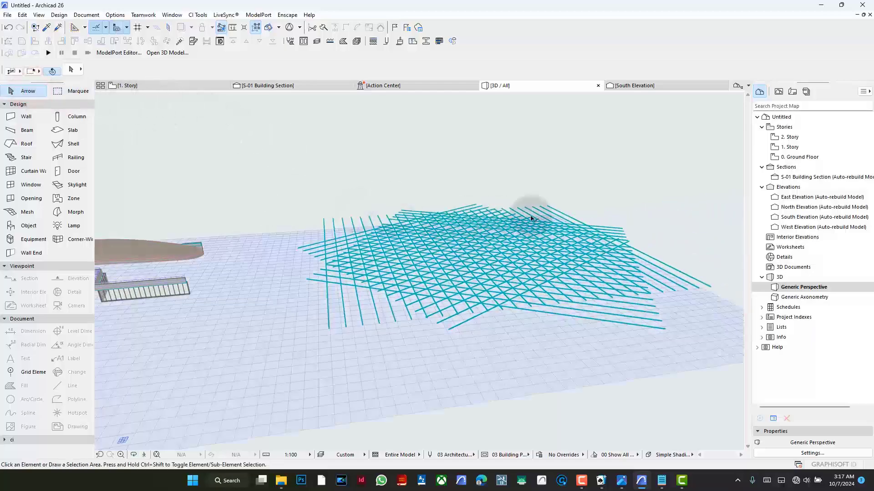
left_click(714, 196)
left_click(257, 327)
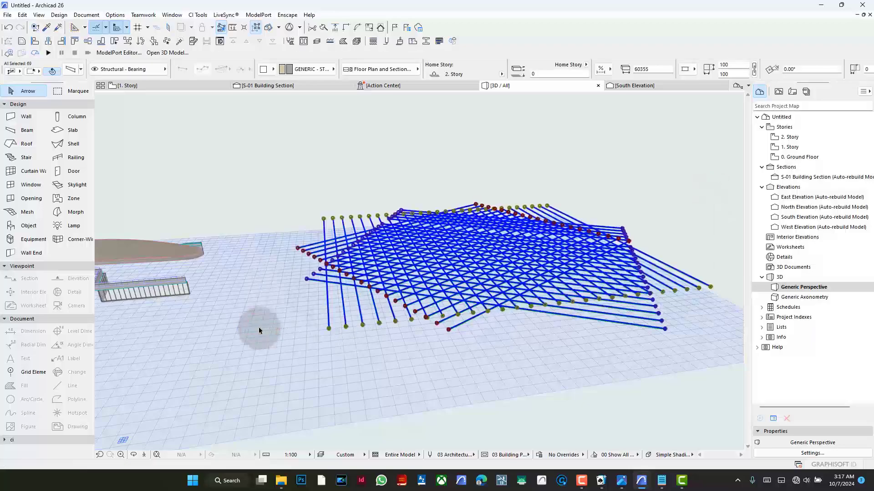
key("BackSpace")
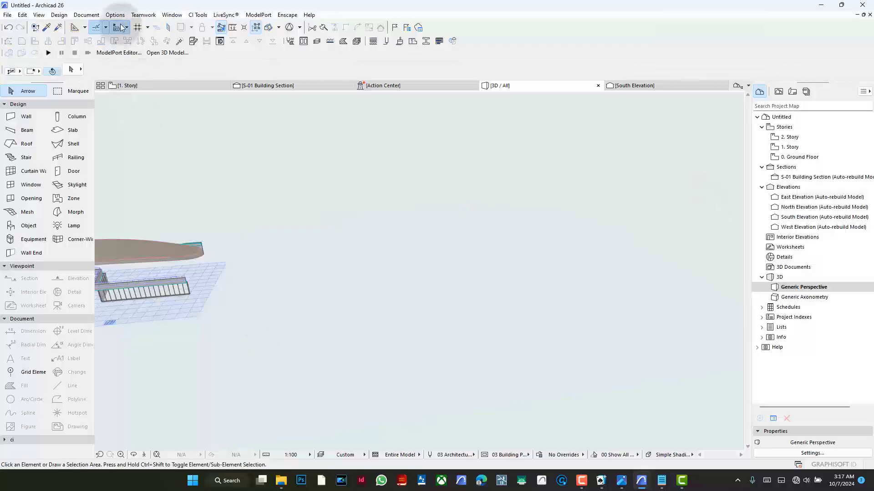
- Return to the 1. Story floor plan and activate the Beam tool
left_click(145, 85)
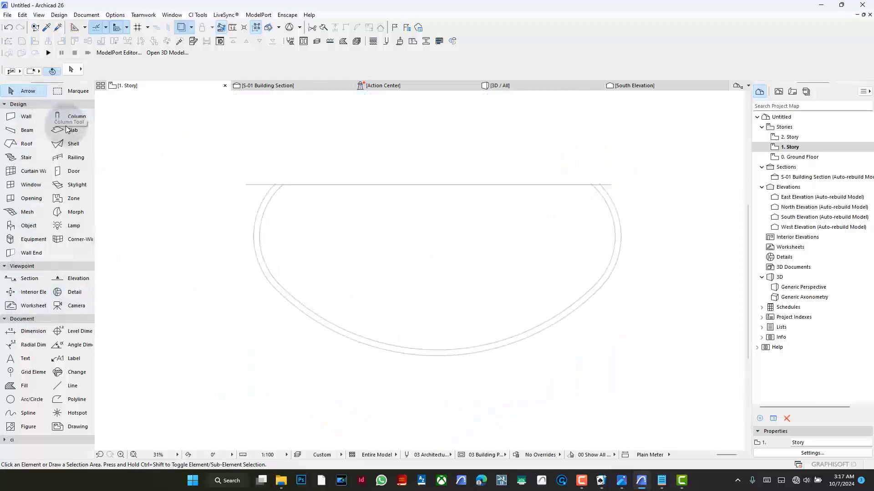
left_click(34, 131)
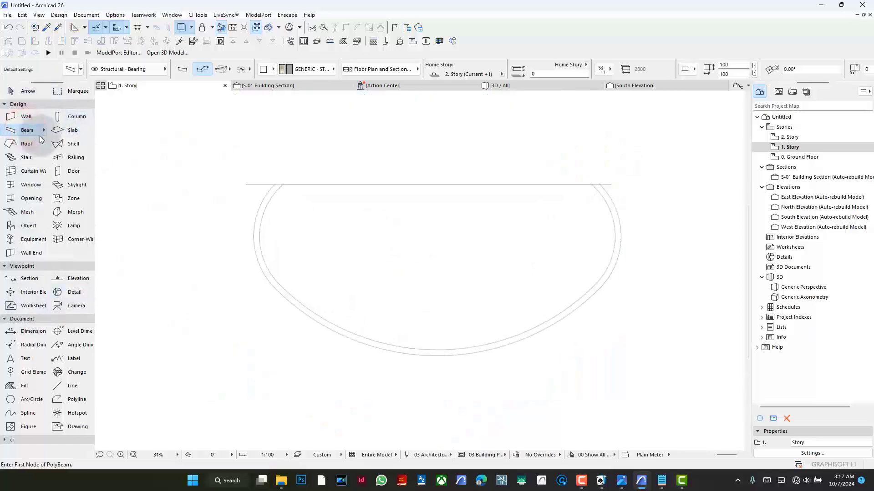
left_click(248, 175)
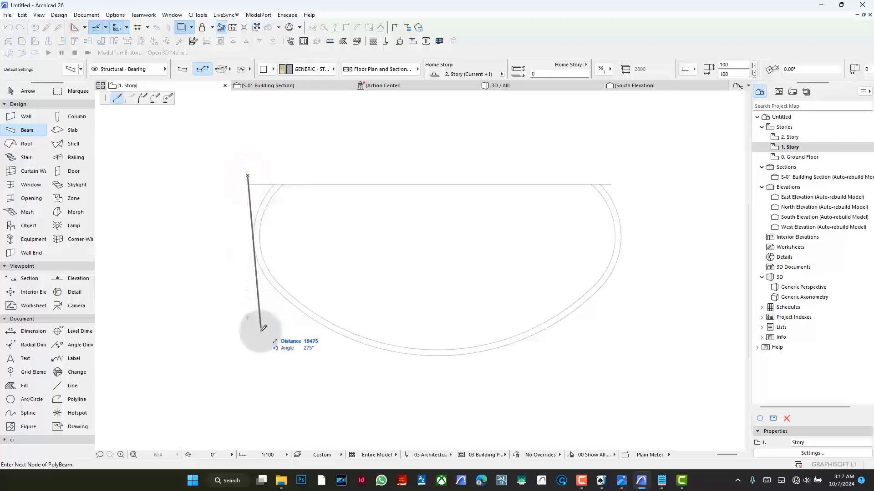
left_click(248, 374)
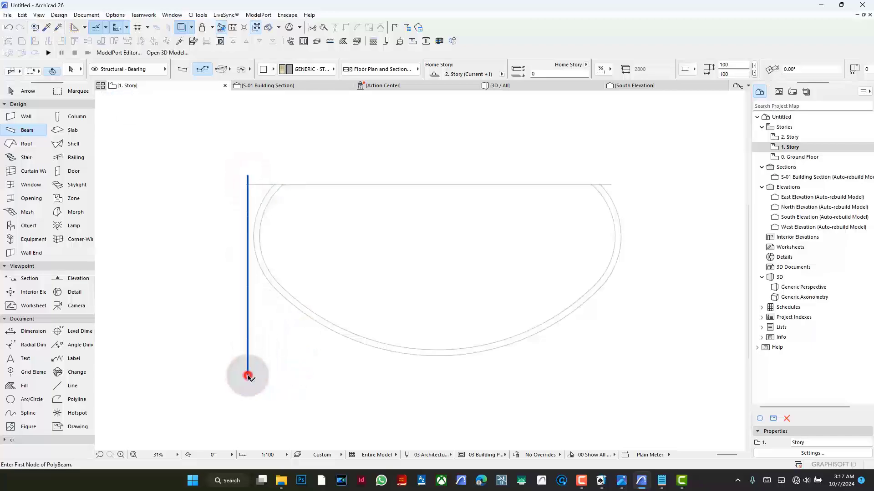
key("ctrl+u")
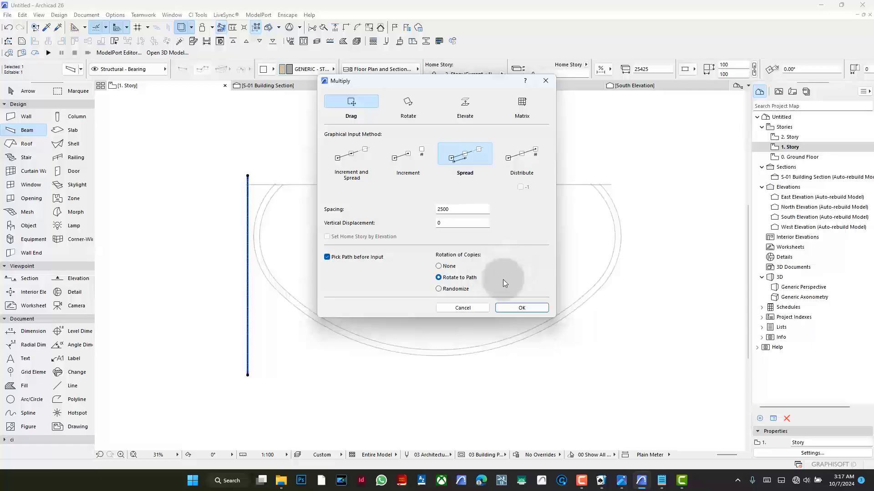
key("Escape")
key("BackSpace")
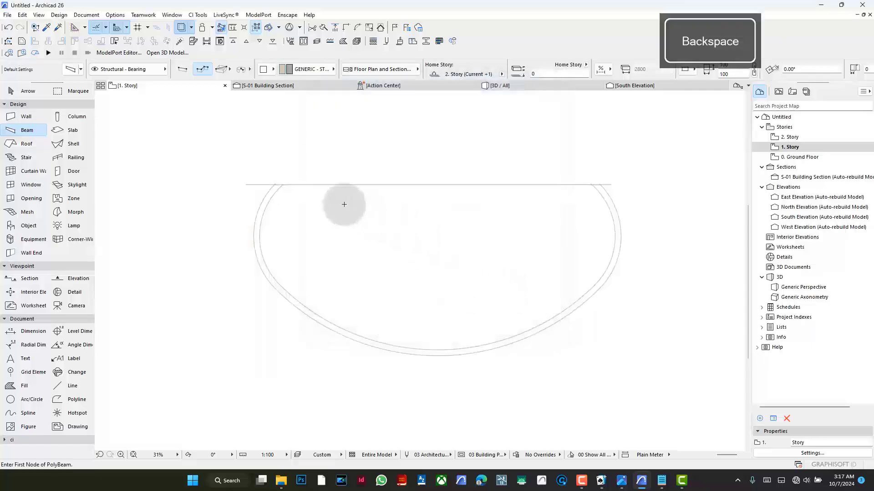
- Draw a horizontal beam just above the canopy outline's flat edge and stretch its left end to a total length of about 55,300 mm
left_click(239, 169)
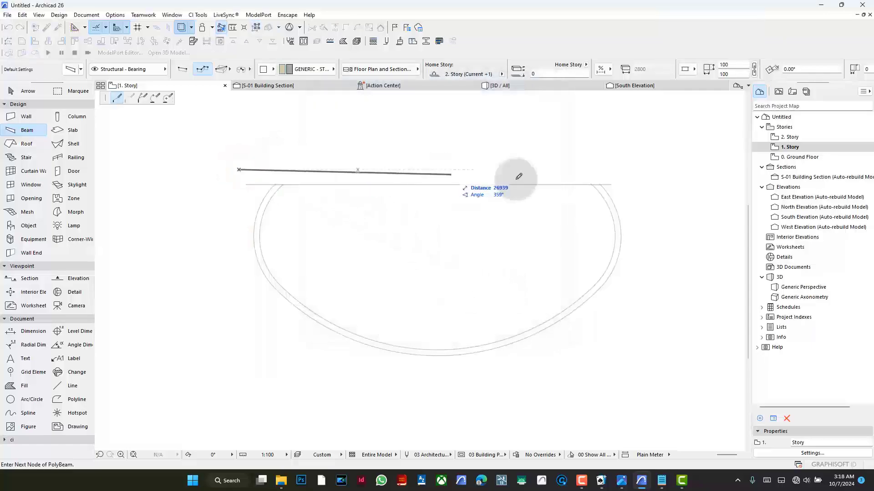
key("BackSpace")
double_click(662, 169)
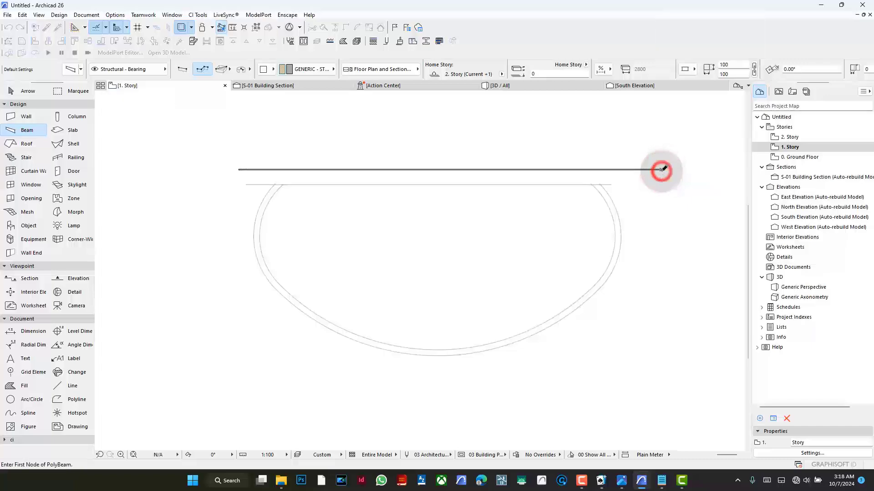
left_click(237, 170)
left_click(227, 170)
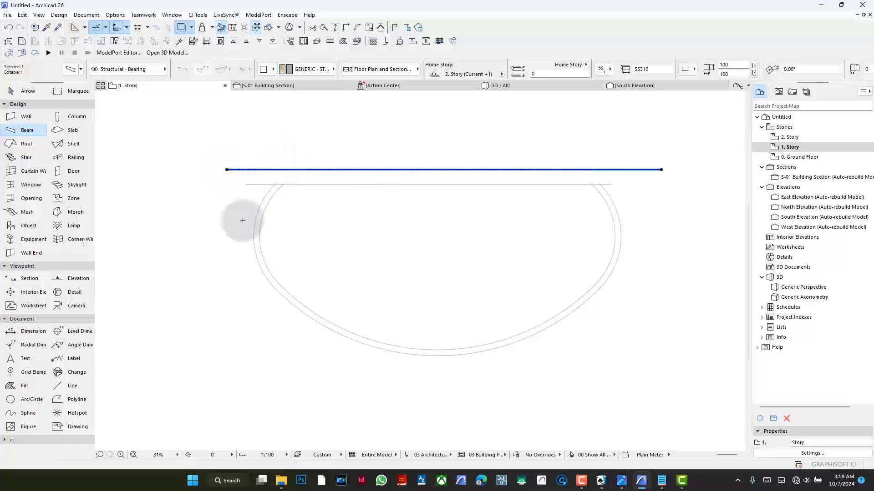
- Multiply the horizontal beam downward across the canopy outline by spreading copies at 2500 mm spacing over about 23,570 mm
key("ctrl+u")
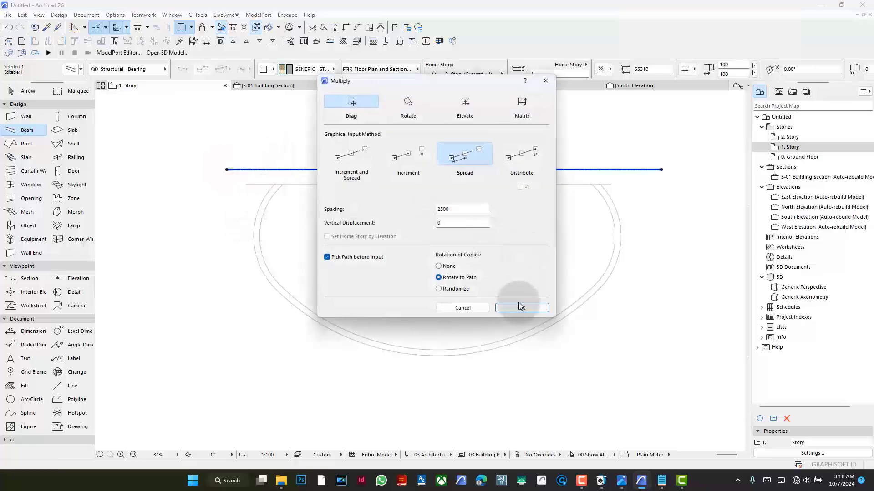
left_click(520, 307)
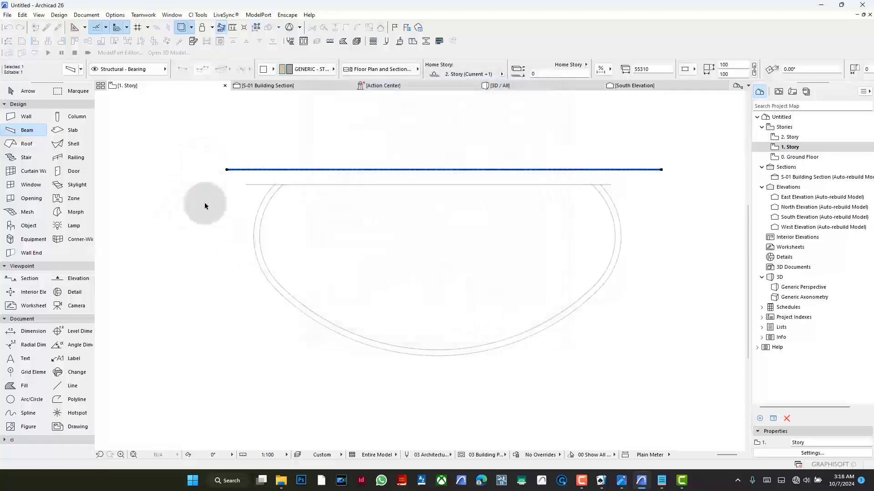
left_click(204, 160)
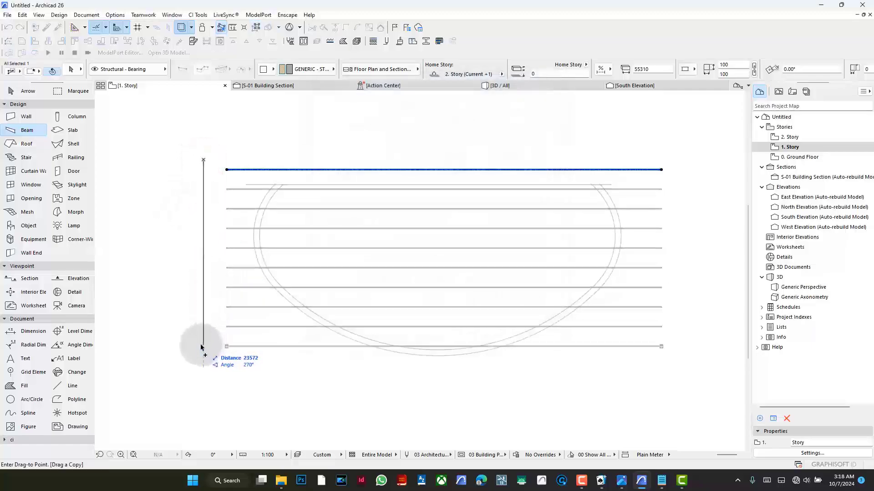
left_click(201, 347)
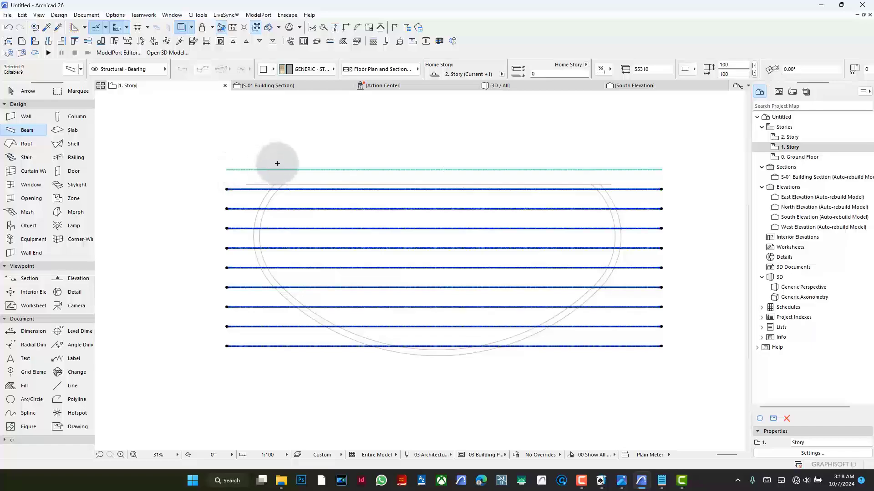
- Group the horizontal beam copies and delete the original beam above the canopy's flat edge
key("ctrl+g")
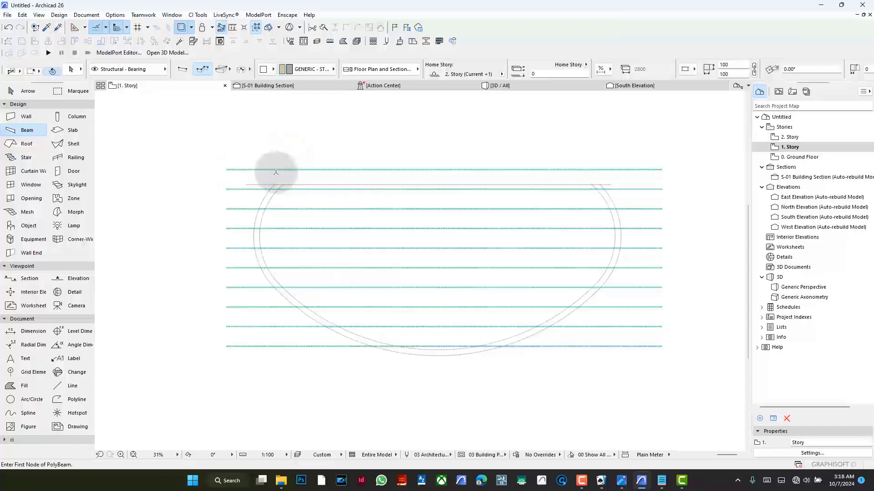
left_click(275, 169)
key("BackSpace")
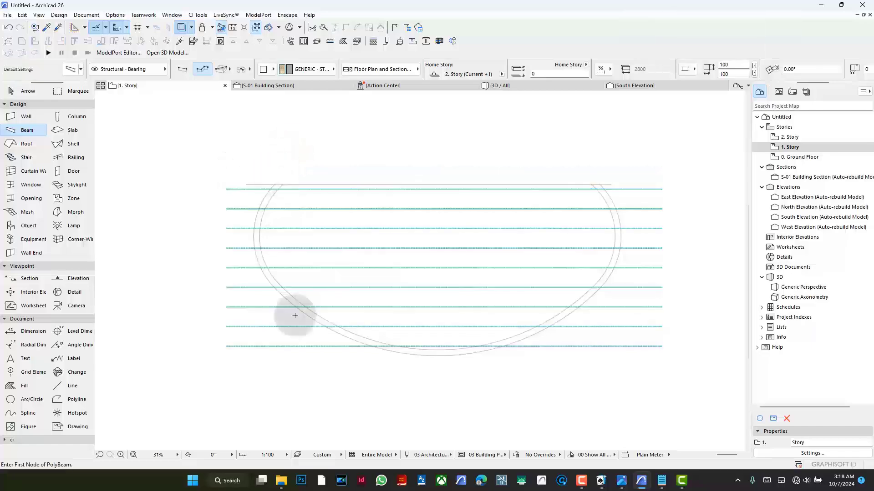
- Draw a vertical beam about 27,570 mm long across the left part of the canopy outline
left_click(277, 367)
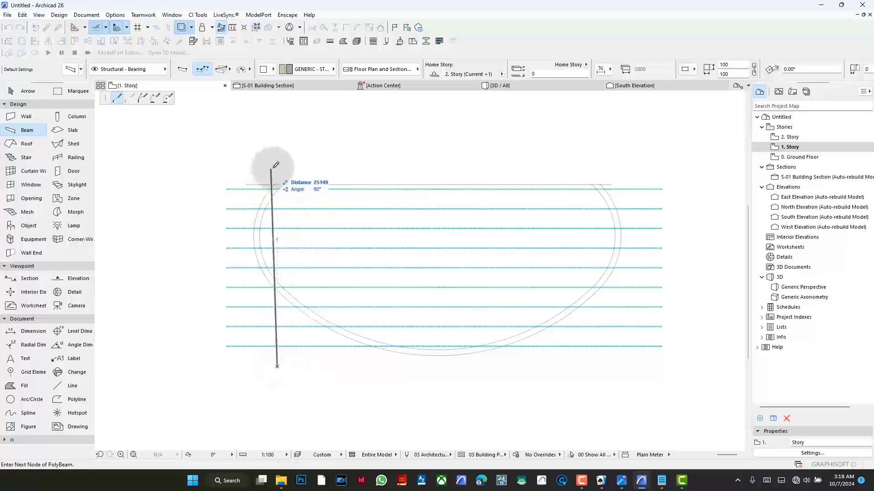
double_click(281, 147)
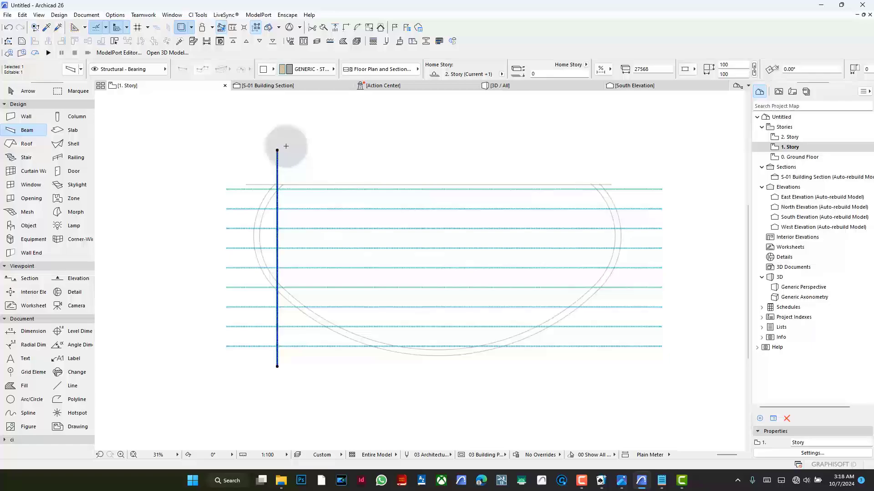
key("ctrl+u")
key("Return")
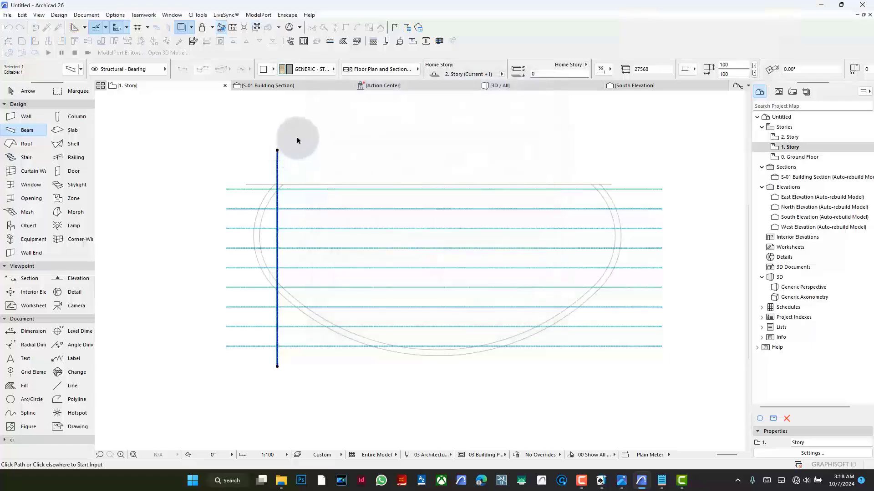
left_click_drag(297, 138, 569, 156)
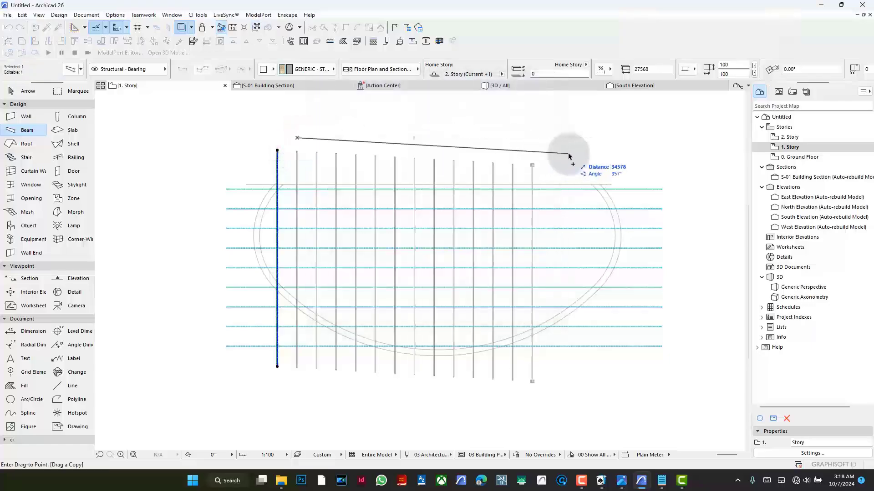
key("BackSpace")
- Rotate the vertical beam about its upper end into a diagonal falling to the right, and move it outside the canopy's lower-left curve
key("ctrl+e")
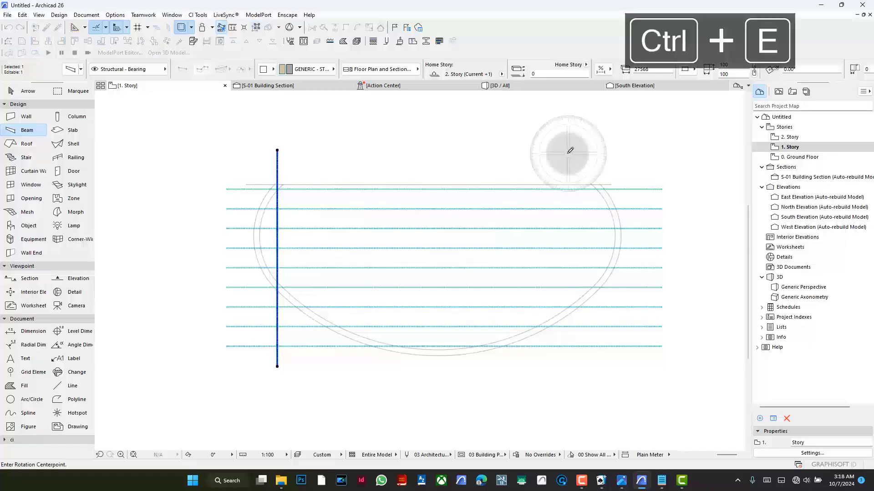
left_click(278, 150)
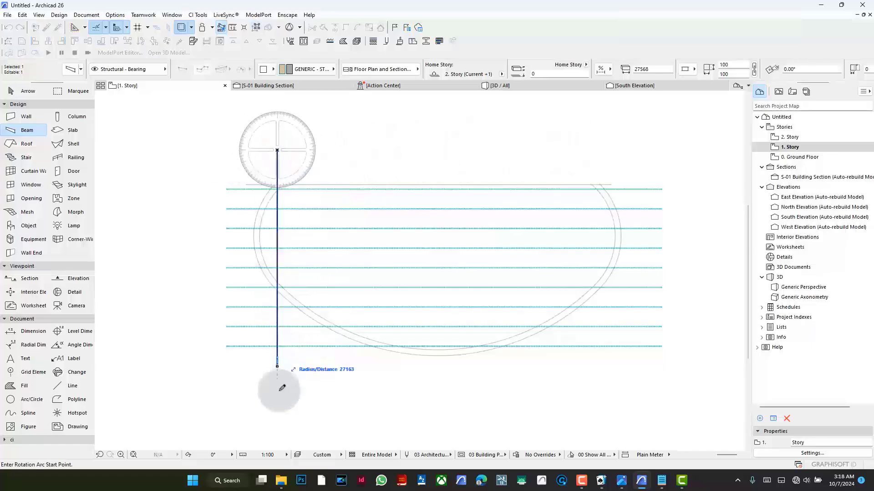
left_click(277, 386)
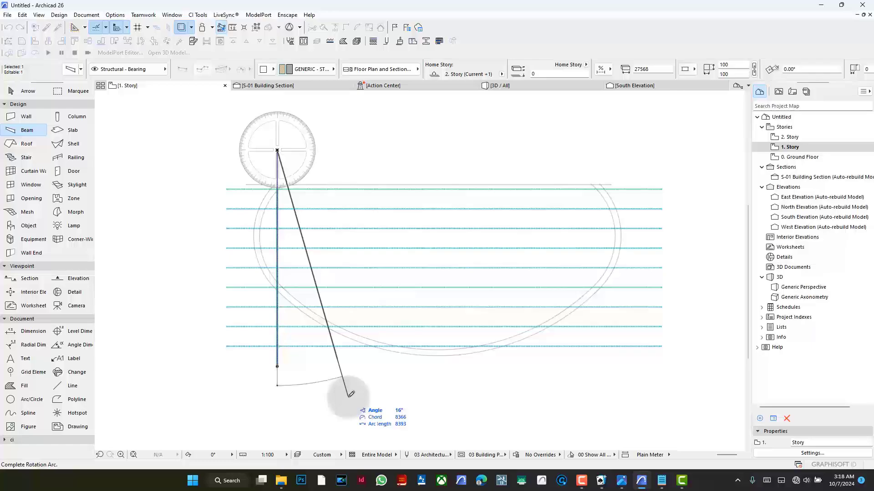
key("Return")
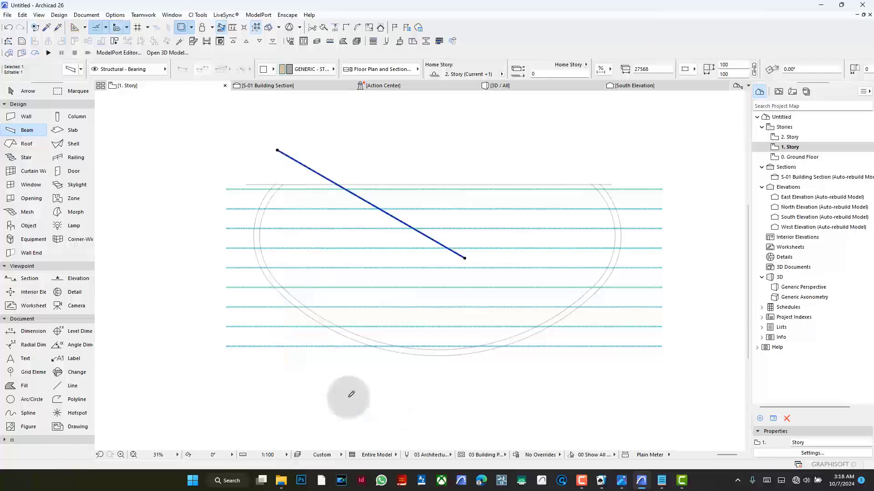
key("ctrl+d")
left_click(287, 145)
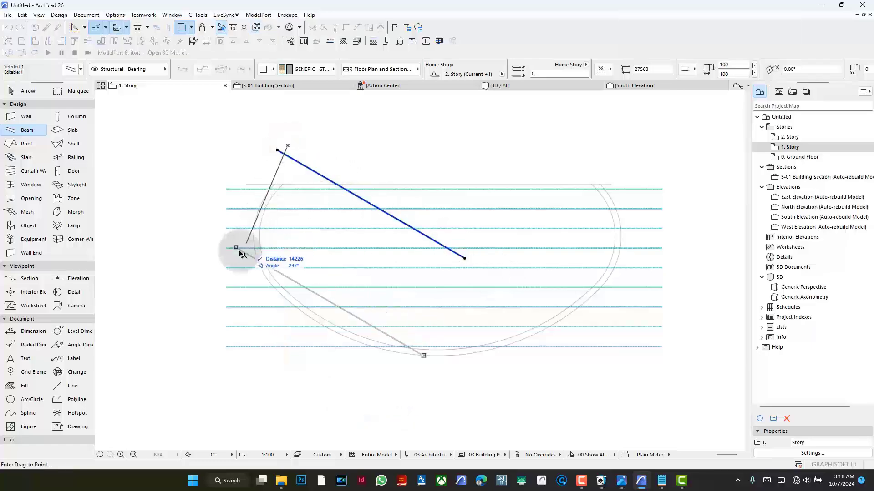
left_click(231, 270)
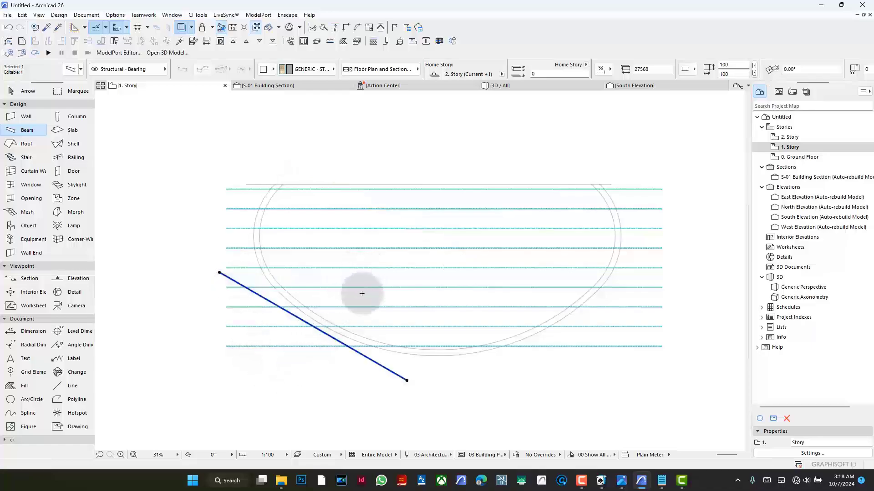
- Stretch both ends of the diagonal beam outward to a total length of about 57,270 mm
scroll(364, 204, "down", 3)
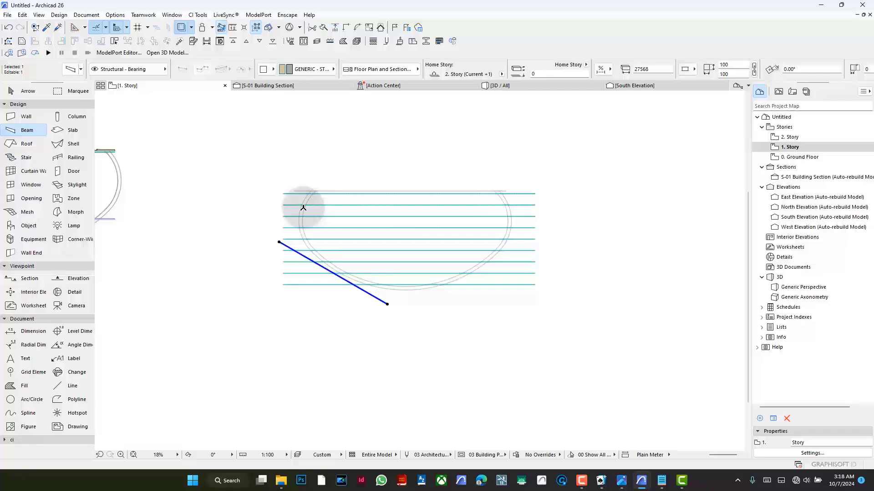
left_click(279, 242)
left_click(237, 194)
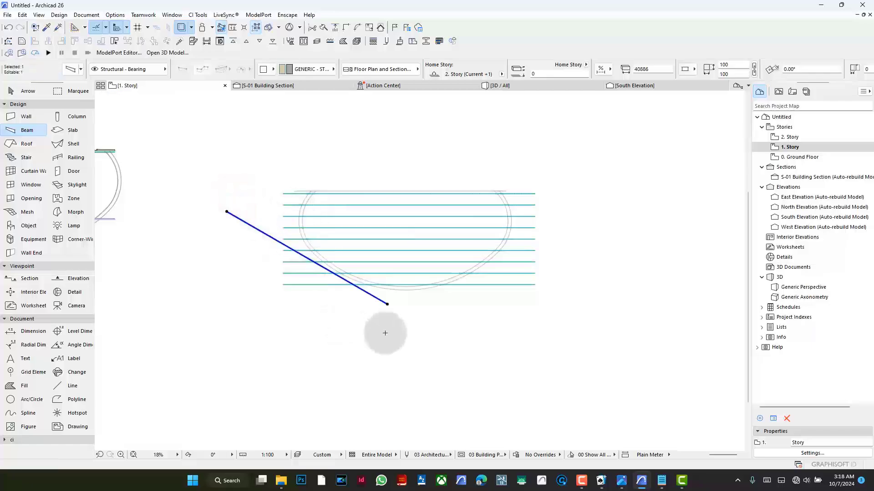
left_click(387, 304)
left_click(454, 338)
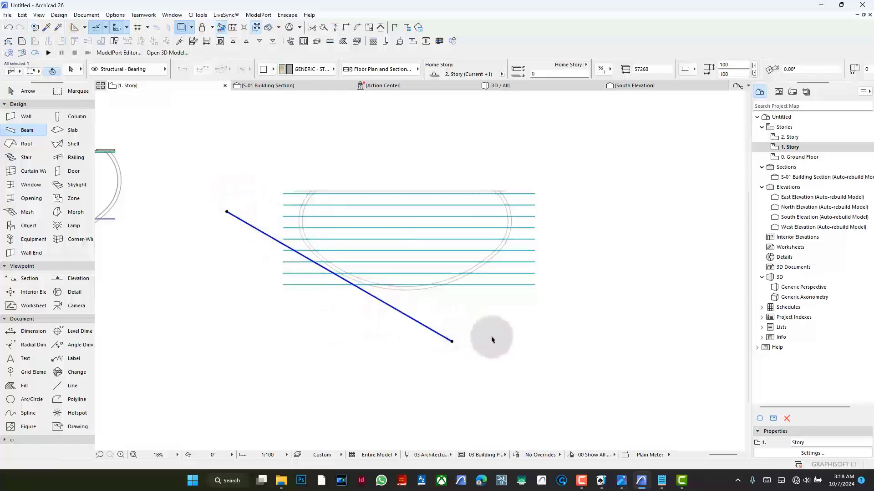
key("ctrl+u")
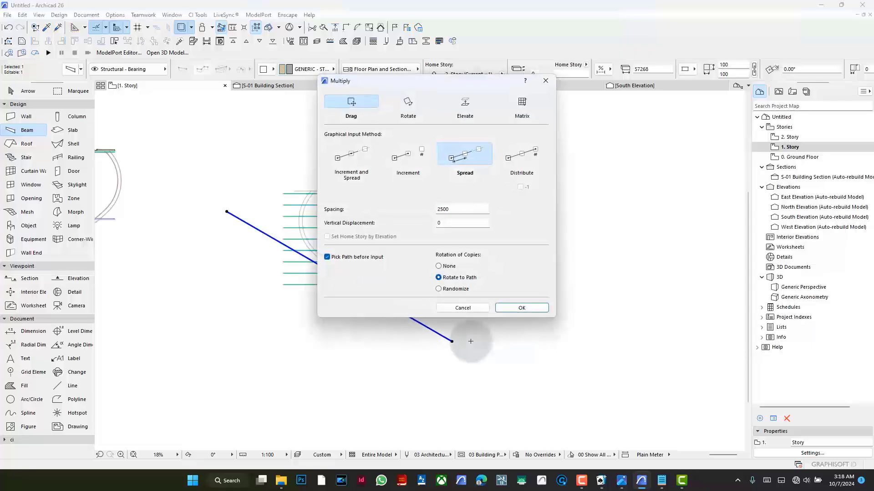
left_click(522, 309)
left_click(449, 321)
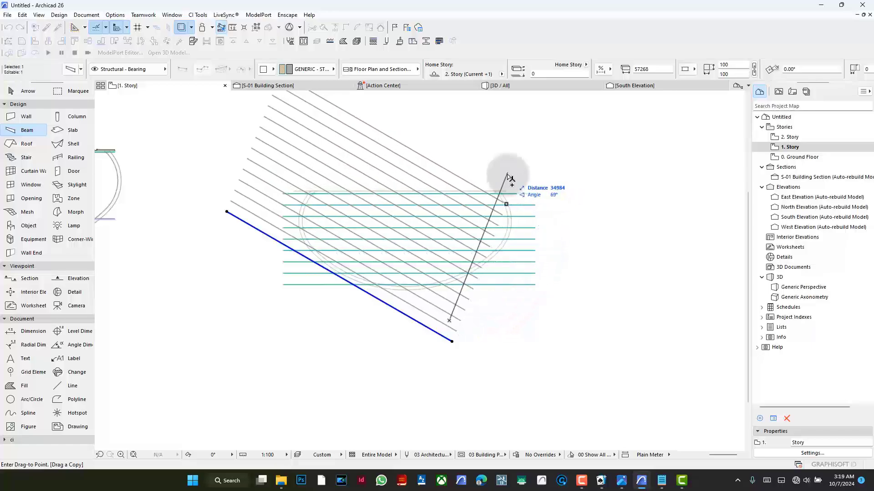
key("Escape")
- Multiply the long diagonal beam across the canopy, spreading copies at 2500 mm spacing over about 34,050 mm at a 60° angle
key("ctrl+u")
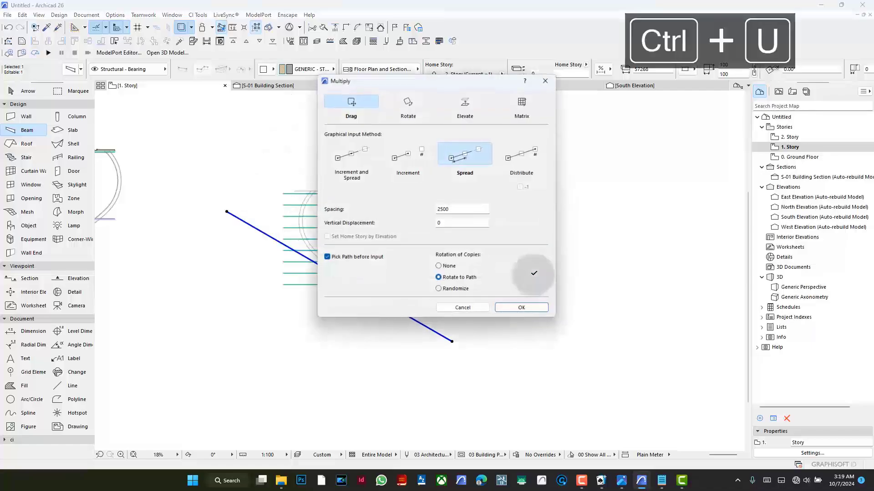
key("Return")
left_click(507, 349)
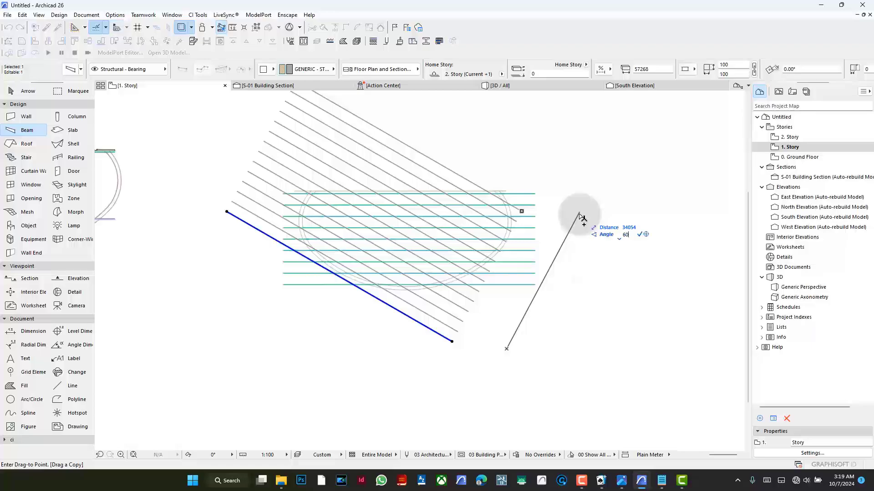
key("Return")
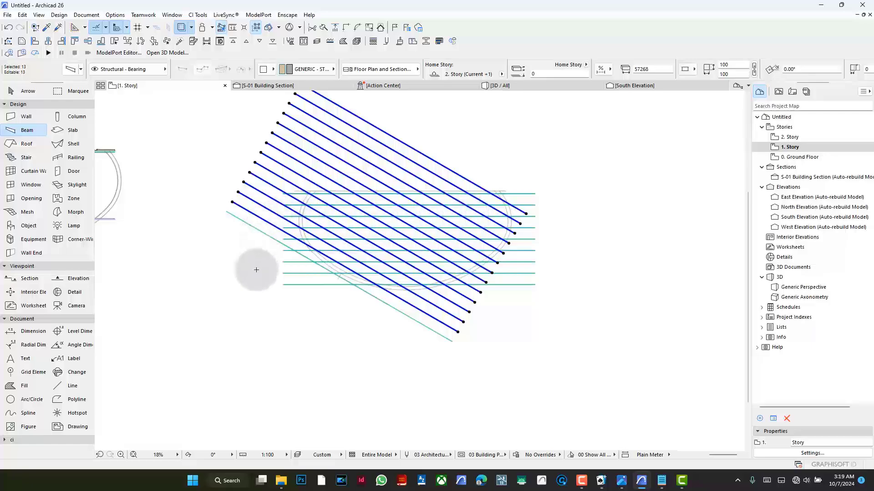
- Group the diagonal beam copies and delete the original diagonal beam
key("ctrl+g")
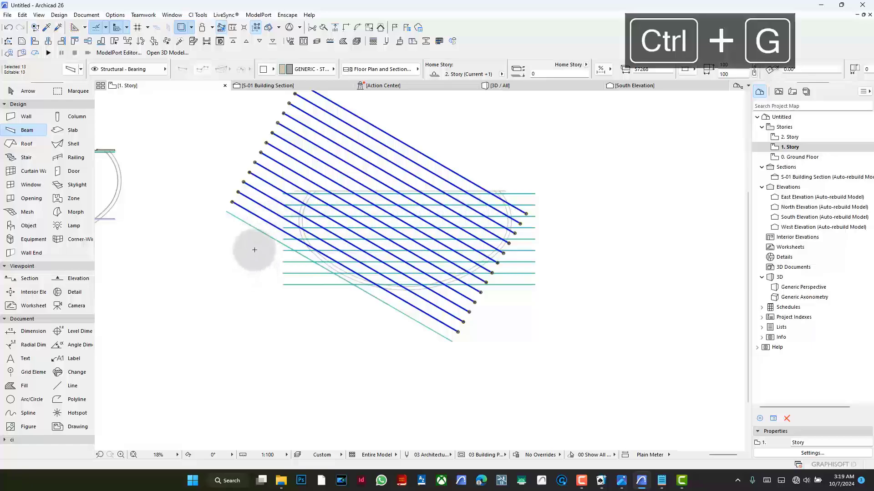
left_click(251, 226)
key("BackSpace")
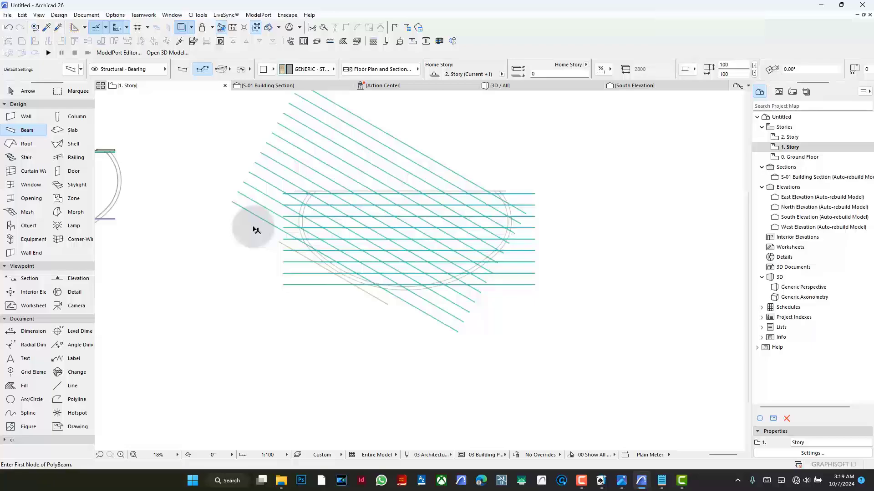
- Select the diagonal beams as one group and mirror a copy about a vertical axis near the canopy's centre
left_click(367, 120)
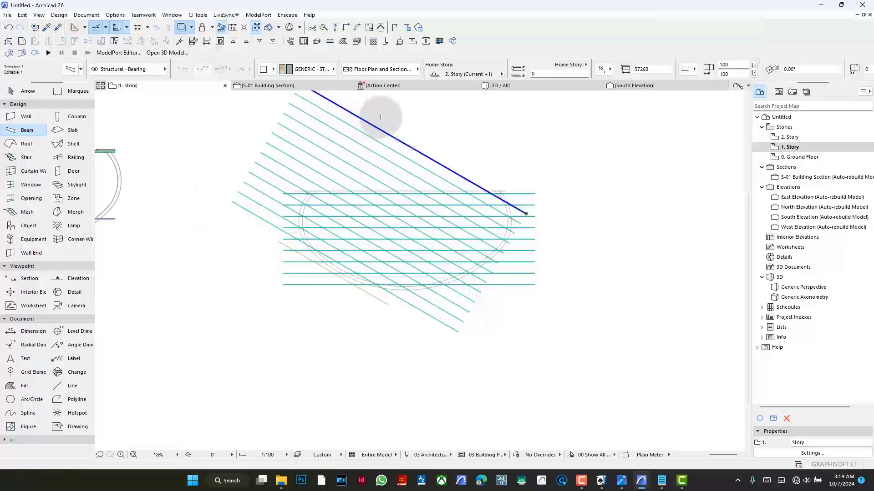
key("alt+g")
key("shift")
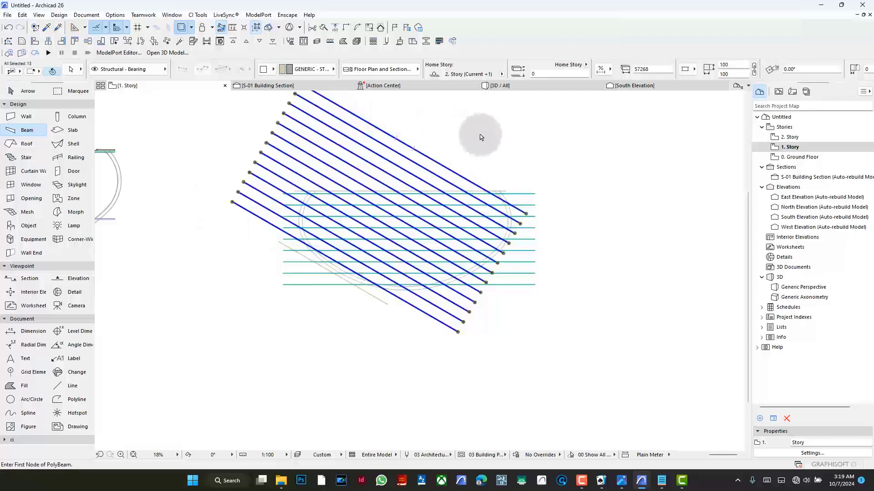
key("ctrl+shift+m")
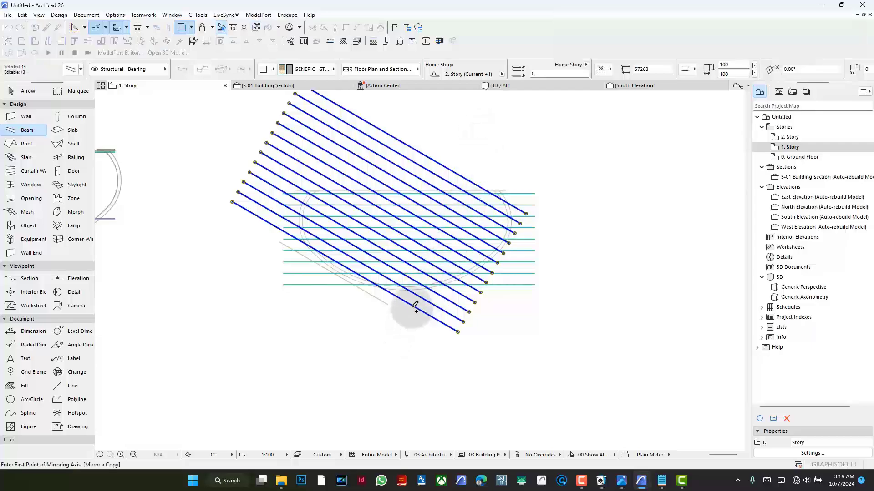
left_click(416, 315)
left_click(416, 324)
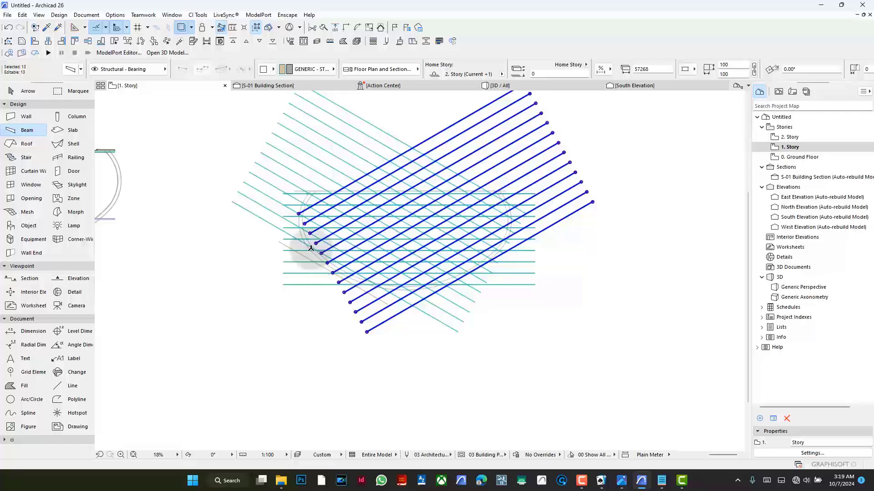
- Move the mirrored beam group slightly down and to the left over the canopy grid
key("ctrl+d")
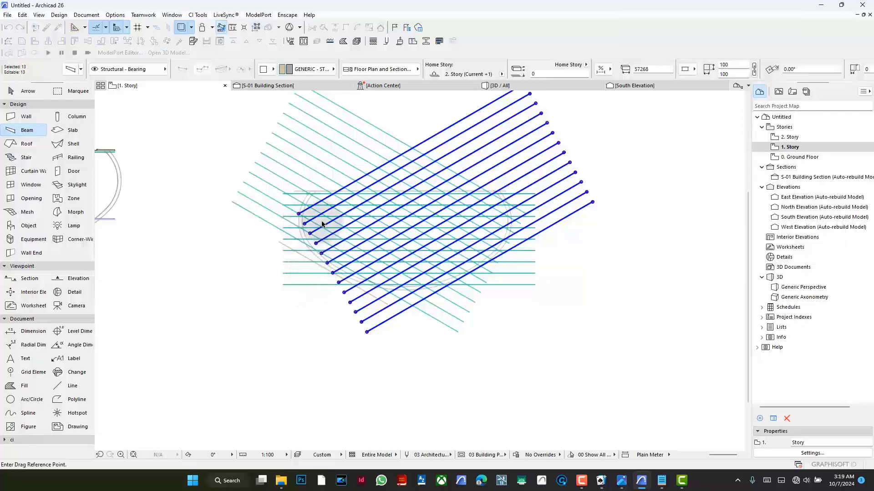
left_click(350, 302)
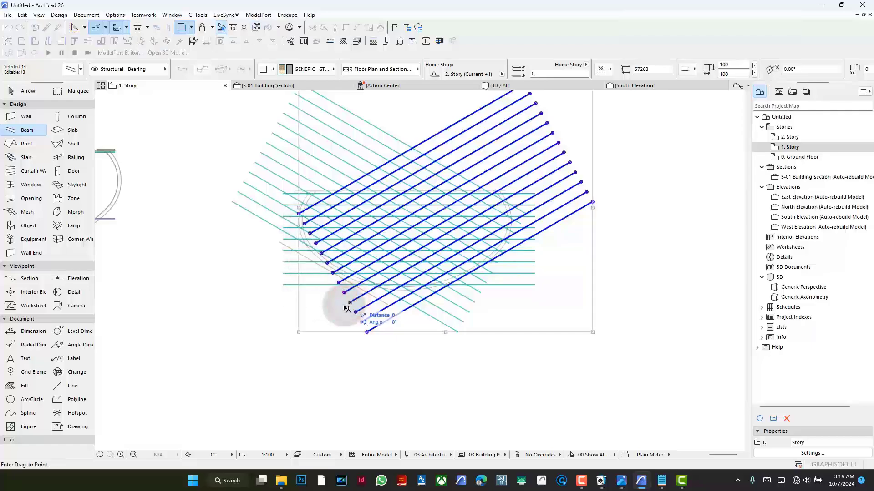
left_click(328, 313)
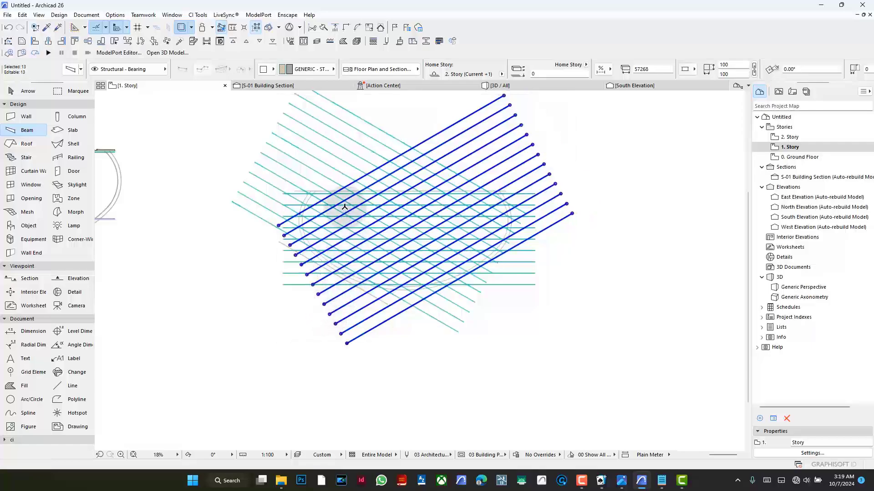
- Delete the mirrored group of diagonal beams
scroll(348, 228, "up", 7)
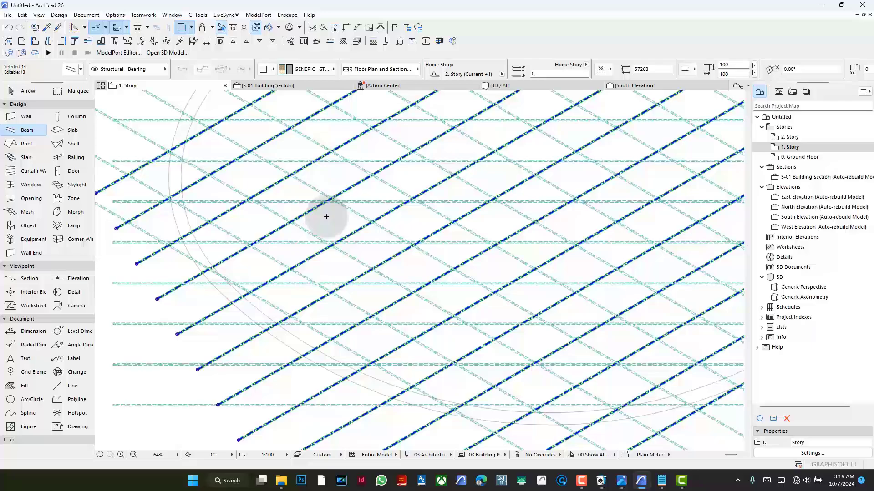
scroll(336, 209, "down", 5)
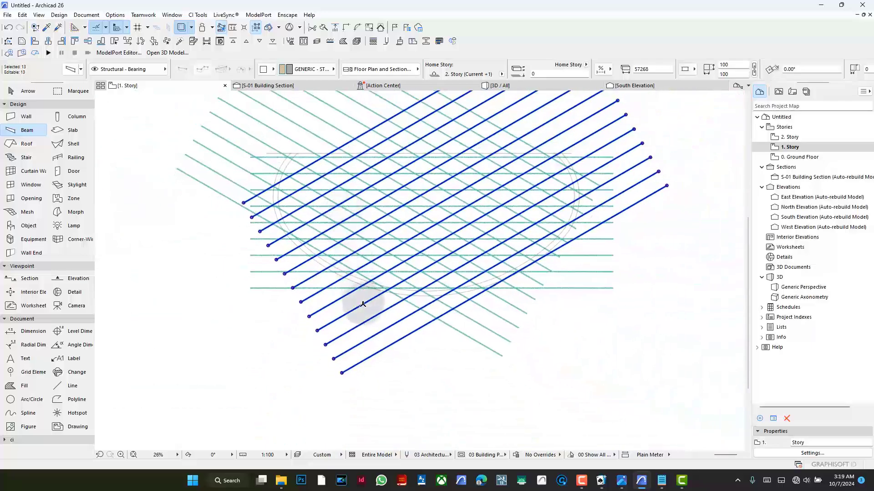
key("BackSpace")
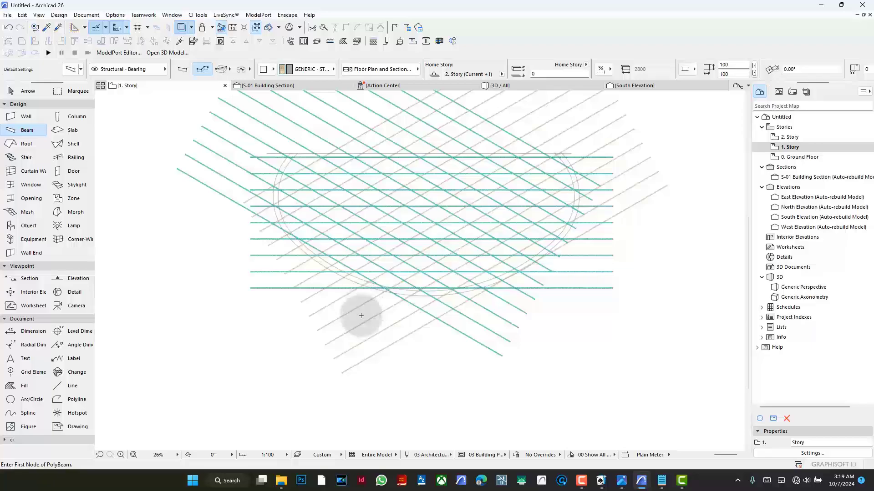
- Undo the deletion, move, mirror, multiplication and stretching, back to the short diagonal beam
scroll(360, 304, "down", 3)
key("ctrl+z")
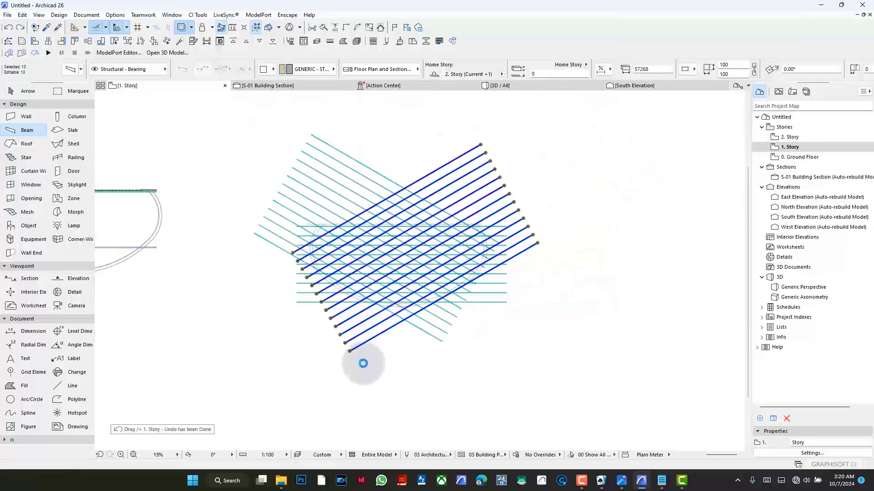
key("ctrl+z")
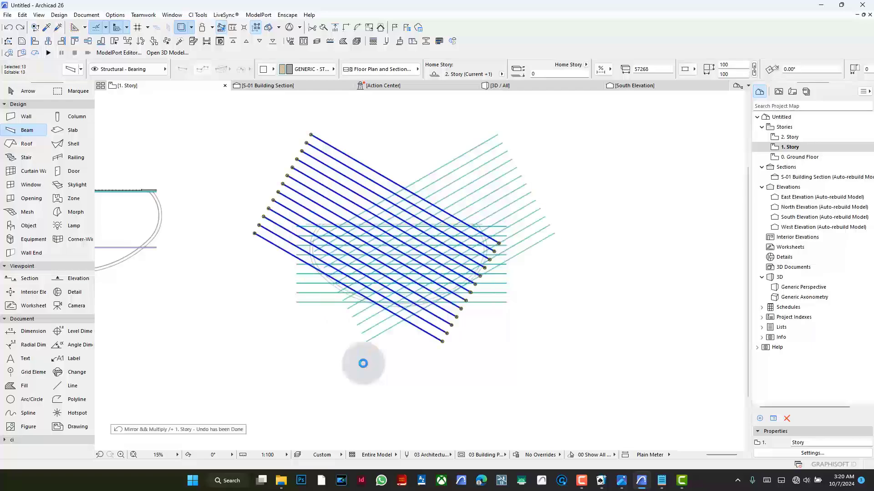
key("ctrl+z")
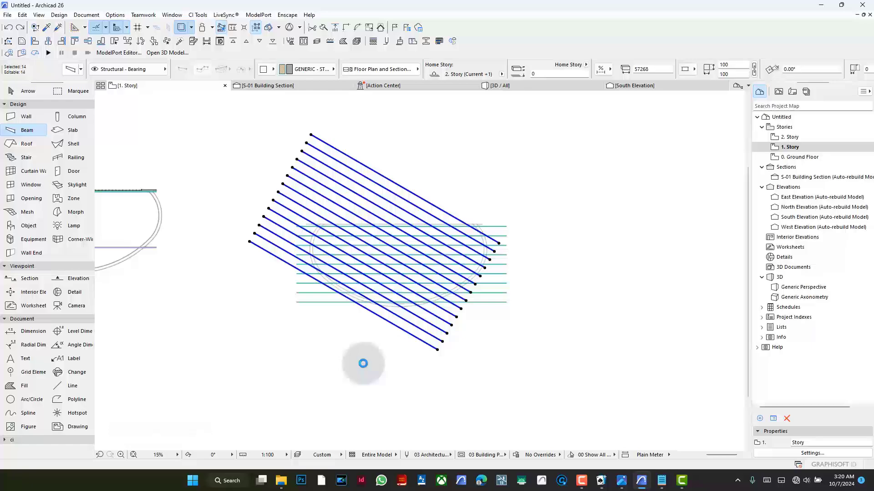
key("ctrl+z")
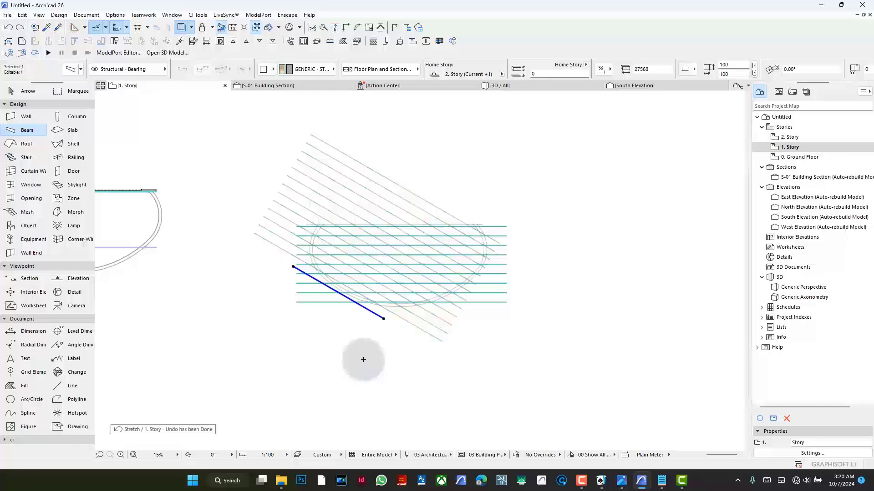
- Rotate the short diagonal beam by -30° about its upper end
key("ctrl+e")
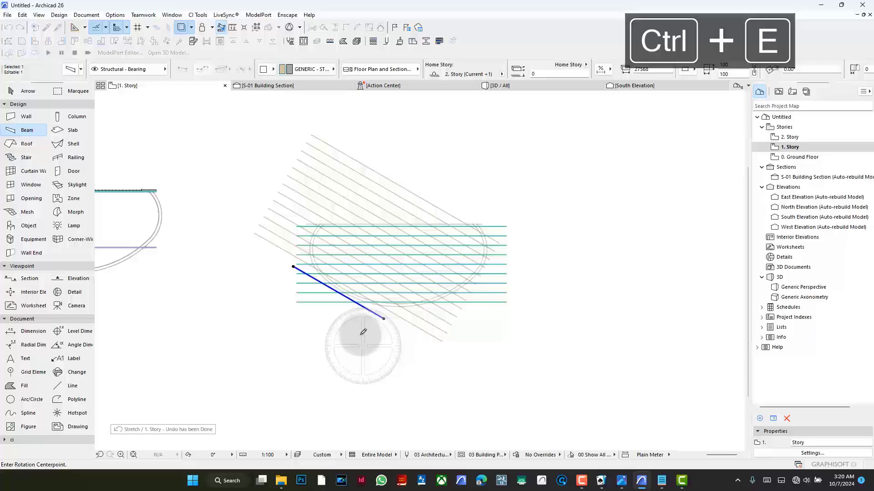
left_click(293, 265)
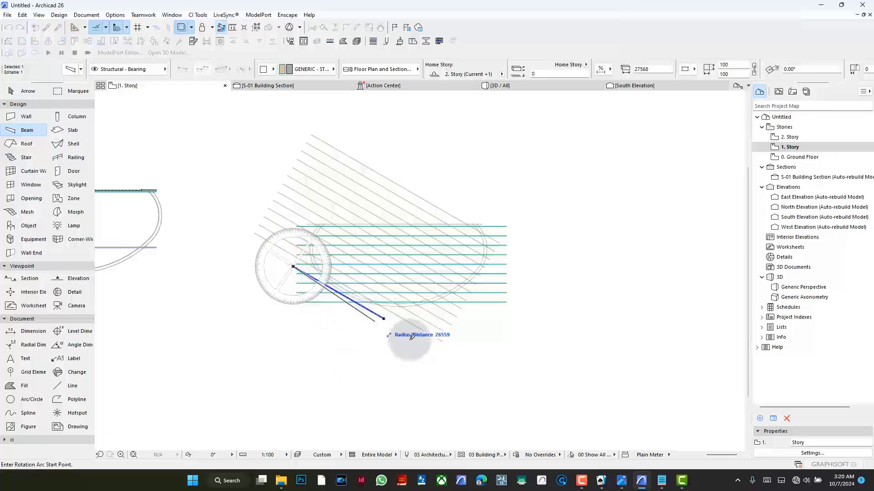
left_click(430, 342)
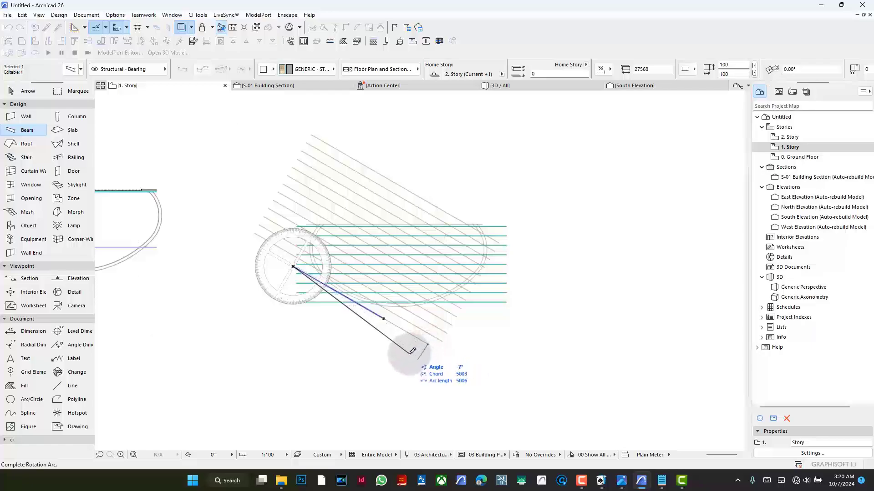
type("-30")
key("Return")
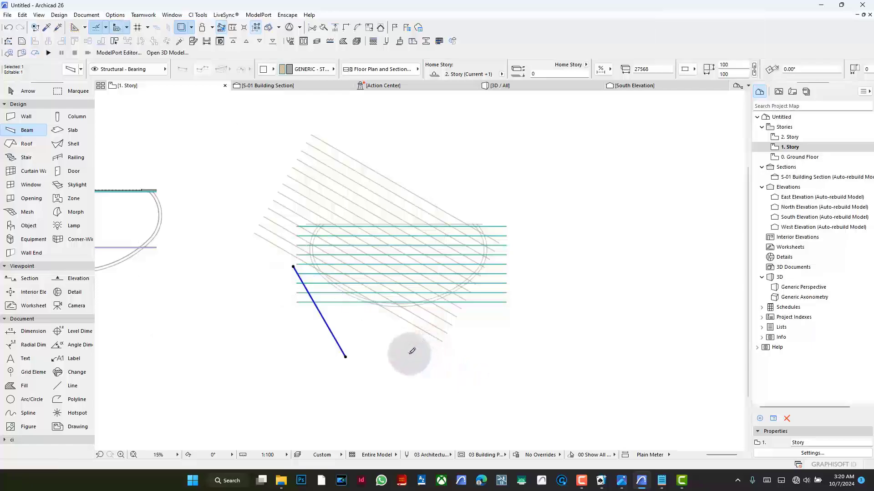
- Move the rotated beam straight up by about 7400 mm so it crosses the left ends of the horizontal beams
scroll(422, 336, "up", 2)
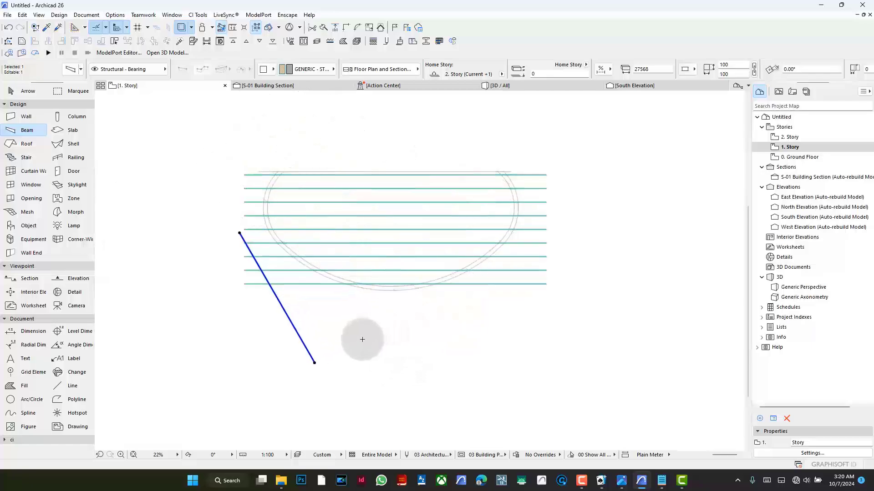
key("ctrl+d")
left_click(352, 354)
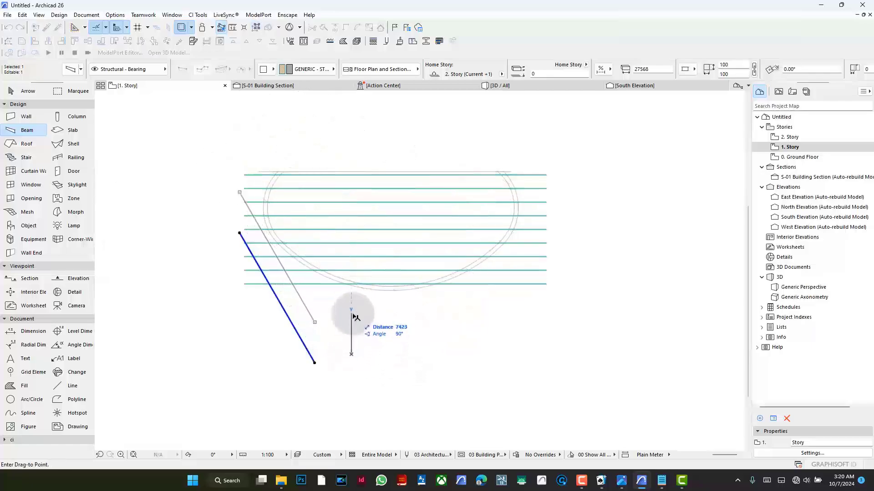
left_click(351, 313)
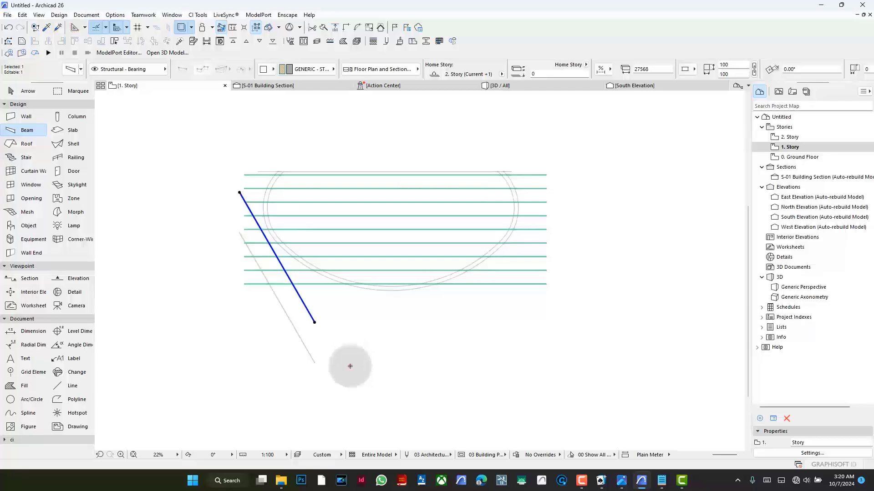
- Draw a guide line from near the diagonal beam's lower end across the canopy at 30°, perpendicular to the beam
left_click(79, 388)
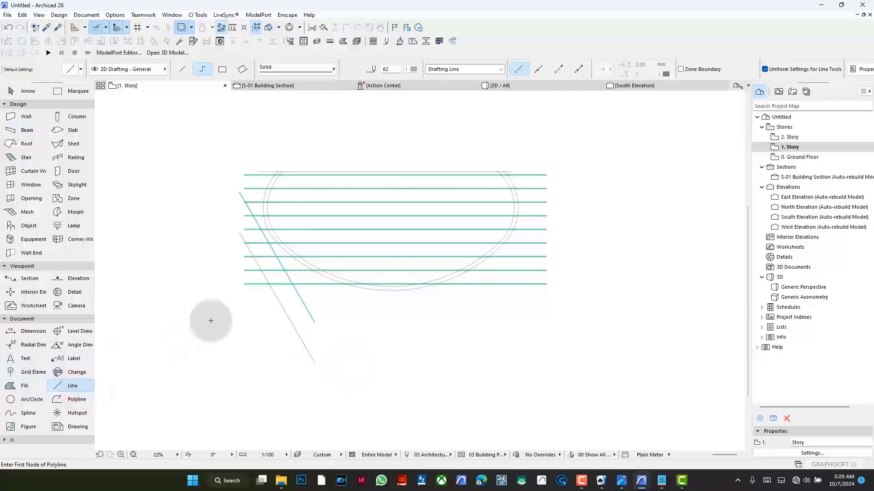
left_click(307, 307)
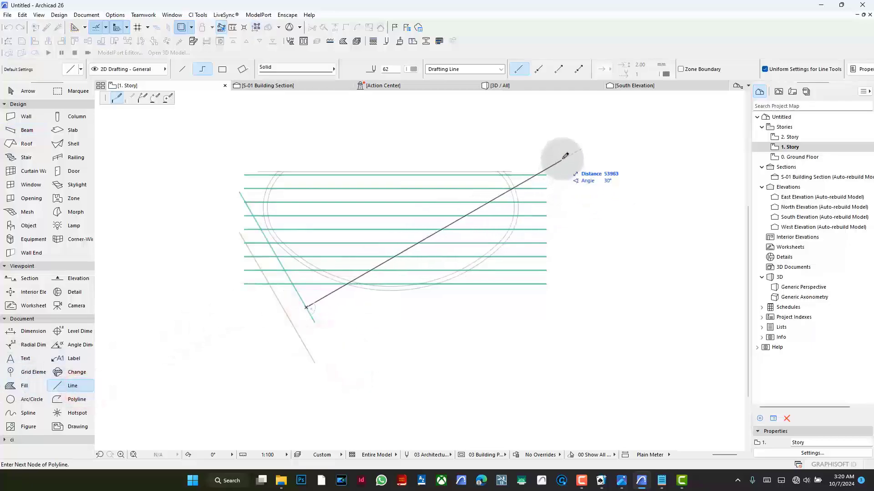
double_click(584, 146)
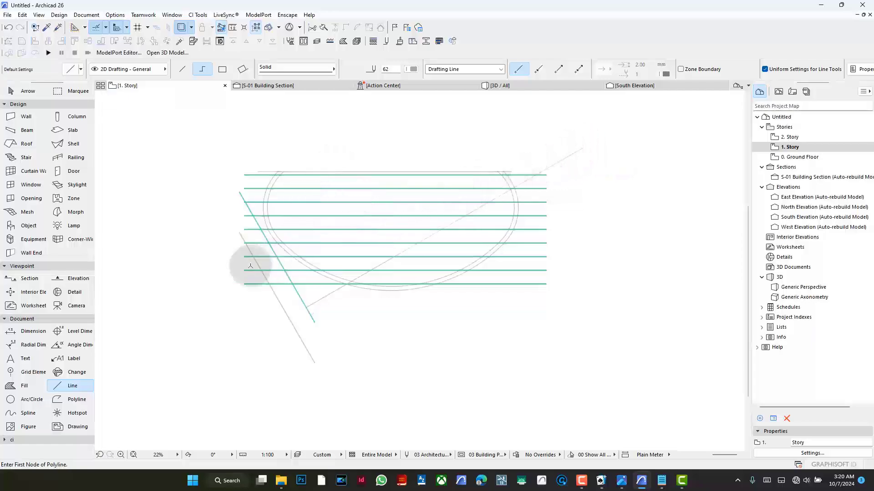
- Multiply the diagonal beam along the guide line into 17 copies spaced 2500 mm apart
left_click(242, 198, "shift")
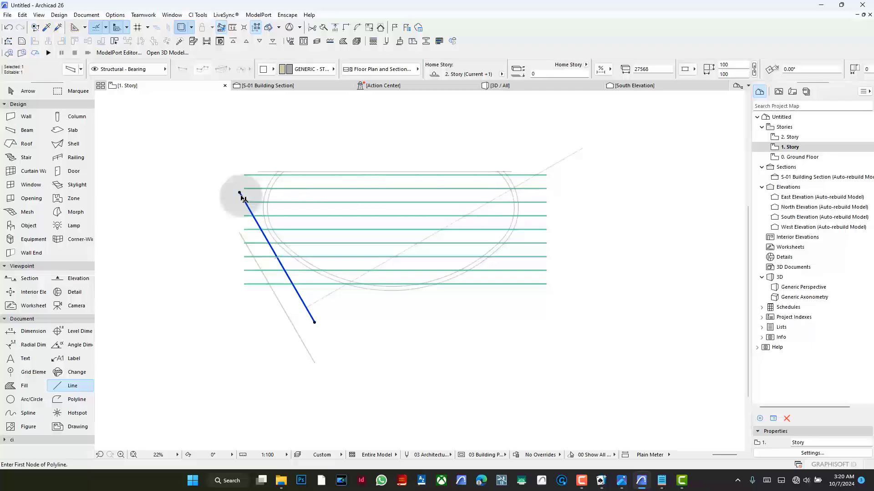
key("ctrl+u")
key("Return")
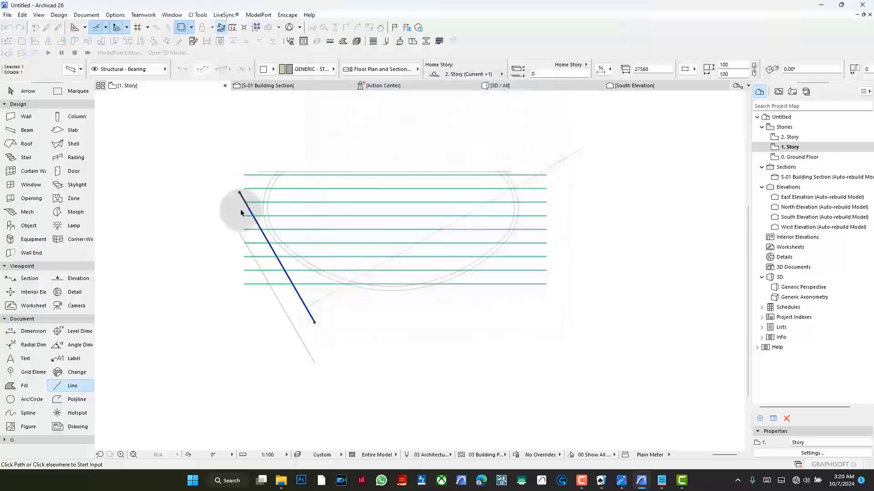
left_click(331, 295)
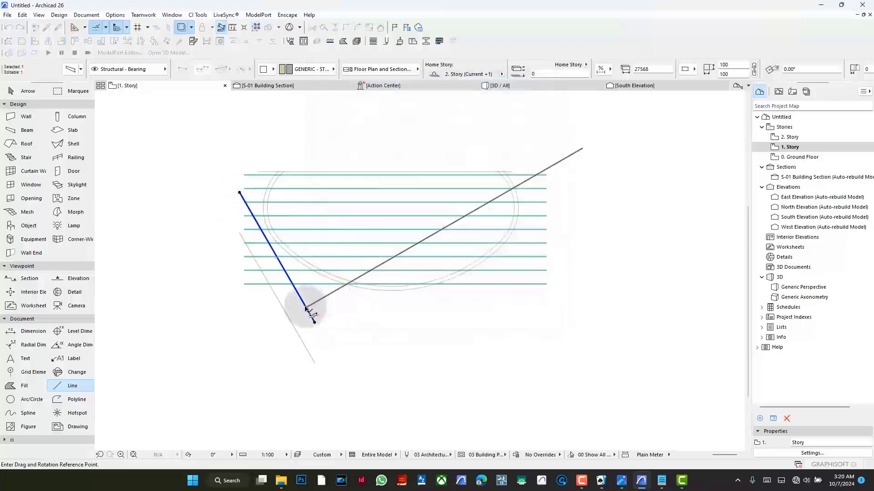
left_click(304, 304)
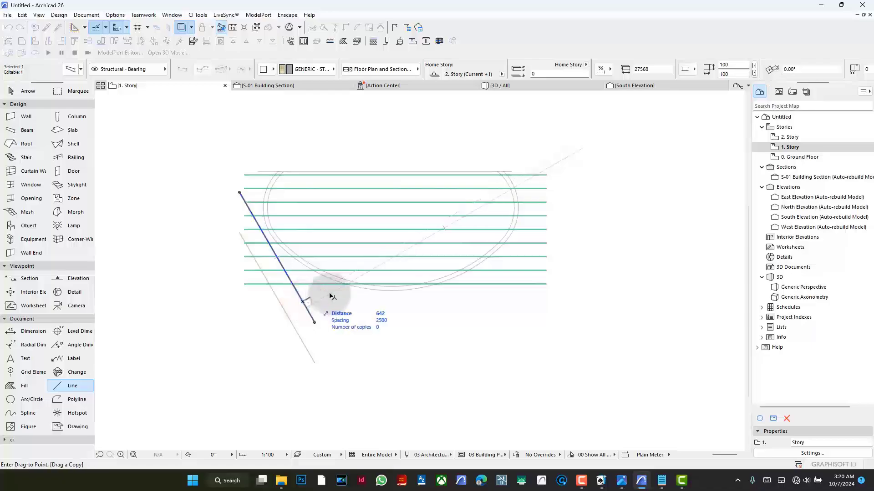
left_click(544, 231)
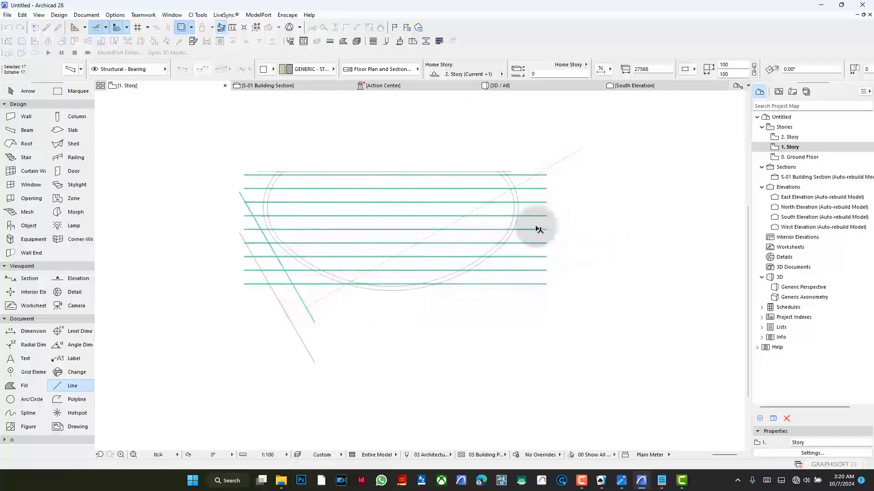
- Adjust the lower ends of the 17 copied diagonal beams to the canopy's inner curved outline
left_click(339, 26)
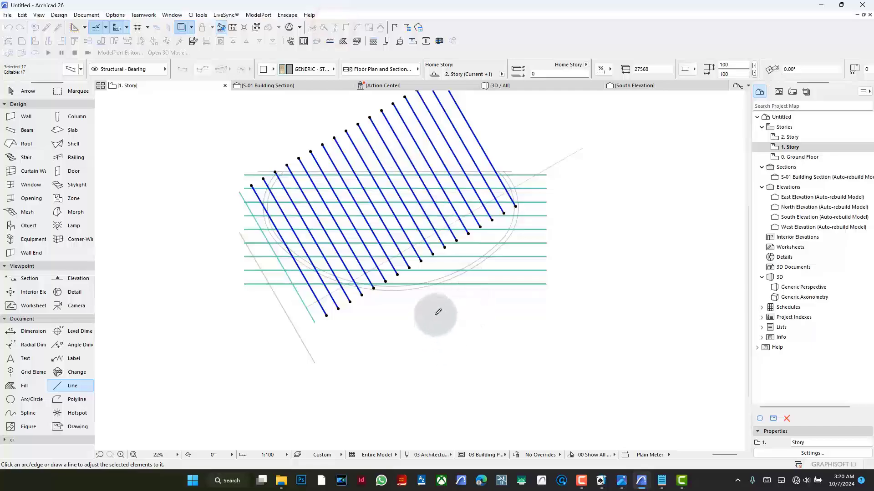
scroll(465, 249, "up", 2)
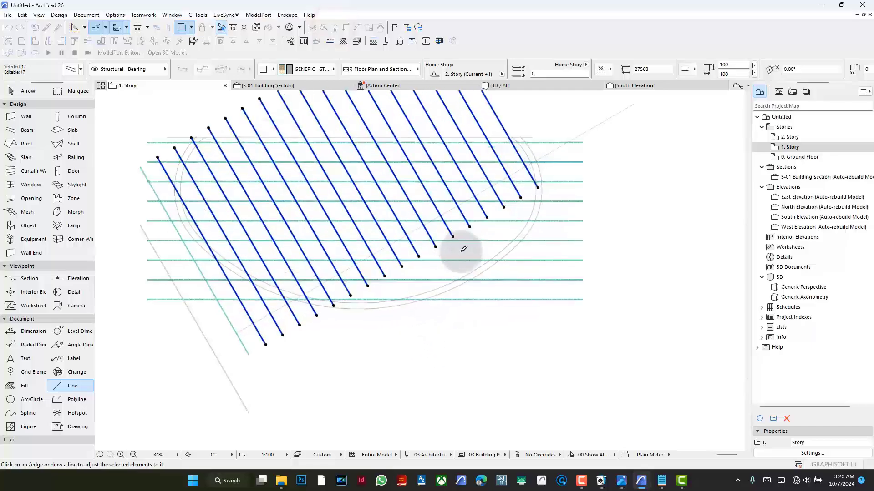
left_click(447, 284)
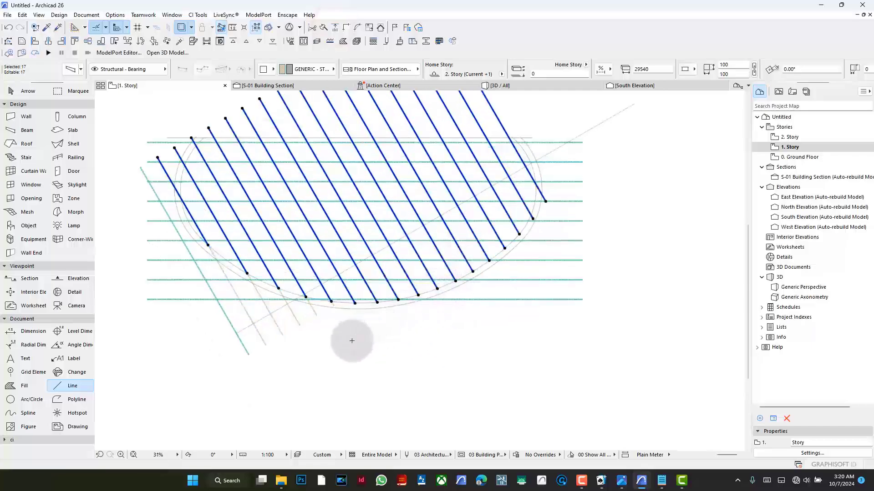
scroll(352, 331, "down", 1)
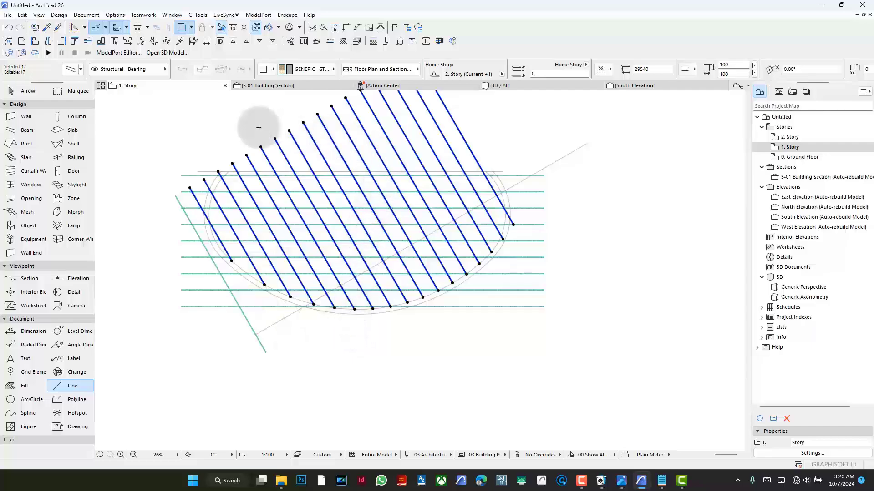
- Split the diagonal beams along the straight line that closes the top of the canopy outline
left_click(325, 29)
scroll(470, 173, "up", 3)
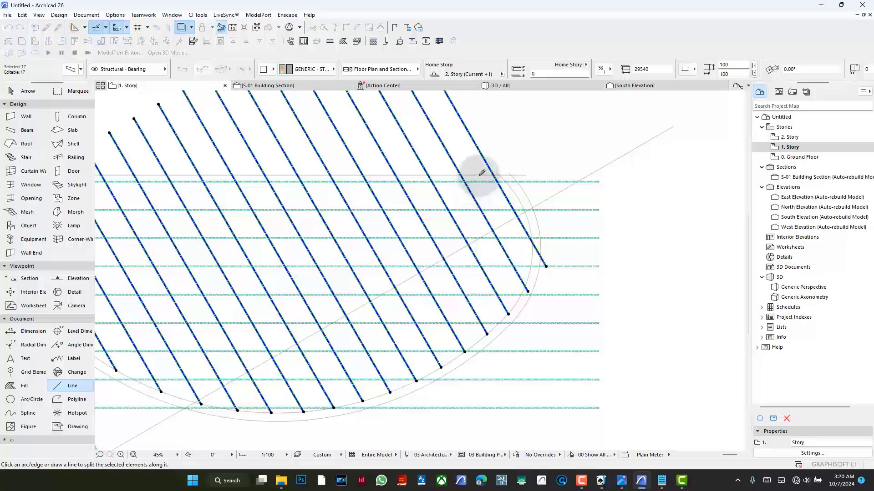
left_click(481, 173)
- Delete the diagonal beam segments above the straight outline edge and the original diagonal beam outside the curve on the left
key("BackSpace")
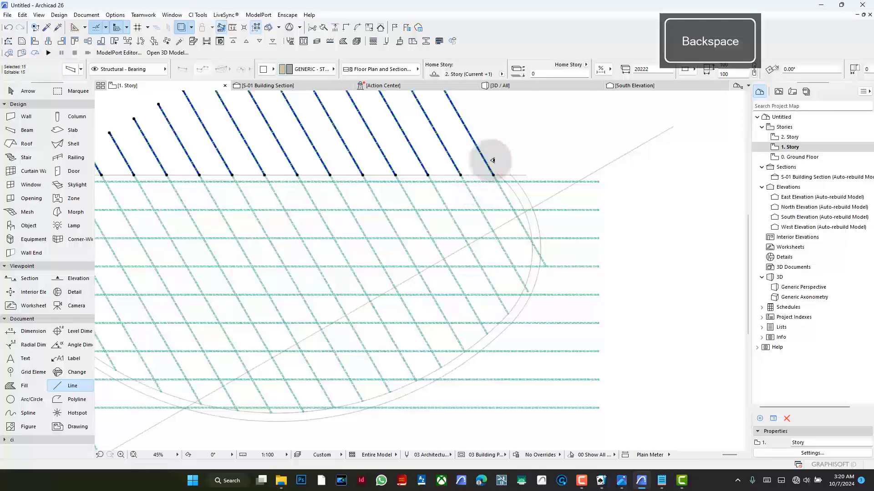
scroll(469, 187, "down", 2)
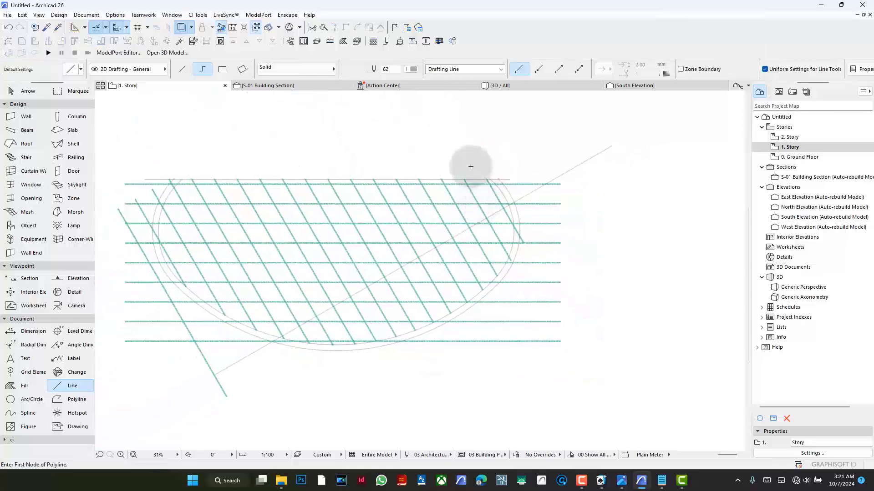
left_click(185, 317)
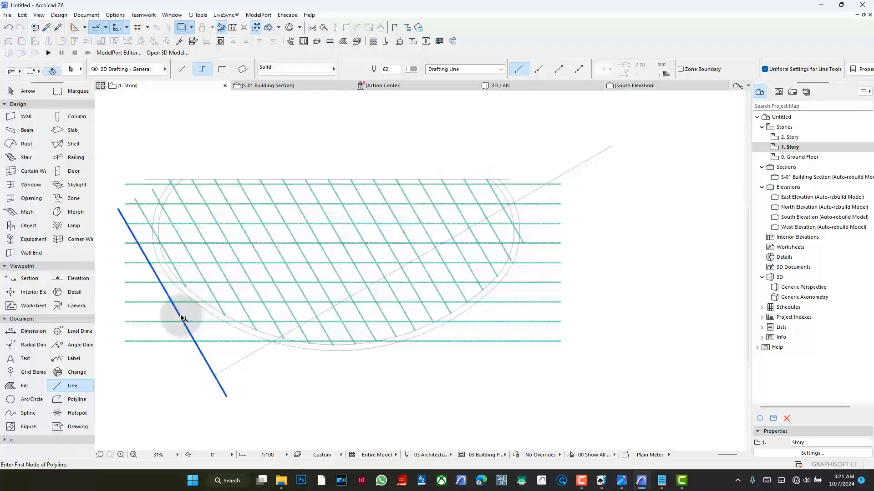
key("BackSpace")
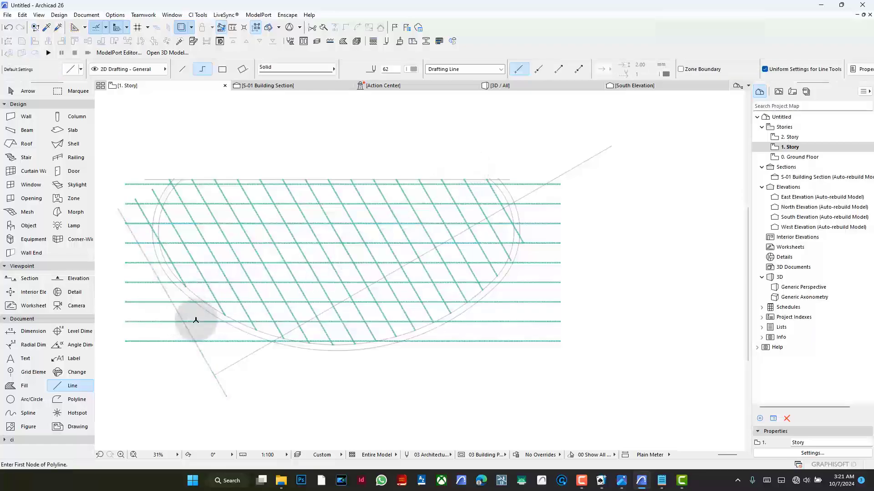
- Select all nine horizontal beams and adjust their right ends to the inner curved outline
left_click(546, 171, "shift")
left_click(568, 354, "shift")
left_click(574, 142, "shift")
left_click(640, 185, "shift")
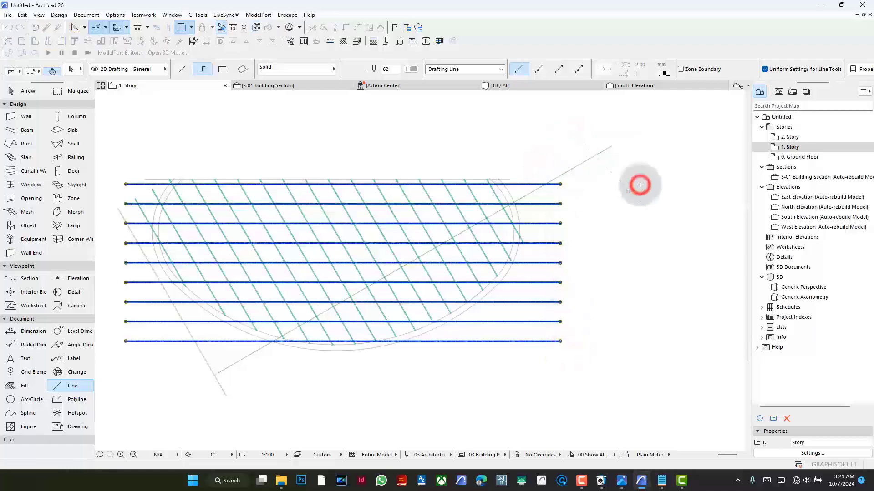
left_click(335, 27)
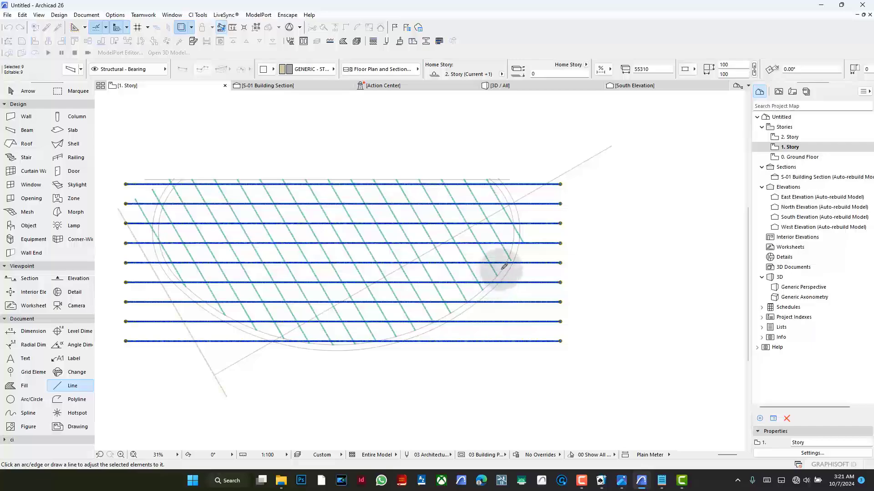
left_click(504, 266)
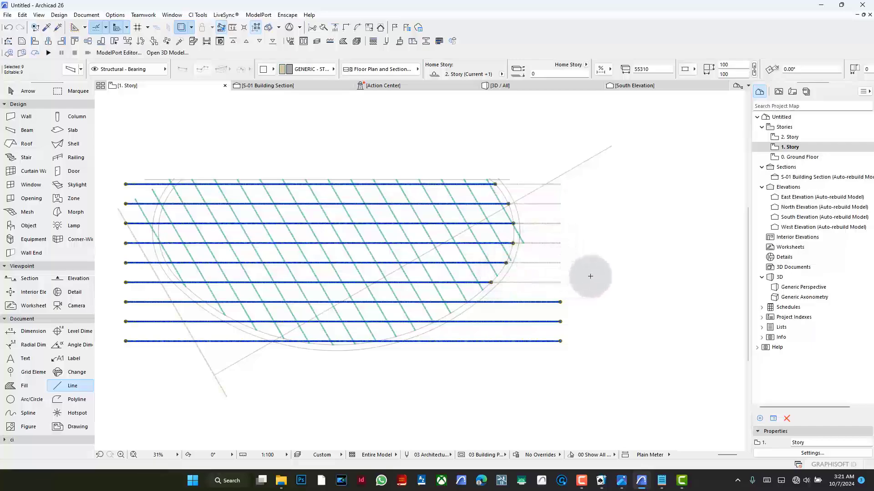
- Adjust the left ends of the horizontal beams to the inner curved outline and clear the selection
left_click(334, 28)
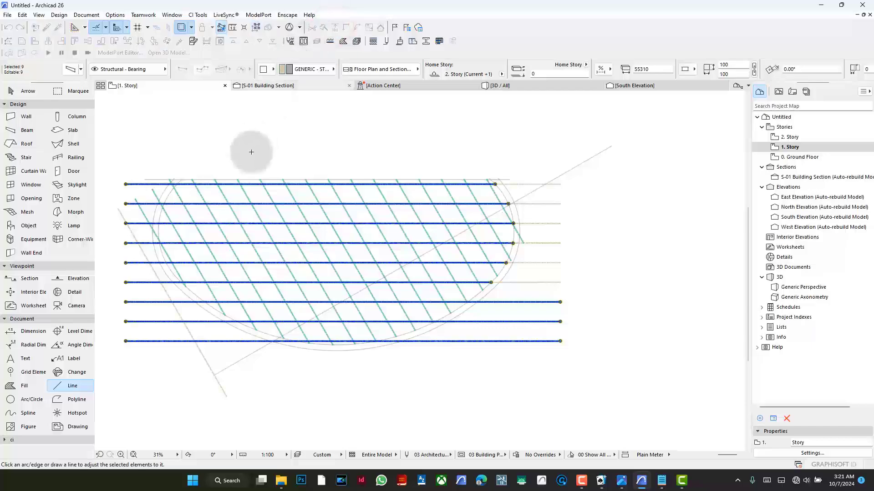
left_click(159, 218)
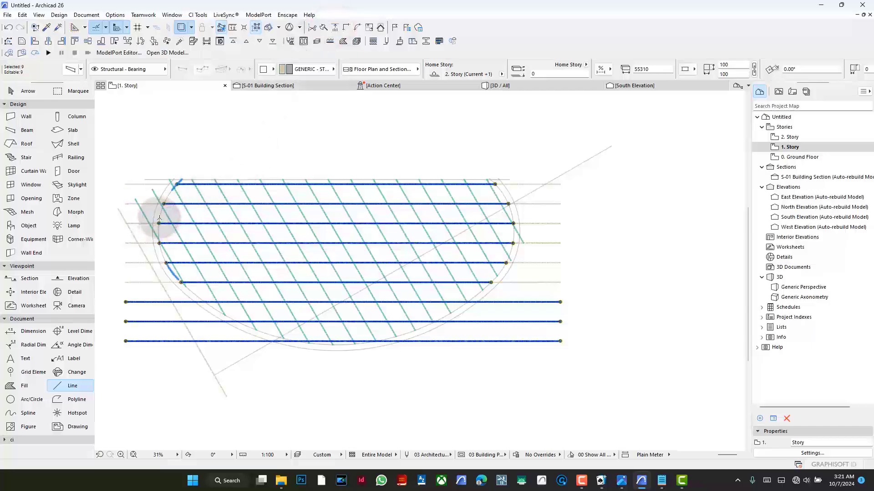
key("Escape")
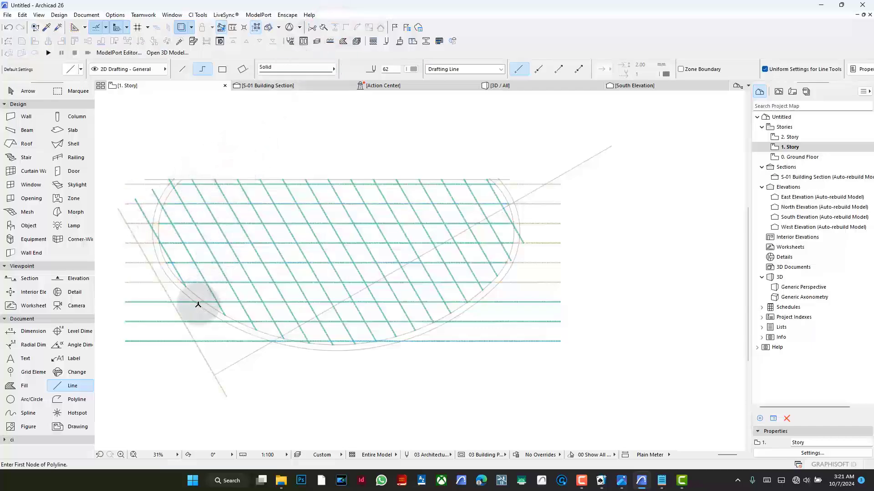
- Delete the lower horizontal beams' excess segments outside the curve: three on the right side and the upper two on the left
scroll(203, 302, "up", 2)
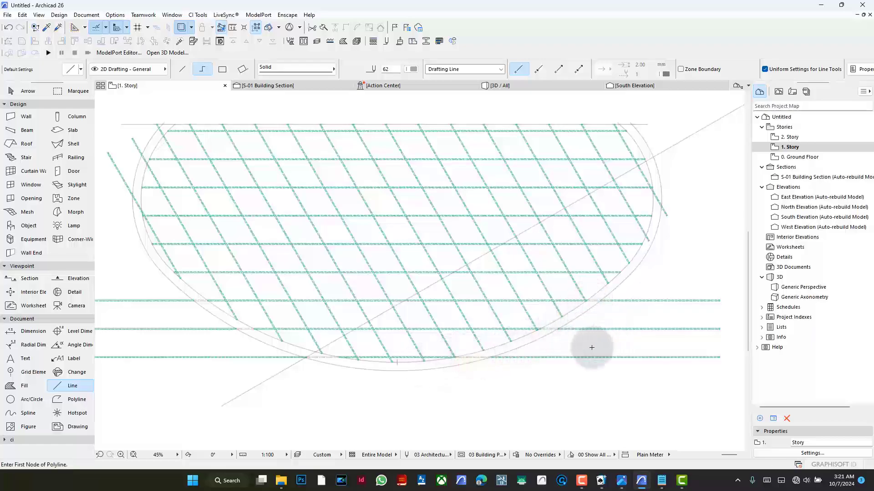
scroll(587, 314, "down", 4)
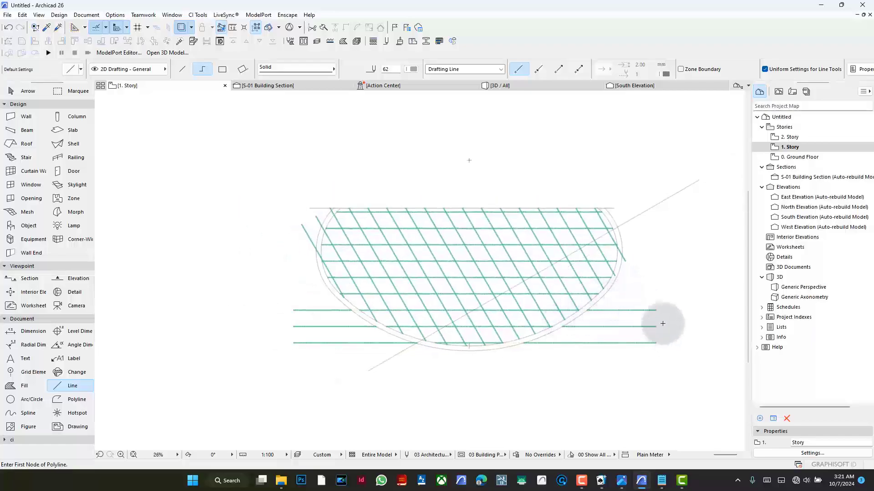
left_click_drag(643, 296, 675, 354, "shift")
key("BackSpace")
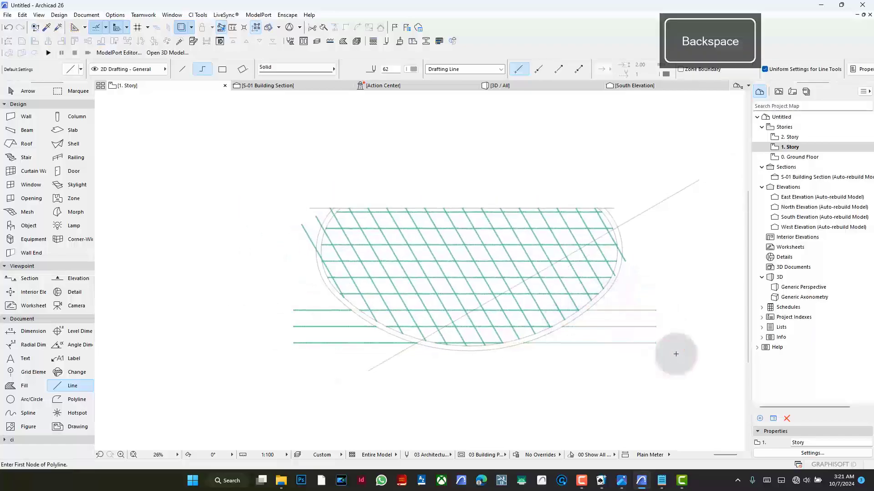
left_click(304, 302, "shift")
left_click(270, 341, "shift")
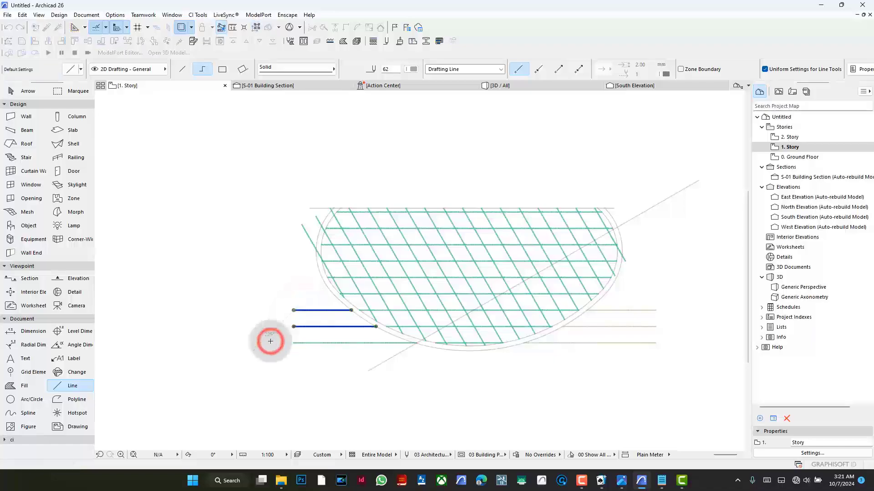
key("BackSpace")
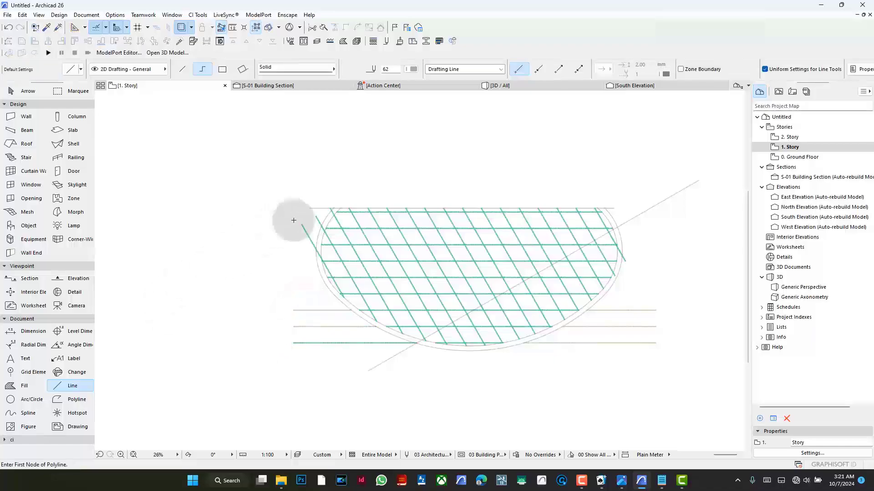
- Delete the two diagonal beam segments that extend outside the curved outline on the left side
scroll(343, 209, "up", 4)
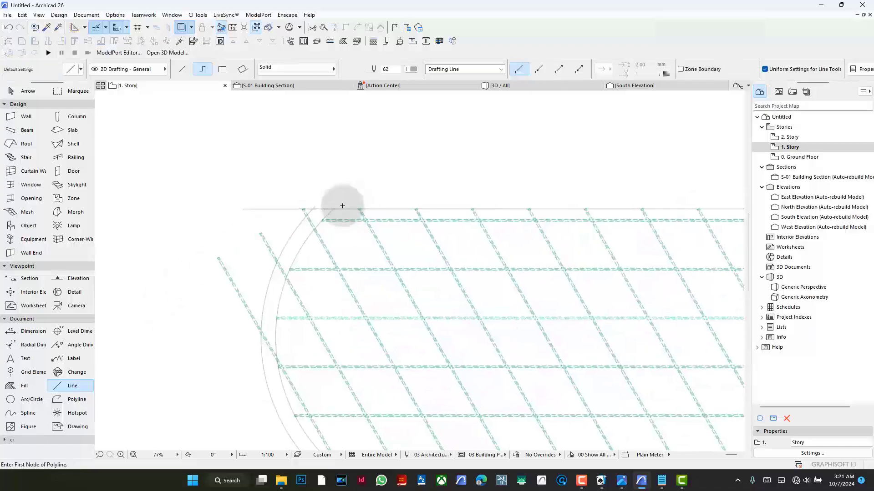
left_click(279, 266, "ctrl")
left_click(236, 321, "shift")
left_click(192, 224, "shift")
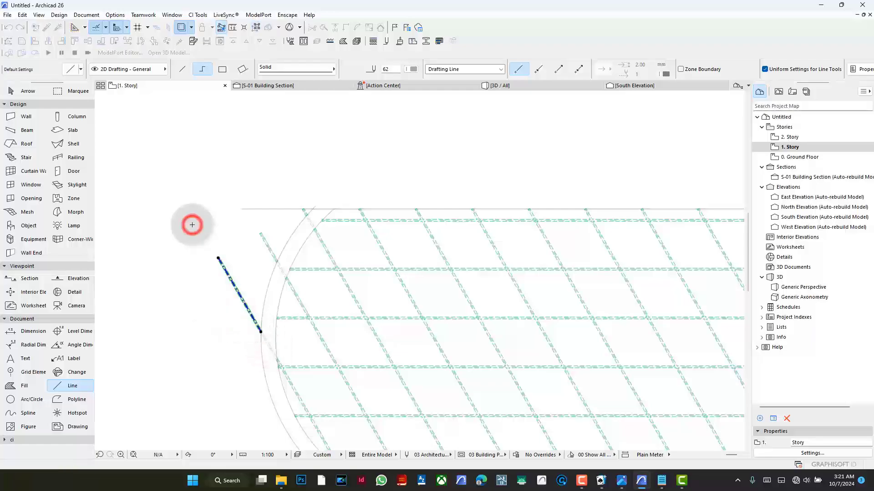
left_click(265, 234, "shift")
left_click(239, 238, "shift")
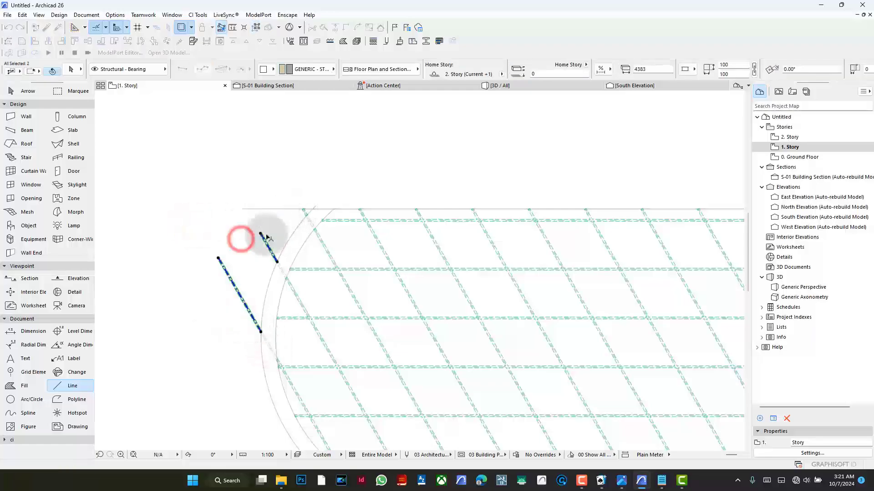
key("BackSpace")
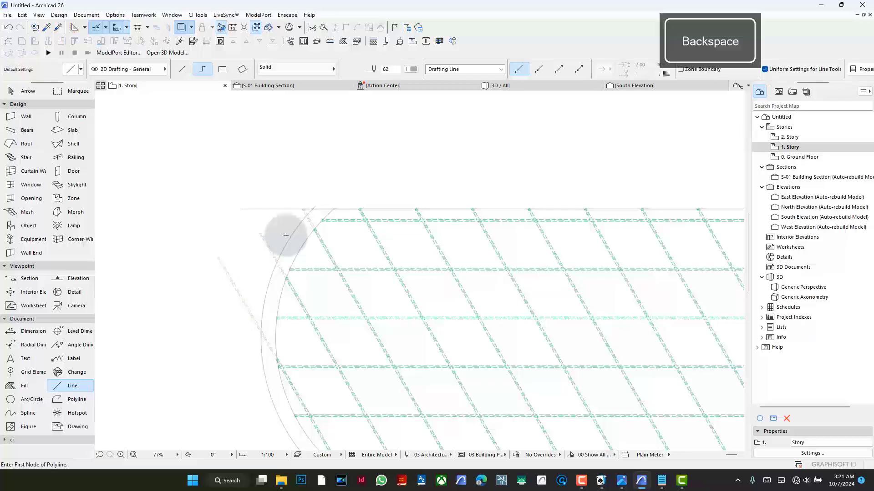
- Delete the diagonal beam segment that extends outside the curved outline on the right side
scroll(445, 182, "down", 5)
scroll(685, 195, "up", 5)
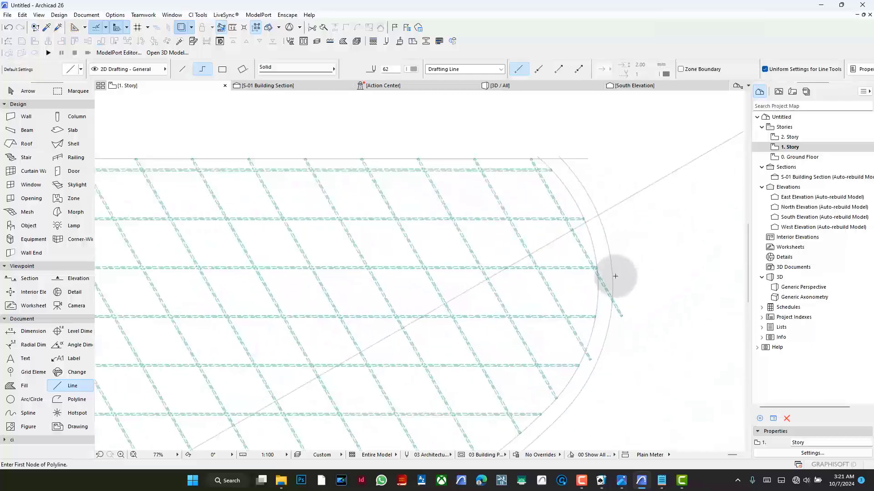
left_click(606, 291, "ctrl")
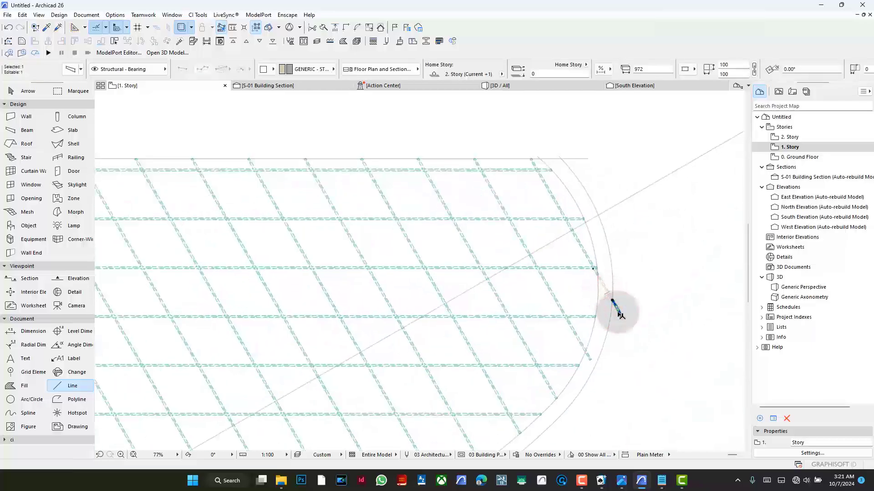
key("BackSpace")
scroll(526, 254, "down", 5)
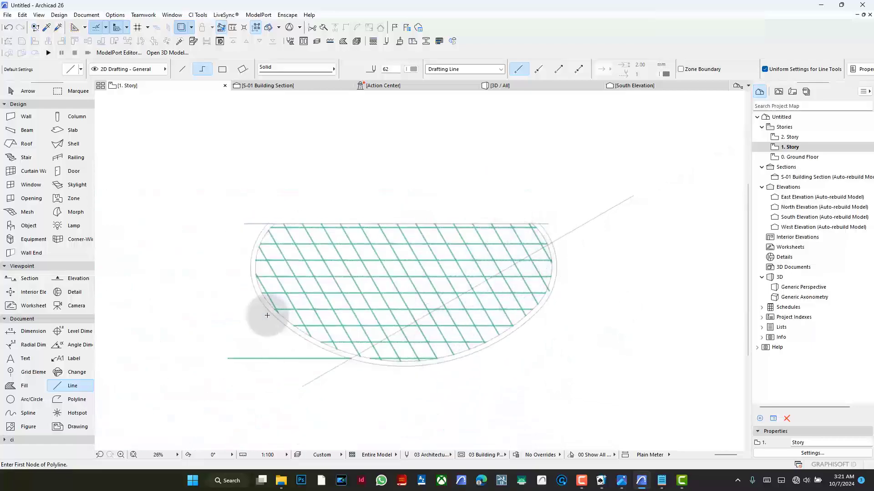
- Select all 17 diagonal beams inside the curved outline and group them
scroll(354, 275, "up", 2)
left_click(372, 258)
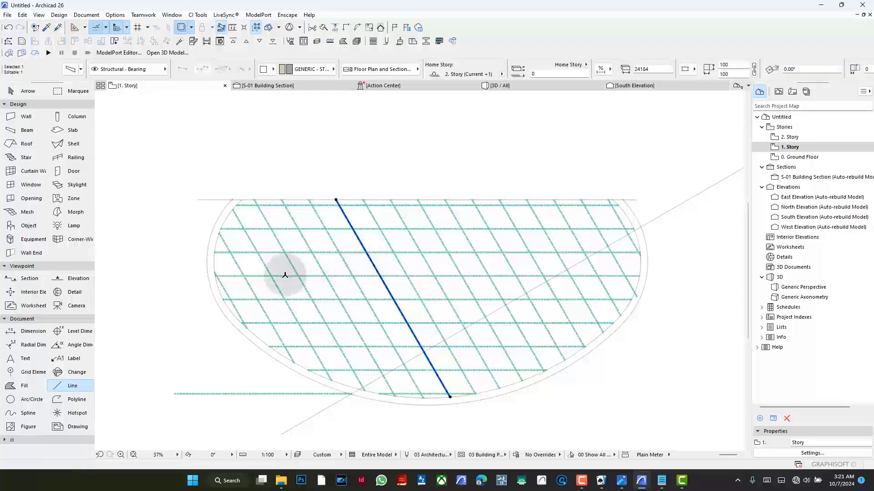
key("Escape")
left_click(234, 219, "shift")
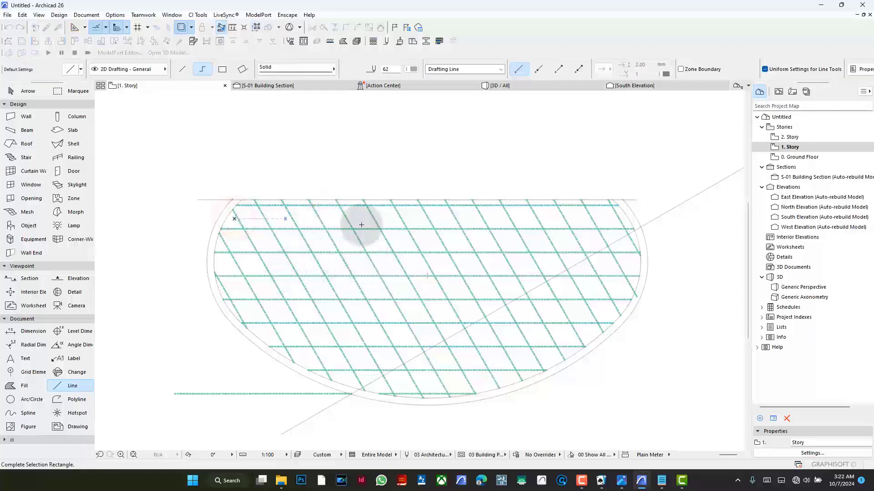
left_click(619, 212, "shift")
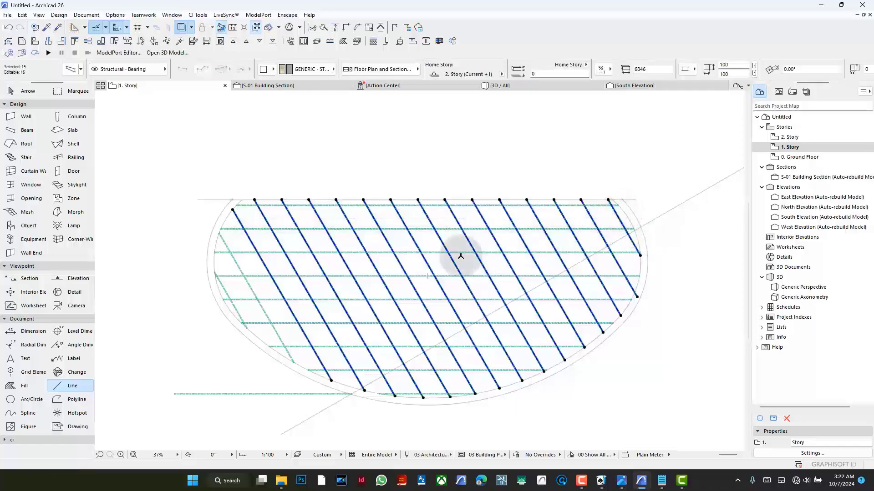
left_click(238, 266, "shift")
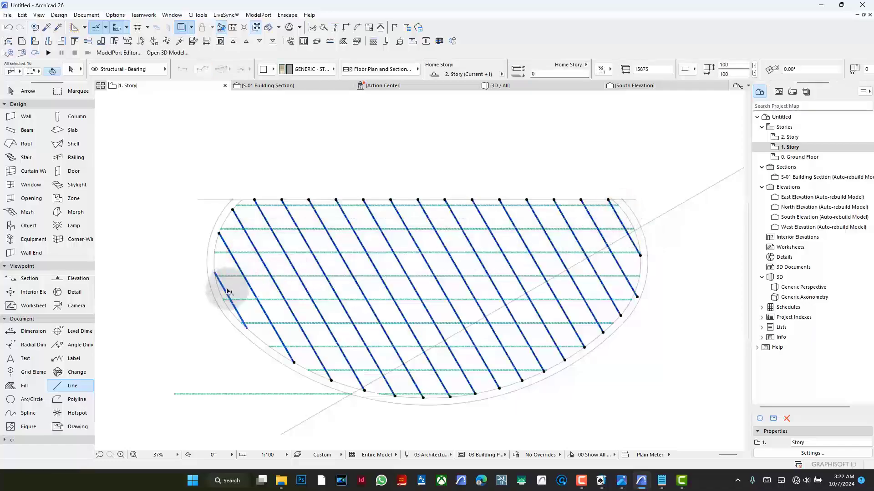
left_click(227, 290, "shift")
scroll(305, 255, "down", 1)
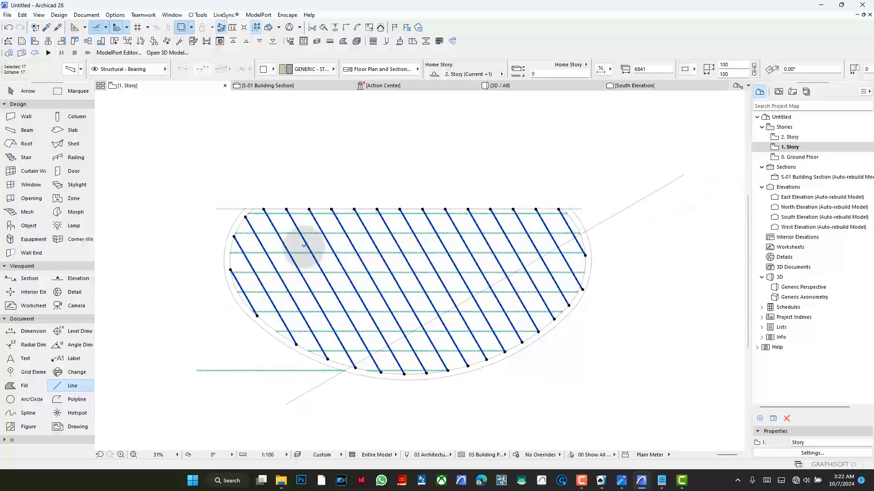
key("ctrl+g")
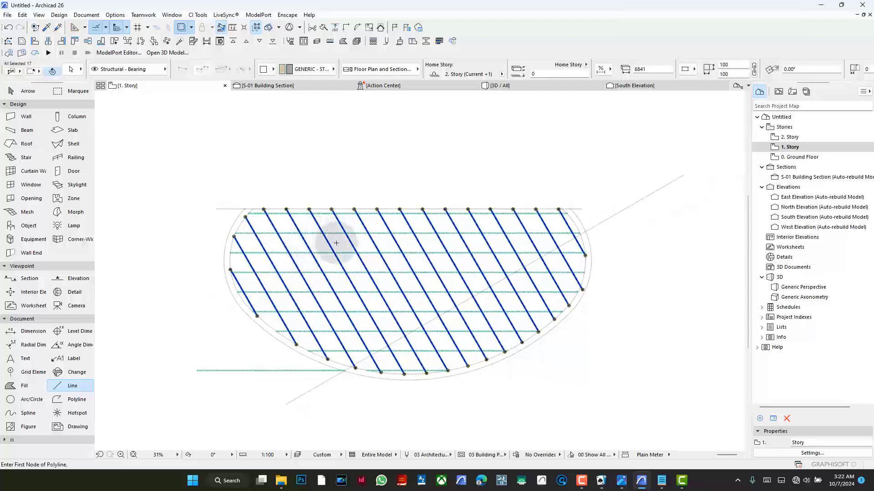
- Mirror a copy of the grouped diagonal beams about a vertical axis through the lowest point of the curved outline
key("ctrl+shift+m")
scroll(419, 266, "up", 2)
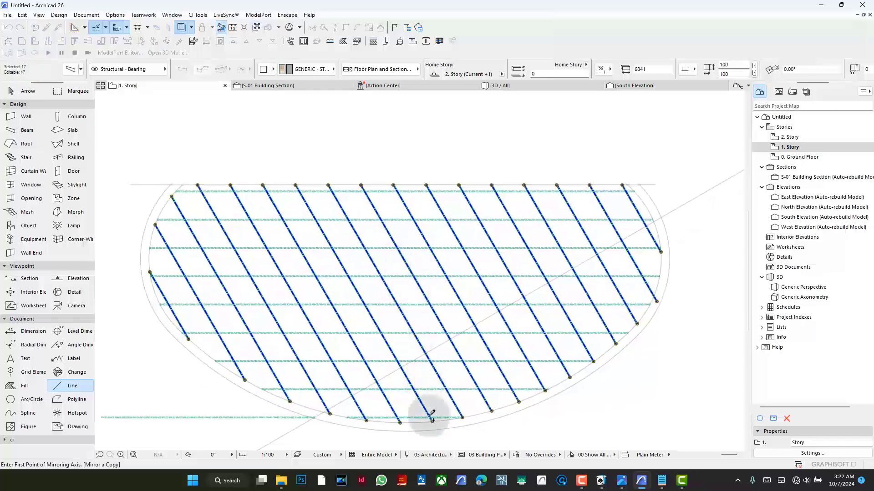
left_click(406, 423)
left_click(406, 401)
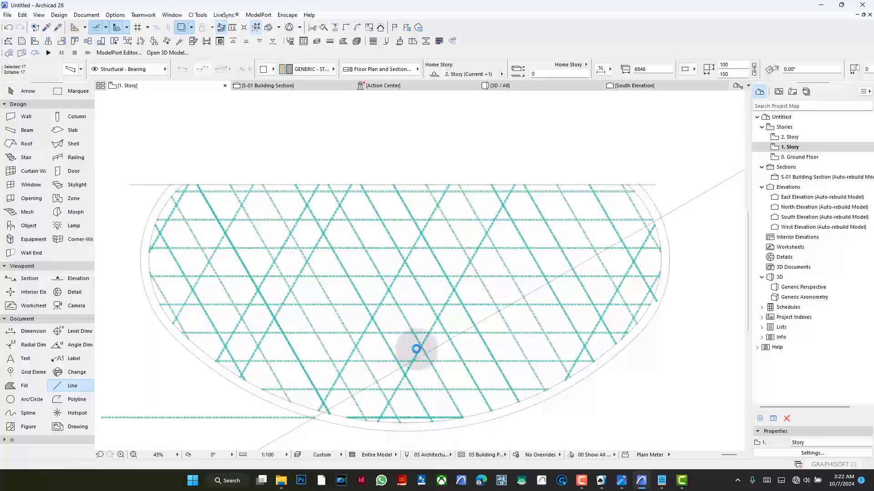
left_click(416, 302)
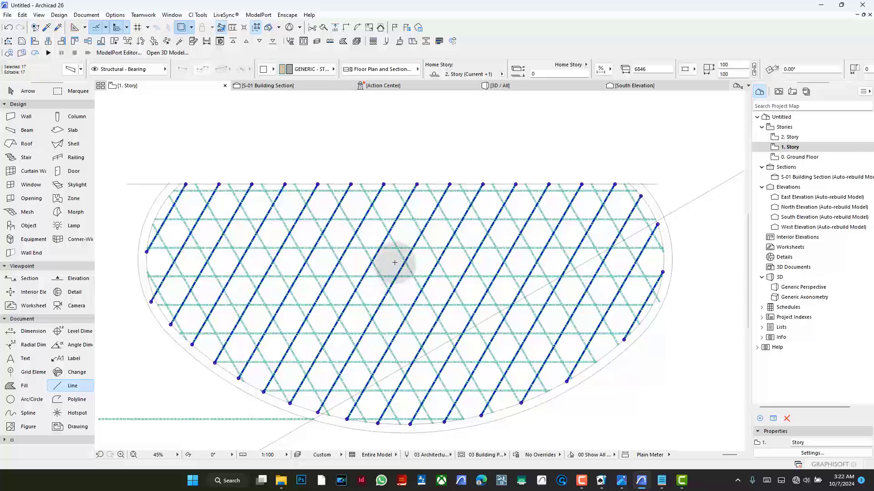
- Check the reference photo, try moving the mirrored diagonals from a diagonal crossing down to the horizontal beam below, and undo the move
scroll(394, 263, "up", 2)
scroll(495, 248, "down", 10)
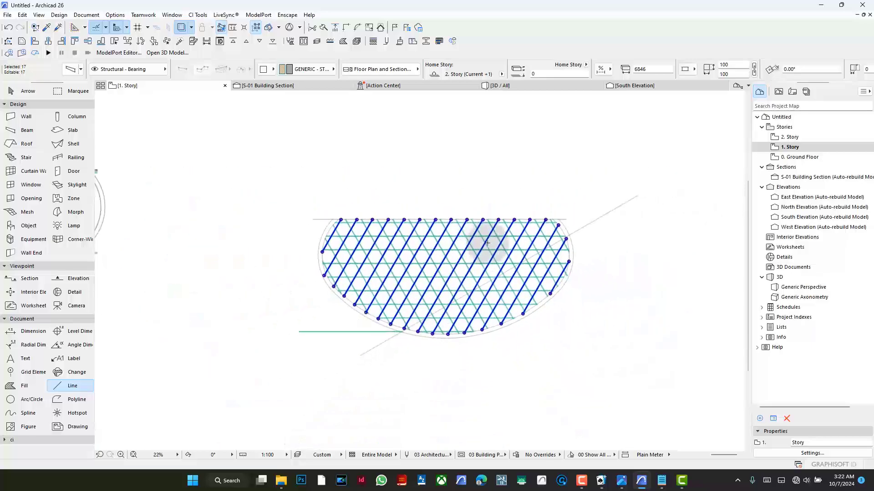
scroll(183, 236, "up", 15)
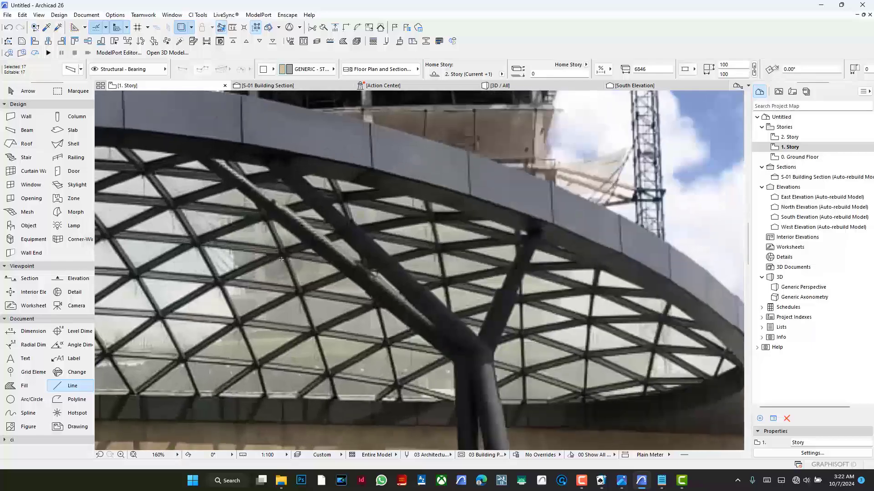
scroll(199, 248, "down", 15)
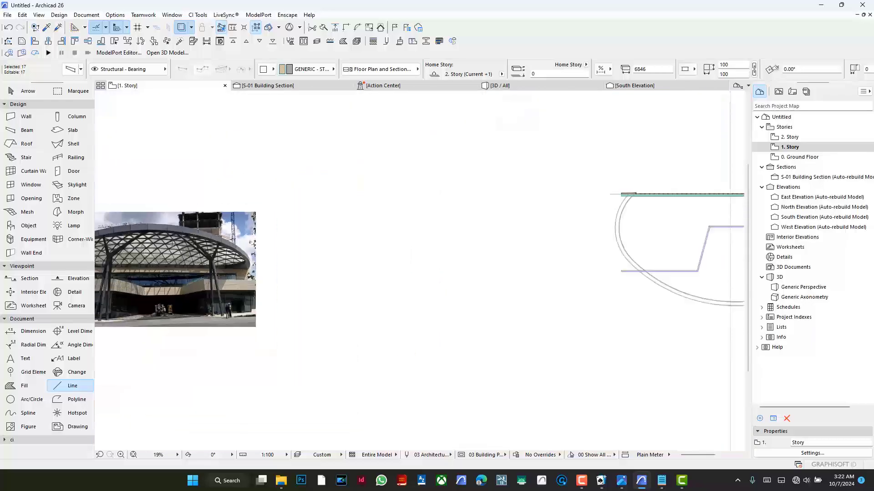
scroll(501, 262, "up", 16)
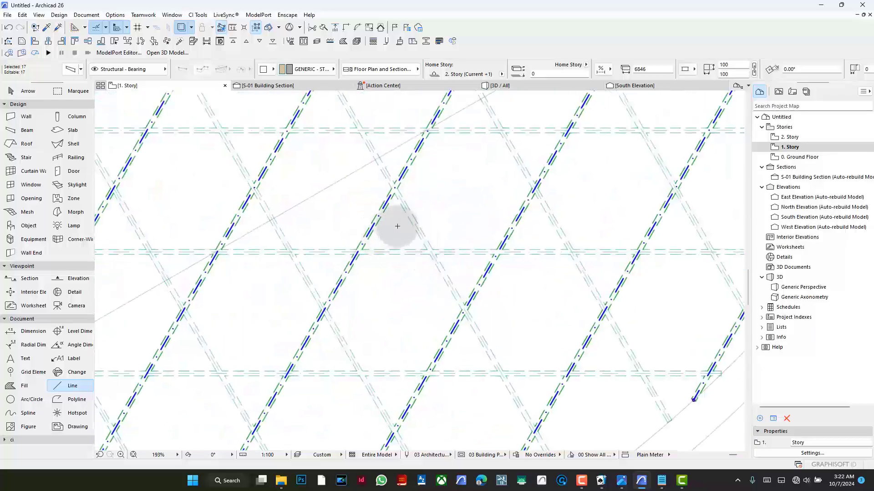
scroll(423, 239, "down", 5)
key("ctrl+d")
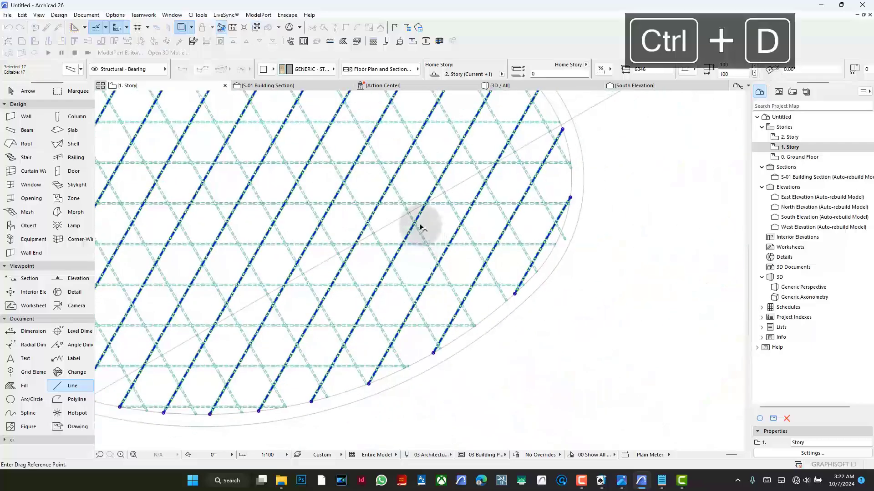
scroll(420, 236, "up", 5)
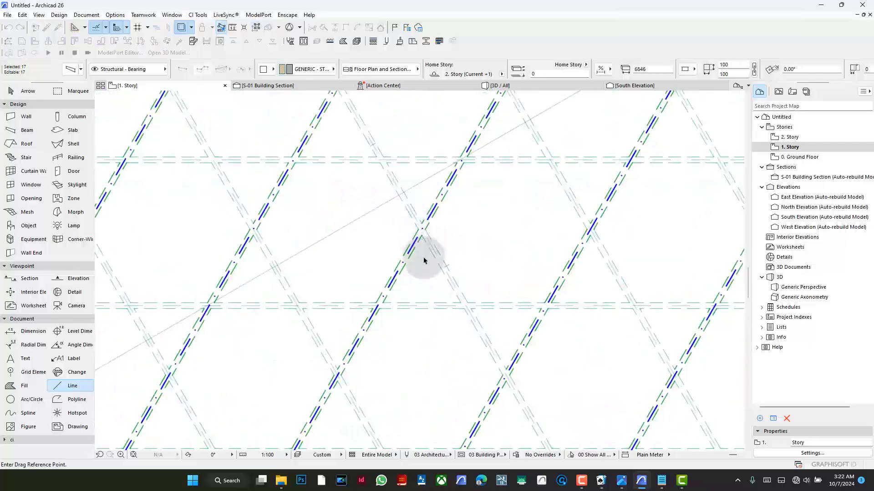
left_click(422, 230)
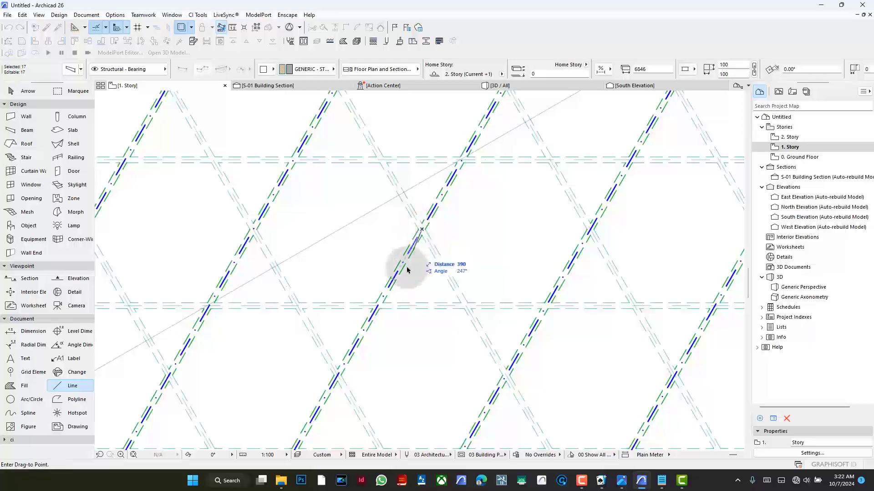
left_click(380, 308)
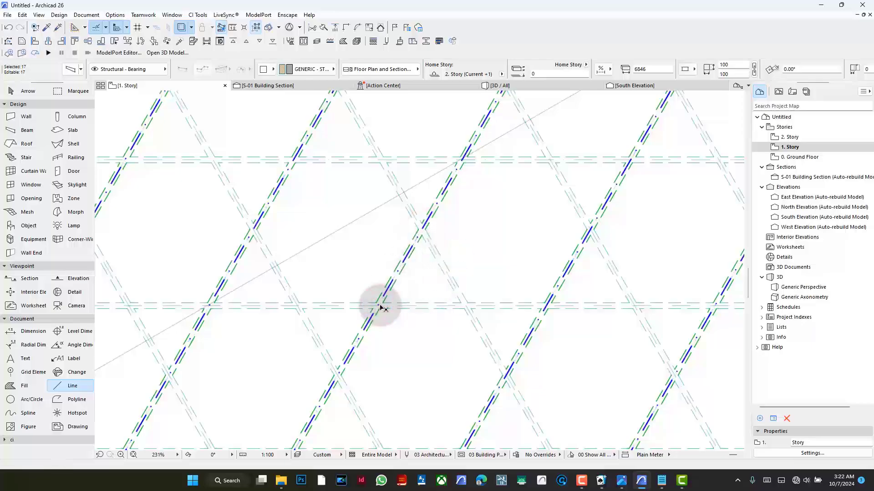
scroll(461, 245, "down", 3)
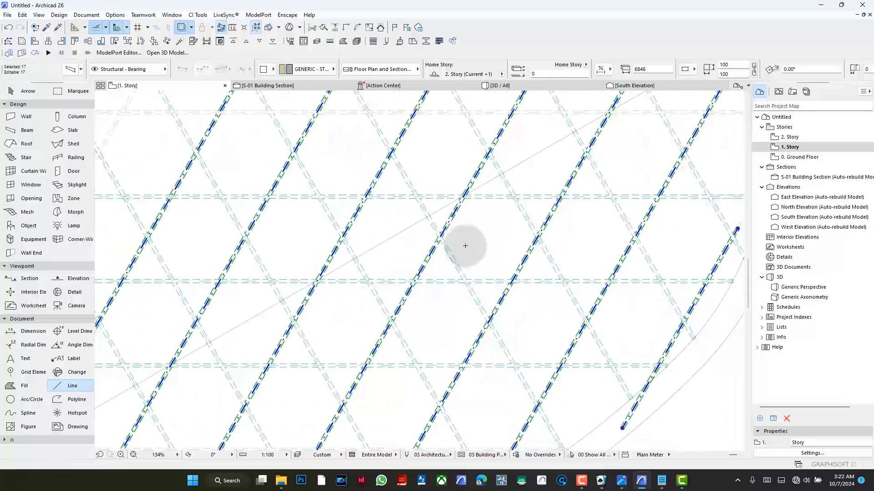
scroll(435, 230, "down", 4)
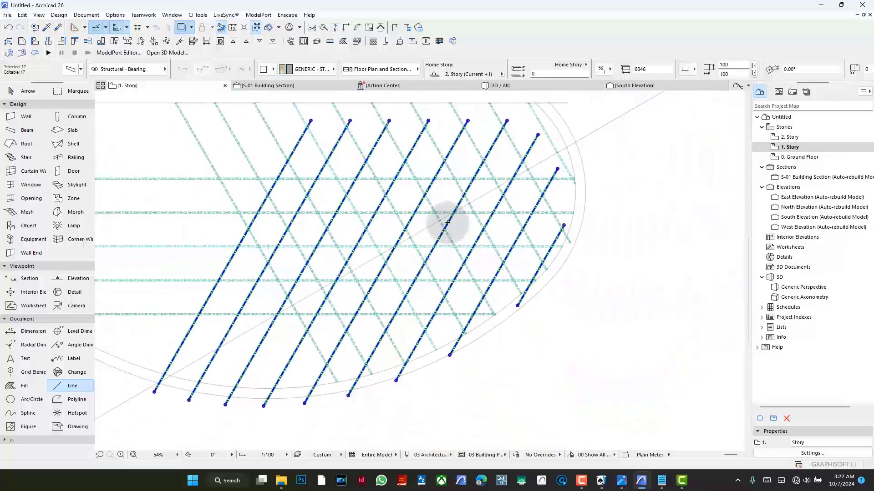
key("ctrl+z")
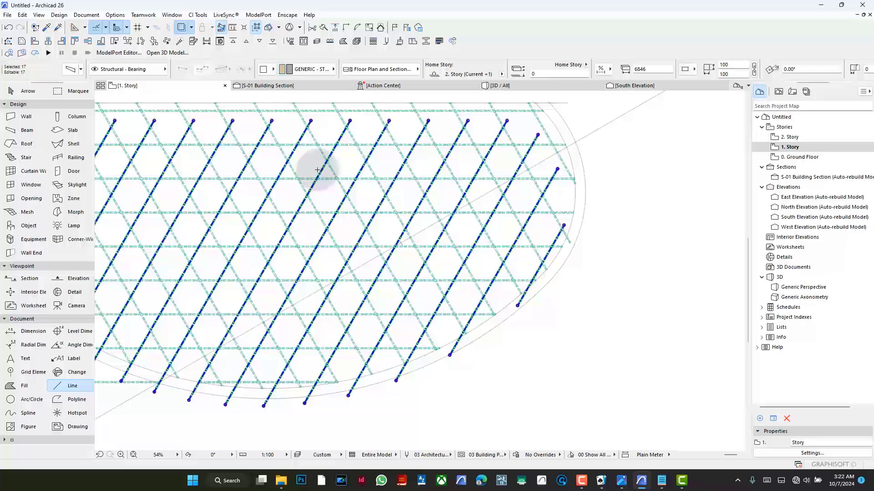
key("ctrl+z")
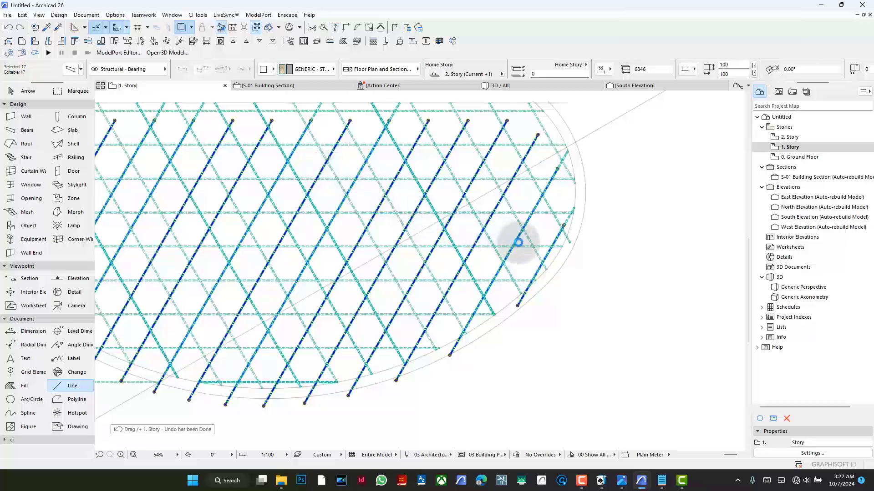
- Move the mirrored diagonal beams horizontally so they cross the original diagonals on the horizontal beams' axes
scroll(605, 286, "down", 2)
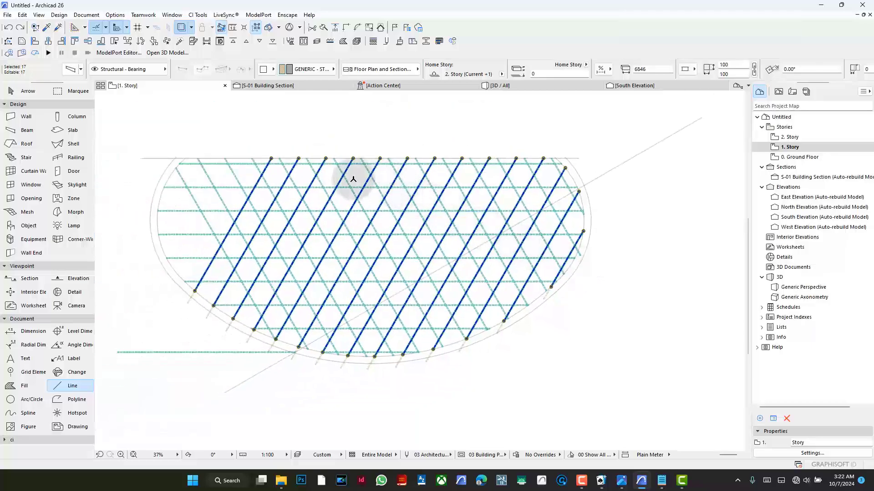
scroll(353, 179, "up", 4)
key("ctrl+d")
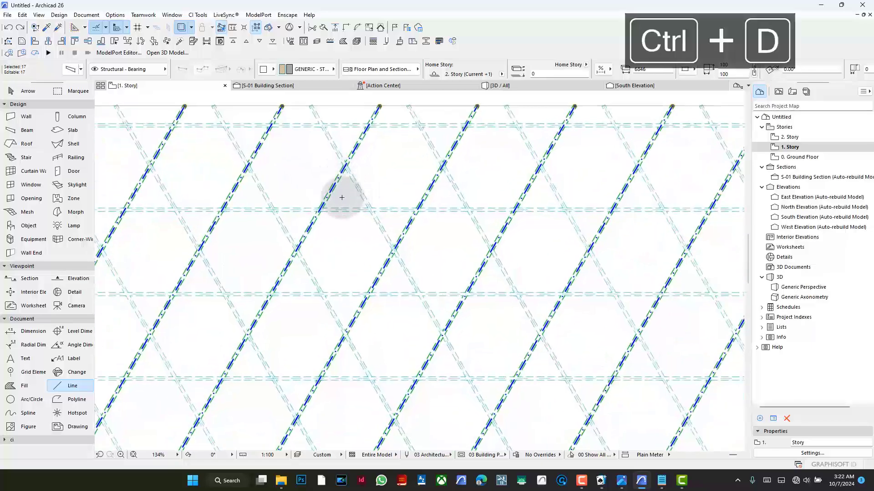
scroll(331, 201, "up", 4)
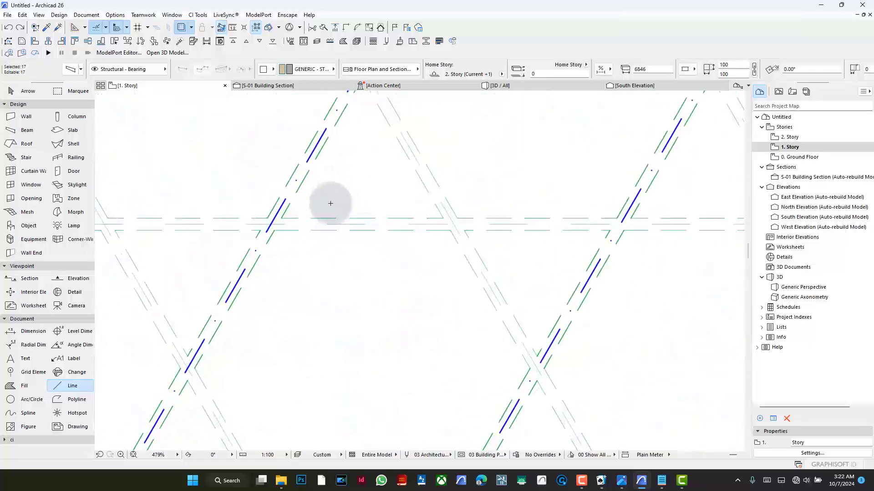
key("ctrl+d")
left_click(271, 224)
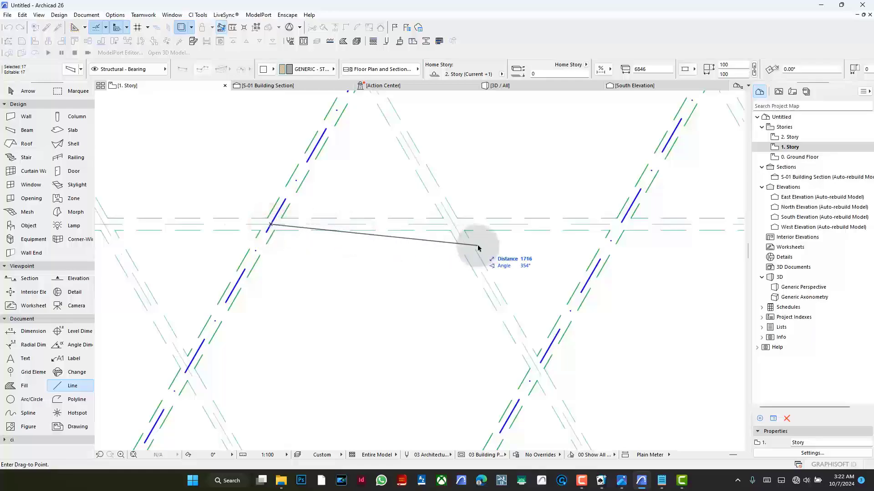
left_click(456, 225)
scroll(370, 263, "down", 4)
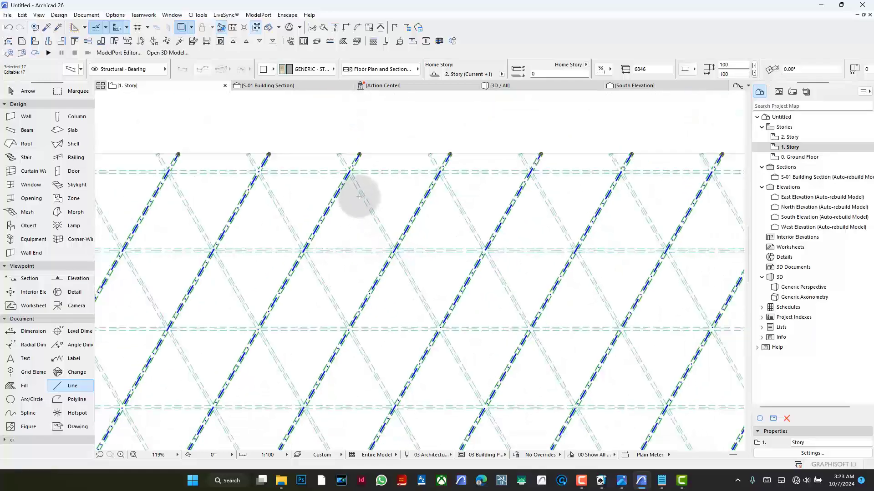
- Adjust the 17 mirrored diagonal beams so their ends meet the inner curved outline
scroll(368, 188, "down", 3)
scroll(367, 188, "down", 1)
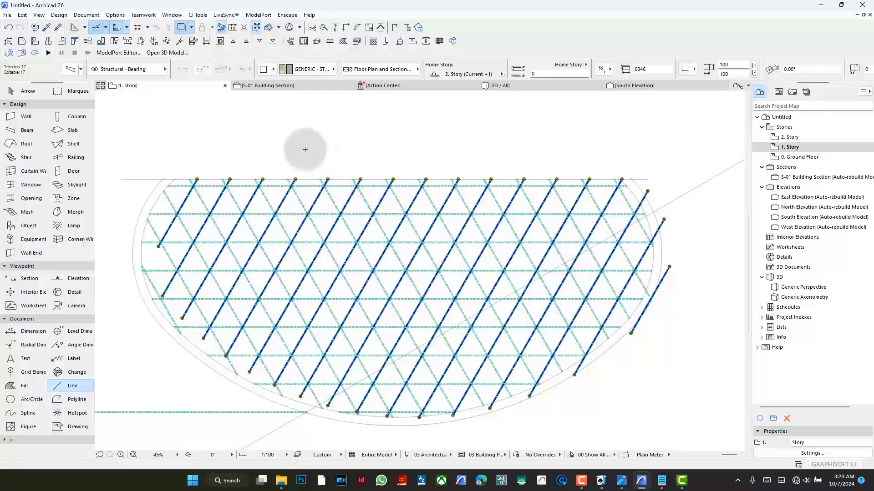
left_click(339, 28)
left_click(168, 295)
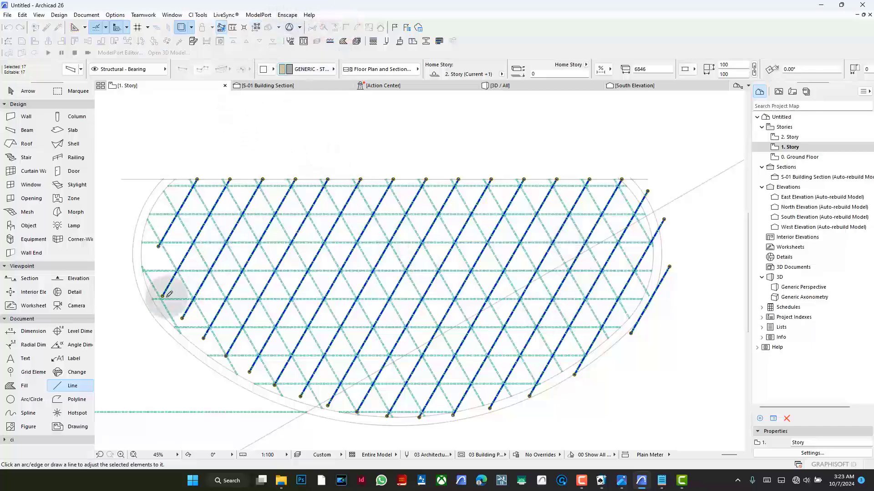
left_click(189, 339)
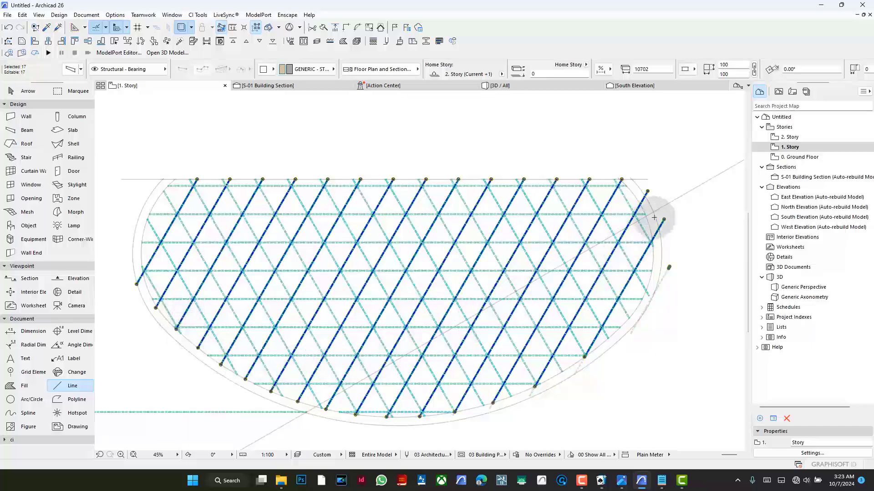
- Remove the stray diagonal beam and the diagonal end pieces projecting beyond the inner curved outline on both sides
key("BackSpace")
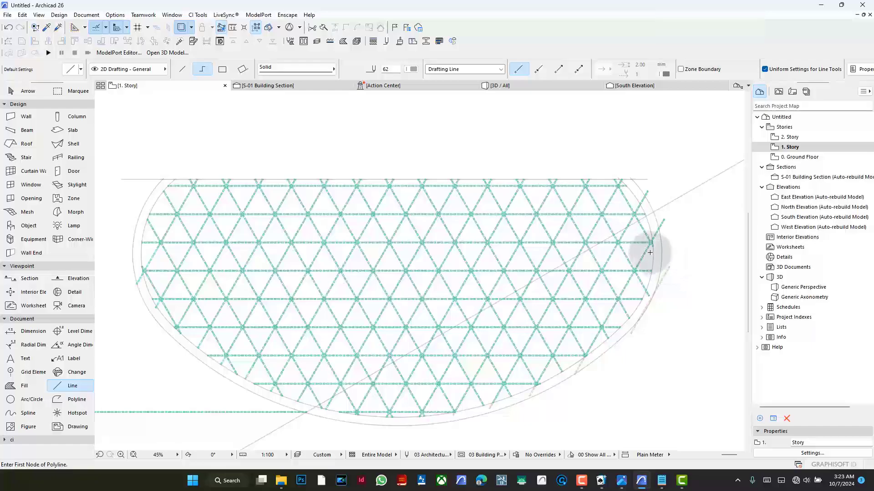
scroll(657, 283, "up", 1)
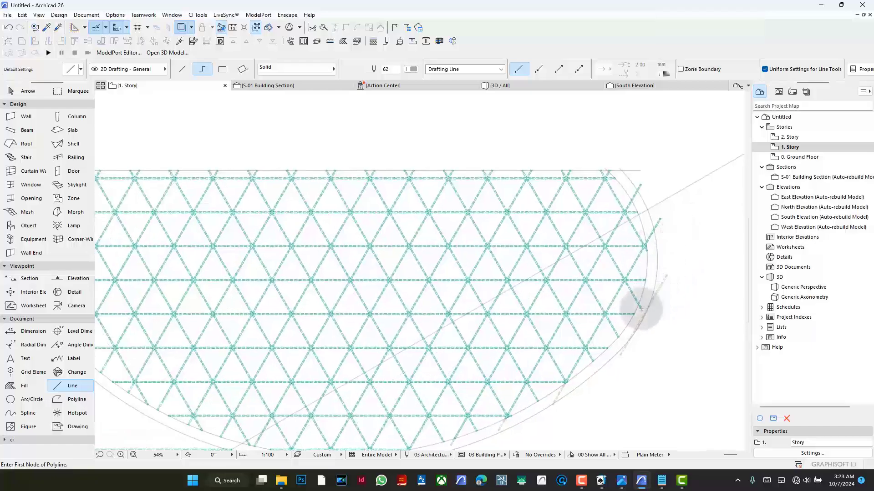
left_click(639, 185, "shift")
left_click(660, 218, "shift")
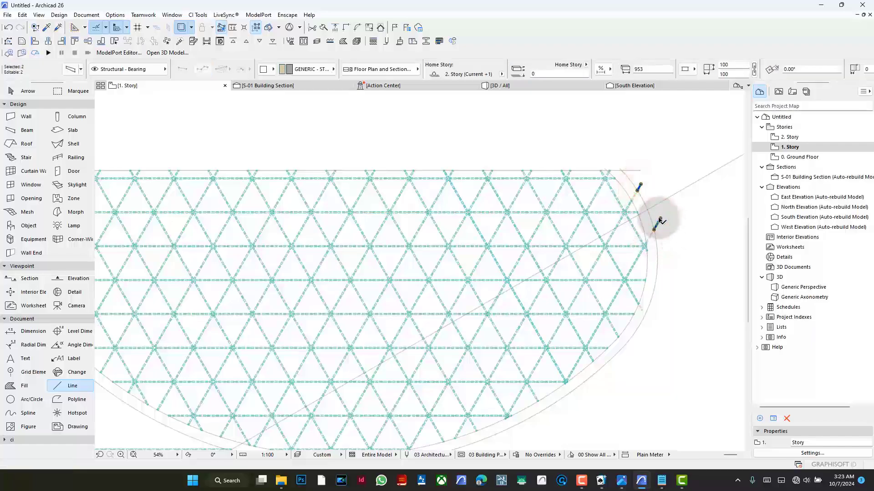
key("BackSpace")
scroll(644, 162, "down", 1)
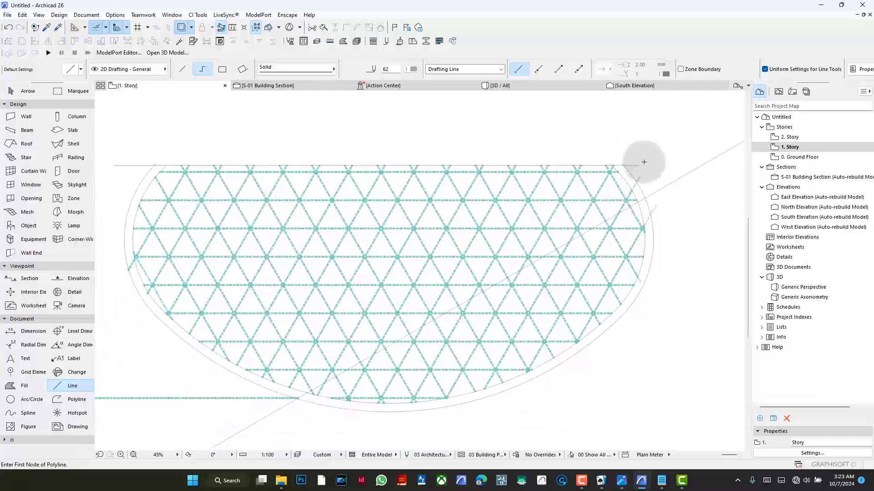
scroll(643, 179, "down", 2)
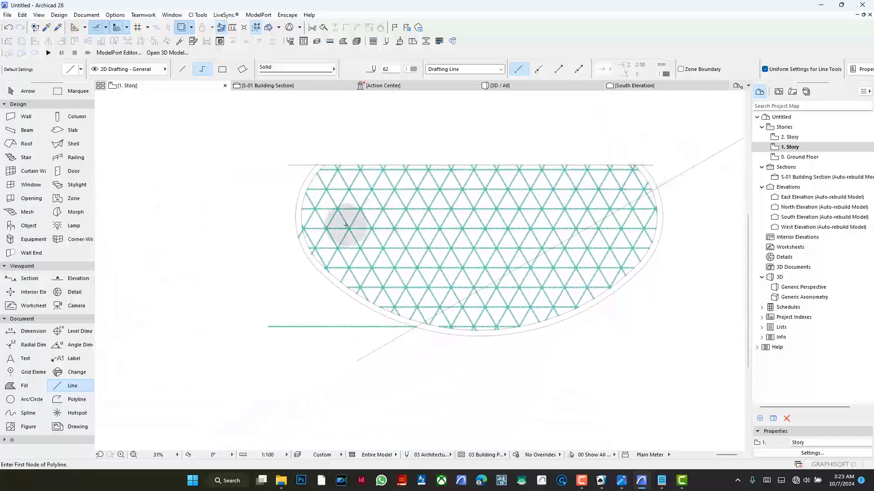
scroll(301, 231, "up", 4)
scroll(302, 231, "up", 2)
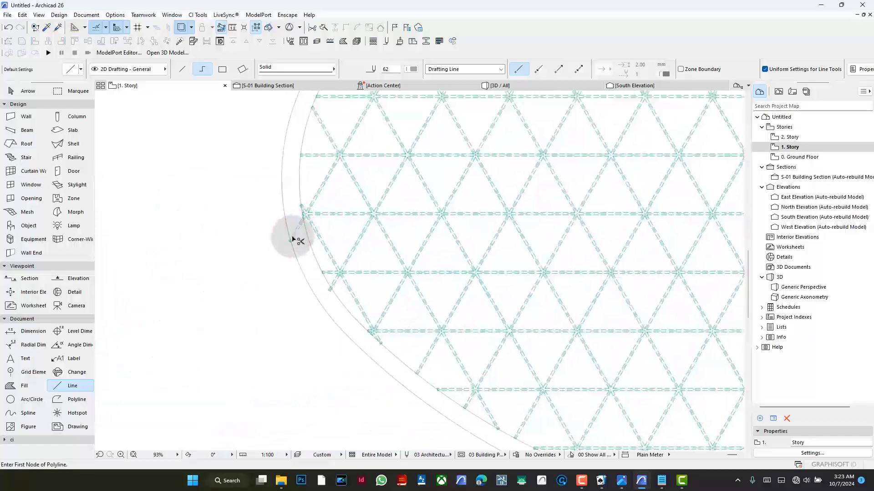
key("BackSpace")
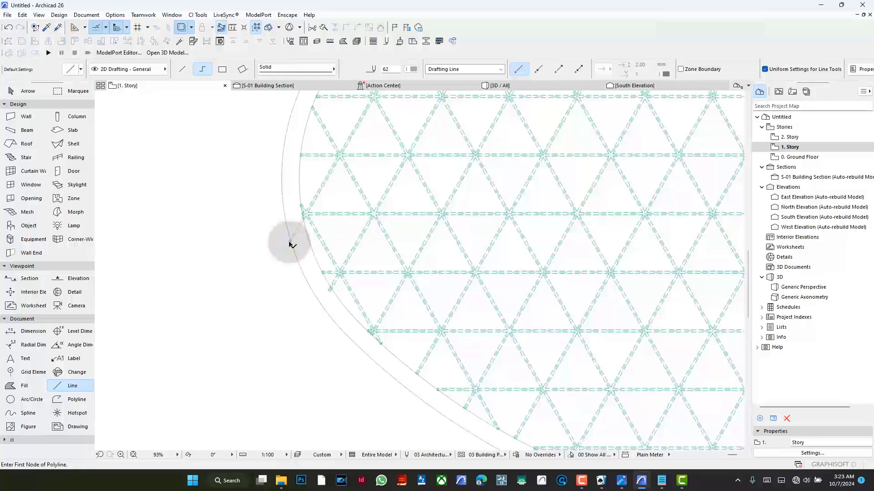
- Delete the leftover horizontal beam beside the outline's lowest part and the long slanted line crossing the lattice
scroll(307, 256, "down", 2)
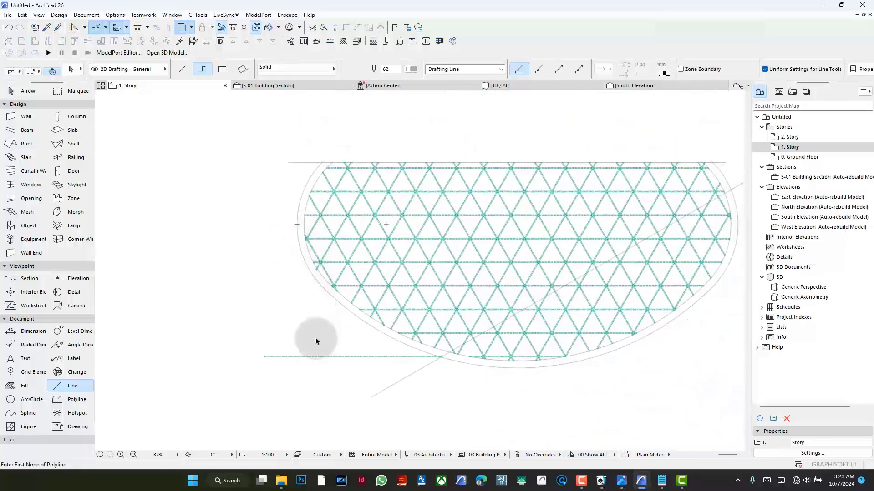
key("BackSpace")
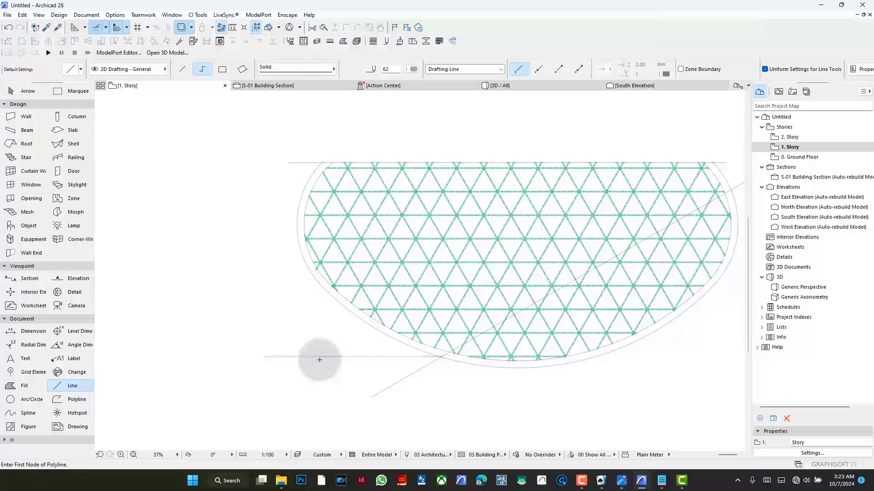
scroll(414, 323, "down", 1)
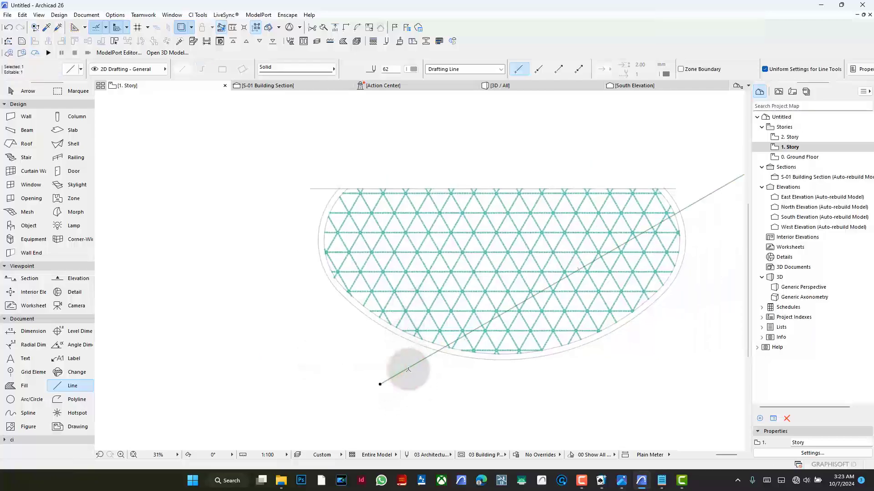
scroll(413, 277, "down", 2)
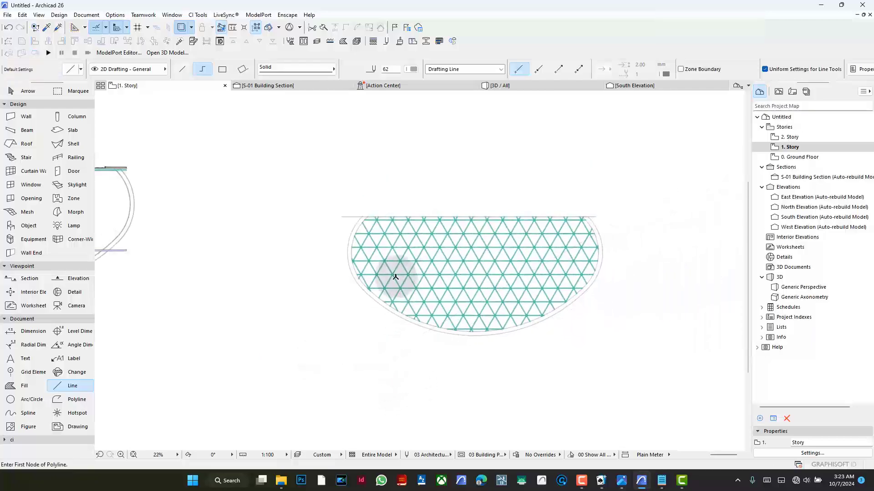
scroll(542, 278, "up", 2)
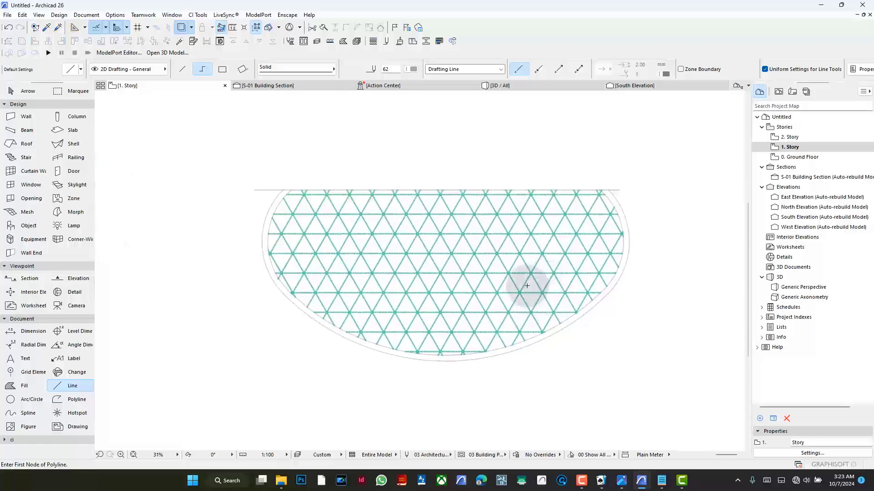
- Check the reference photo and enclose the whole triangular lattice with its curved outline in a rectangular marquee
scroll(527, 286, "down", 12)
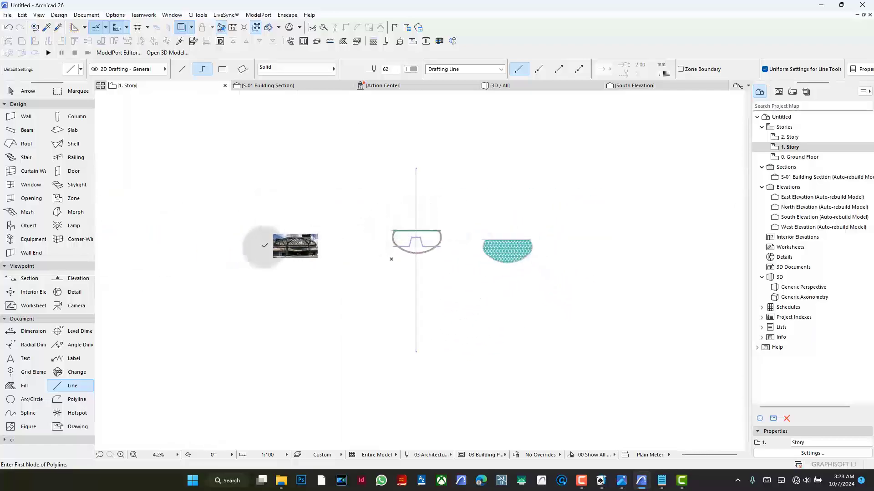
scroll(265, 245, "up", 16)
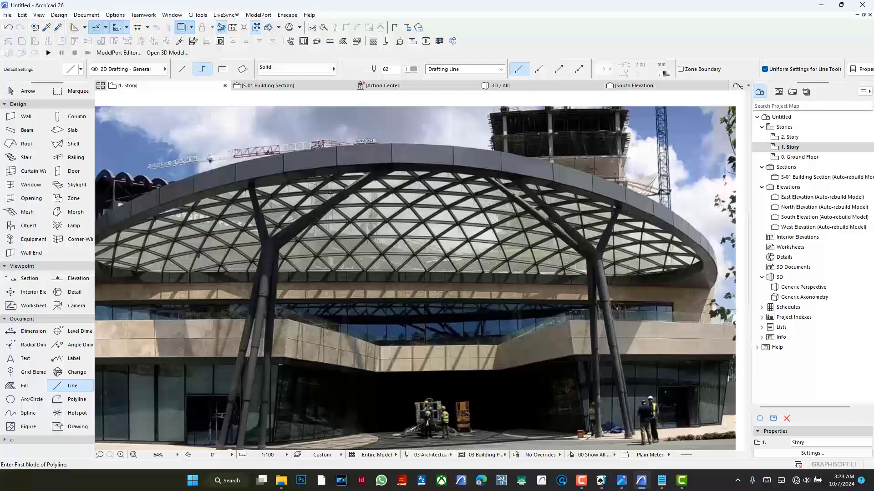
scroll(236, 234, "down", 12)
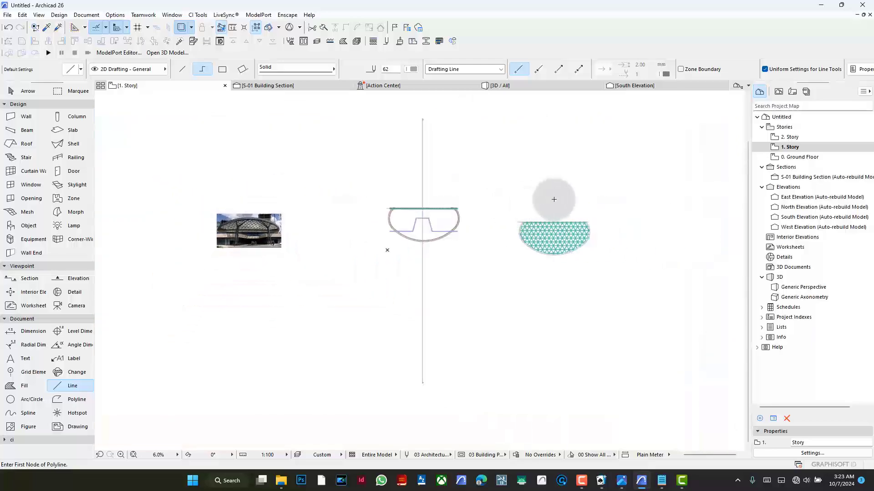
scroll(568, 223, "up", 2)
scroll(571, 227, "up", 6)
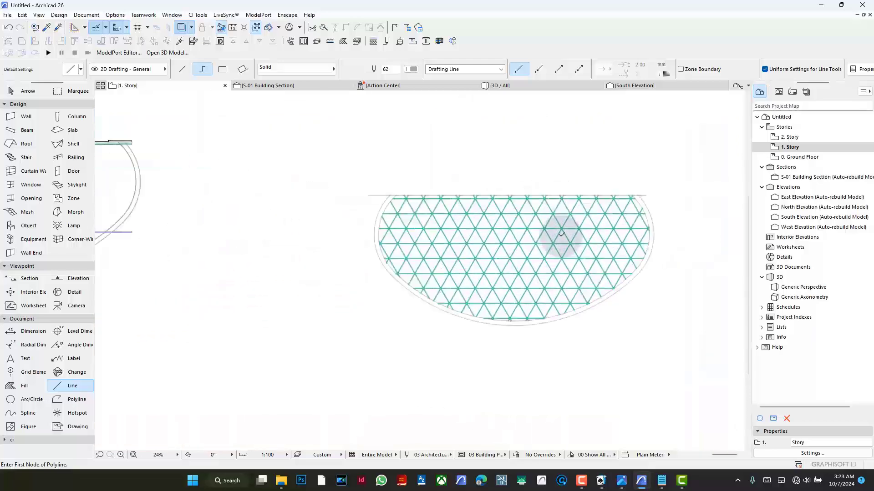
left_click(75, 91)
left_click(330, 174)
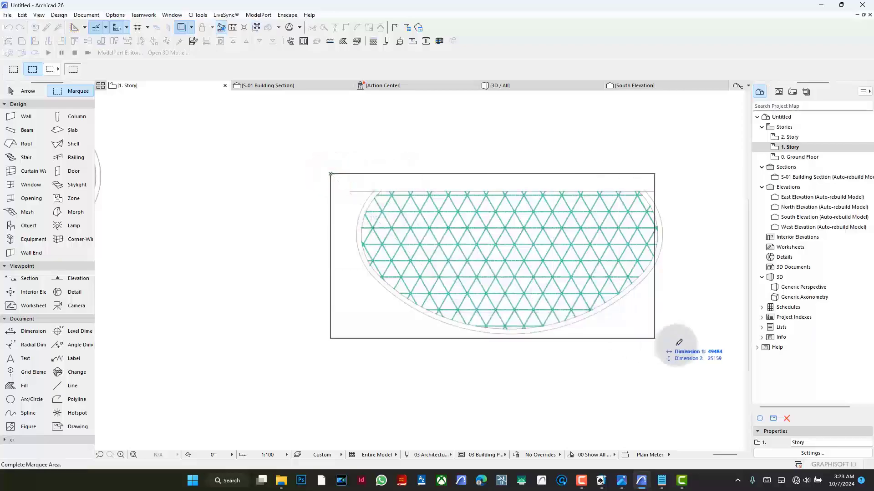
left_click(692, 349)
left_click(13, 69)
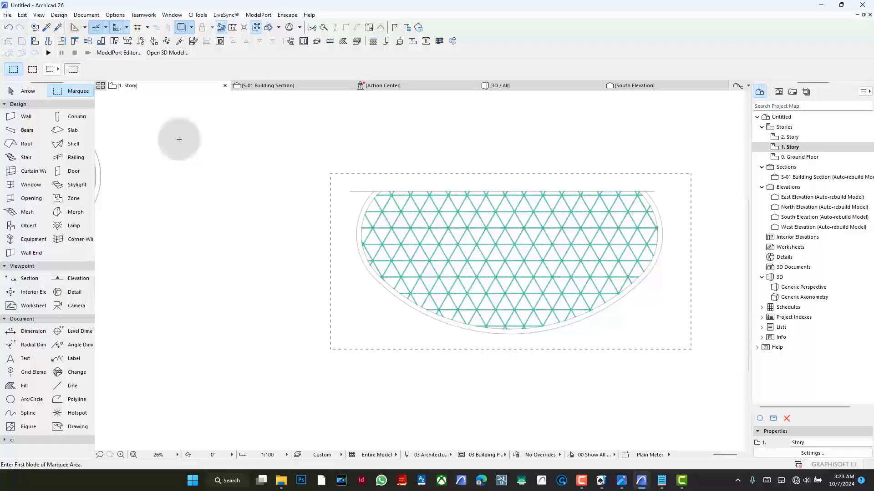
- Group all 42 lattice beams inside the marquee, and clear the selection and the marquee
key("ctrl+g")
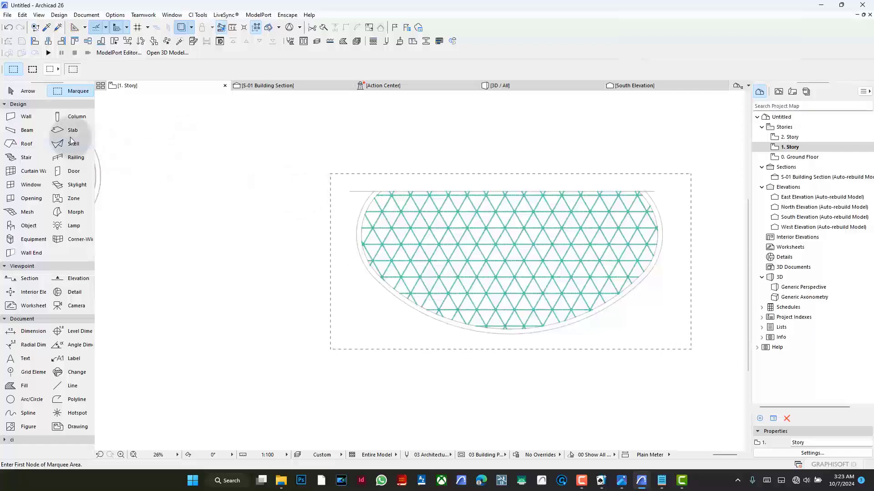
left_click(28, 130)
key("ctrl+a")
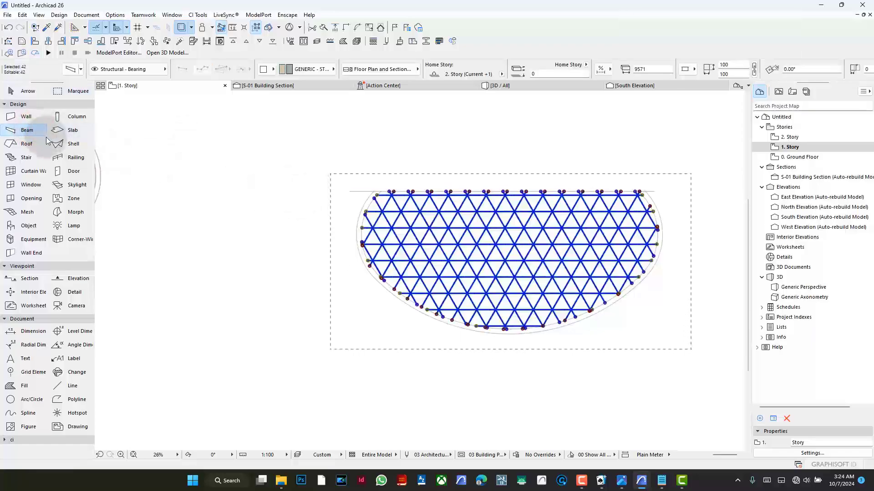
key("ctrl+g")
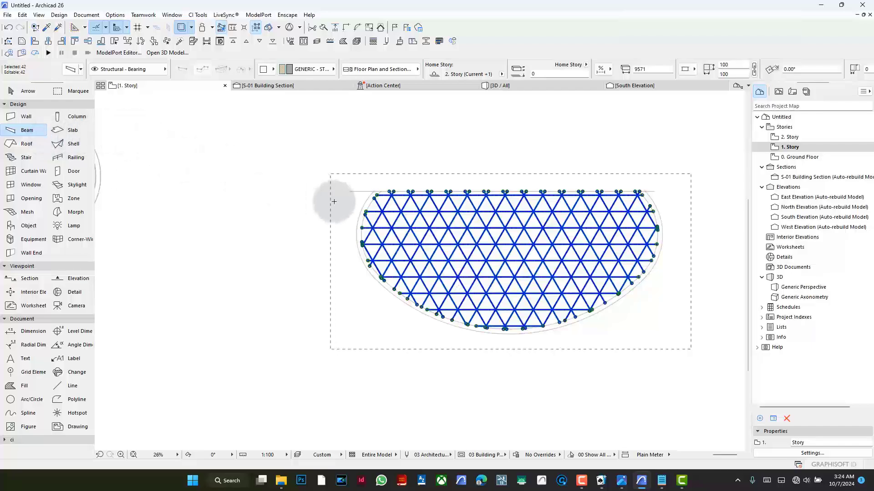
left_click(273, 157)
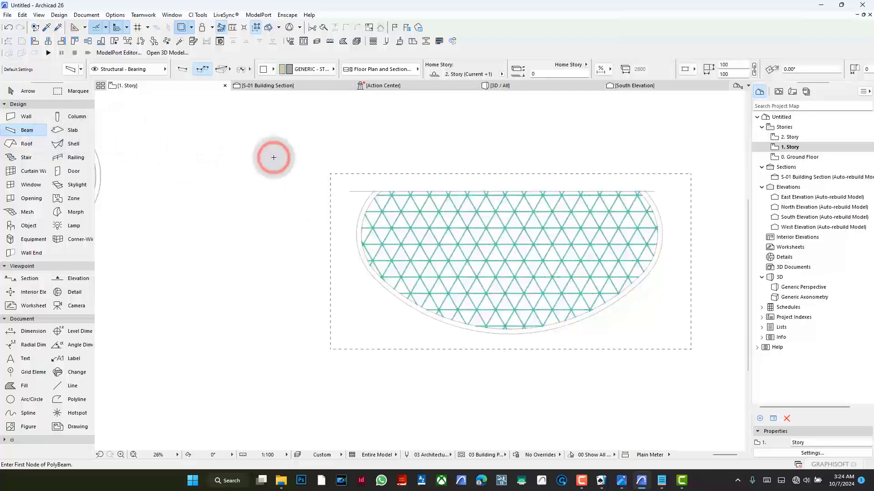
left_click(78, 94)
- Move the grouped lattice beams from the outer curve's upper-right end on their outline to the matching point on the original canopy outline
scroll(455, 218, "down", 5)
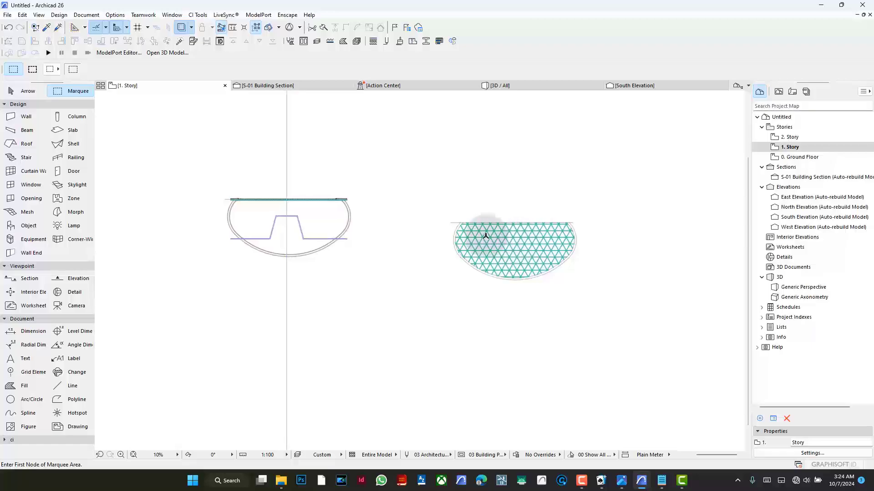
scroll(359, 207, "up", 7)
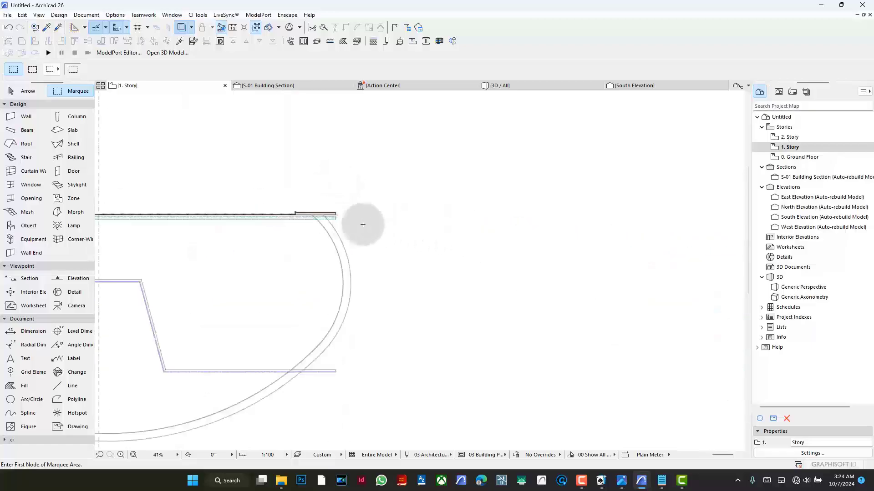
scroll(362, 224, "down", 5)
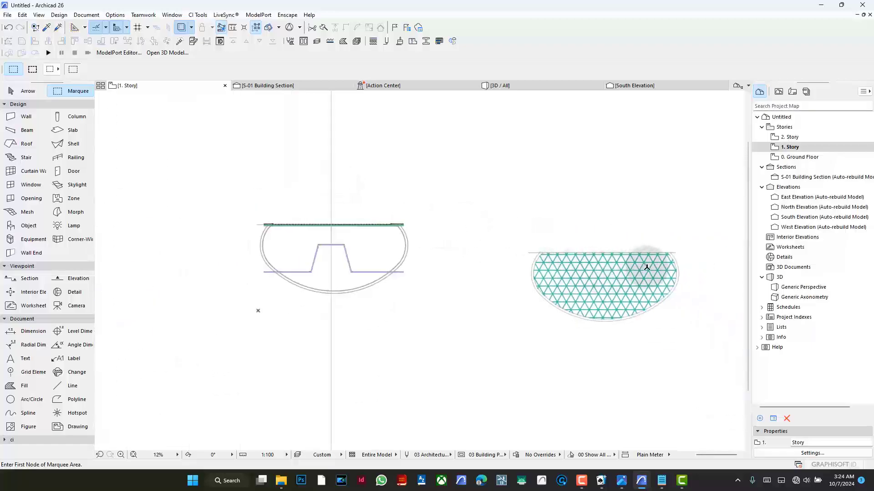
scroll(682, 263, "up", 8)
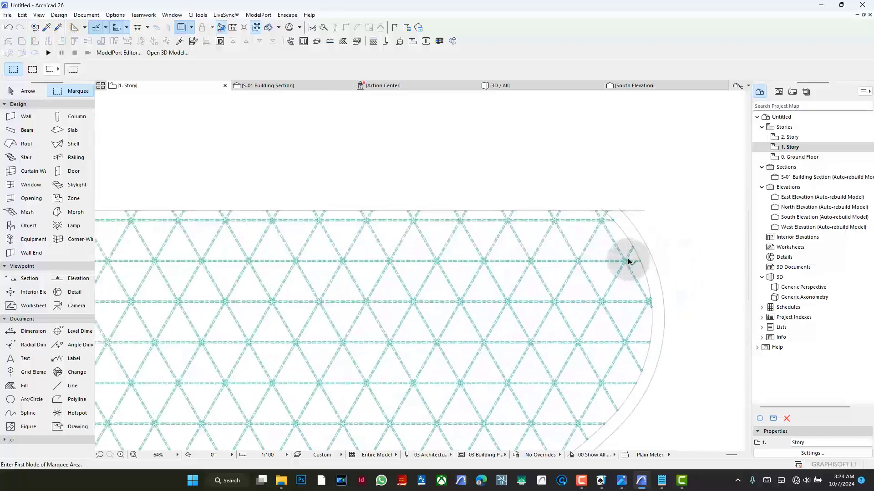
left_click(632, 261)
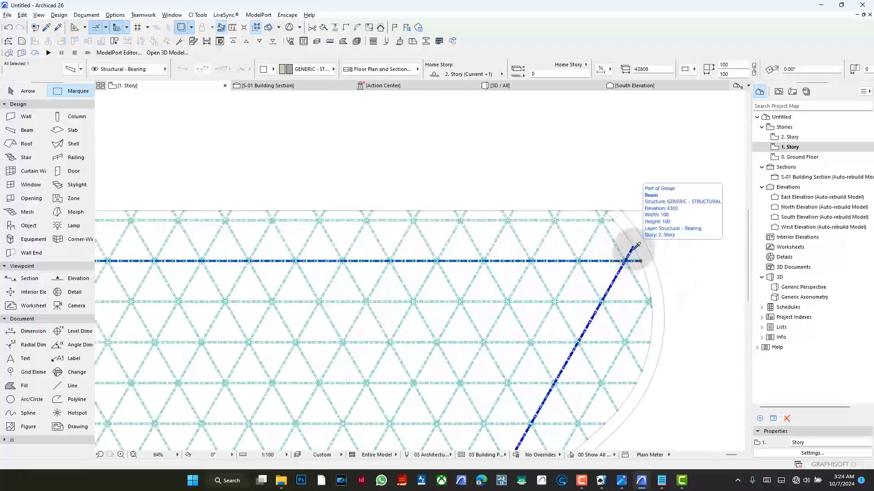
key("alt+g")
scroll(629, 219, "up", 5)
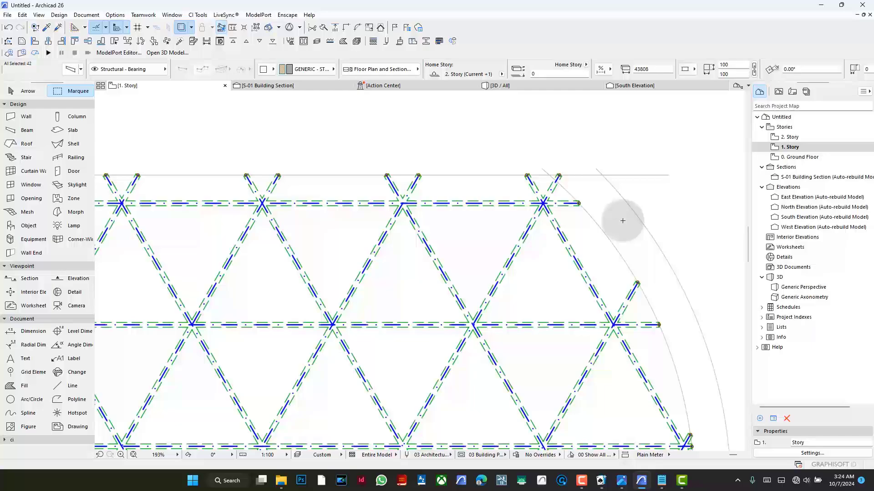
key("ctrl+d")
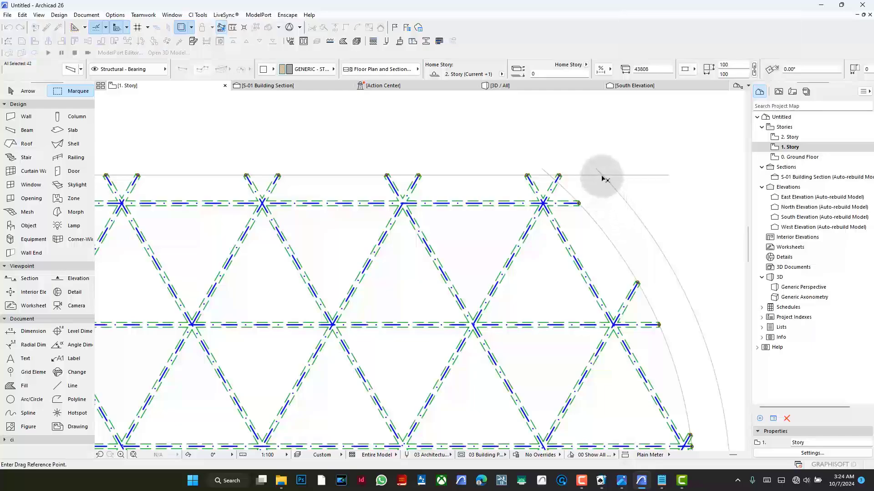
left_click(604, 179)
scroll(608, 191, "down", 6)
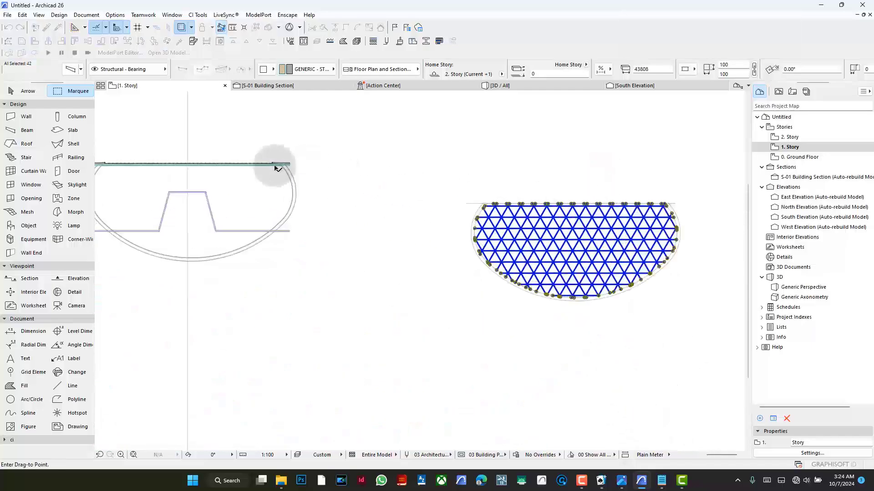
scroll(276, 169, "up", 5)
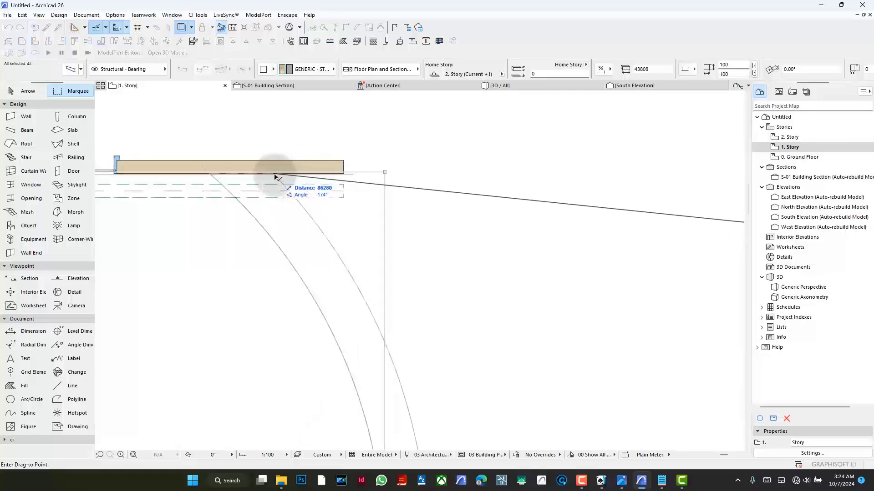
left_click(276, 176)
scroll(446, 241, "down", 3)
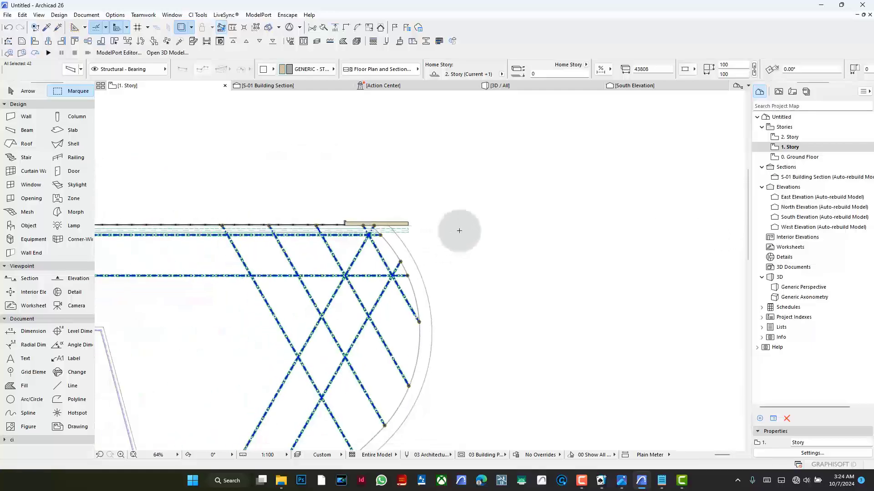
- Check how the moved lattice fits inside the original canopy outline in plan, and clear the beam selection
scroll(464, 232, "down", 3)
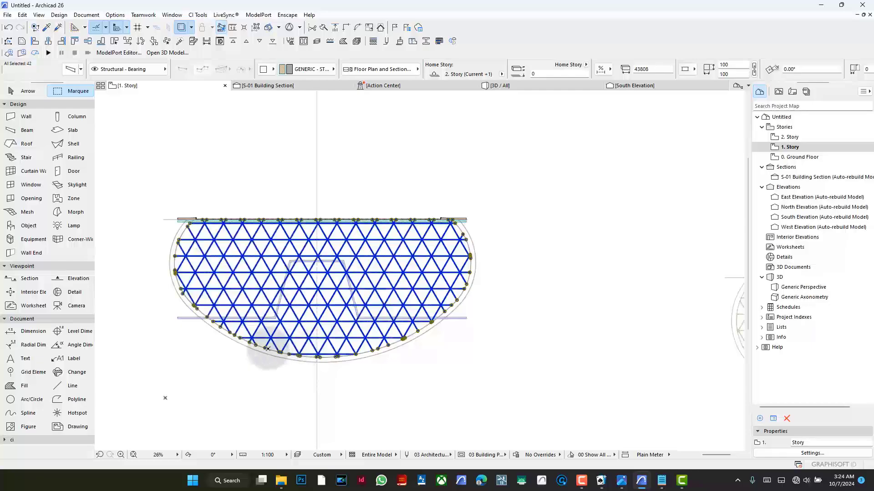
scroll(267, 349, "up", 5)
scroll(279, 360, "down", 4)
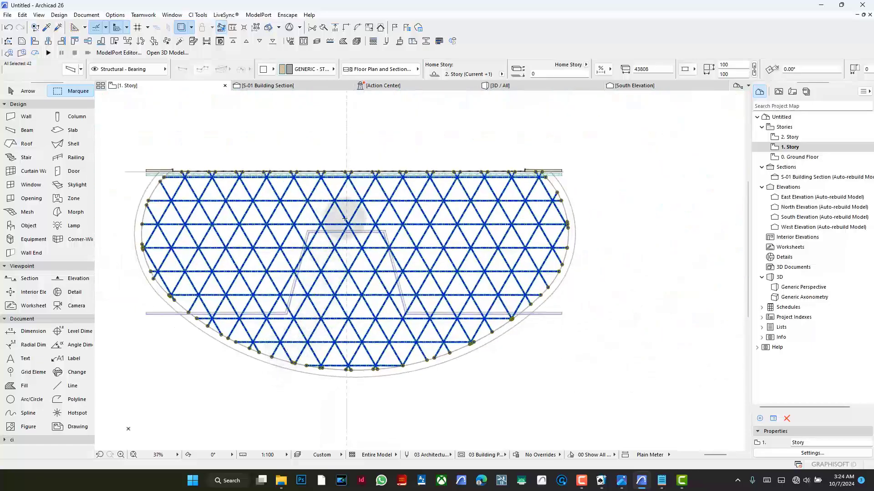
left_click(422, 144)
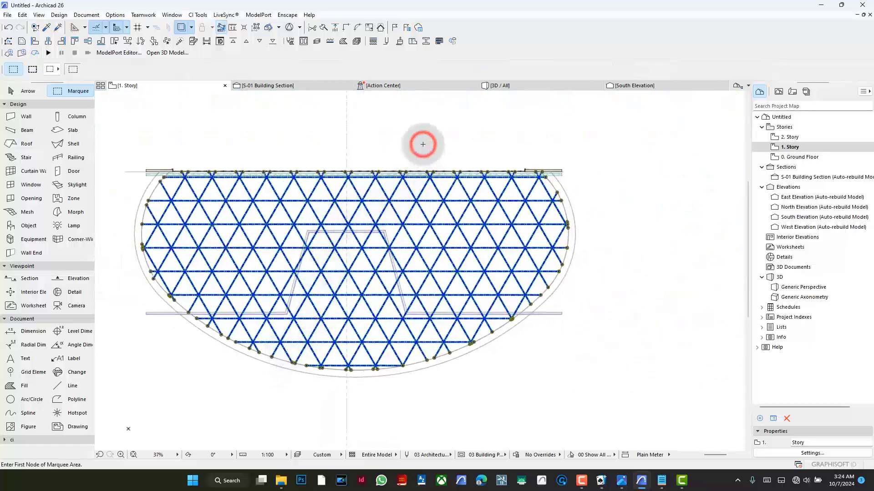
- Open the 3D view and examine the lattice beams' position beneath the curved canopy from several angles, leaving the Marquee tool
left_click(534, 89)
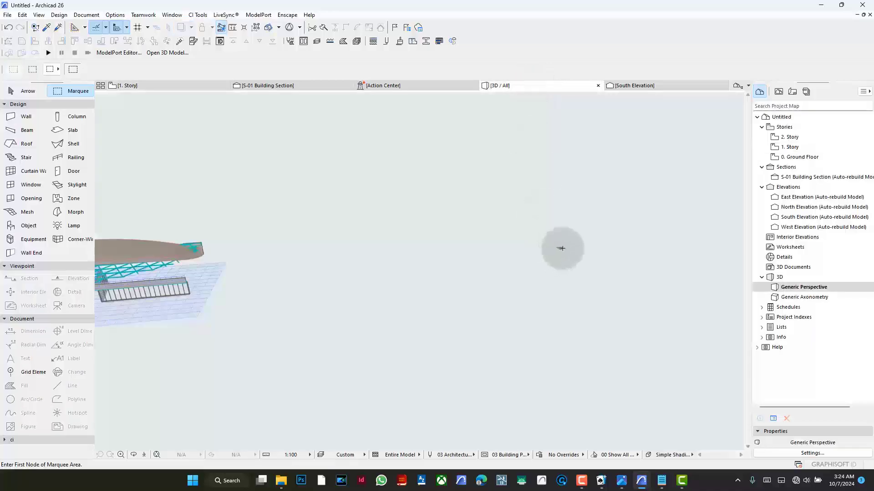
scroll(564, 247, "down", 3)
scroll(338, 255, "up", 4)
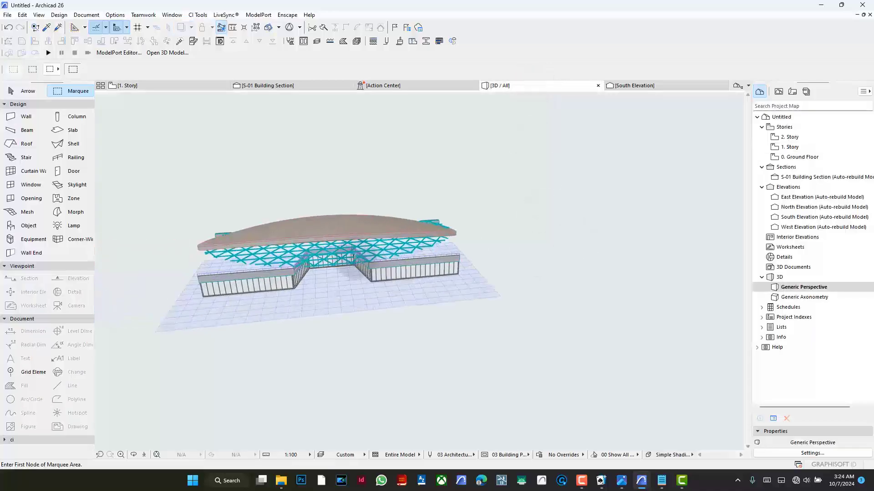
middle_click_drag(337, 254, 572, 237, "shift")
scroll(378, 254, "up", 4)
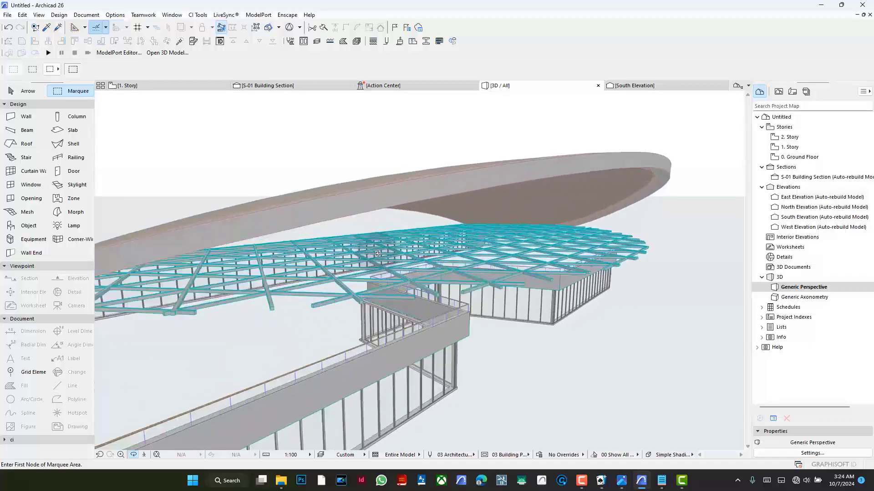
middle_click_drag(439, 258, 372, 235, "shift")
scroll(501, 256, "down", 5)
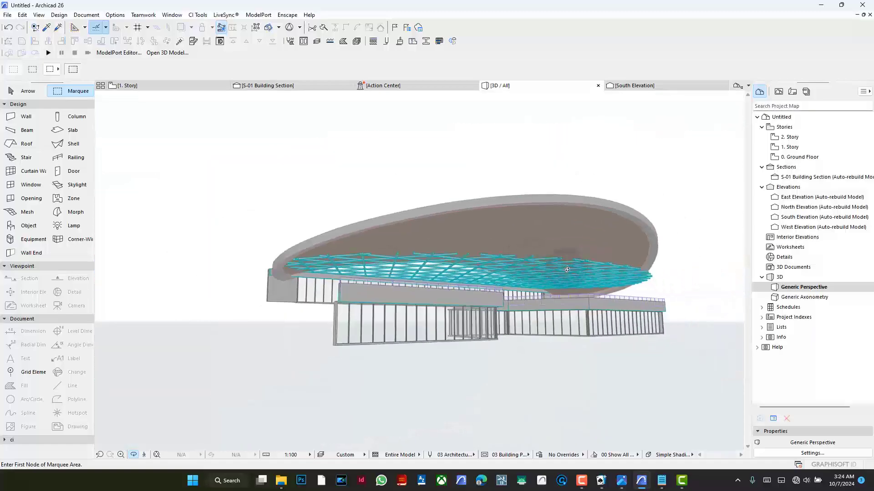
mouse_move(500, 256)
middle_mouse_down("shift")
mouse_move(564, 263)
mouse_move(493, 267)
middle_mouse_up("shift")
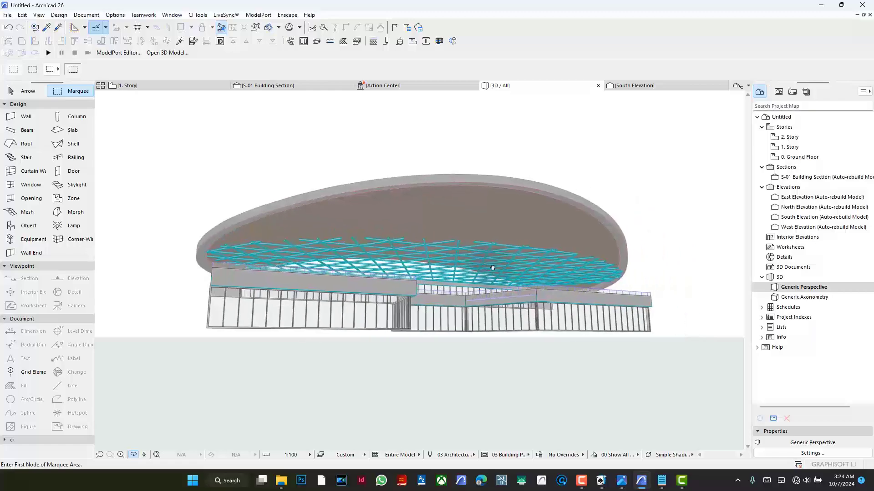
scroll(436, 245, "up", 4)
middle_click_drag(447, 245, 464, 220, "shift")
key("Escape")
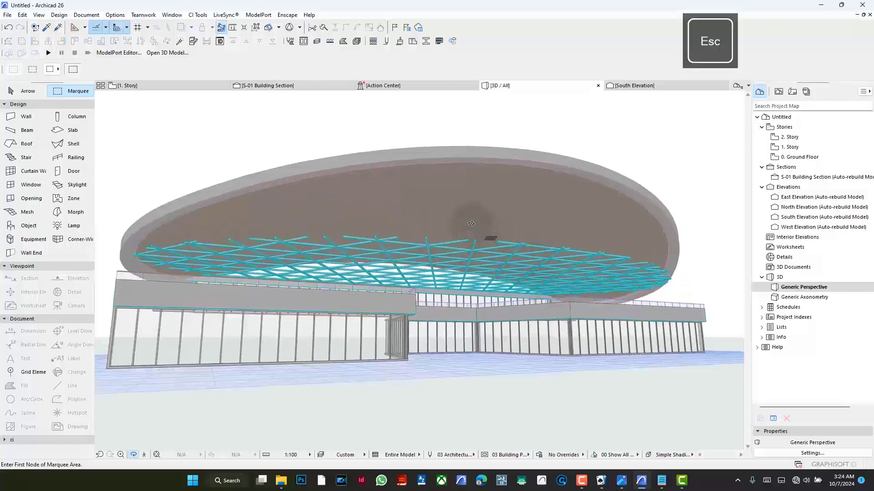
scroll(453, 242, "up", 3)
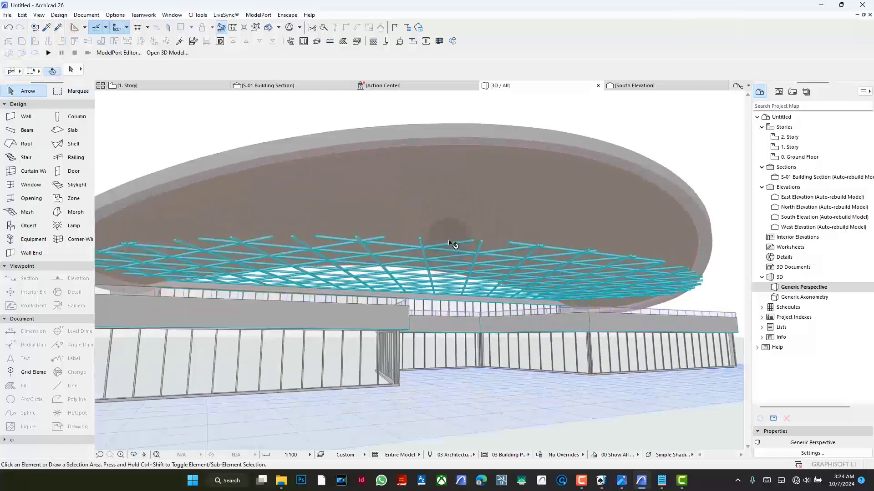
- Select the grouped lattice beams and move them vertically up by about 5573 mm so they sit above the canopy shell
middle_click_drag(433, 166, 433, 168, "shift")
left_click(430, 165)
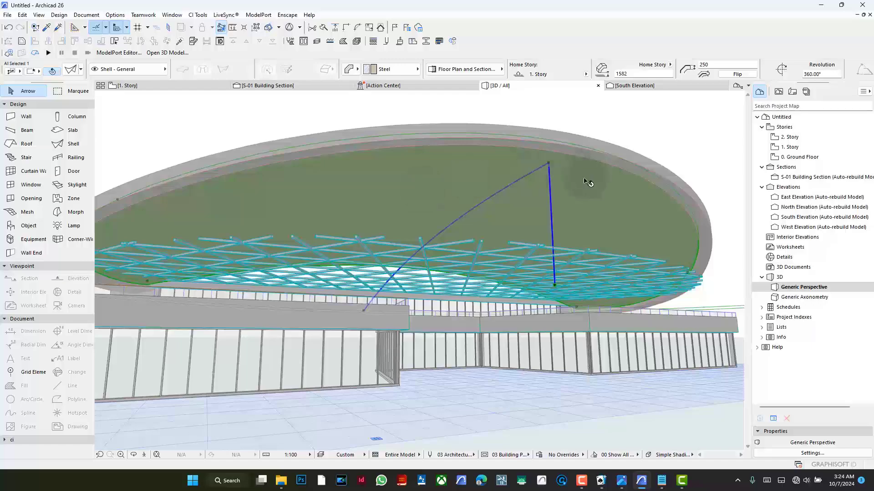
left_click(664, 267)
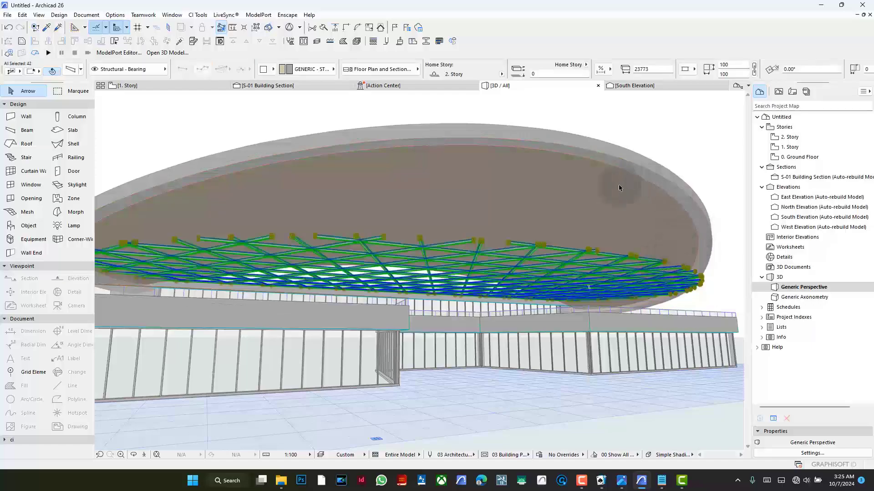
scroll(628, 320, "down", 3)
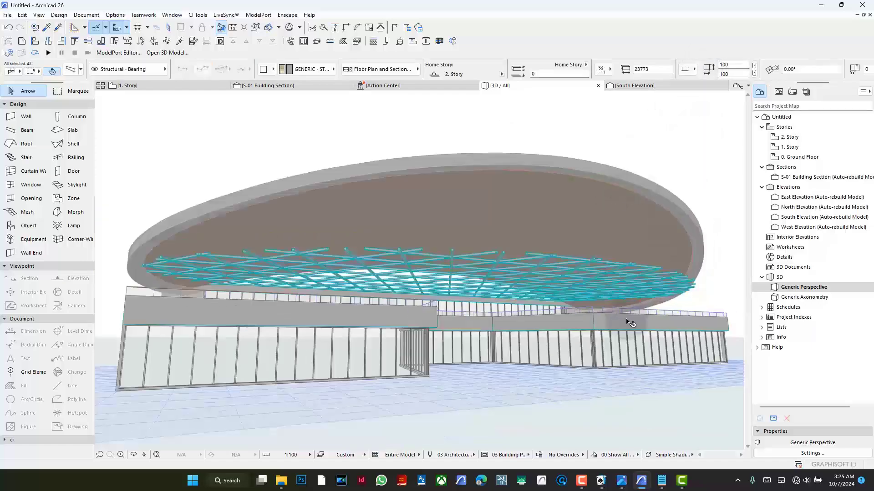
key("ctrl+d")
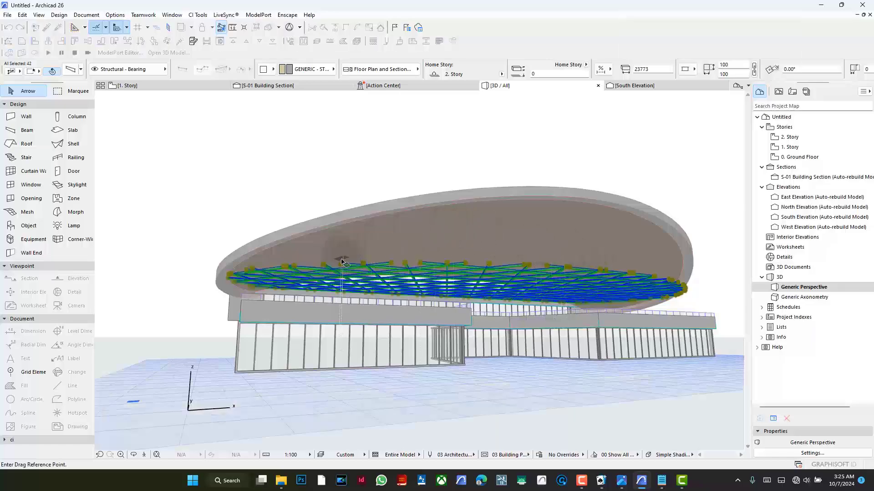
left_click(337, 265)
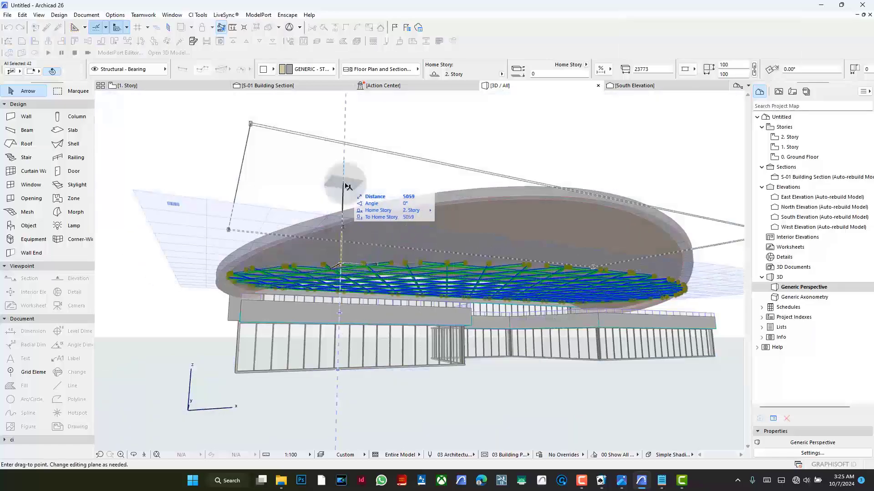
left_click(346, 177)
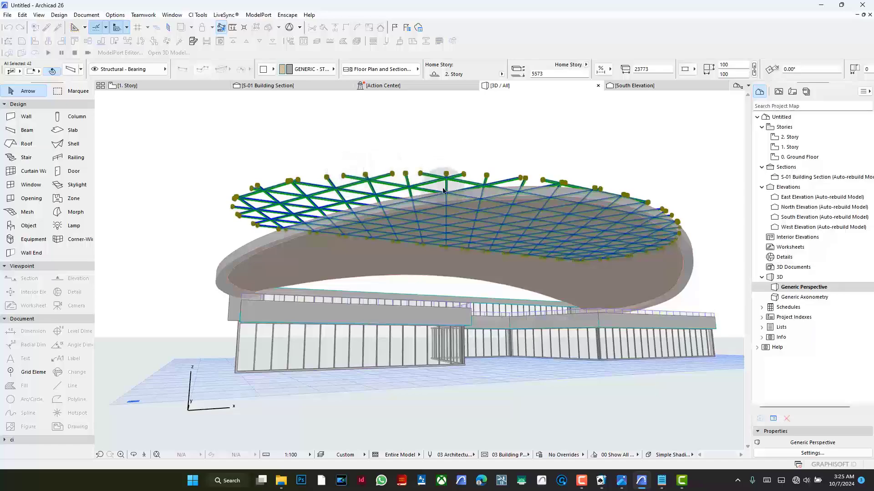
middle_click_drag(448, 185, 523, 200, "shift")
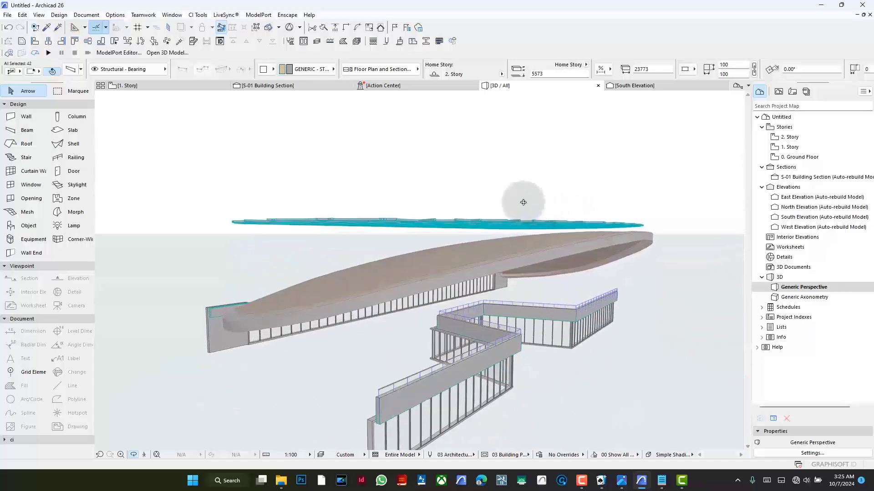
key("Escape")
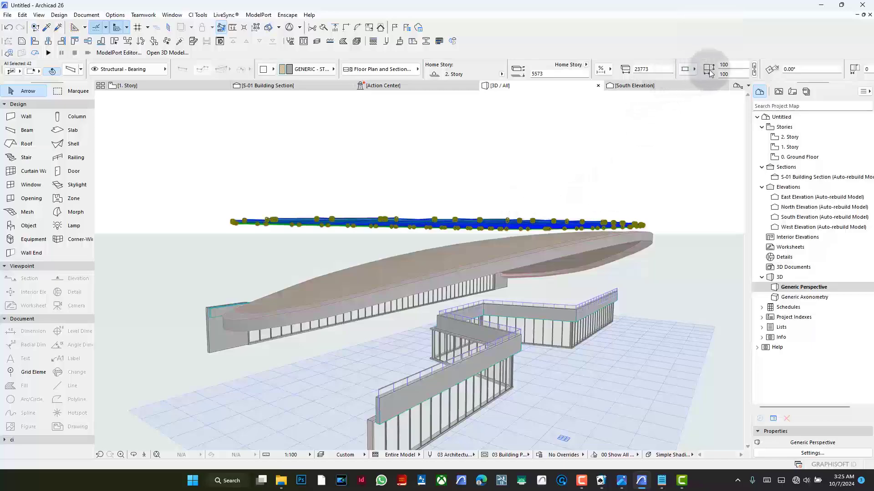
- Try a section height of 2500 mm for all the selected lattice beams
left_click(736, 66)
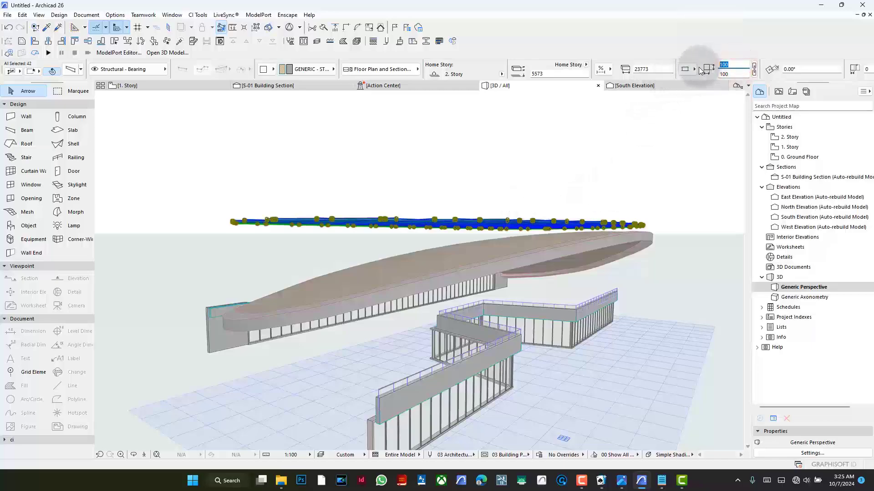
type("2500")
key("Return")
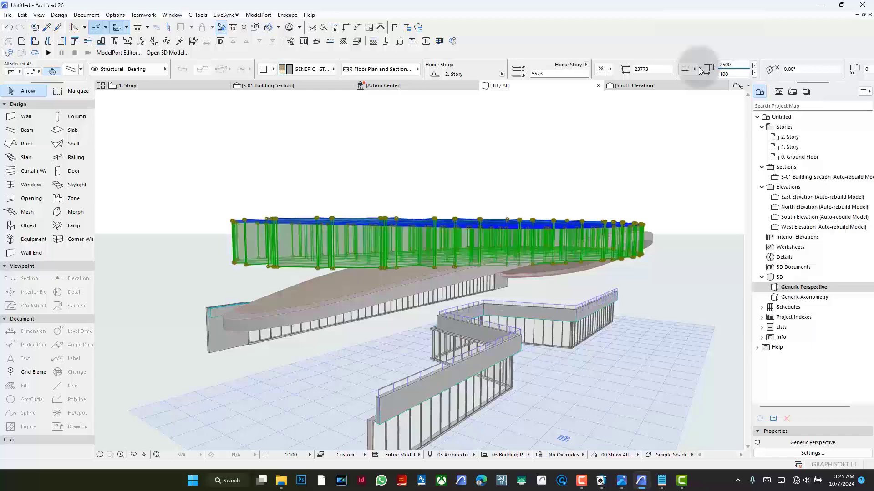
- Set the section height of the selected lattice beams to 7500 mm and check that they pass through the whole canopy
key("BackSpace")
key("BackSpace")
key("BackSpace")
key("BackSpace")
key("Return")
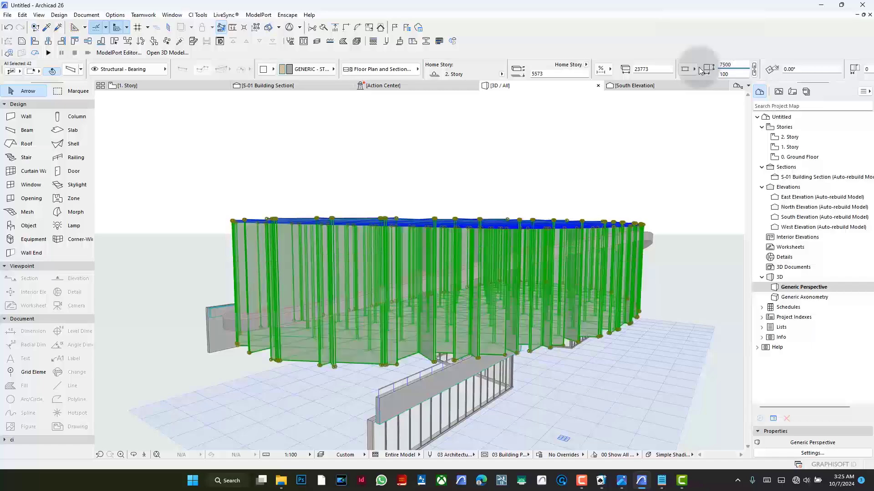
middle_click_drag(579, 355, 331, 408, "shift")
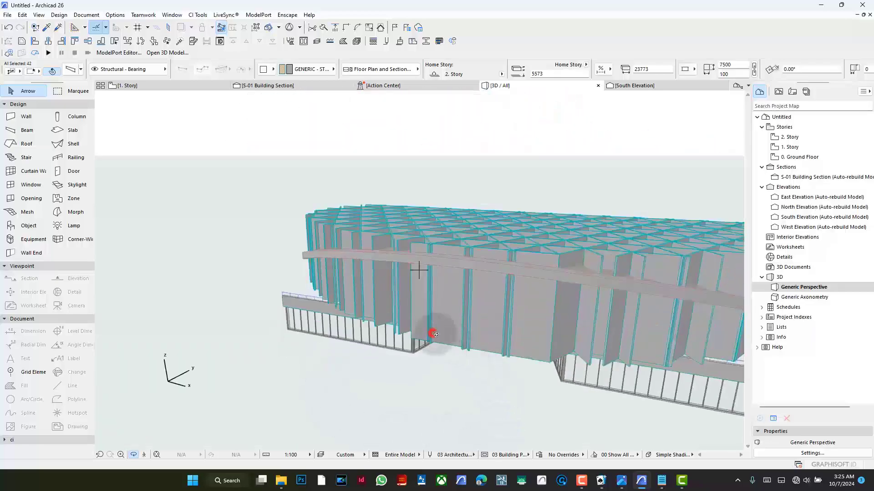
middle_click_drag(434, 335, 668, 350, "shift")
key("Escape")
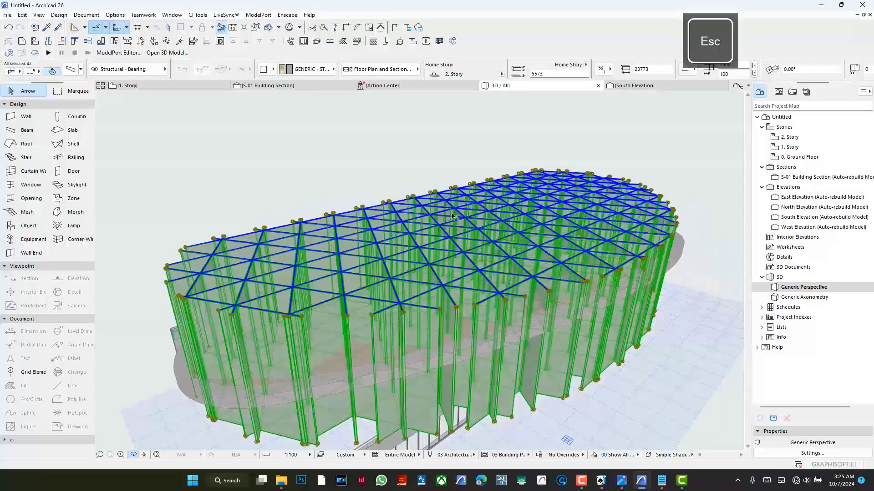
- Open Solid Element Operations, add the 42 lattice beams as targets, and clear the selection
left_click(194, 42)
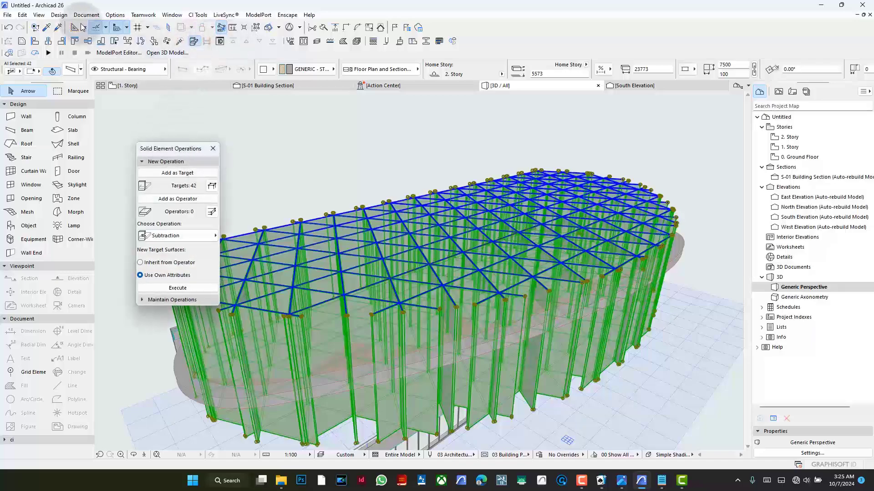
left_click(61, 15)
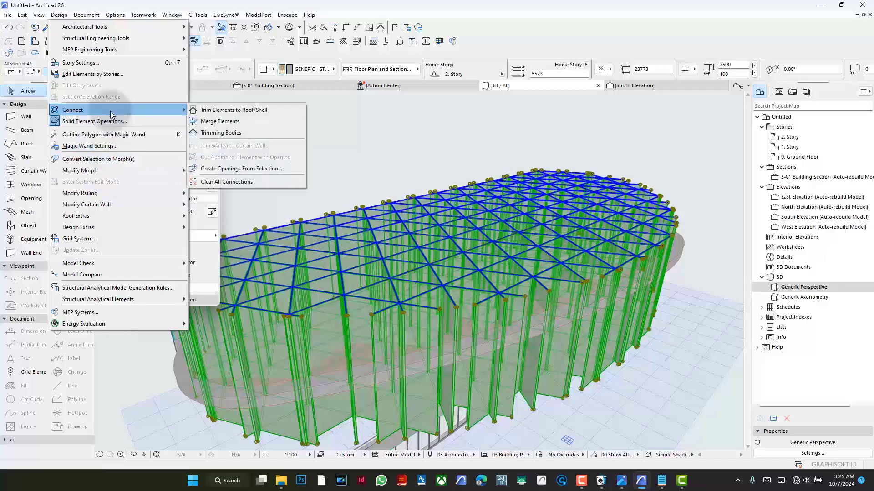
left_click(106, 122)
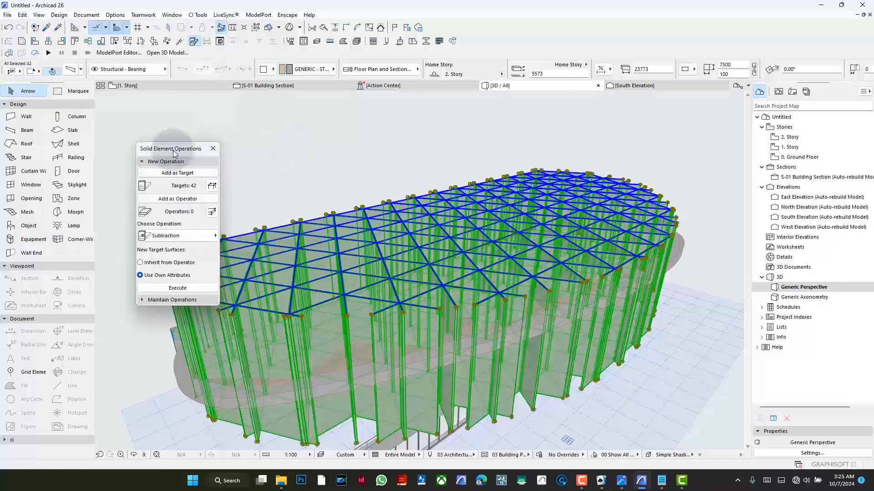
middle_click_drag(356, 190, 513, 190, "shift")
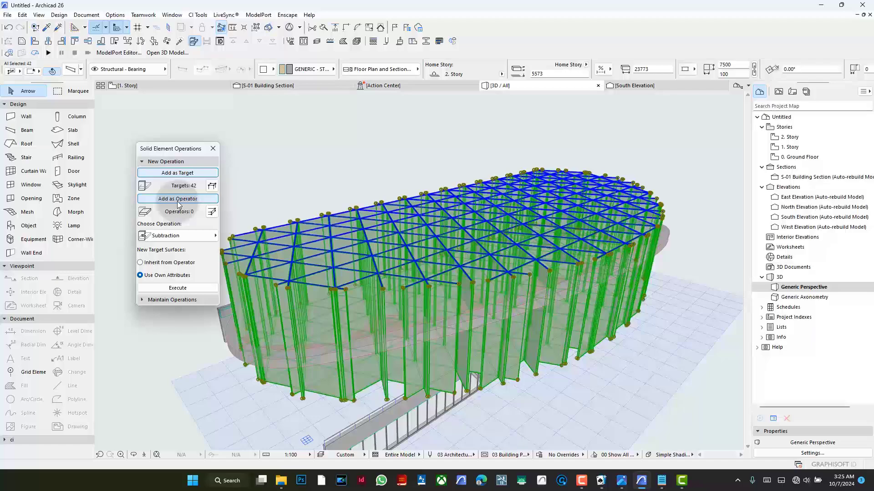
left_click(296, 173)
- Add the canopy shell as the operator, choose Intersection, execute it on the lattice beams, and clear the selection
scroll(375, 334, "up", 2)
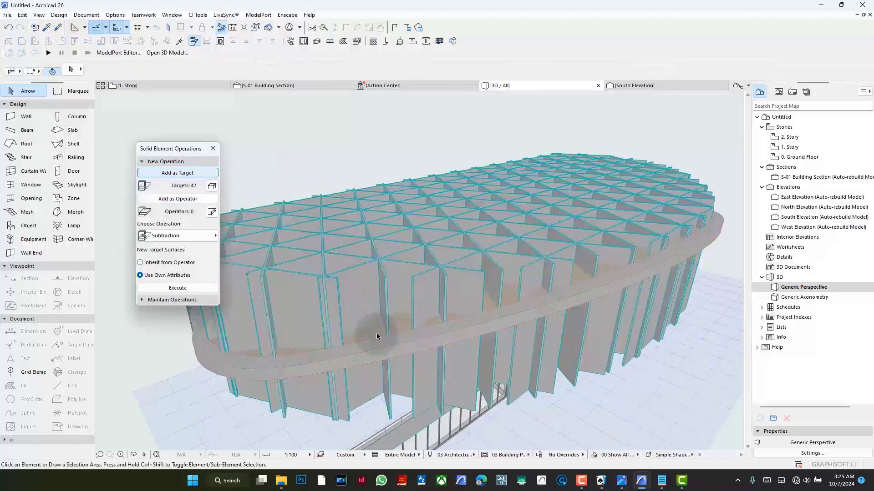
left_click(375, 326)
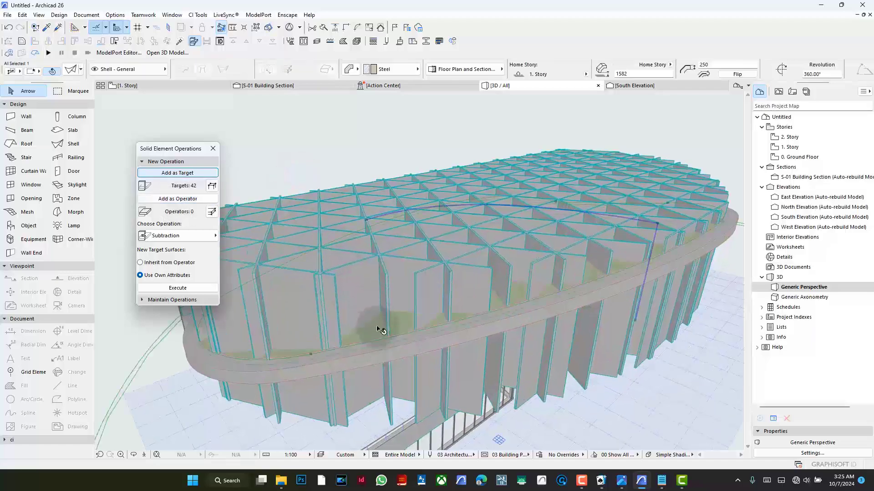
left_click(334, 152)
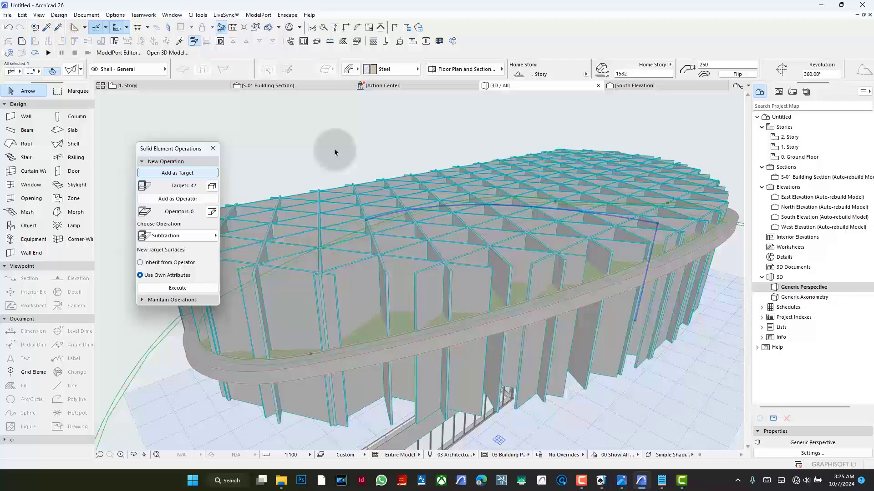
left_click(190, 235)
left_click(279, 271)
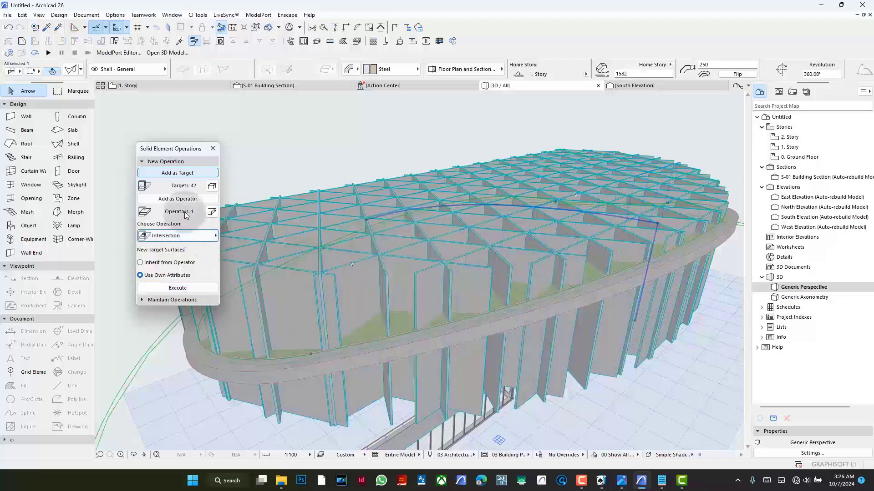
left_click(192, 289)
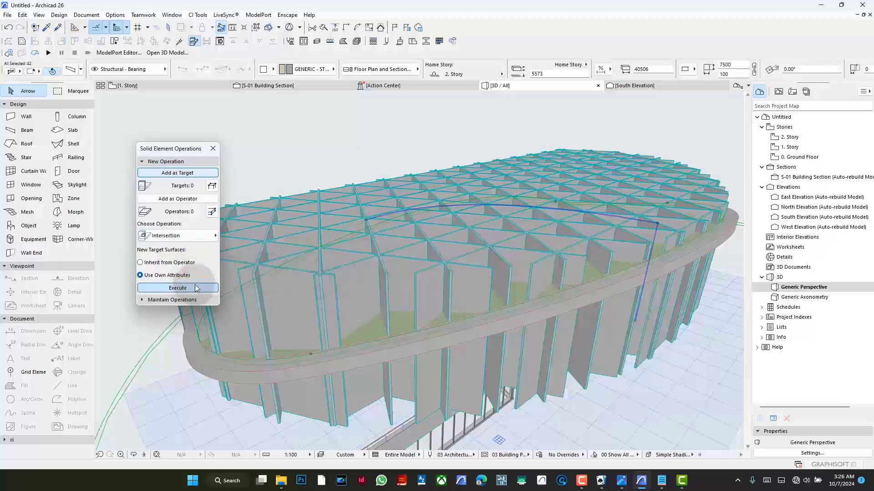
left_click(384, 150)
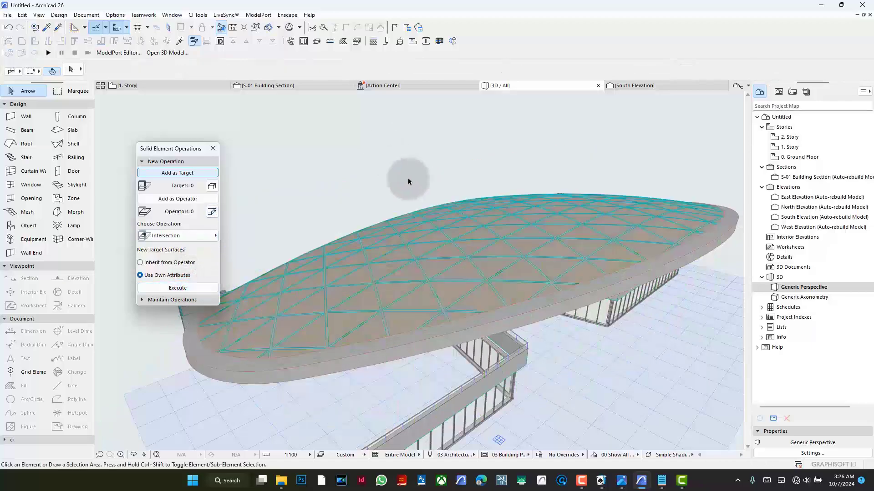
- Inspect the intersected lattice on the canopy's curved surface and undo the solid operation
scroll(450, 269, "up", 3)
scroll(460, 273, "down", 6)
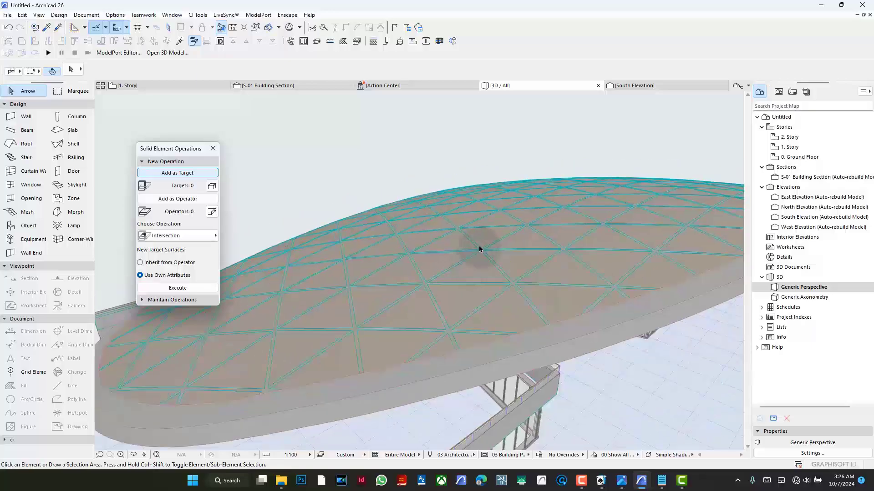
key("ctrl+z")
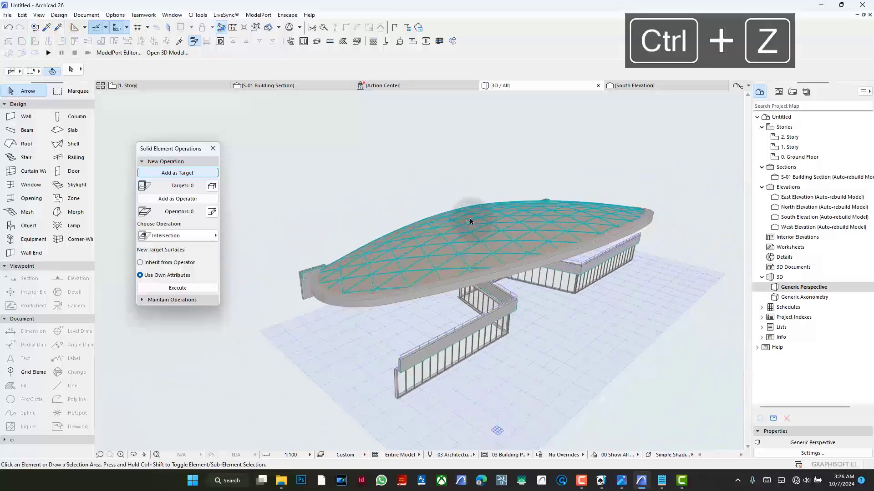
- Try to intersect the canopy shell with the 42 lattice beams as operators in Solid Element Operations
left_click(185, 199)
scroll(450, 294, "up", 2)
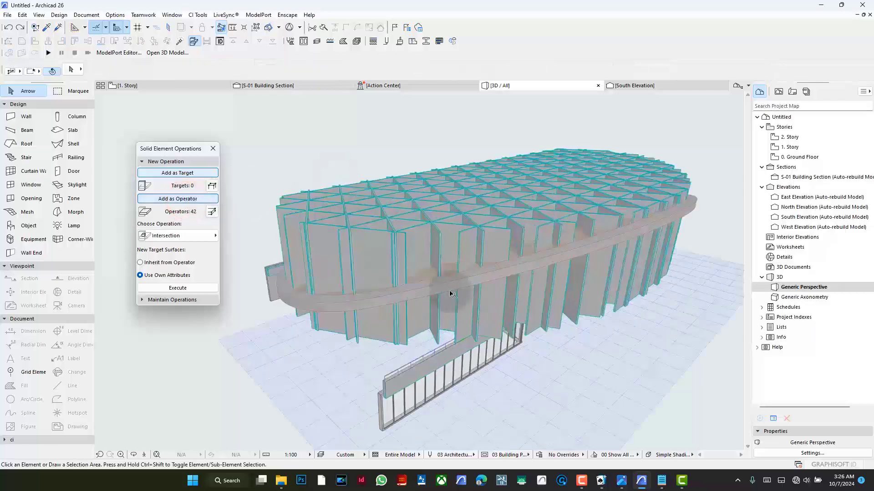
scroll(450, 293, "up", 3)
left_click(421, 284)
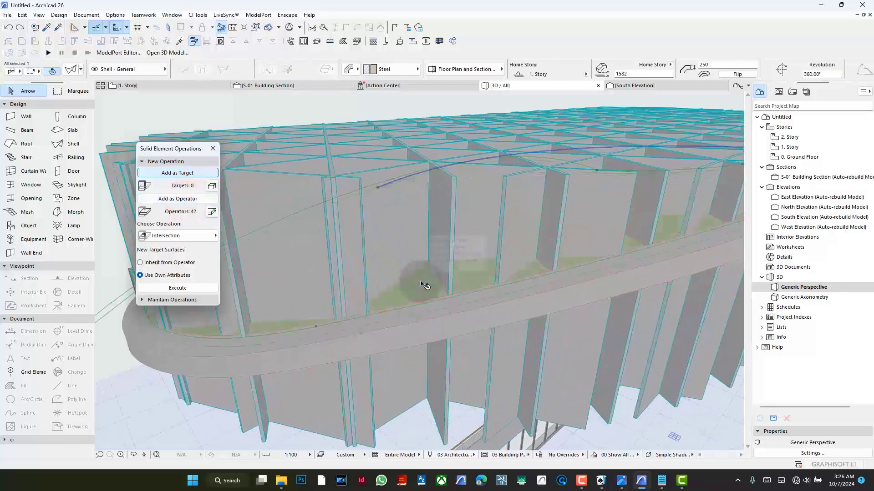
left_click(193, 286)
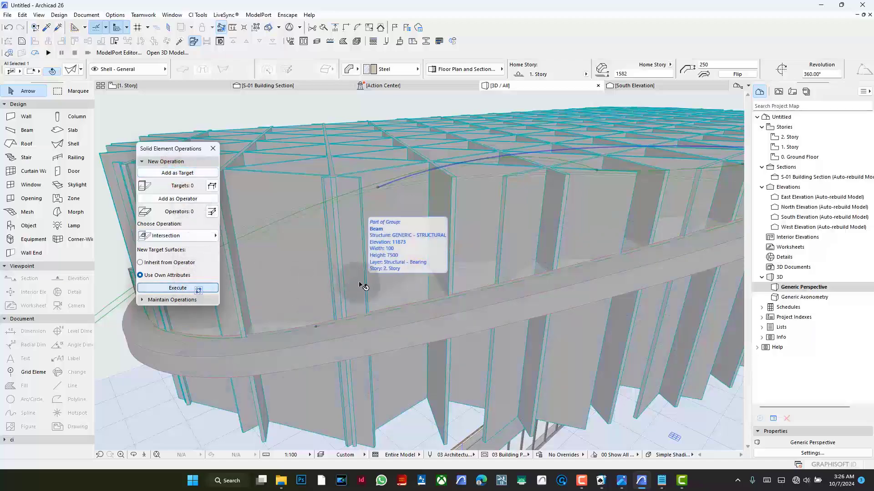
left_click(177, 289)
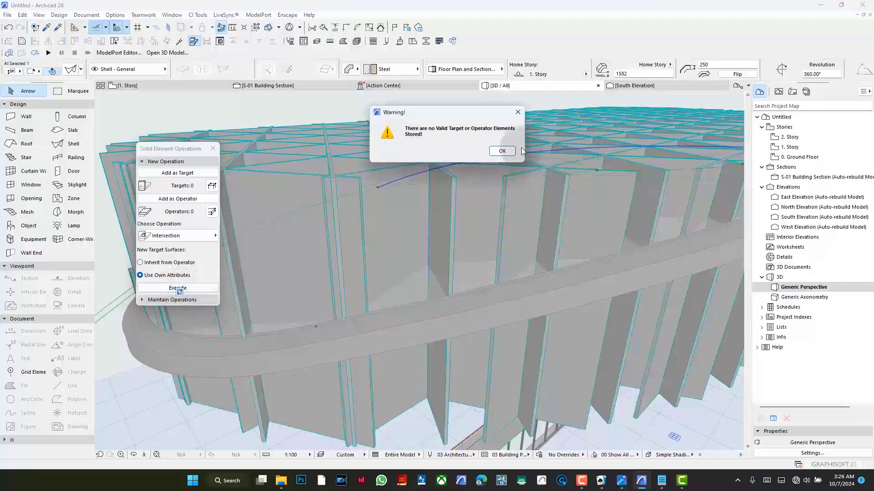
left_click(506, 153)
- Select all 42 lattice beams and move them to the Hidden layer
scroll(499, 255, "down", 3)
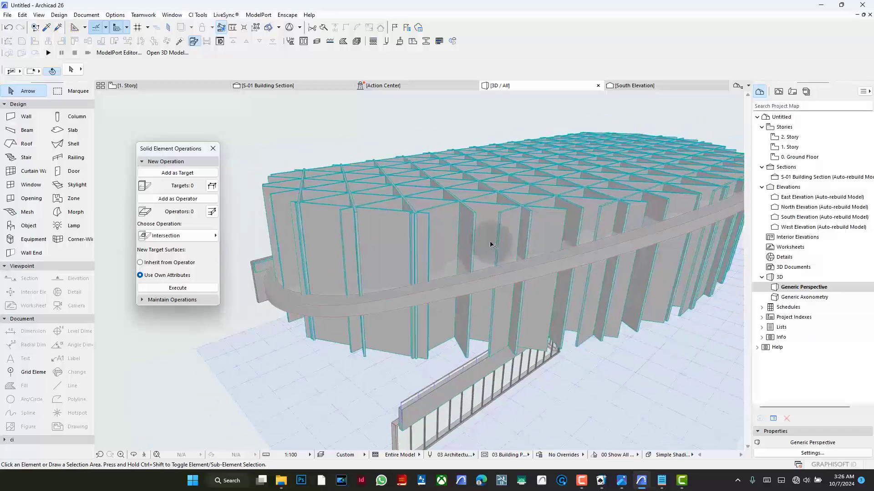
scroll(487, 241, "up", 3)
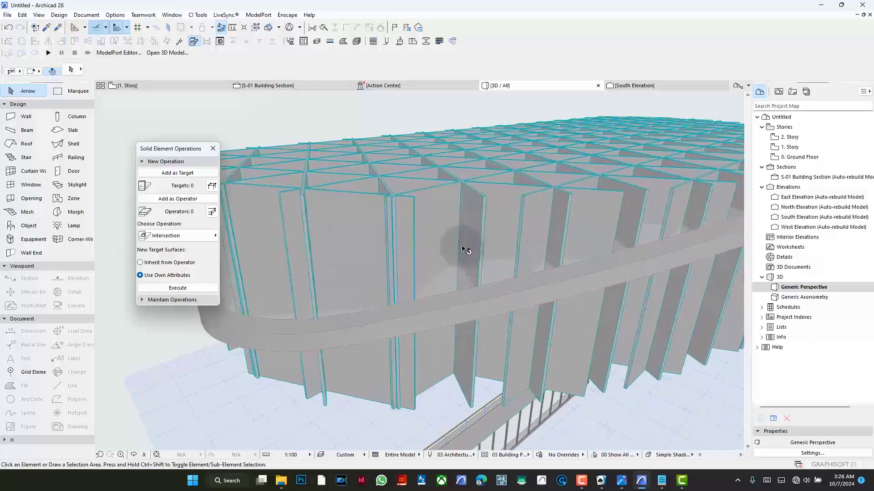
middle_click_drag(509, 229, 564, 267, "shift")
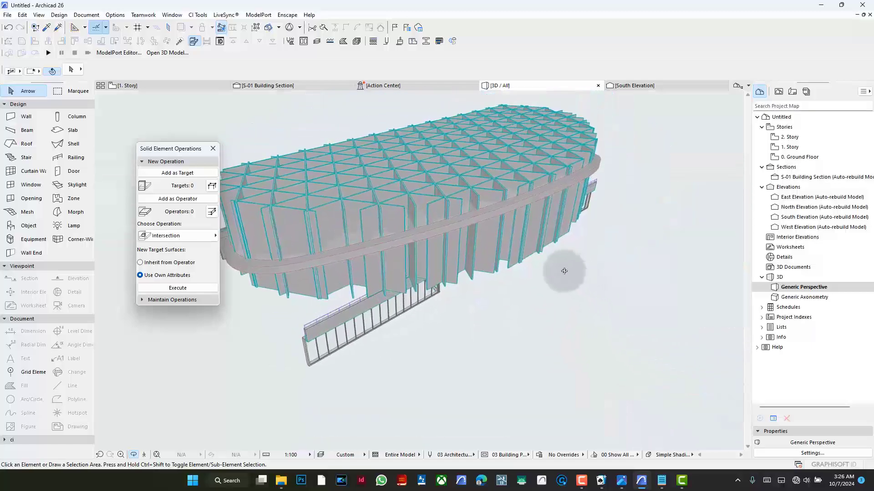
key("Escape")
key("ctrl+a")
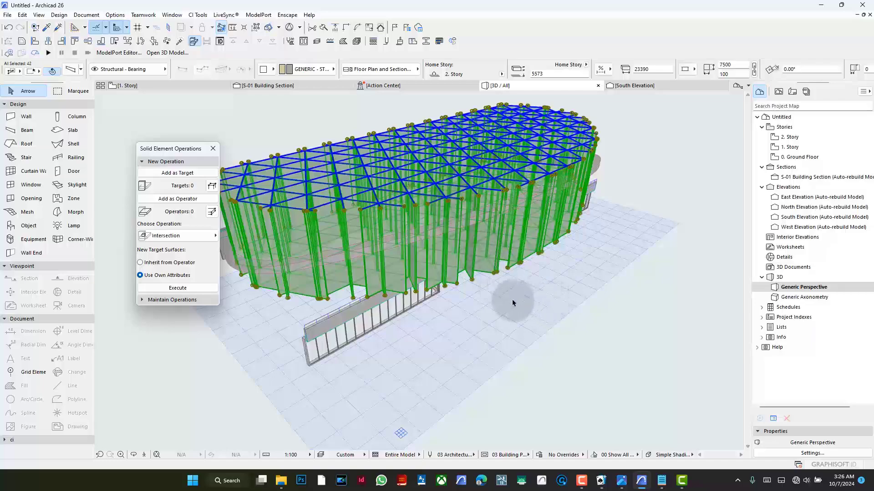
left_click(128, 69)
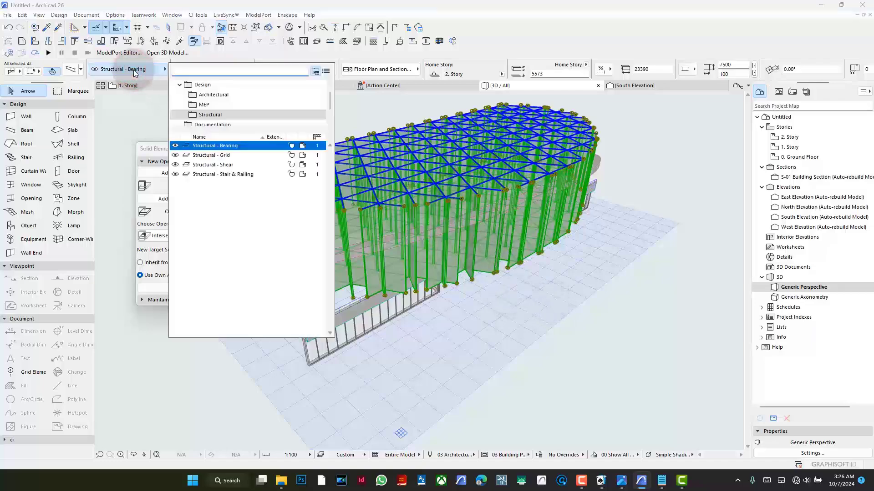
type("hi")
left_click(203, 111)
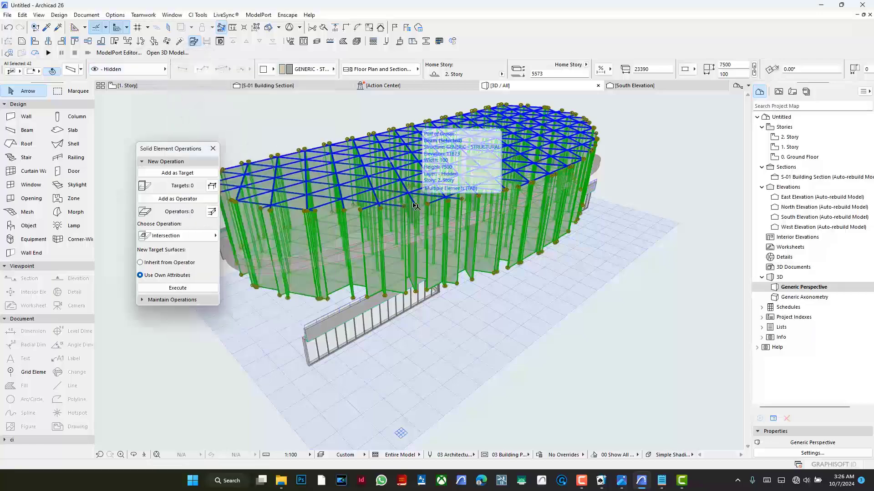
- Open the layer settings, find the Hidden layer, and turn off its visibility
scroll(415, 206, "up", 2)
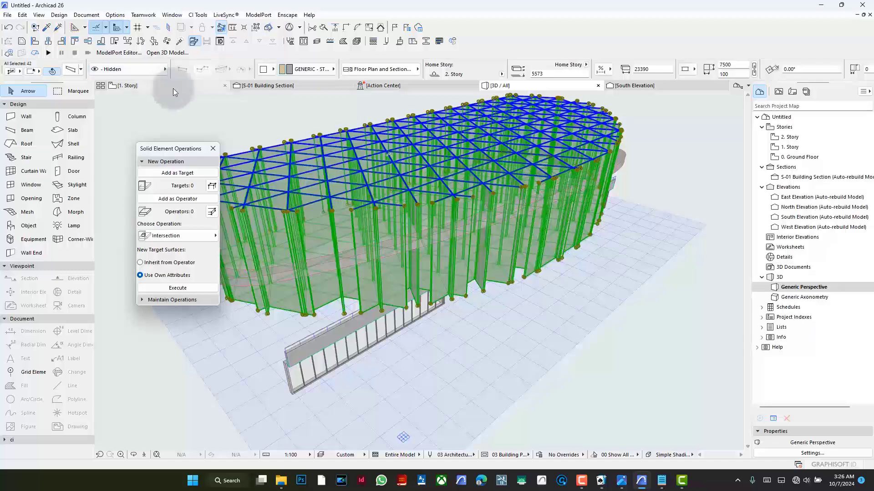
key("ctrl+l")
type("hi")
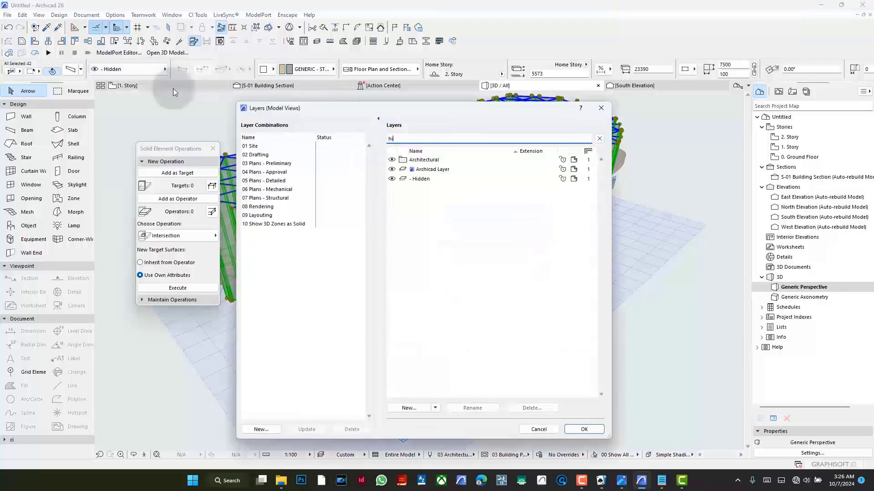
left_click(390, 178)
left_click(583, 430)
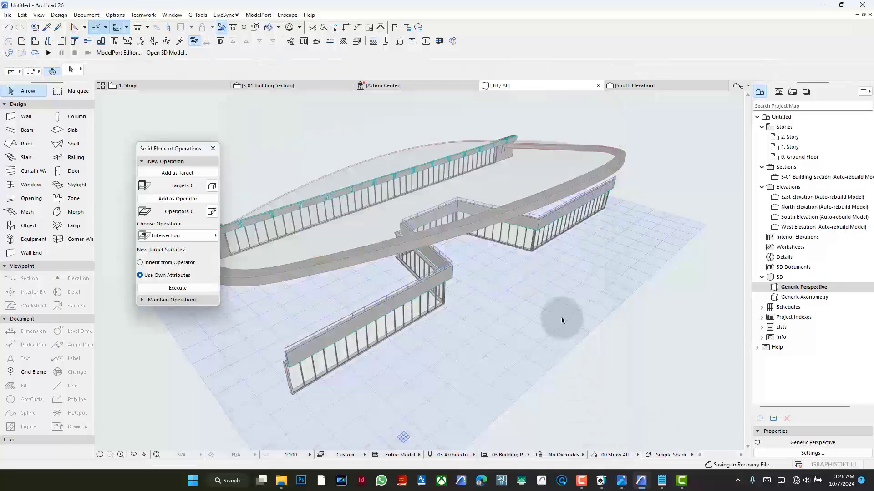
- Inspect the canopy shell and surrounding walls without the lattice, and undo the beams' layer change
left_click(620, 212)
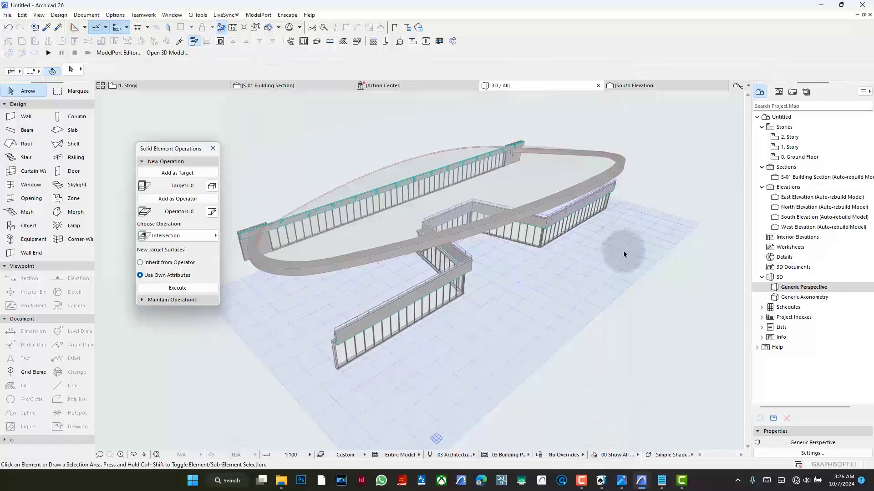
middle_click_drag(624, 249, 539, 220, "shift")
scroll(385, 204, "up", 4)
scroll(317, 192, "up", 4)
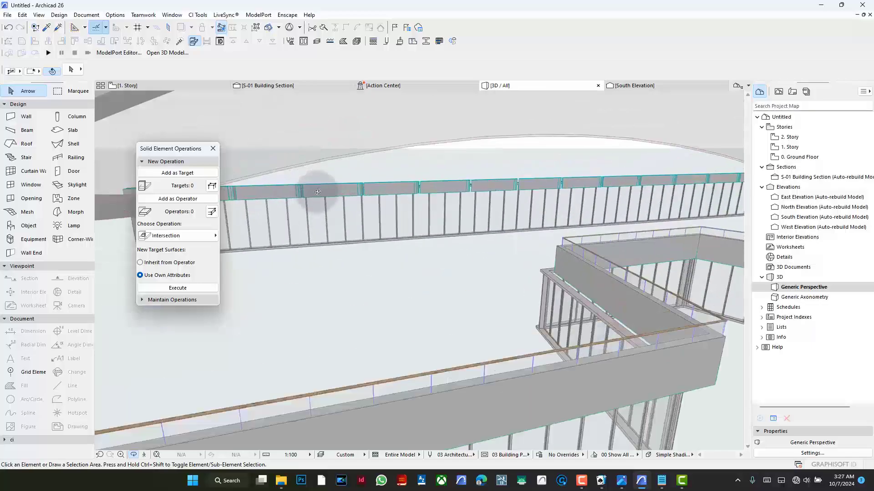
scroll(481, 209, "down", 7)
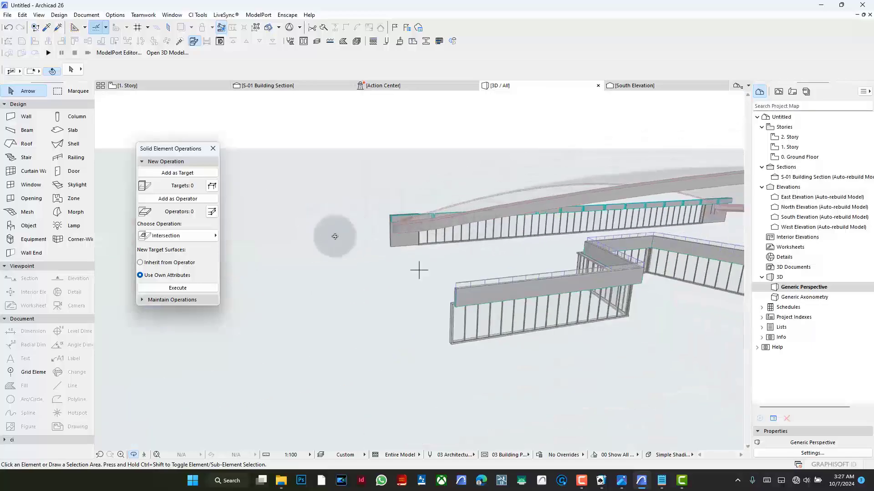
scroll(289, 234, "down", 5)
middle_click_drag(404, 212, 459, 255, "shift")
scroll(450, 194, "up", 4)
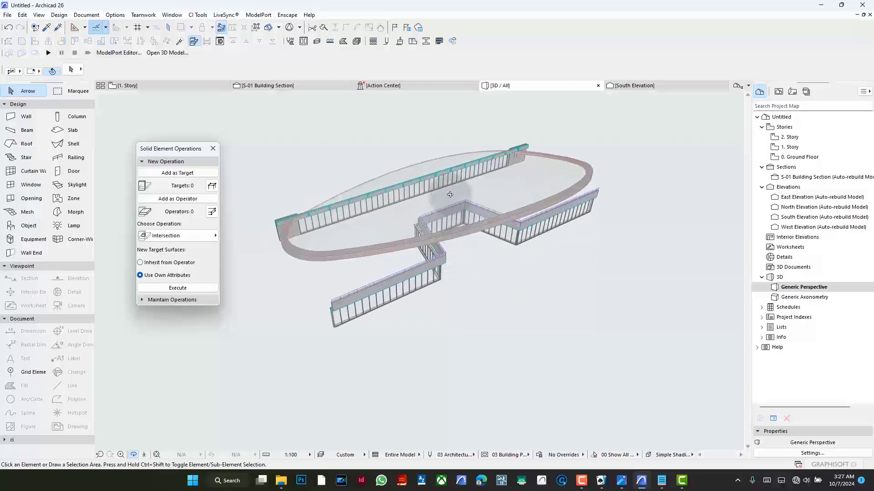
key("Escape")
key("ctrl+z")
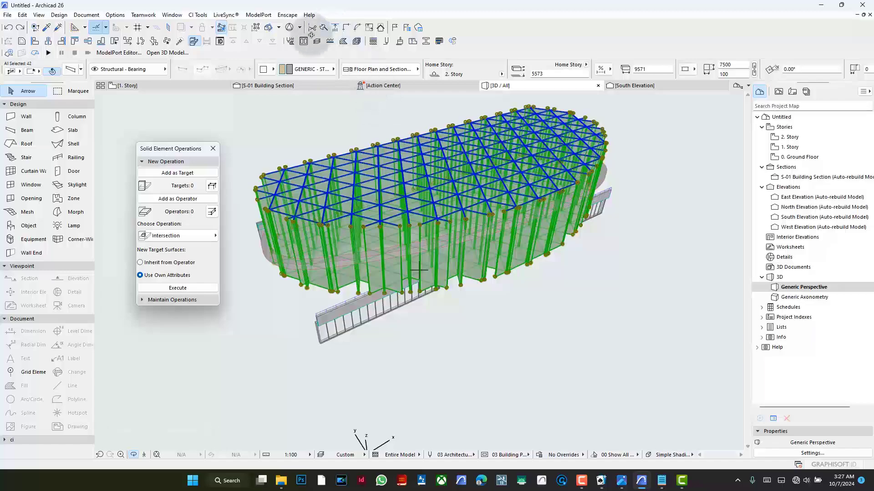
- Suspend groups, add the 42 lattice beams as targets of the solid operation, and clear the selection
left_click(256, 31)
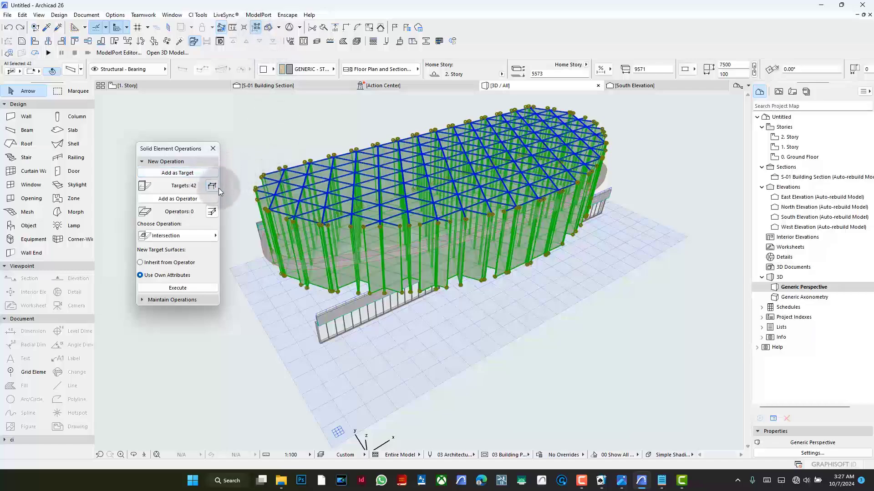
scroll(384, 207, "up", 8)
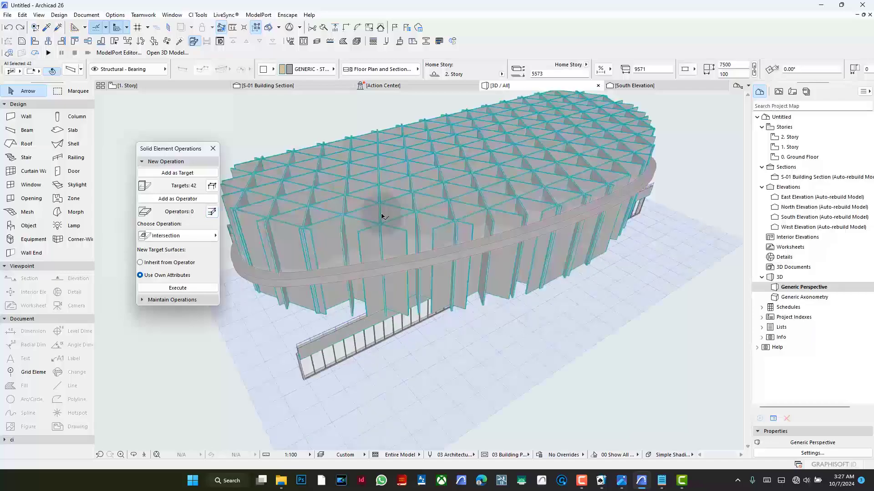
scroll(441, 292, "down", 10)
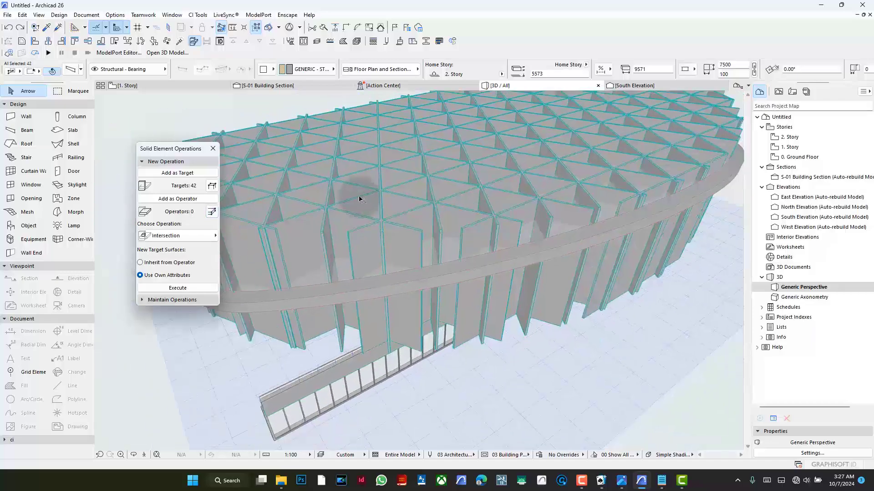
left_click(507, 357)
middle_click_drag(508, 357, 599, 211, "shift")
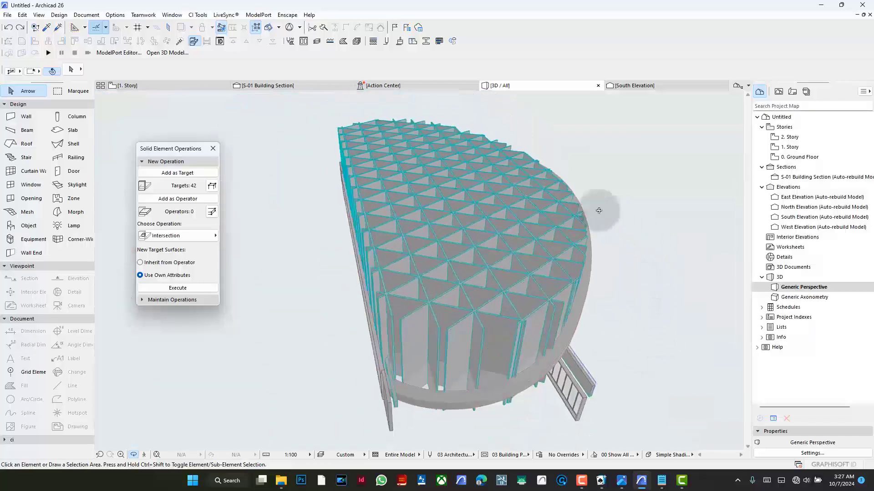
key("Escape")
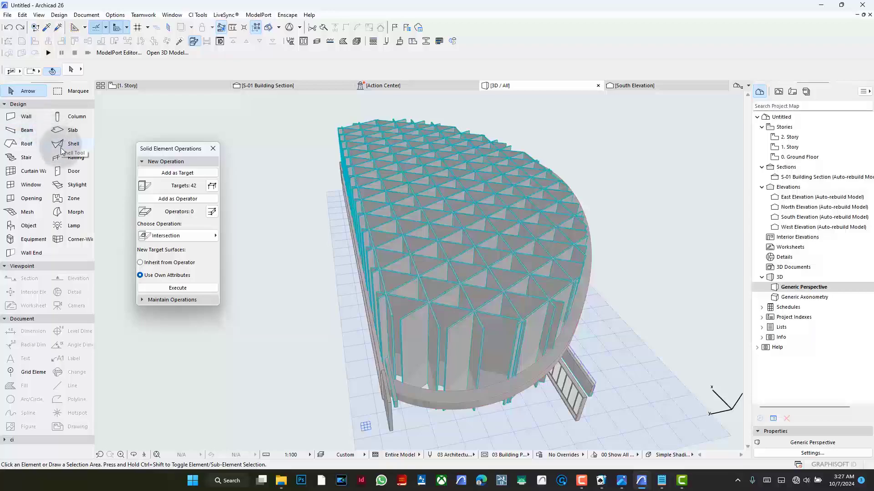
- Select all shells and deselect the structural rim shell and the glass shell, keeping only the steel canopy shell selected
left_click(62, 148)
key("ctrl+a")
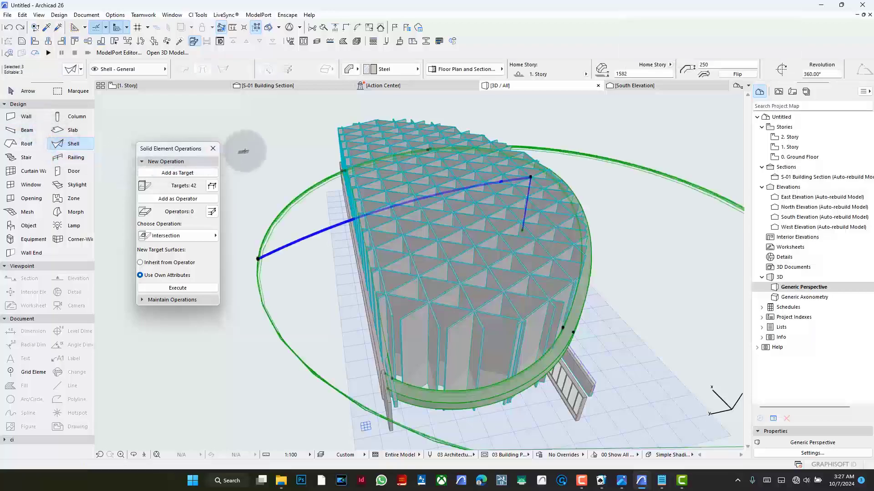
scroll(261, 168, "down", 2)
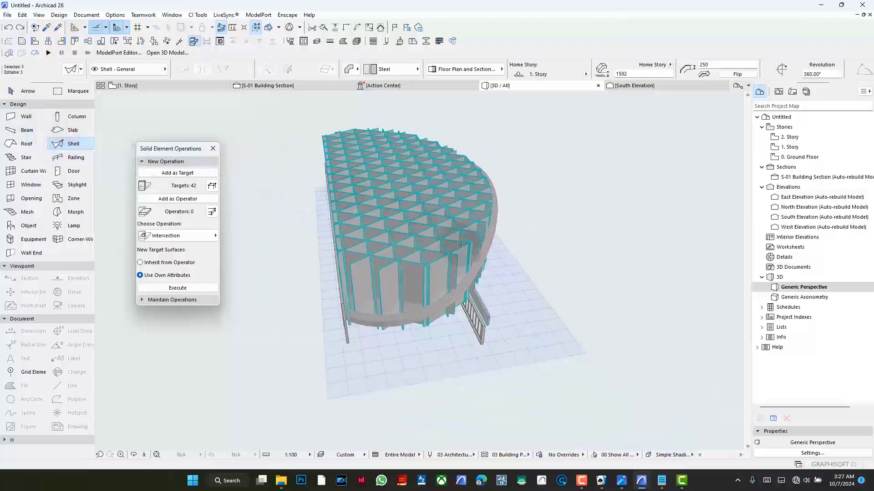
scroll(468, 255, "up", 1)
scroll(469, 256, "up", 1)
left_click(474, 292, "shift")
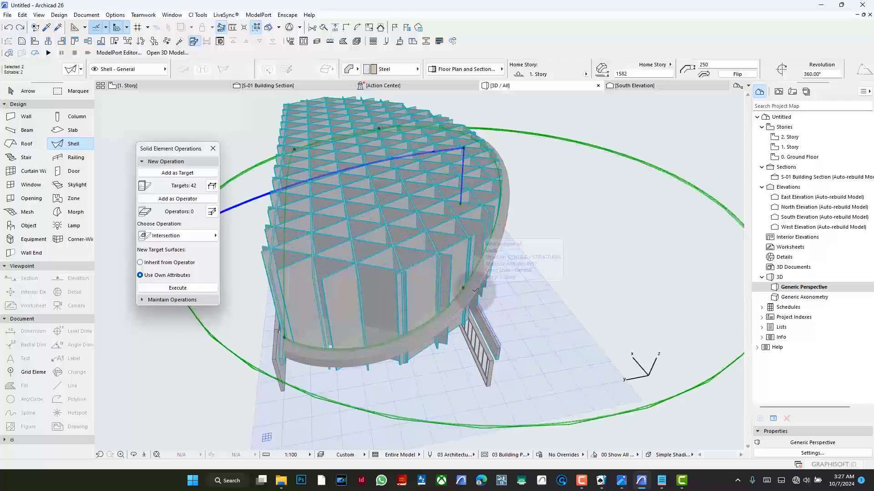
scroll(476, 243, "up", 1)
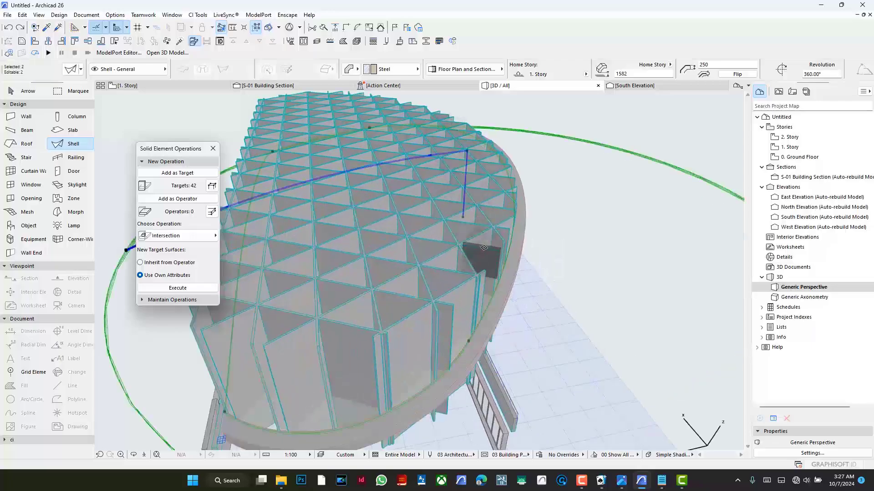
scroll(272, 408, "up", 1)
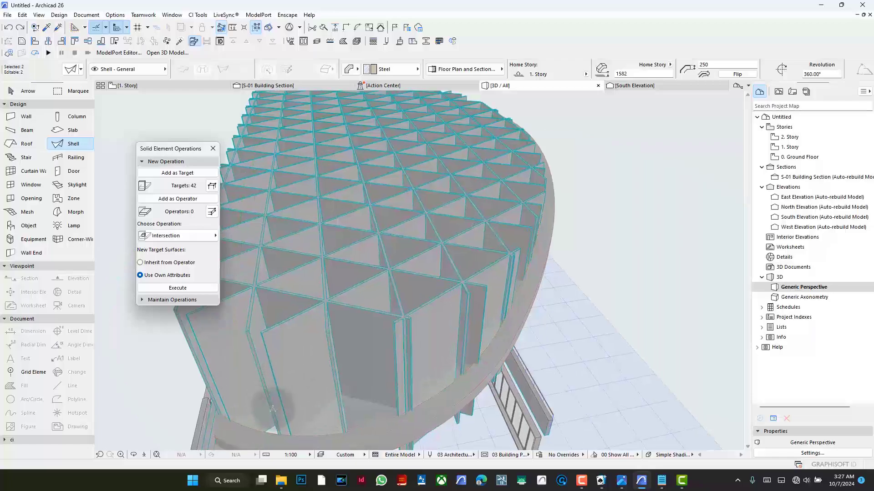
scroll(272, 408, "up", 1)
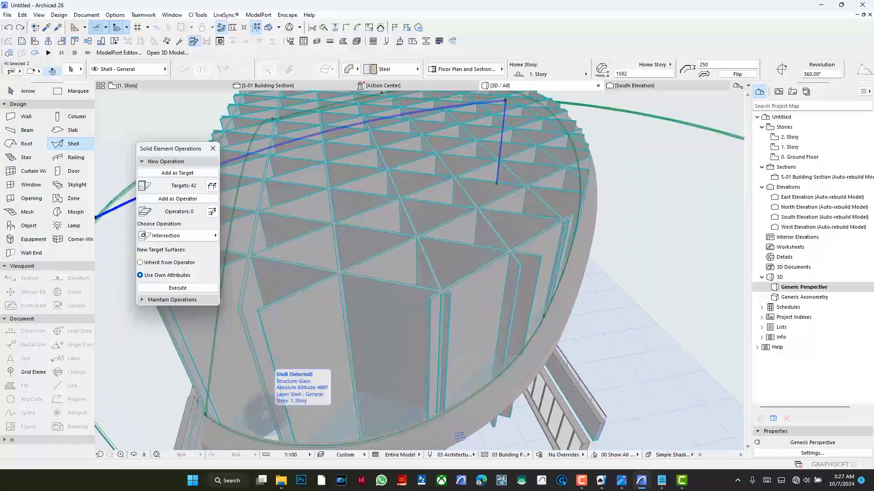
left_click(266, 415, "shift")
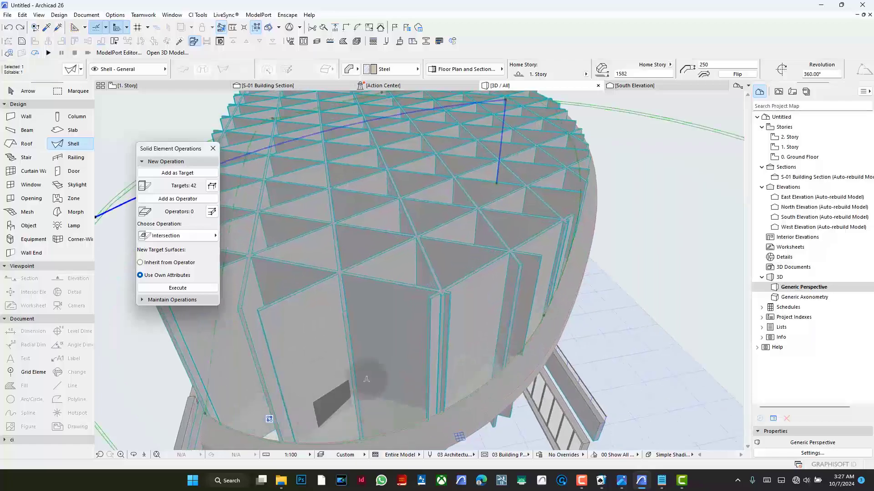
- Remove the existing solid element operations from the selected steel shell and add it as the operator
scroll(491, 194, "down", 2)
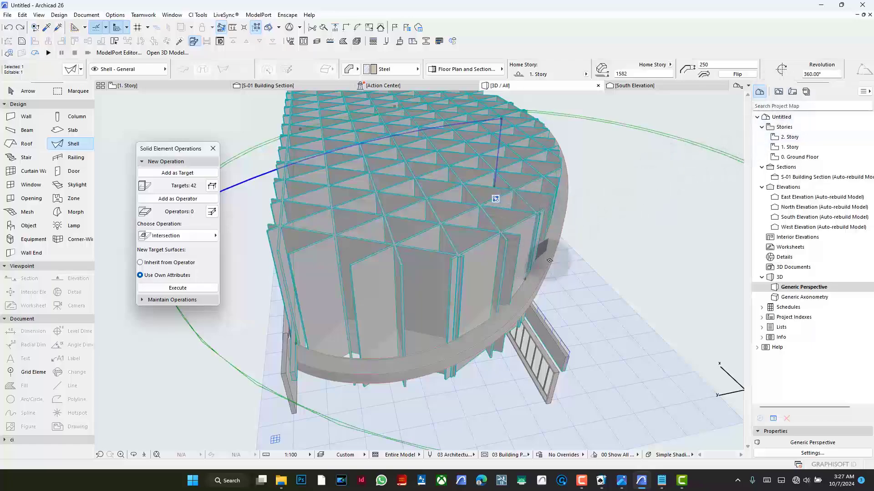
middle_click_drag(553, 256, 464, 224, "shift")
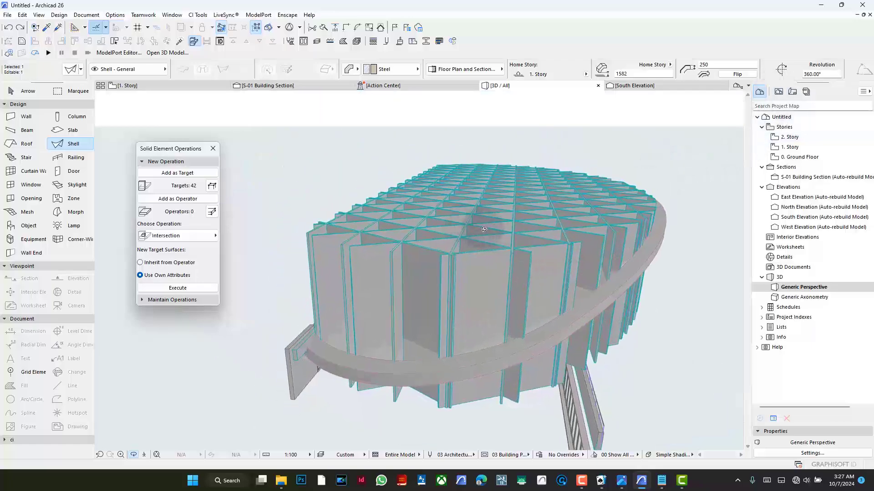
key("Escape")
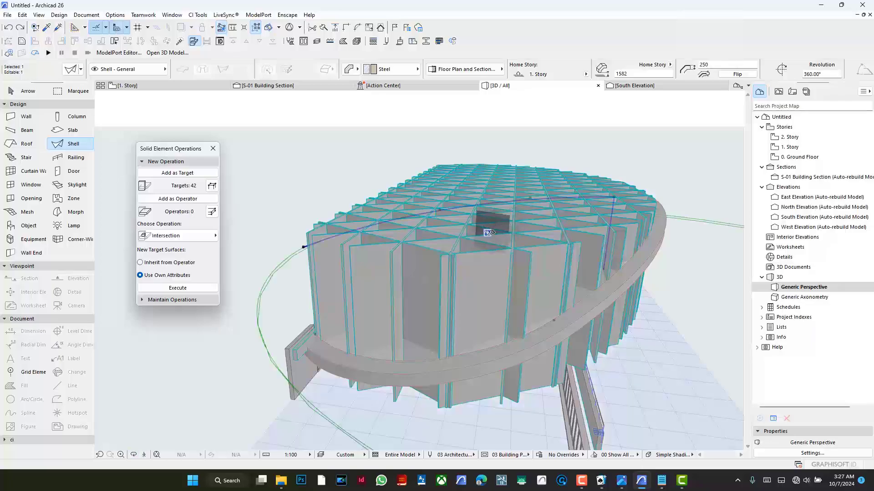
left_click(486, 234)
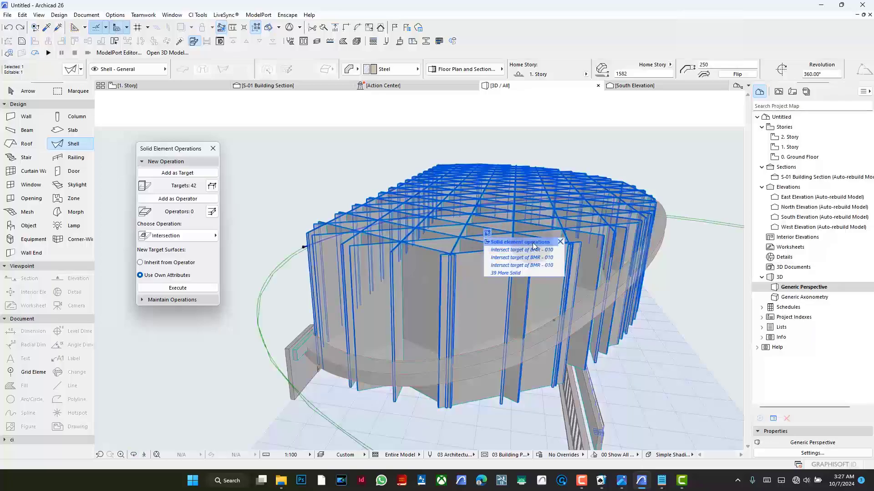
left_click(560, 241)
scroll(532, 255, "up", 3)
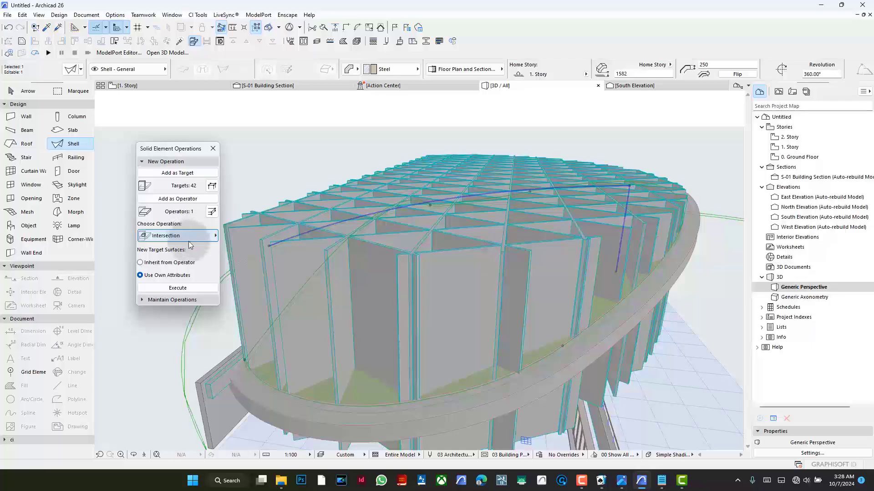
- Execute the Intersection operation of the lattice beams with the steel canopy shell and clear the selection
left_click(187, 288)
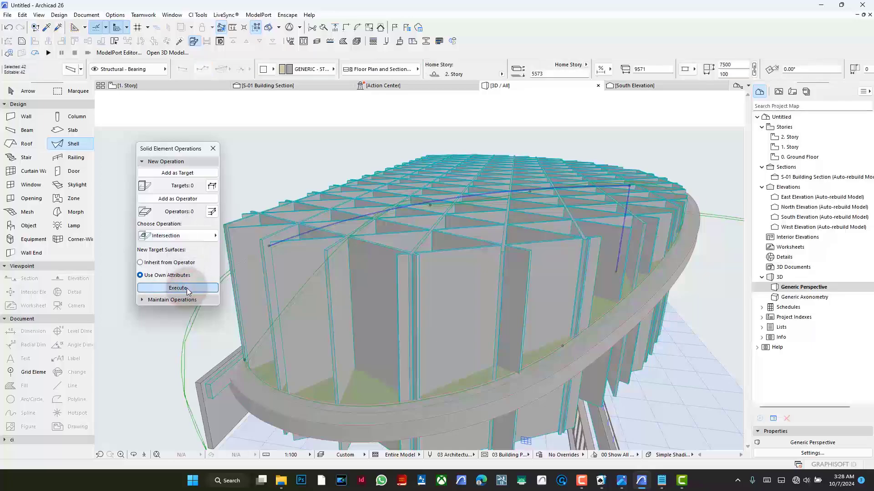
scroll(370, 161, "down", 3)
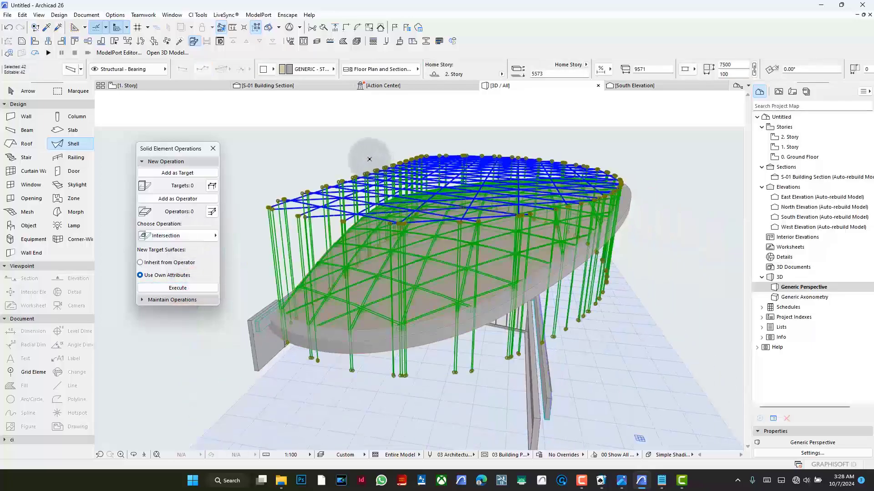
key("Escape")
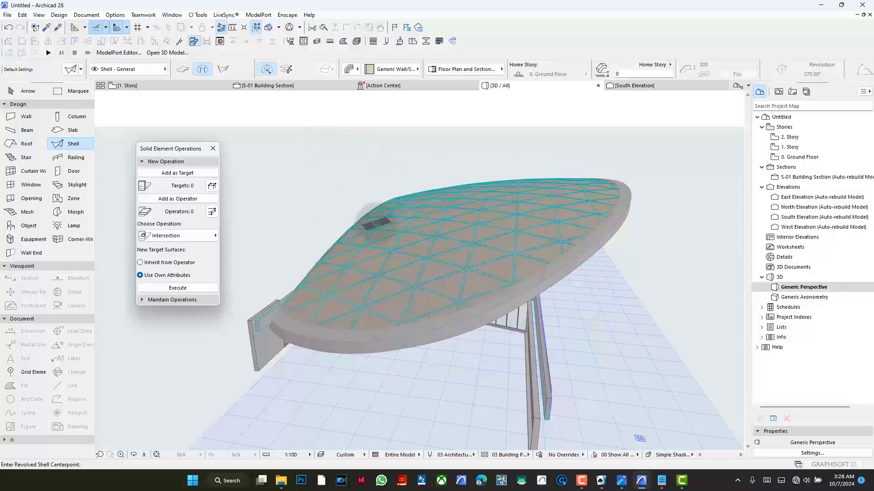
left_click(23, 90)
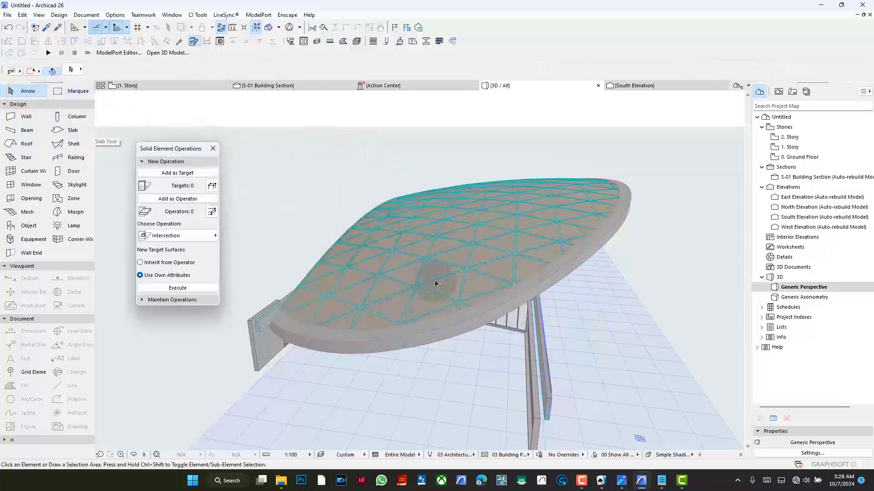
- Select the steel canopy shell and move it to the hidden layer
scroll(440, 277, "up", 3)
scroll(453, 283, "up", 2)
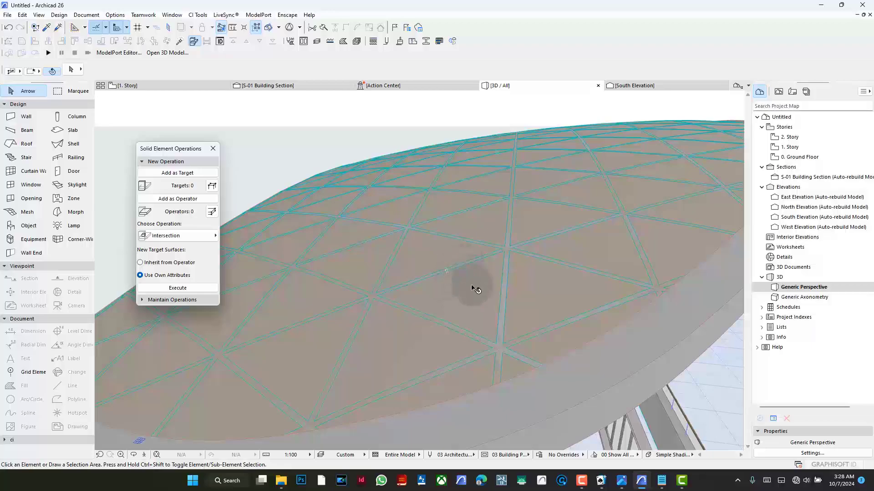
left_click(476, 286)
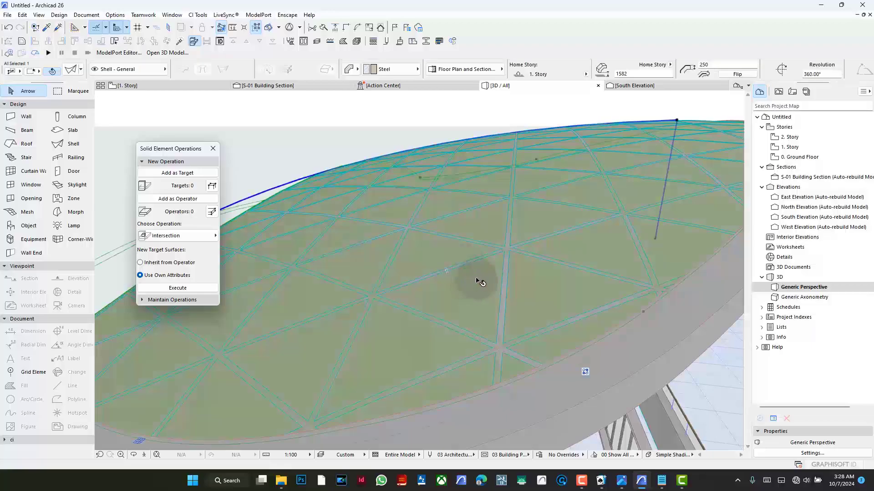
left_click(150, 70)
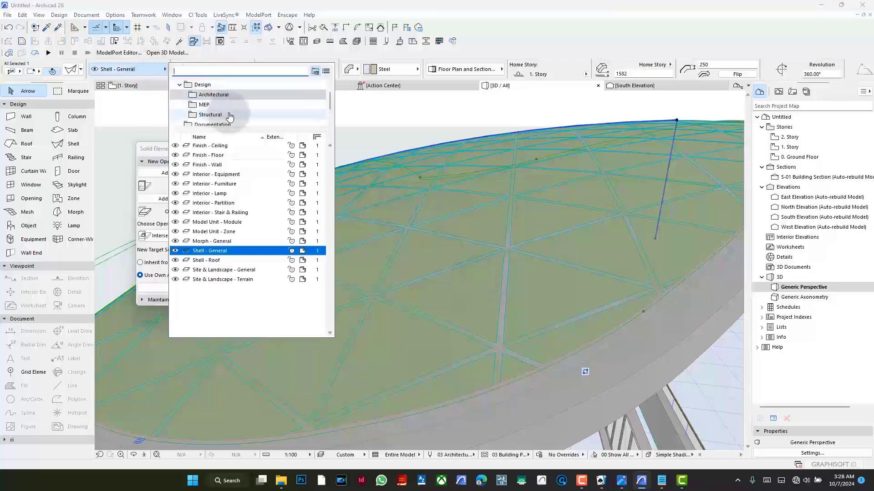
type("hi")
left_click(252, 114)
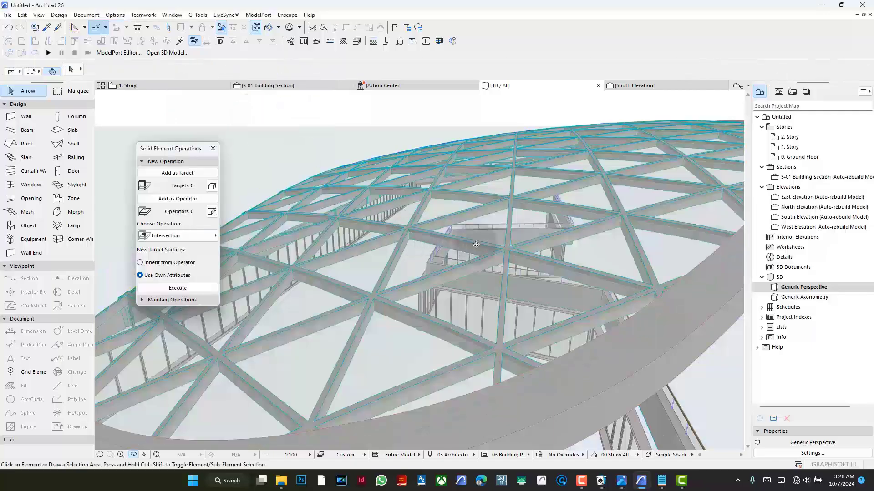
- Examine how the trimmed lattice beams meet the glass shell along the roof curve in the S-01 building section
middle_click_drag(491, 246, 310, 110, "shift")
left_click(302, 85)
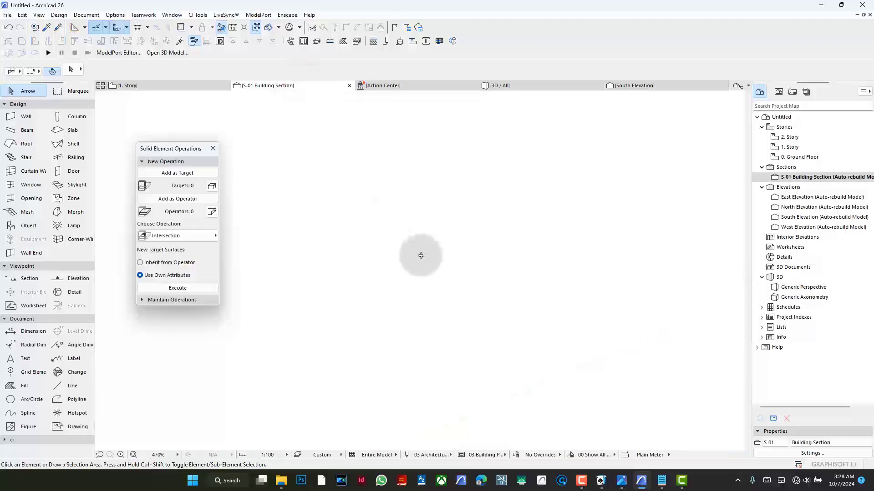
scroll(462, 256, "up", 5)
scroll(627, 255, "down", 10)
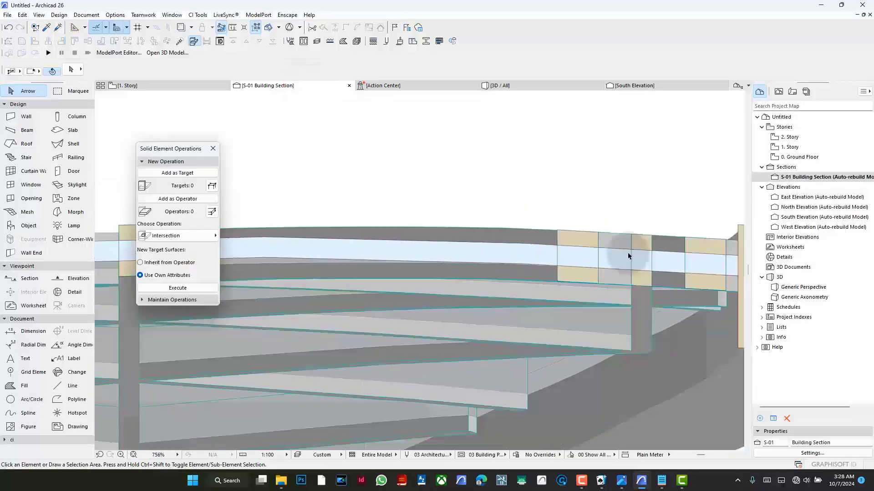
scroll(346, 271, "up", 5)
scroll(806, 248, "down", 2)
scroll(578, 234, "down", 5)
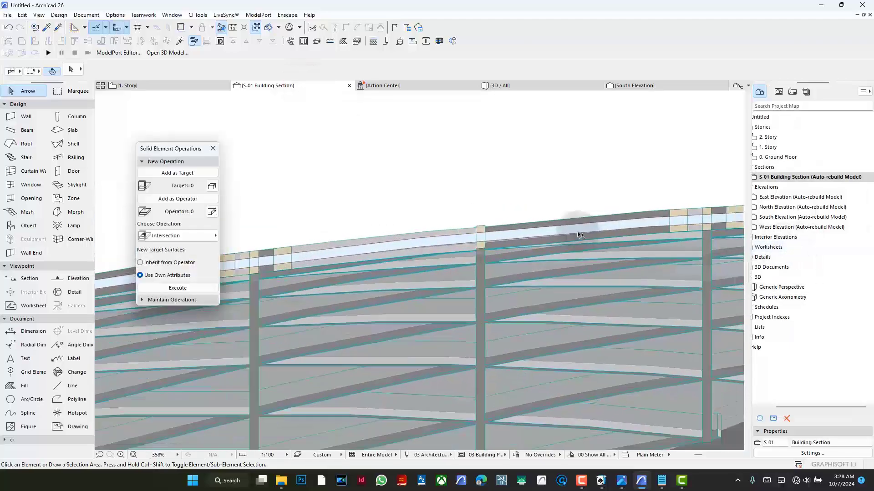
scroll(415, 233, "down", 2)
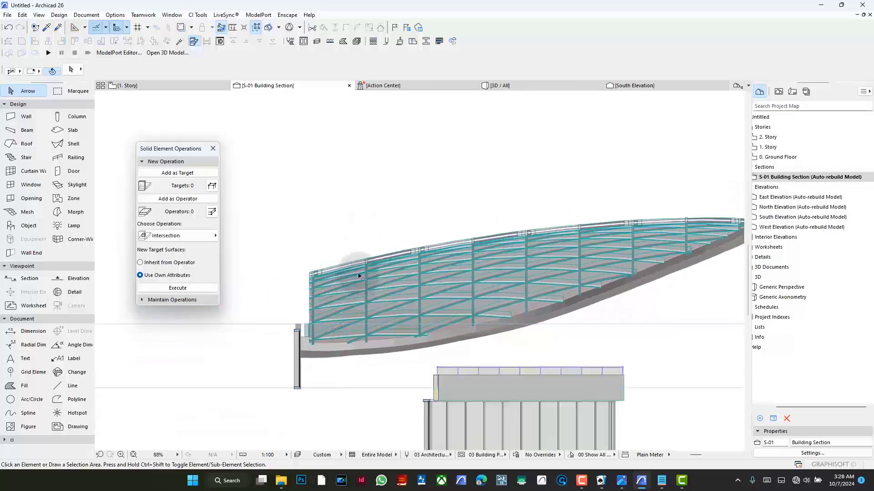
scroll(439, 195, "up", 8)
scroll(650, 164, "up", 1)
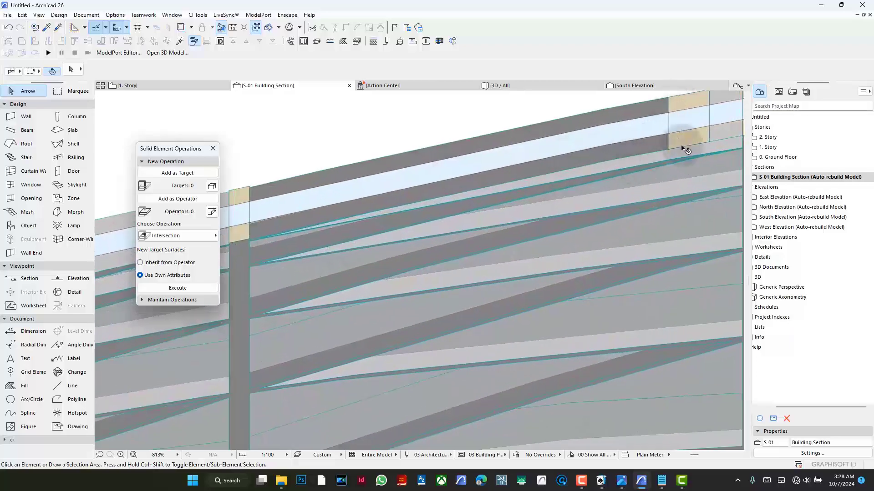
scroll(486, 226, "down", 10)
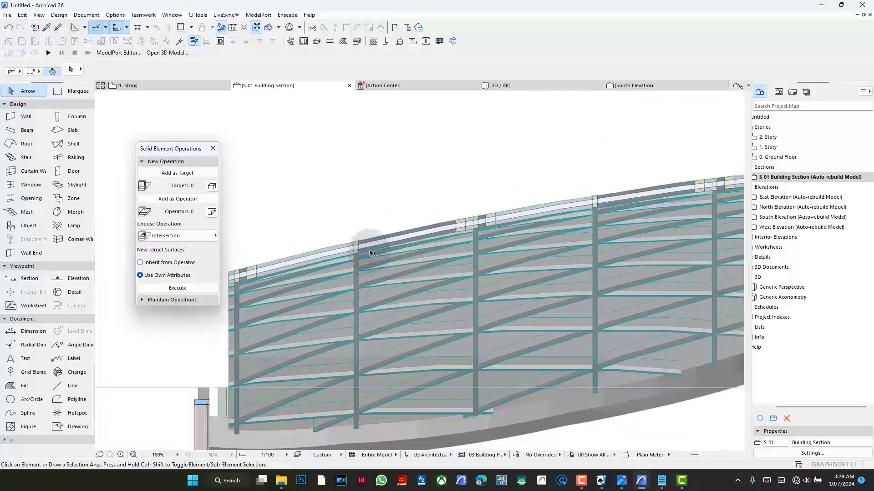
- Return to the 3D view and examine the lattice canopy from below and from the front
left_click(513, 85)
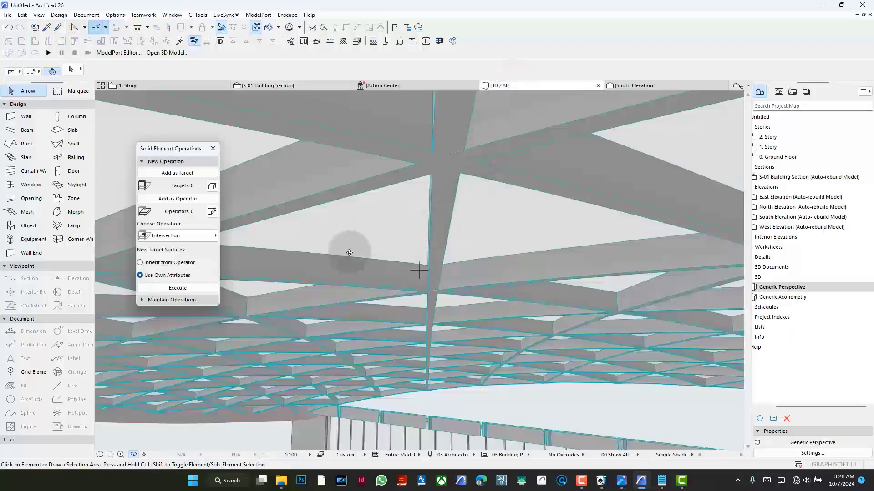
scroll(379, 235, "down", 10)
scroll(381, 233, "down", 3)
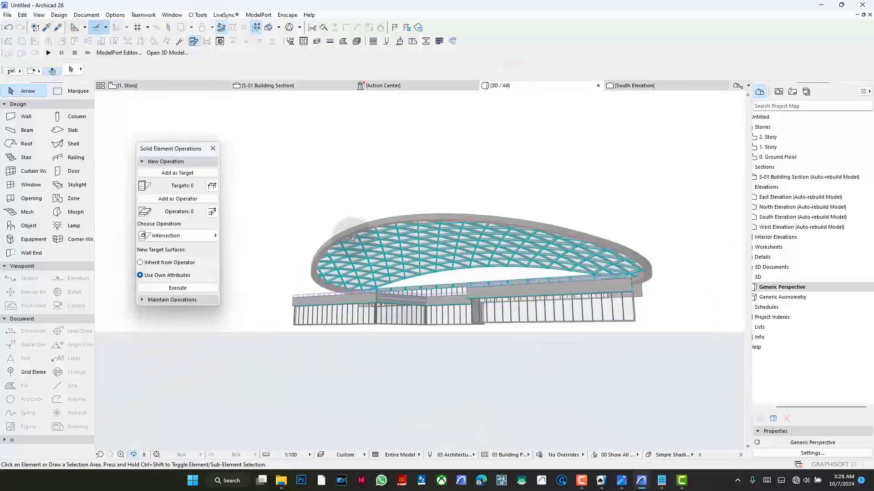
left_click_drag(377, 259, 525, 307)
scroll(524, 307, "up", 3)
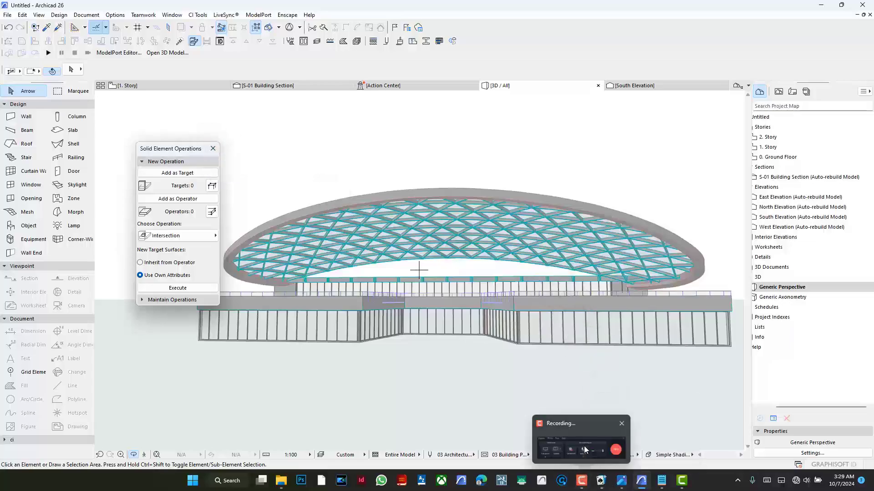
- Close the Solid Element Operations palette and open the 1. Story floor plan
left_click(587, 450)
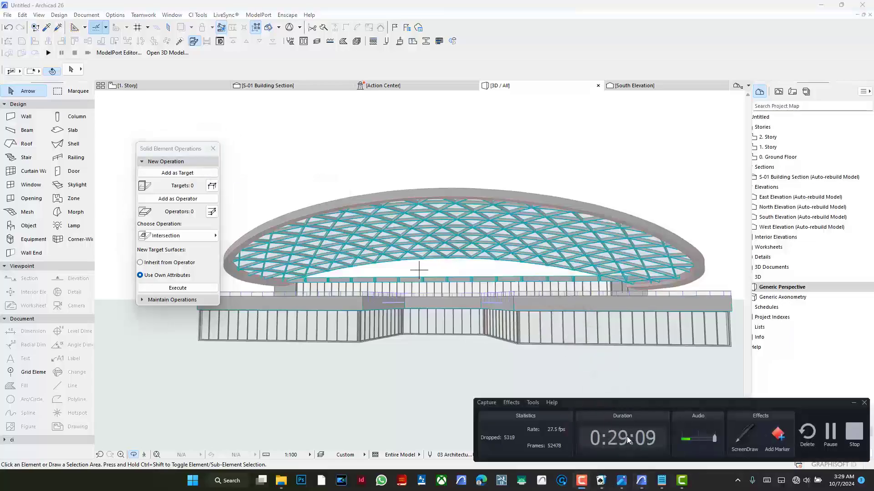
left_click(445, 377)
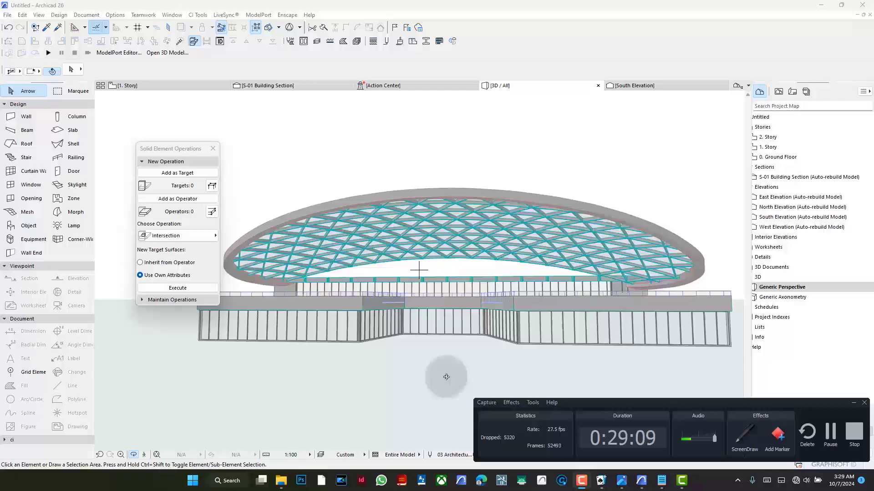
left_click(213, 148)
left_click(185, 88)
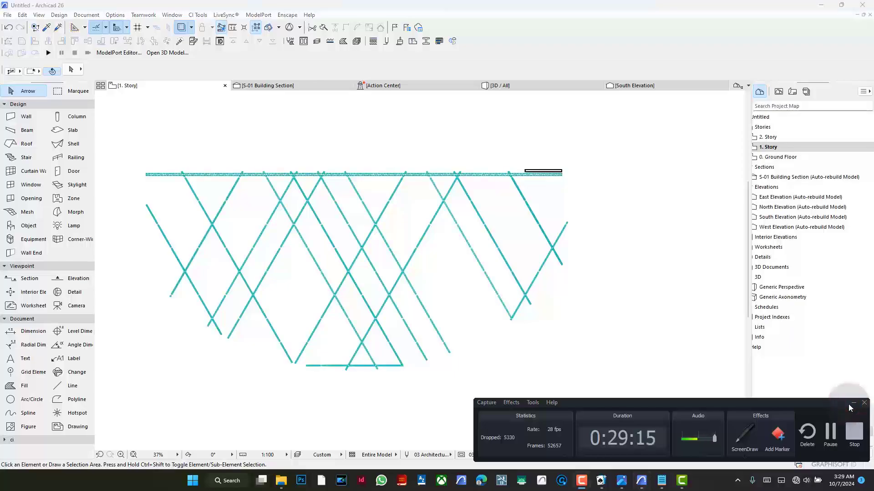
left_click(852, 403)
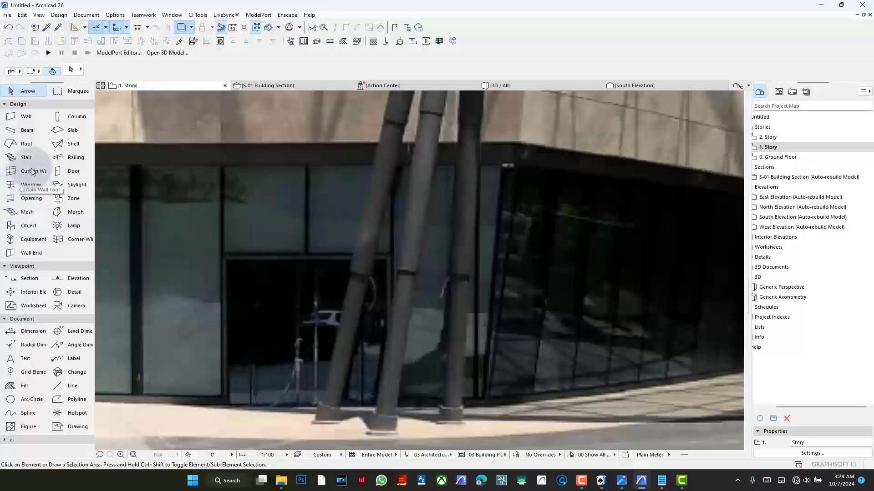
double_click(63, 116)
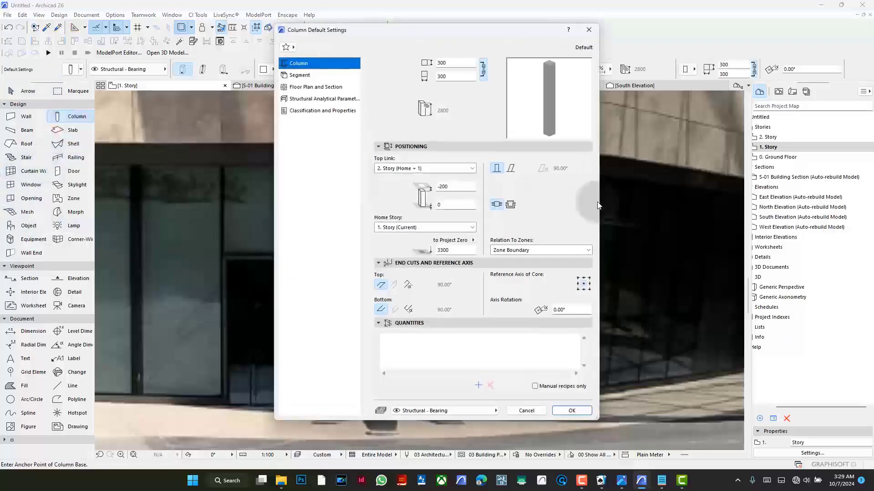
left_click(331, 85)
left_click(328, 75)
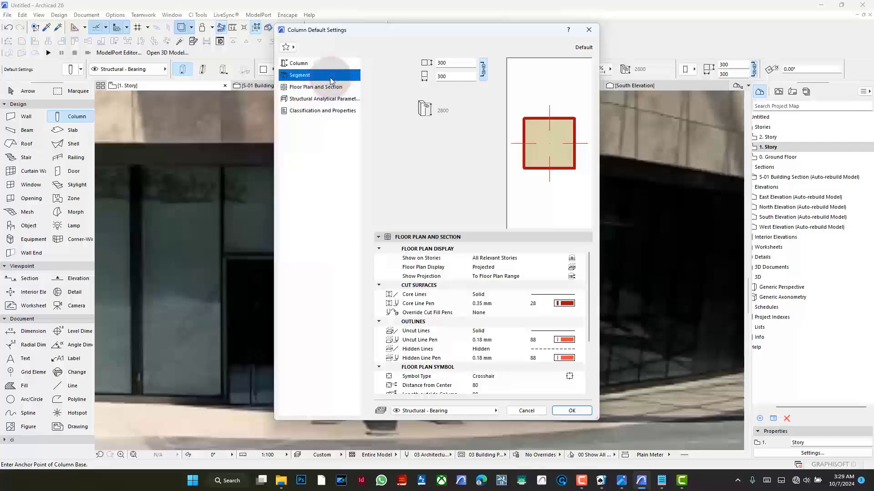
left_click(394, 258)
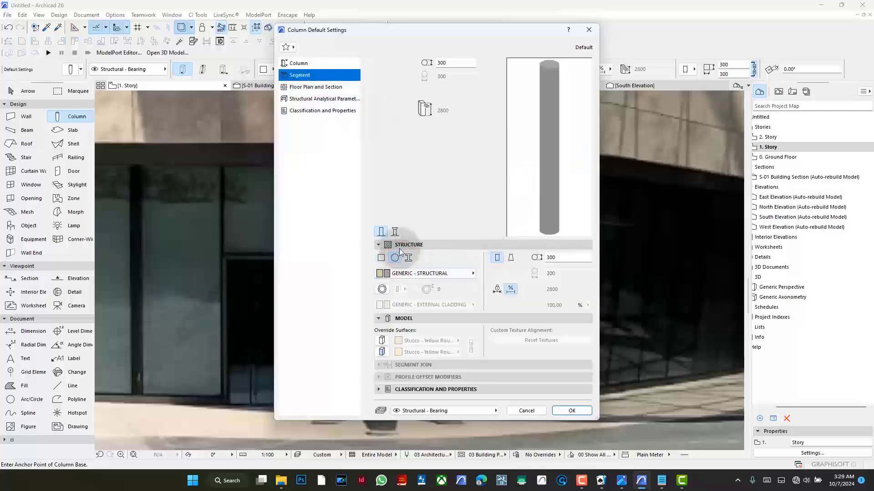
left_click(395, 232)
left_click(435, 232)
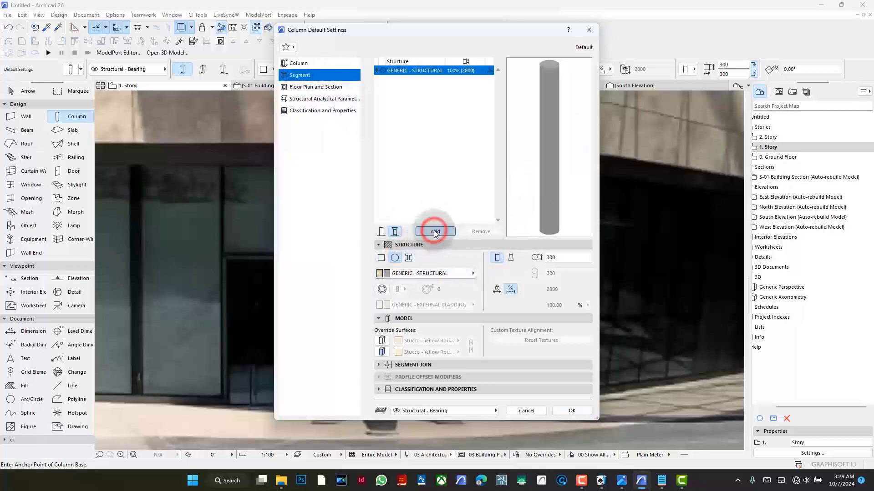
left_click(435, 231)
left_click(435, 232)
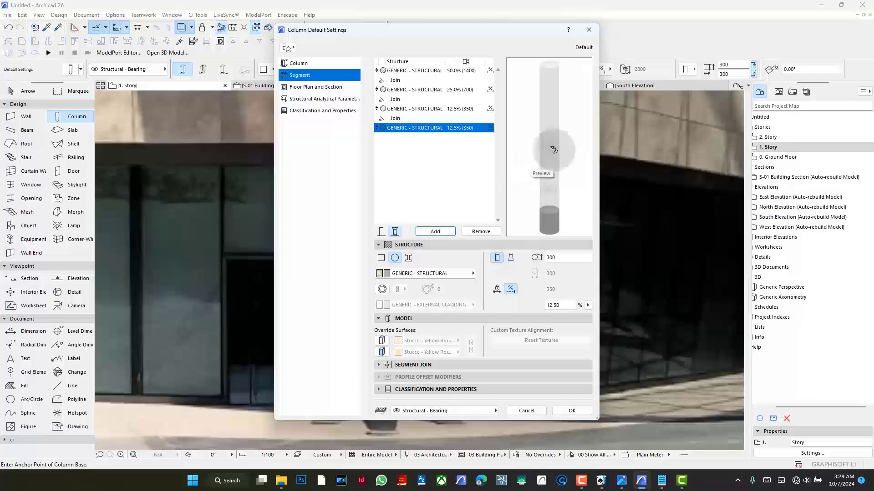
left_click(591, 31)
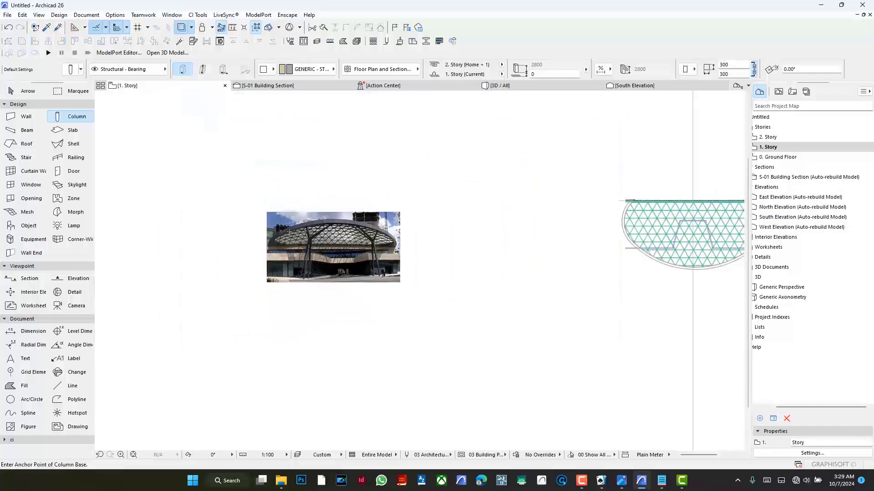
- Review the completed lattice canopy over the building from several front angles in the 3D view
left_click(536, 84)
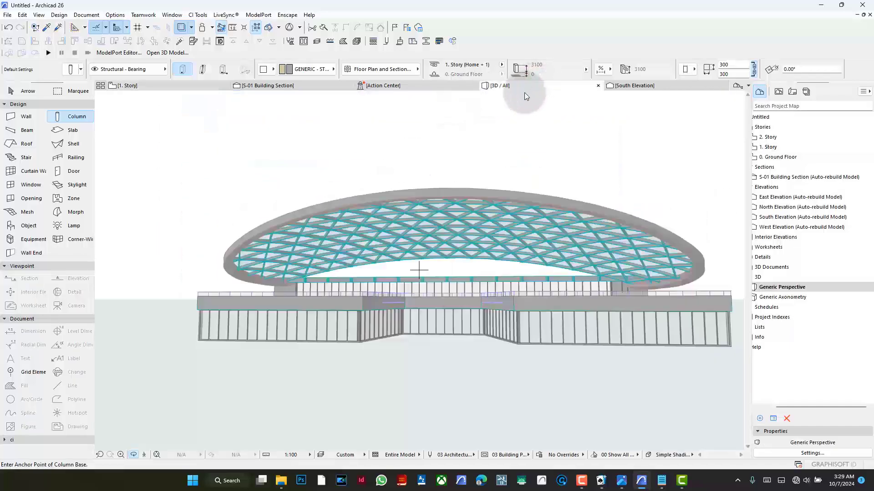
left_click_drag(464, 214, 482, 207)
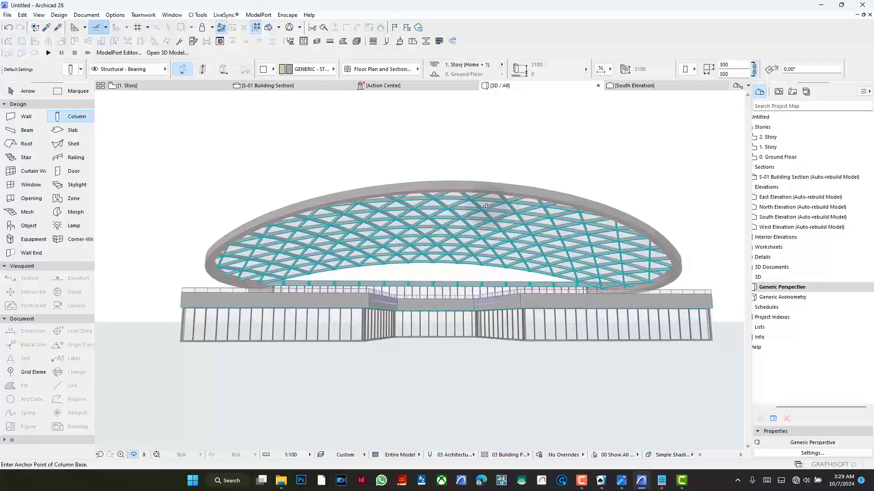
scroll(460, 220, "up", 10)
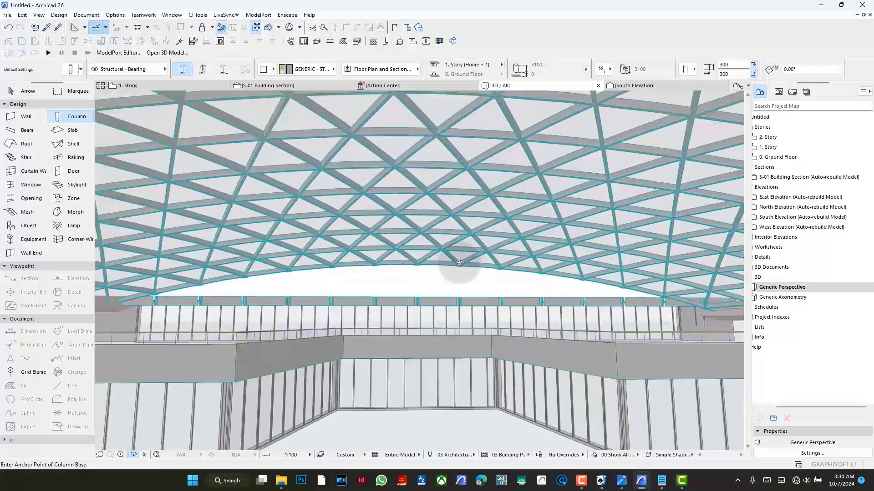
scroll(449, 239, "down", 10)
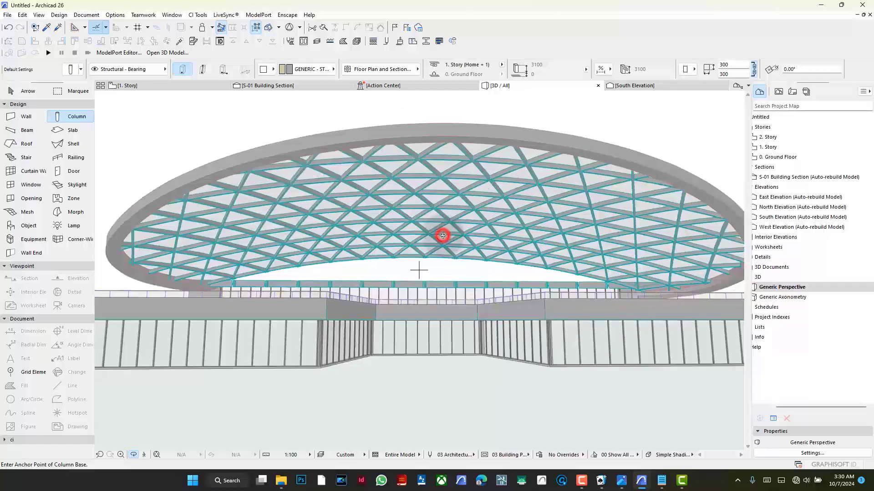
left_click_drag(443, 235, 487, 237)
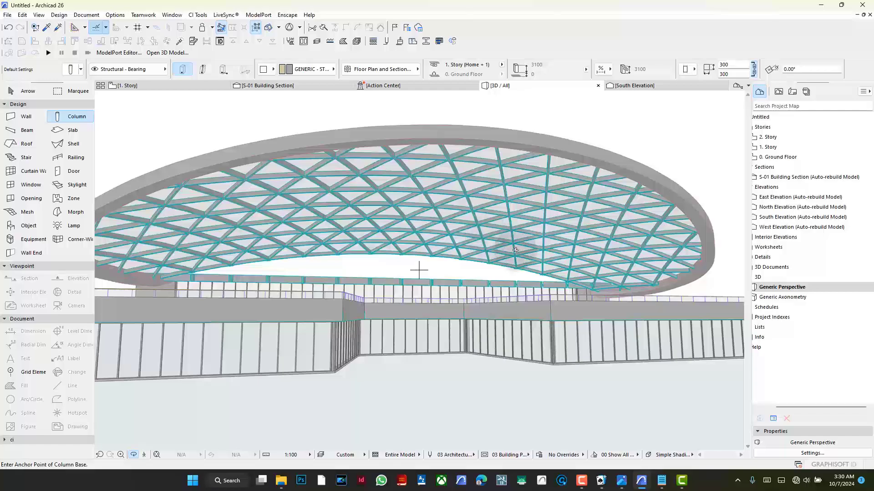
left_click_drag(547, 200, 526, 210)
middle_click_drag(525, 209, 513, 205, "shift")
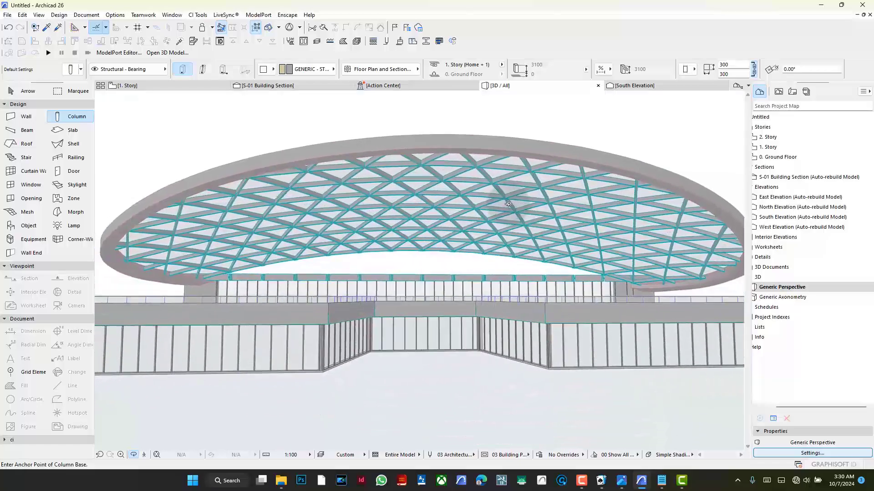
middle_click_drag(425, 332, 476, 327, "shift")
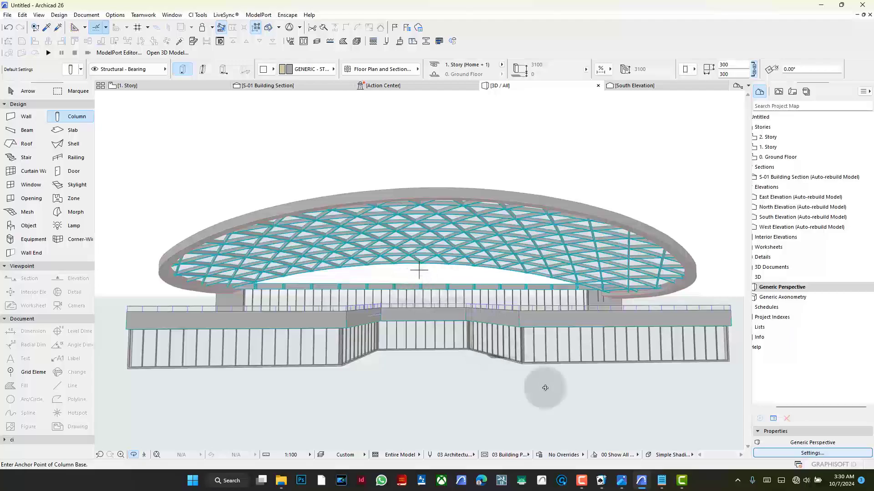
left_click(582, 481)
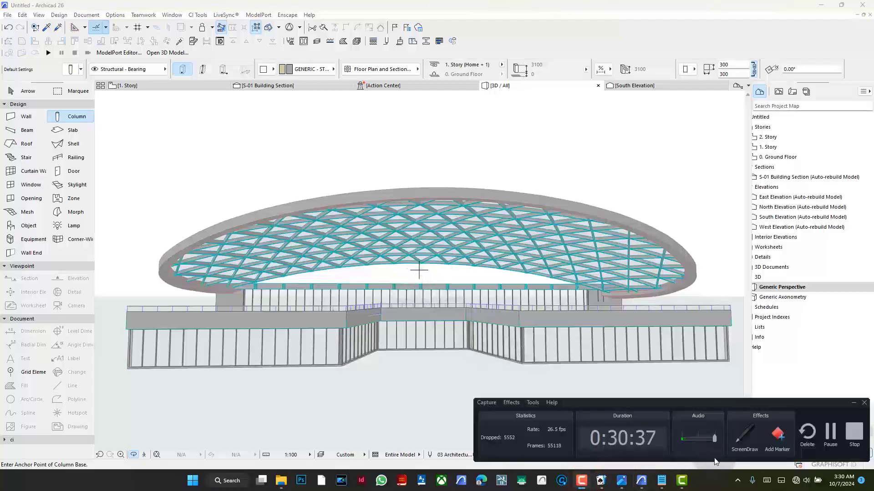